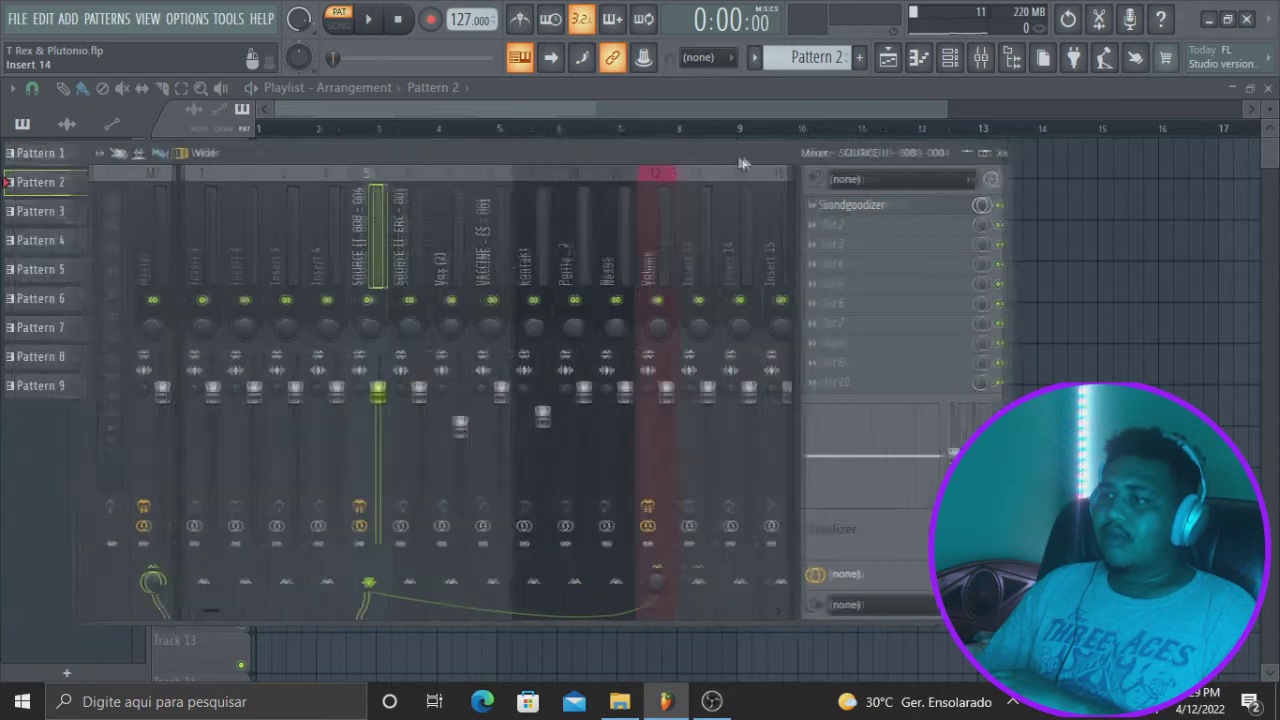
Look over the channel rack and mixer in turn, and play back part of the song
click(291, 190)
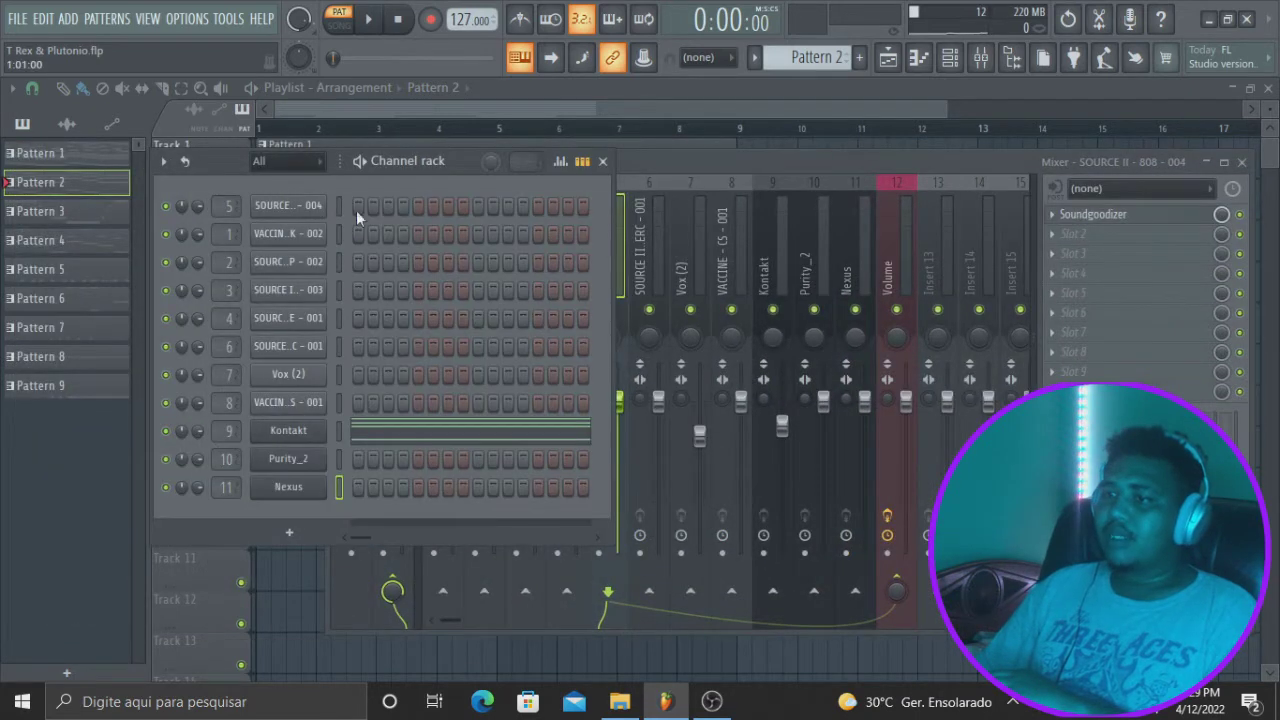
click(945, 166)
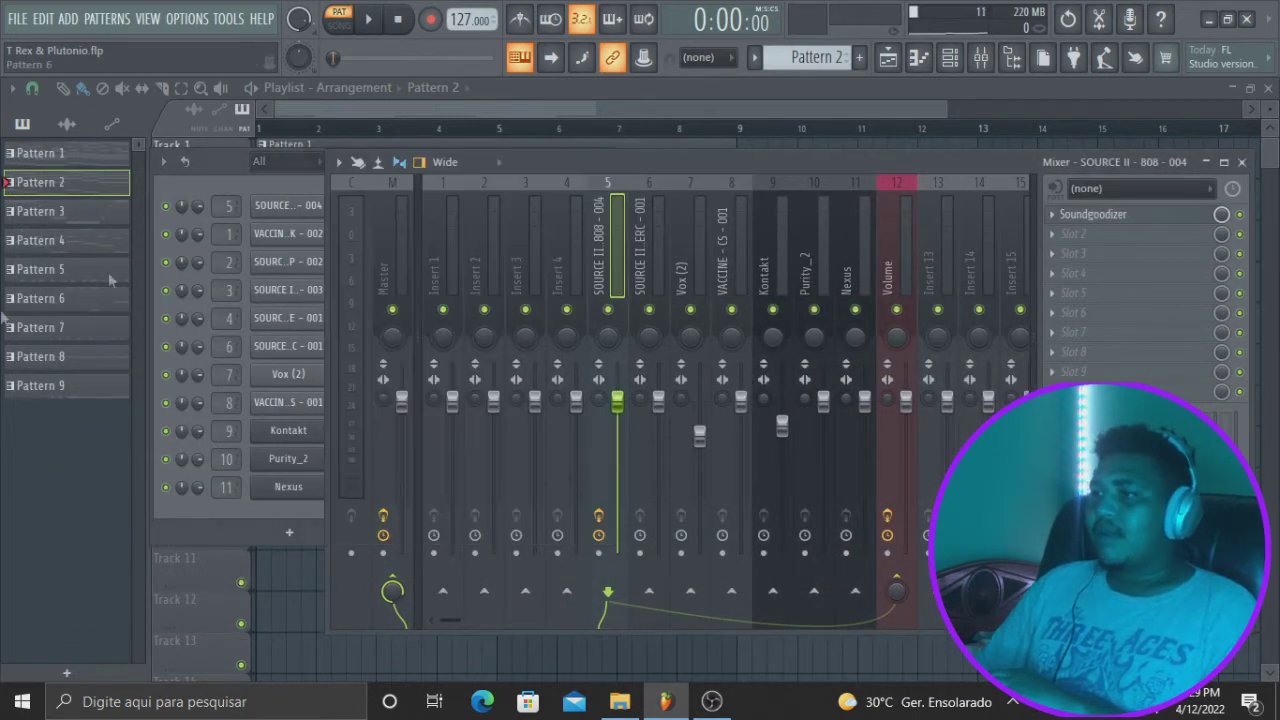
click(293, 186)
drag(423, 165, 401, 135)
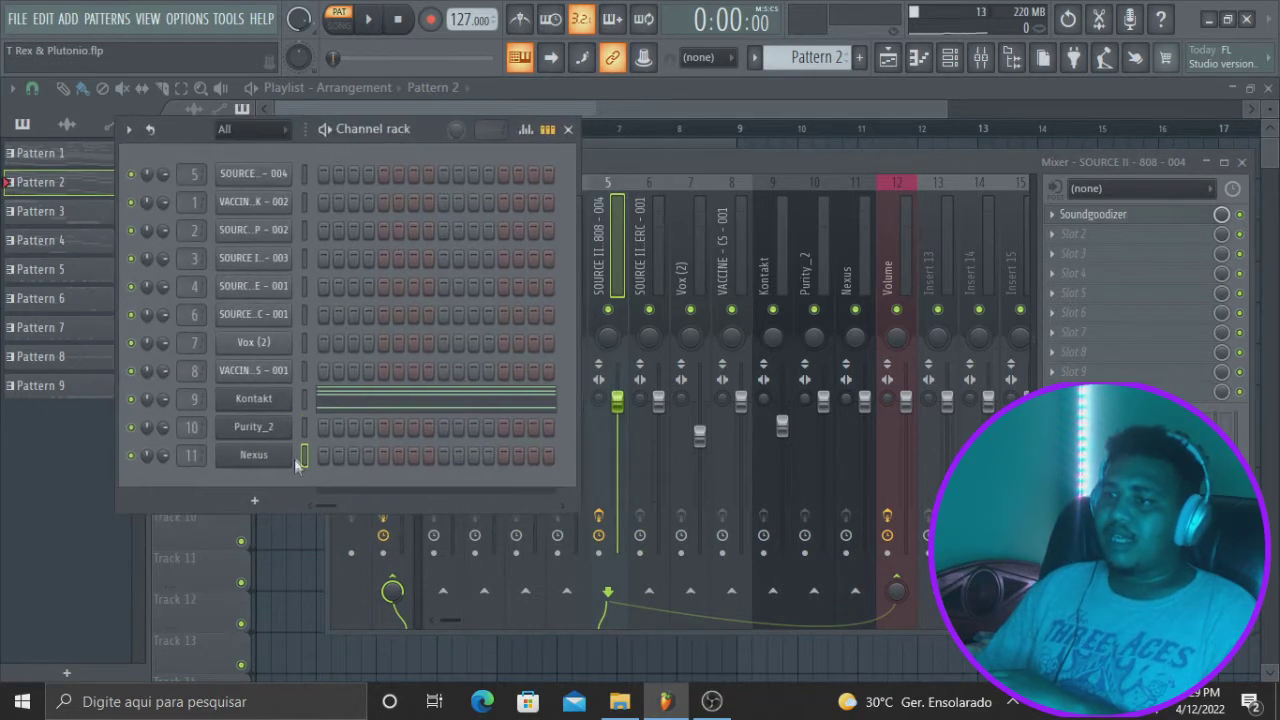
click(919, 167)
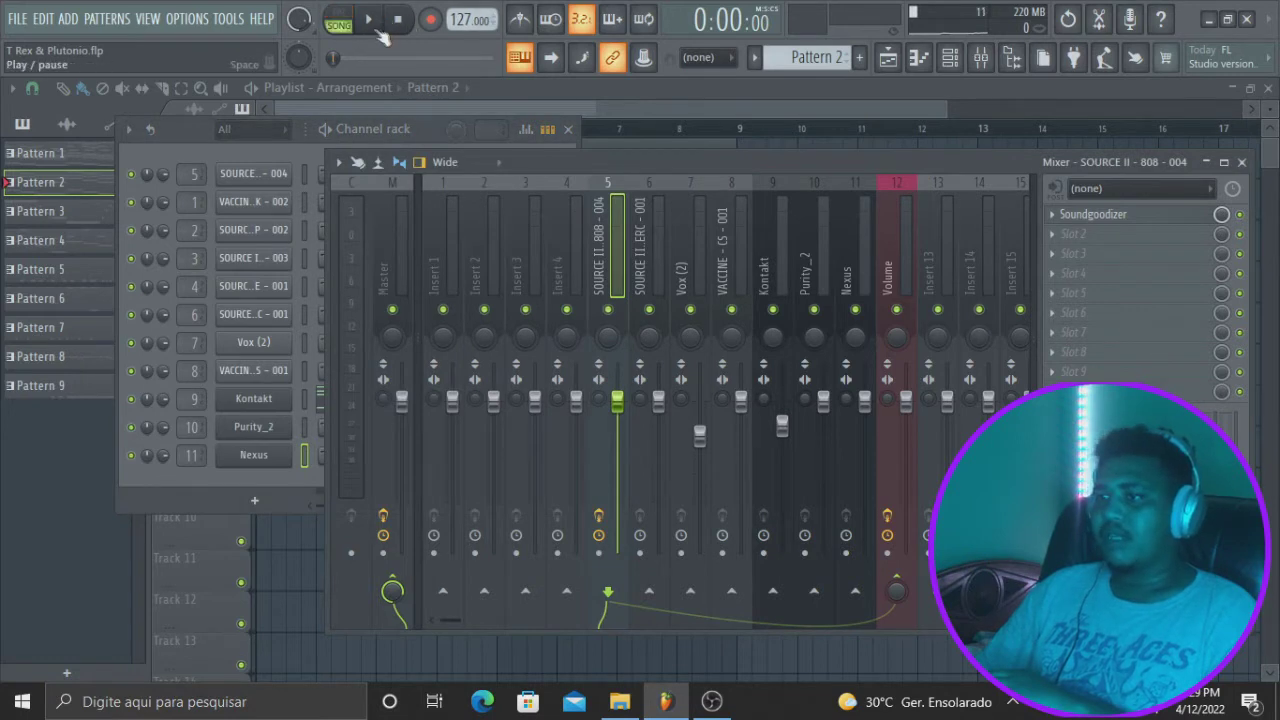
click(378, 31)
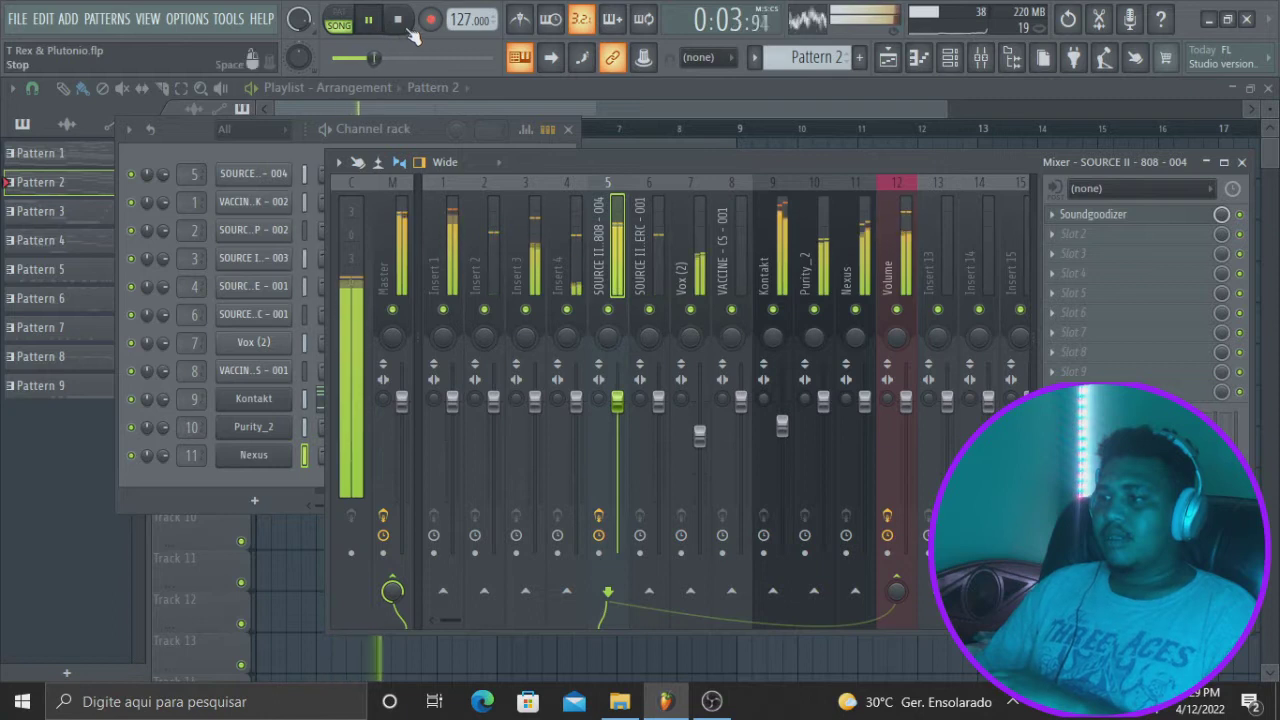
click(398, 20)
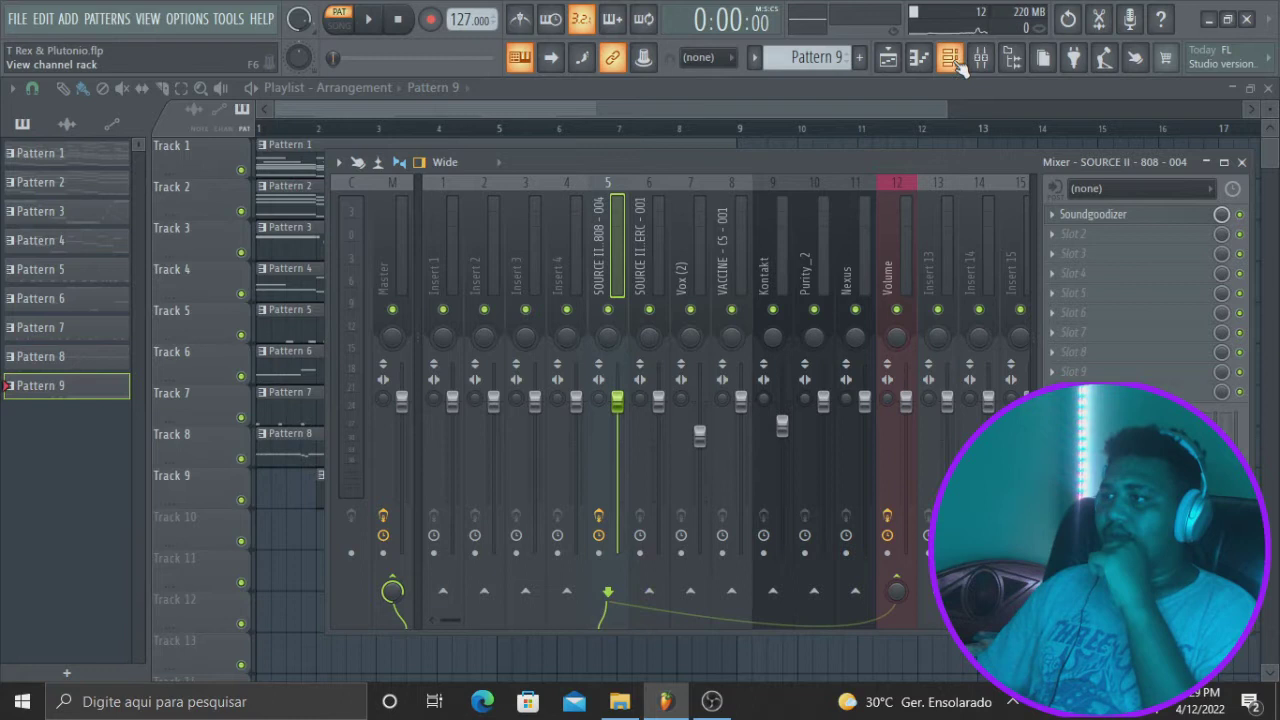
Show the channel rack and expand the sample browser, moving the rack clear of the browser
click(956, 63)
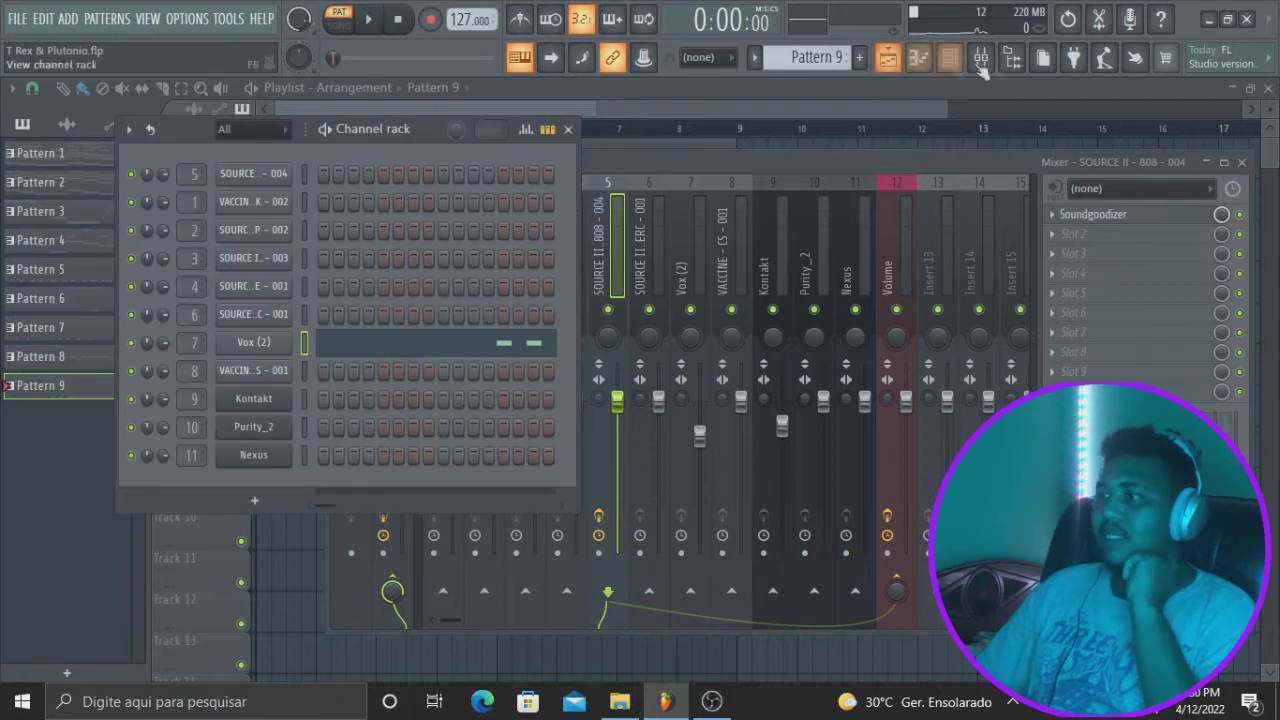
click(1013, 60)
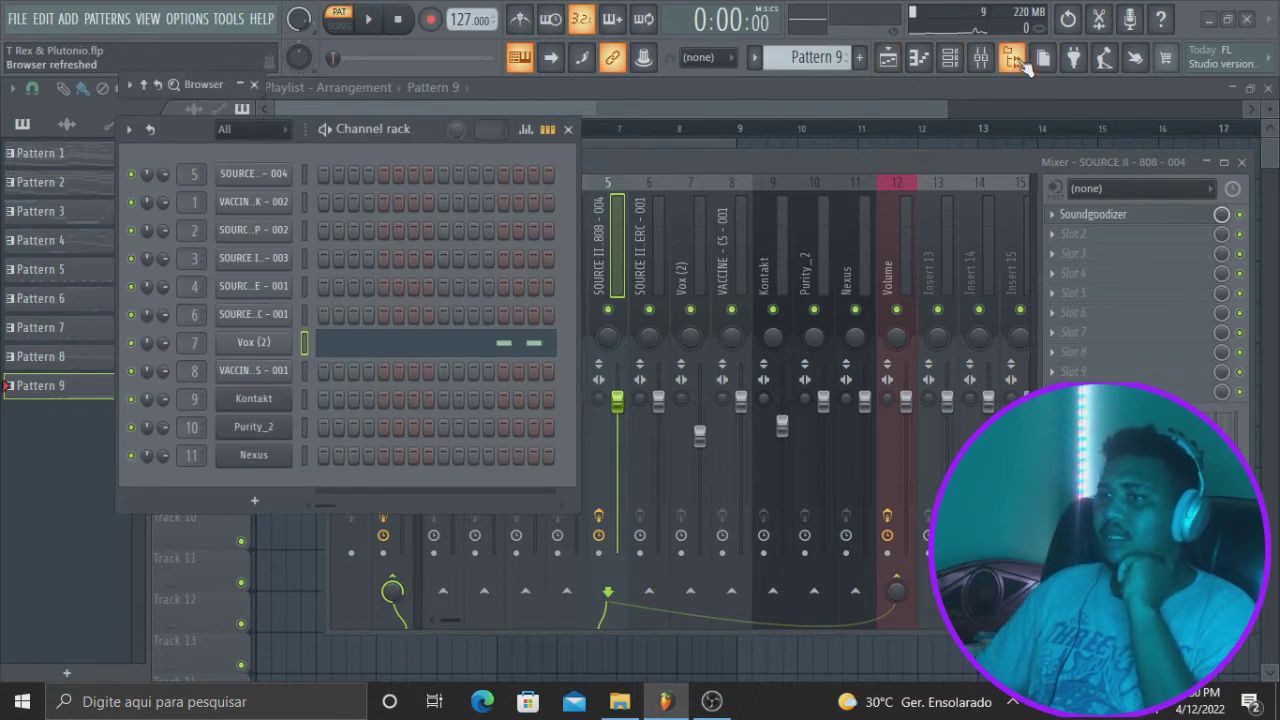
click(240, 84)
drag(374, 123, 771, 113)
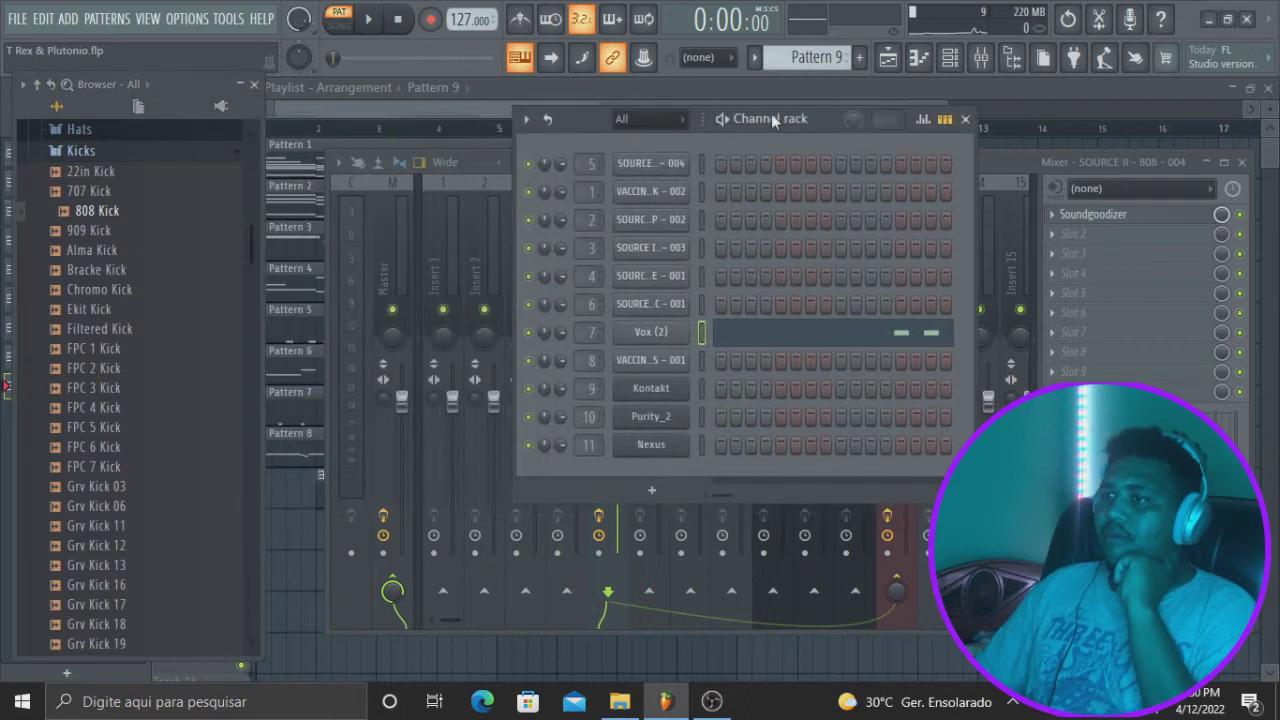
Audition several kick samples in the Kicks folder and add Alma Kick as a new channel below Nexus
click(110, 215)
click(105, 233)
click(104, 252)
click(103, 271)
drag(92, 250, 650, 470)
Switch to the empty Pattern 10, fill each 4 steps on the Alma Kick channel and play the pattern
scroll(808, 52, up, 1)
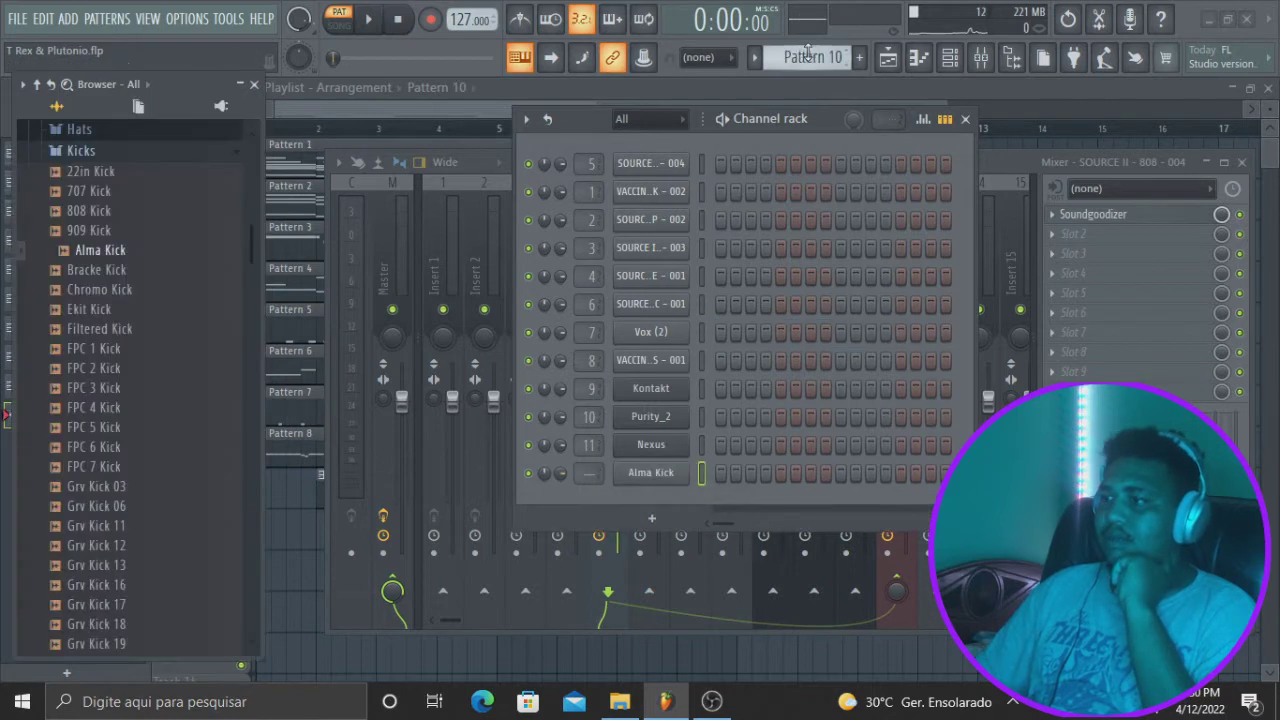
right_click(682, 474)
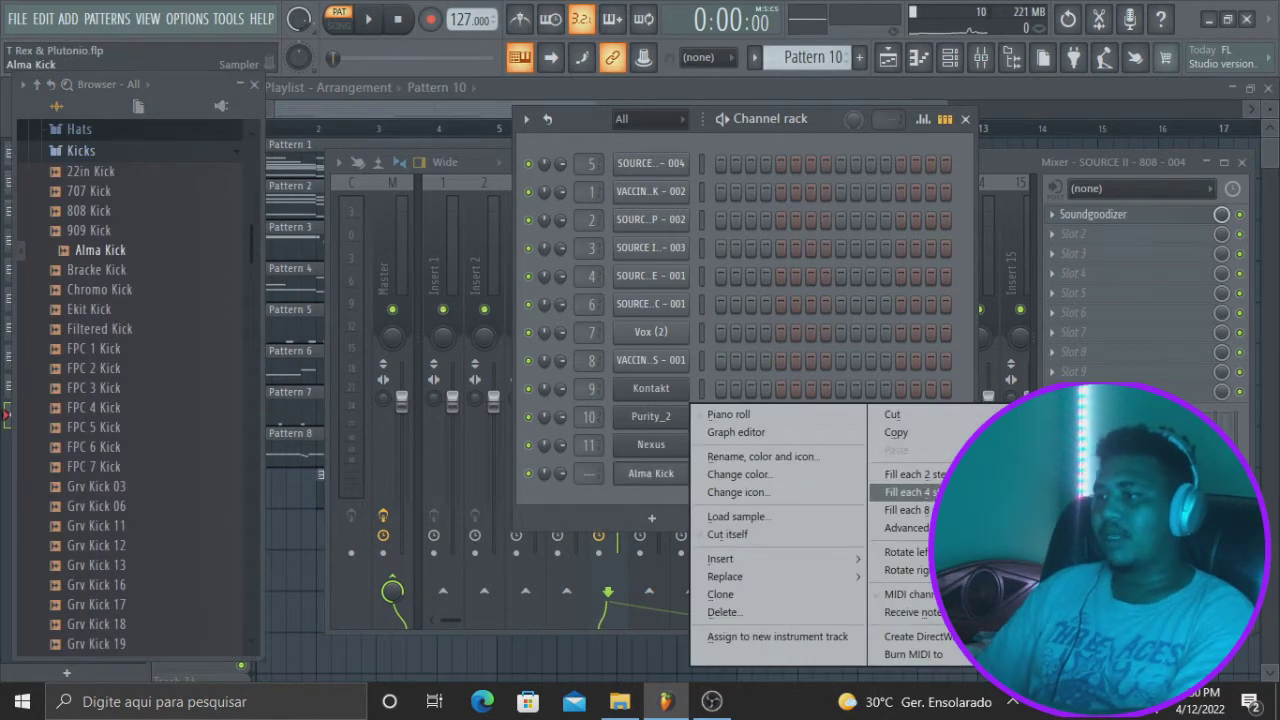
click(895, 492)
key(space)
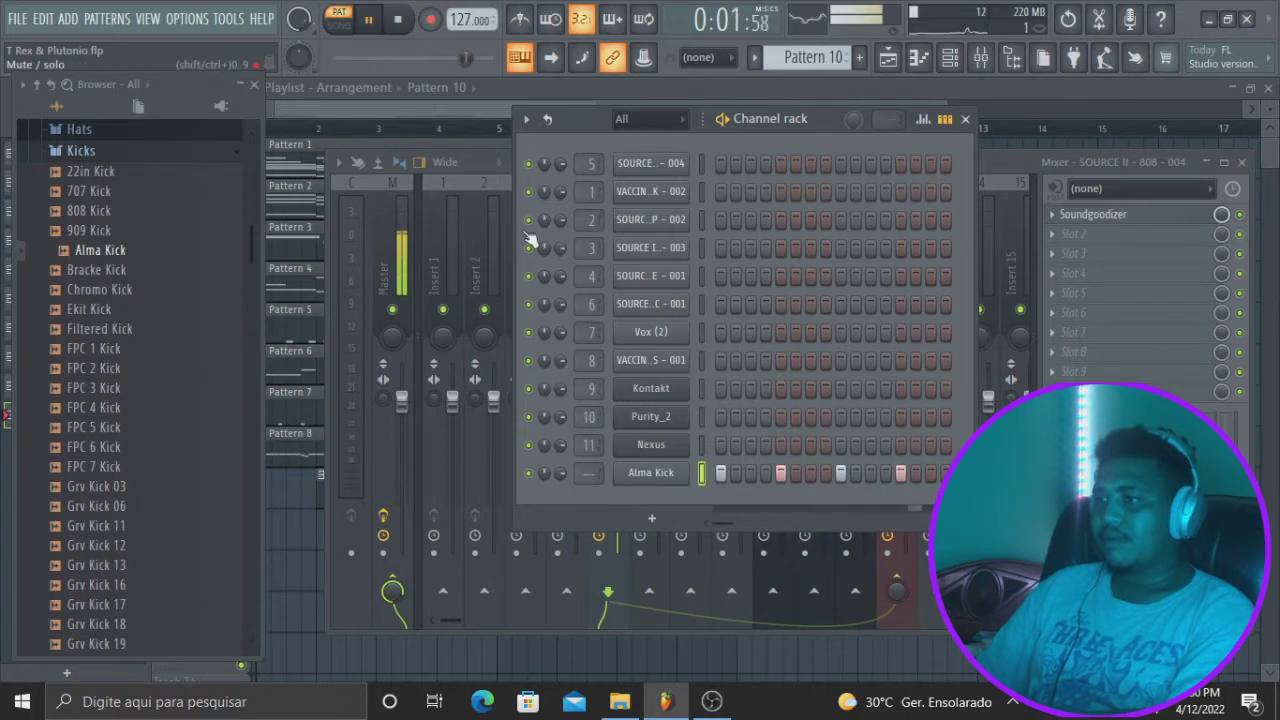
key(space)
Arrange the channel rack and mixer side by side and look through the mixer's insert tracks for a free one
drag(810, 119, 557, 127)
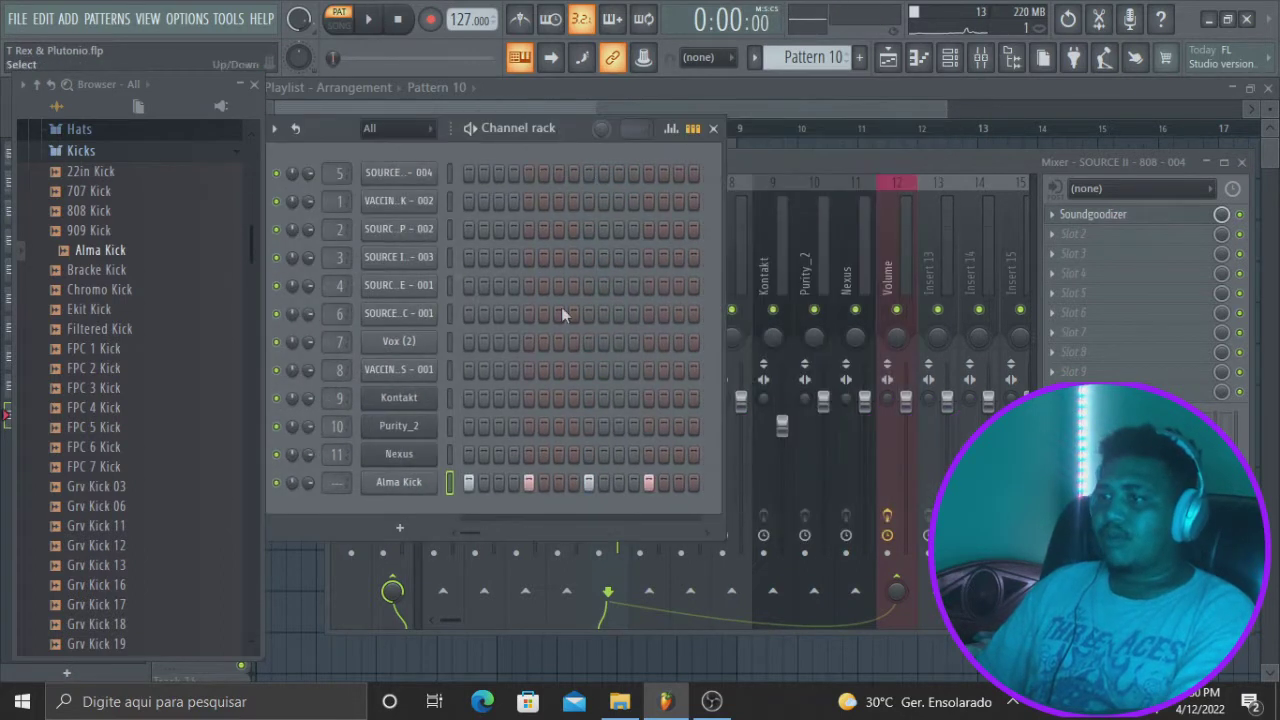
drag(852, 160, 934, 173)
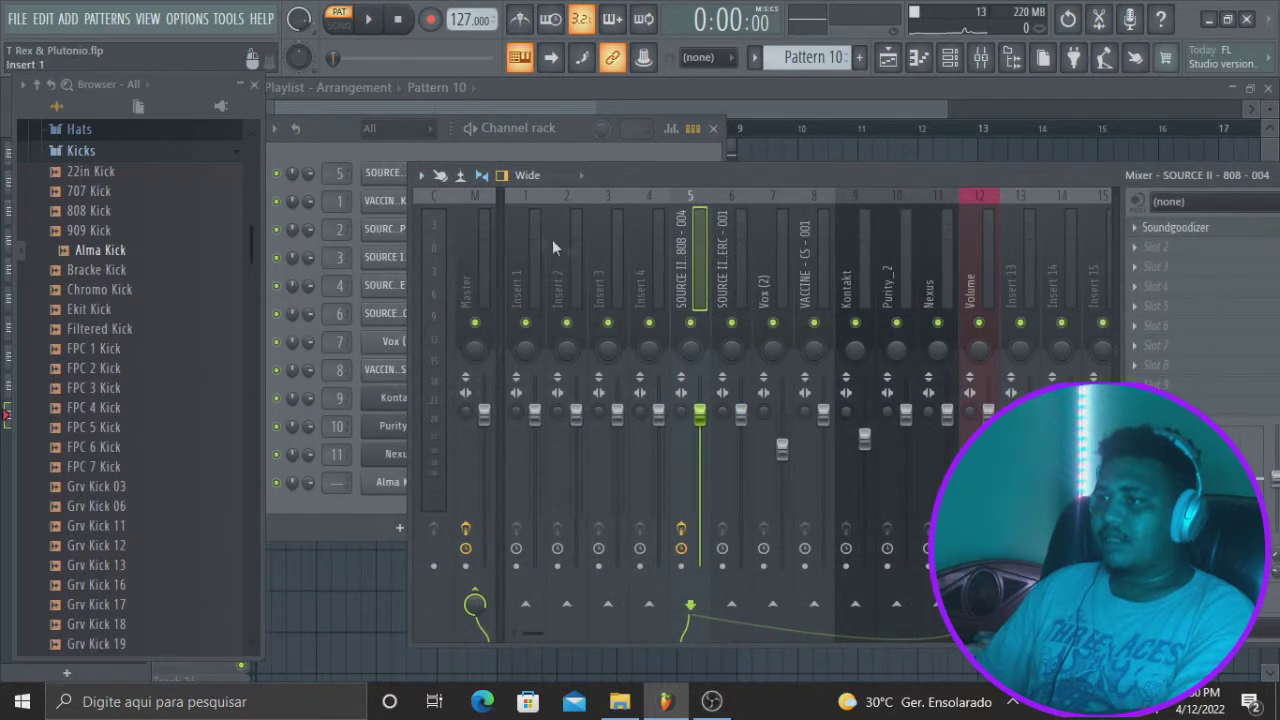
scroll(555, 248, down, 20)
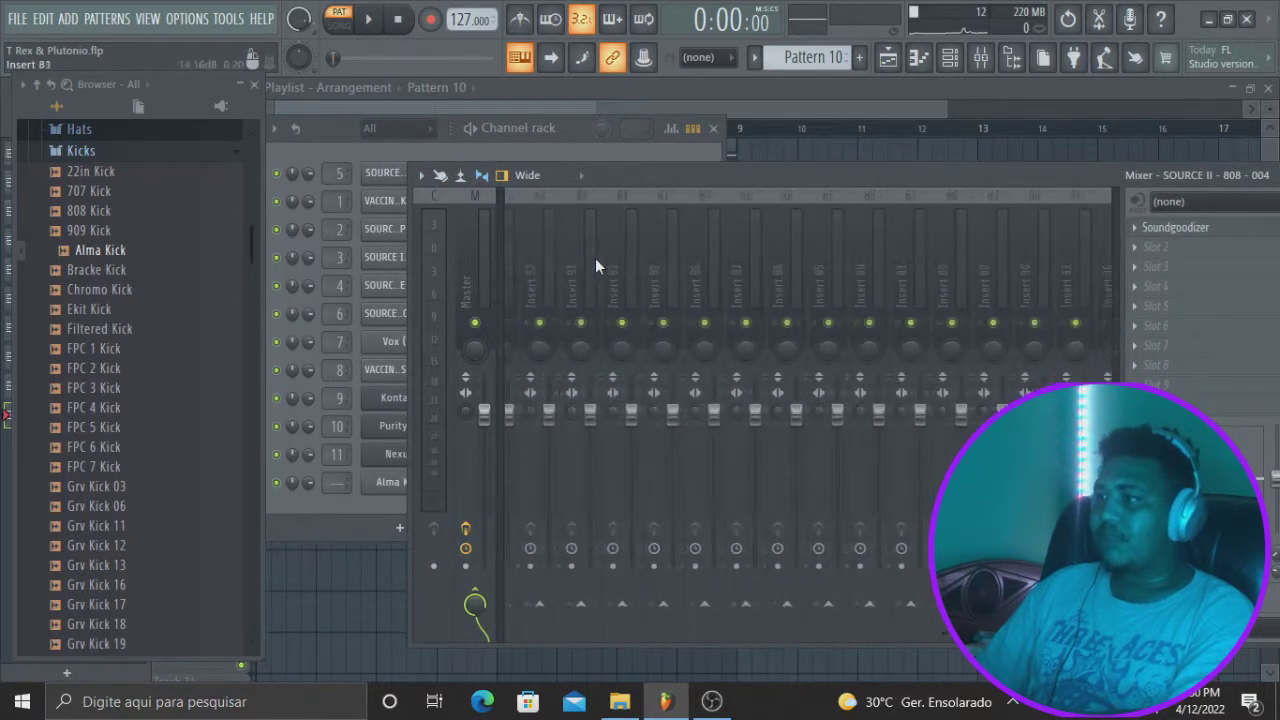
scroll(595, 265, down, 8)
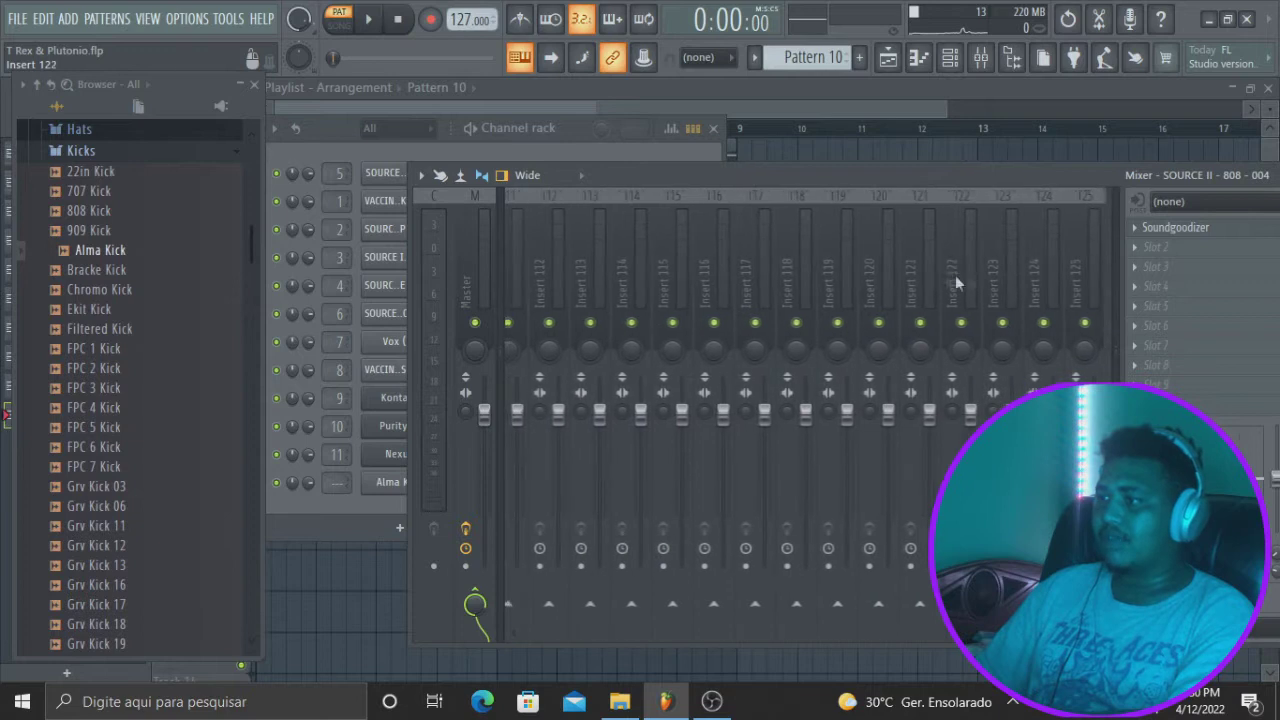
scroll(885, 281, up, 20)
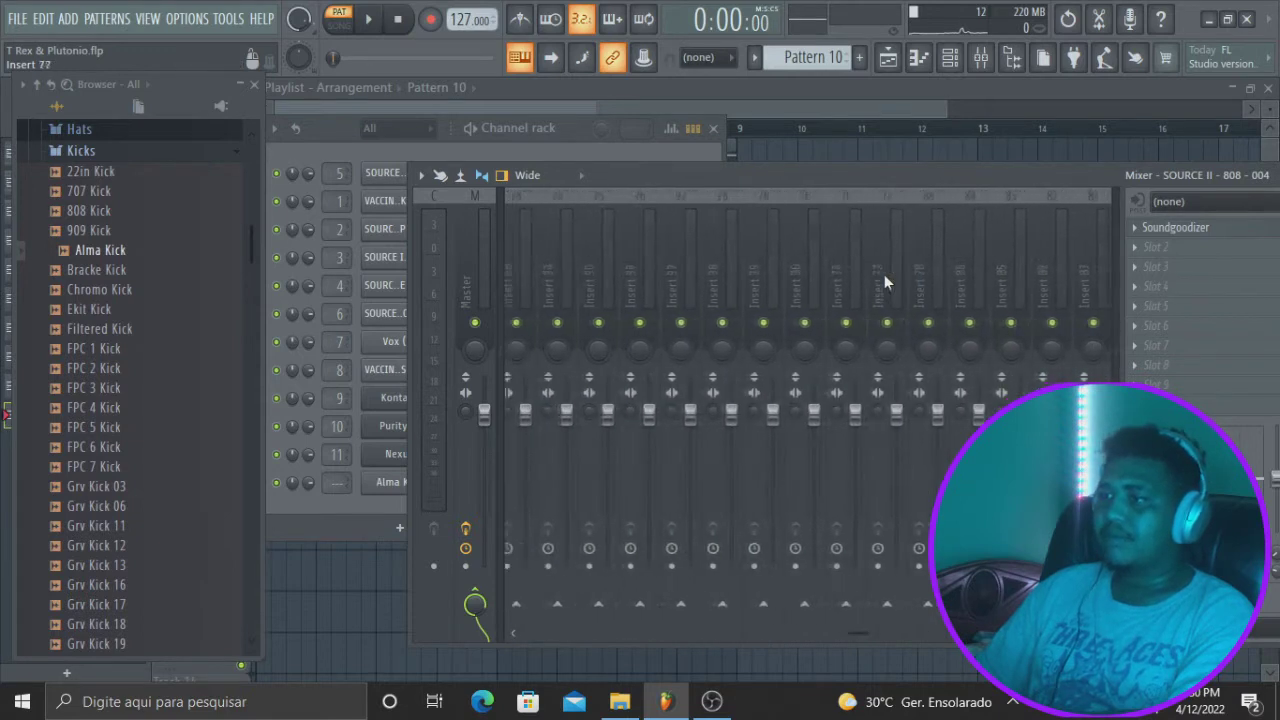
scroll(884, 274, up, 10)
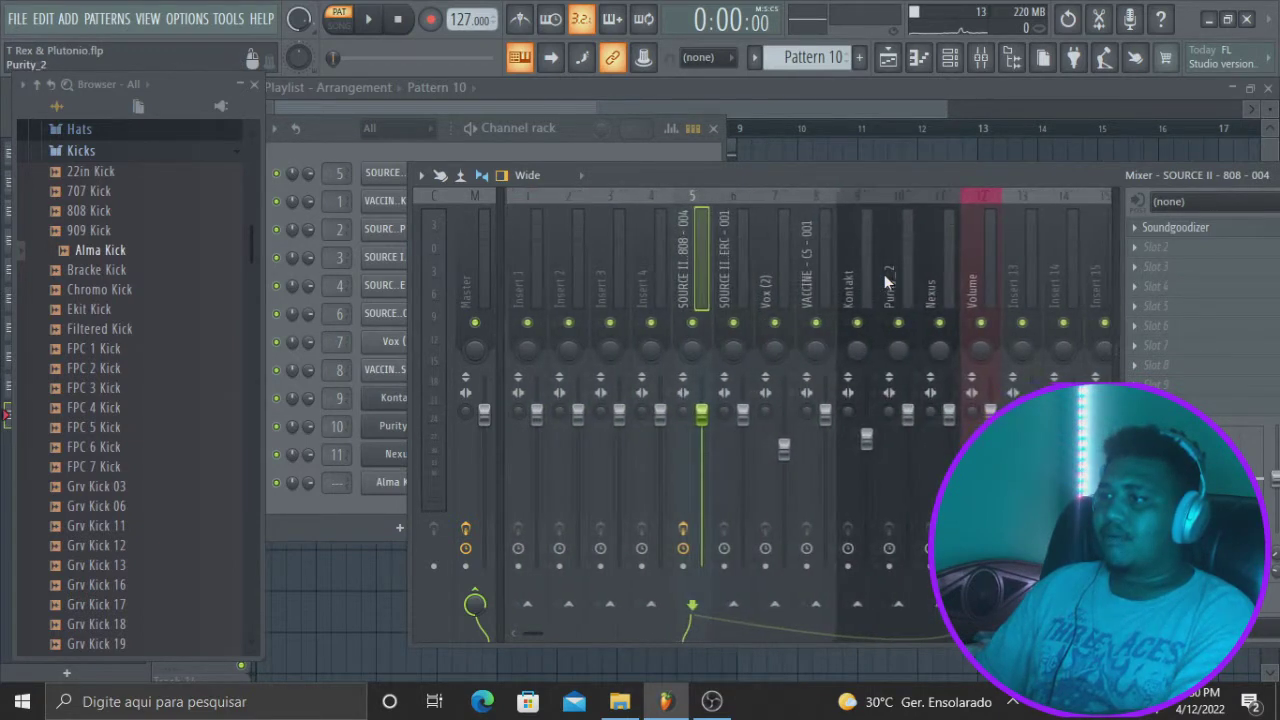
click(501, 140)
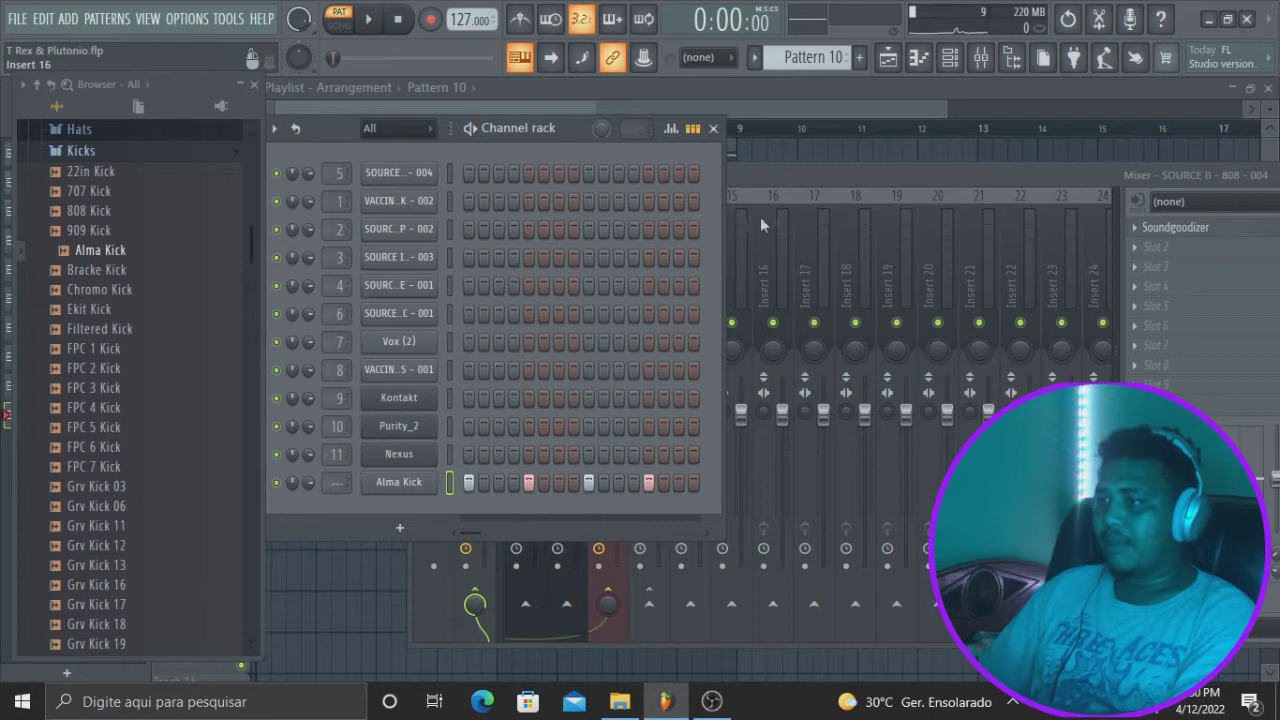
drag(787, 184, 825, 175)
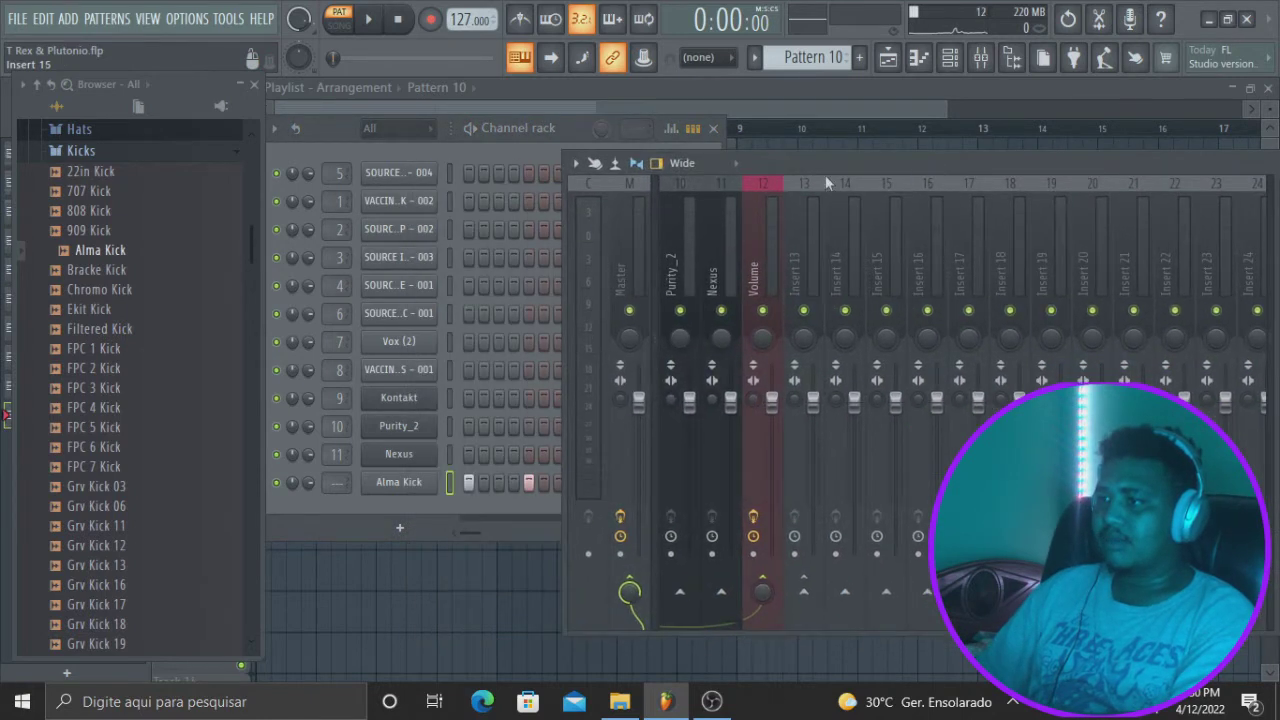
Select the Alma Kick channel in the channel rack and preview its sound
click(467, 149)
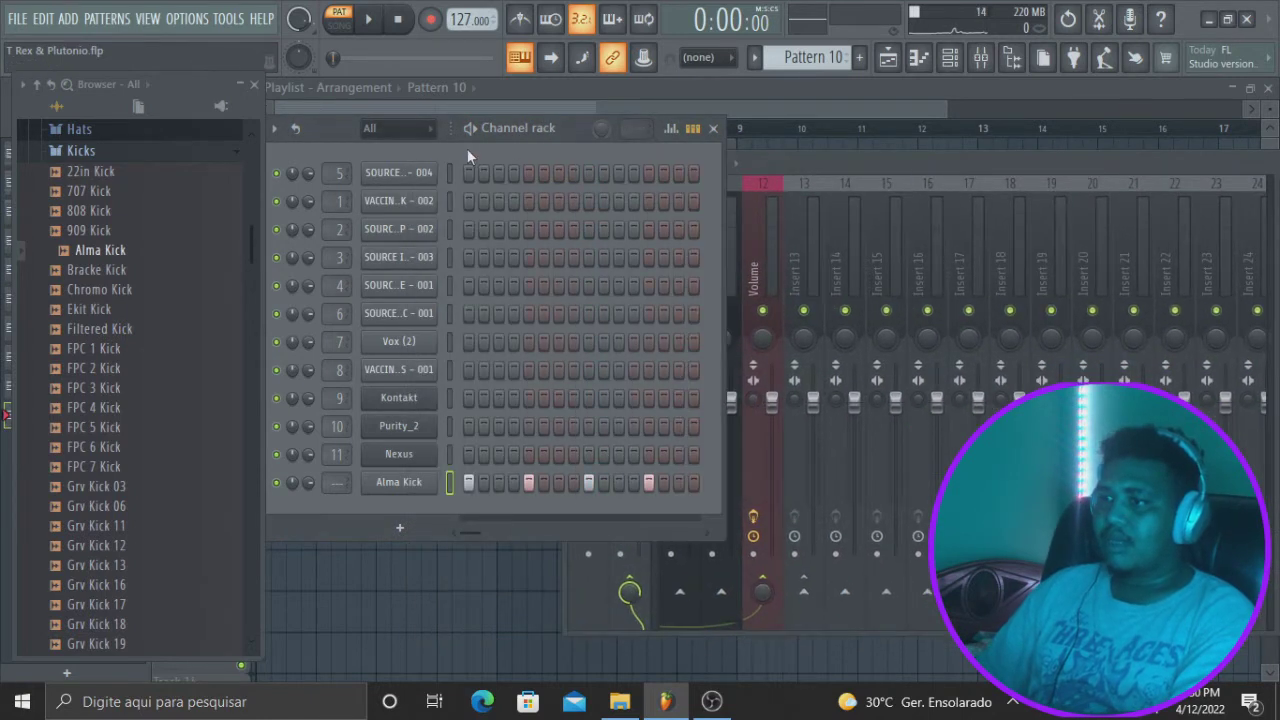
click(451, 482)
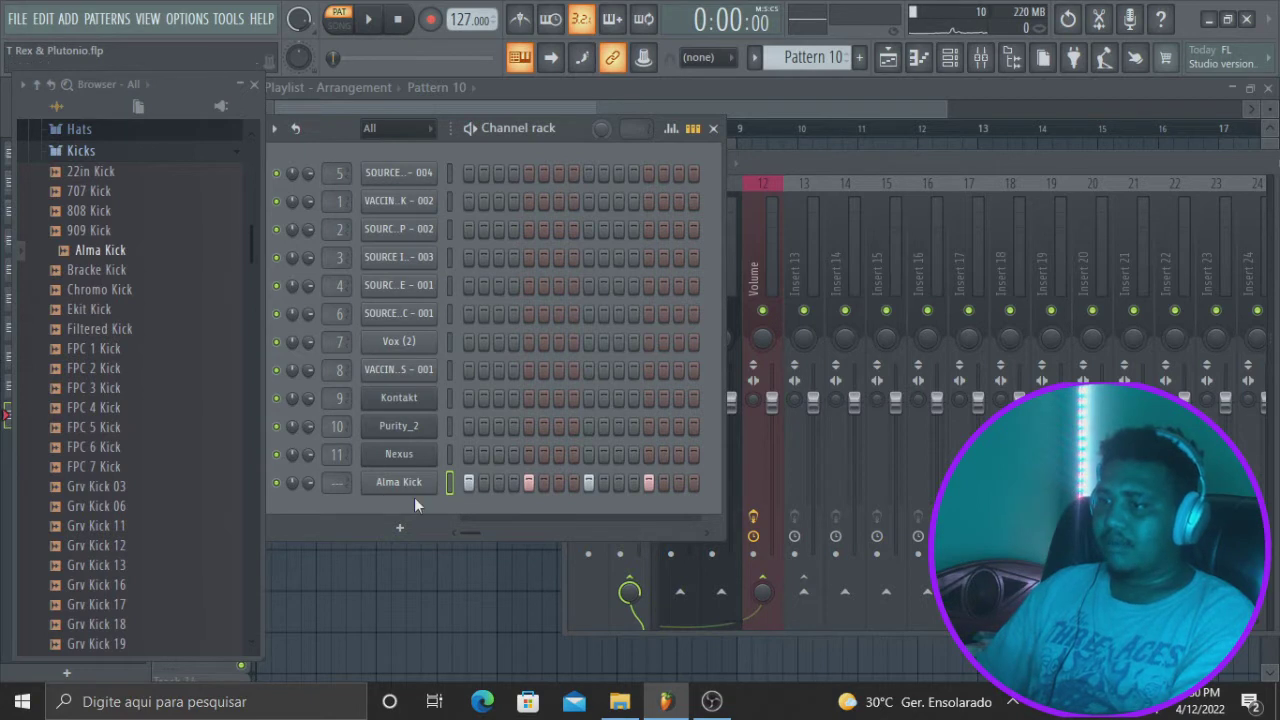
key(z)
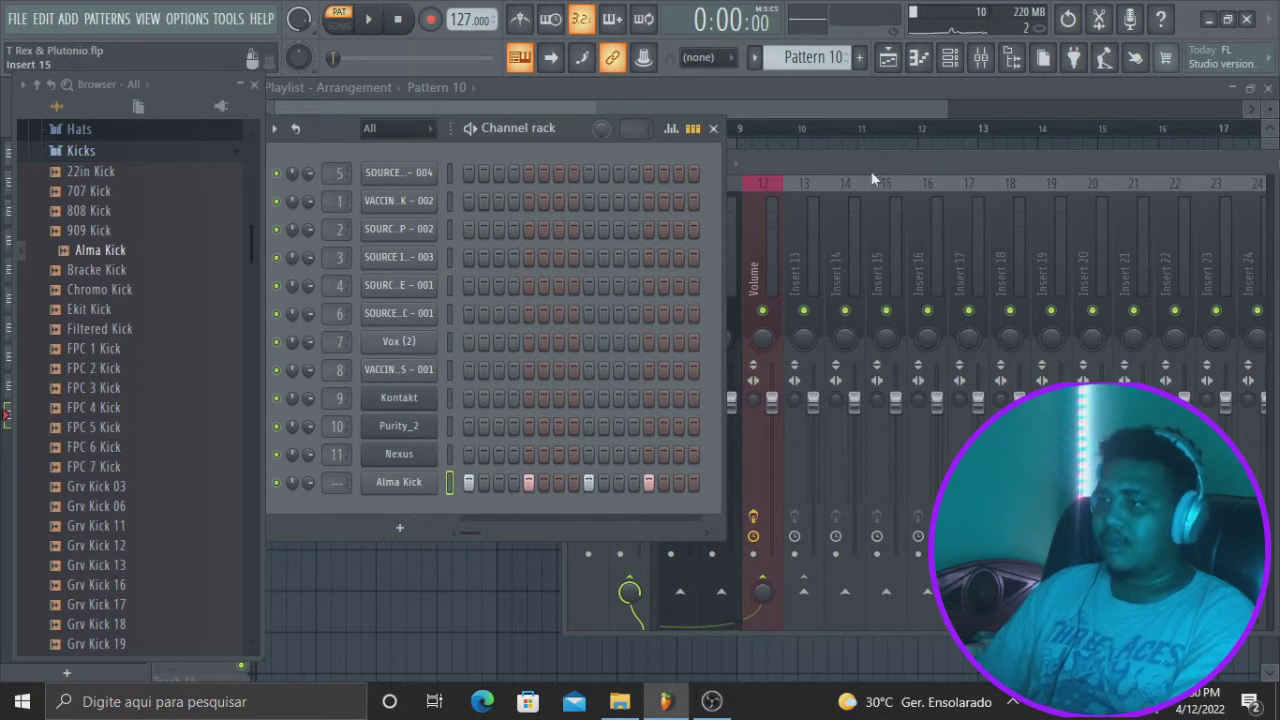
Route the Alma Kick channel to the free mixer track Insert 13
drag(871, 176, 727, 174)
scroll(529, 276, down, 5)
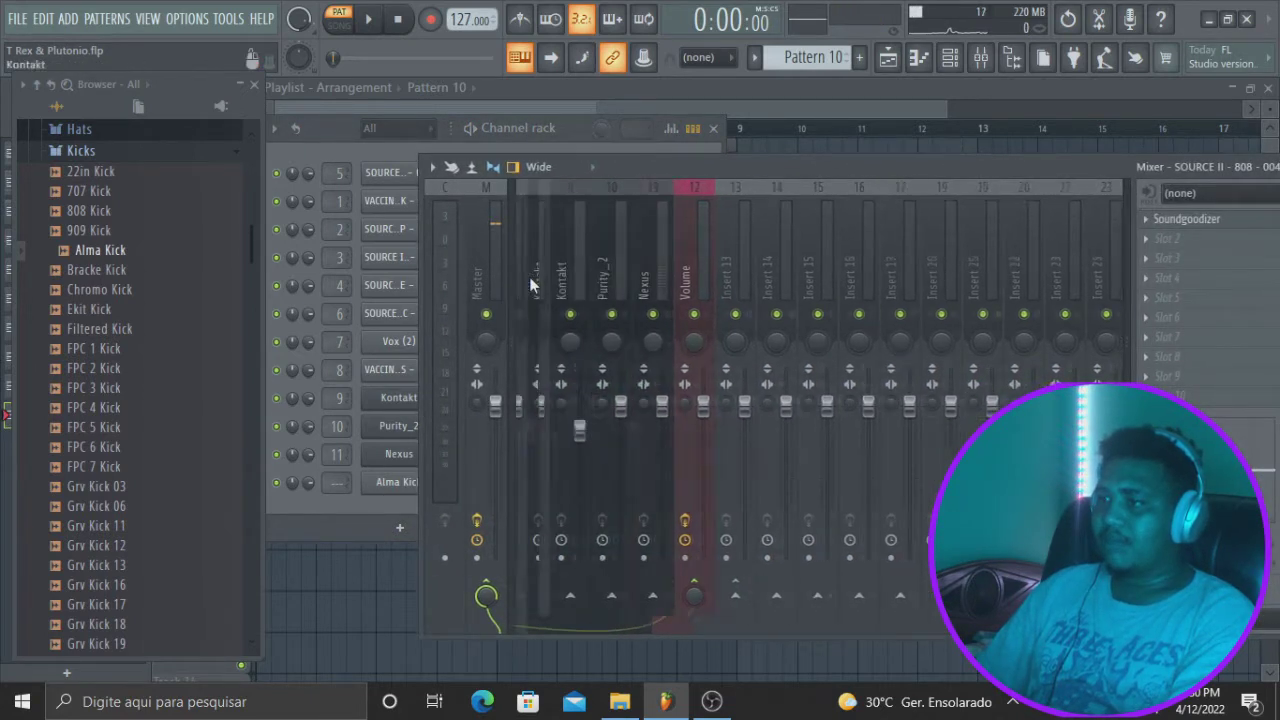
scroll(529, 280, up, 6)
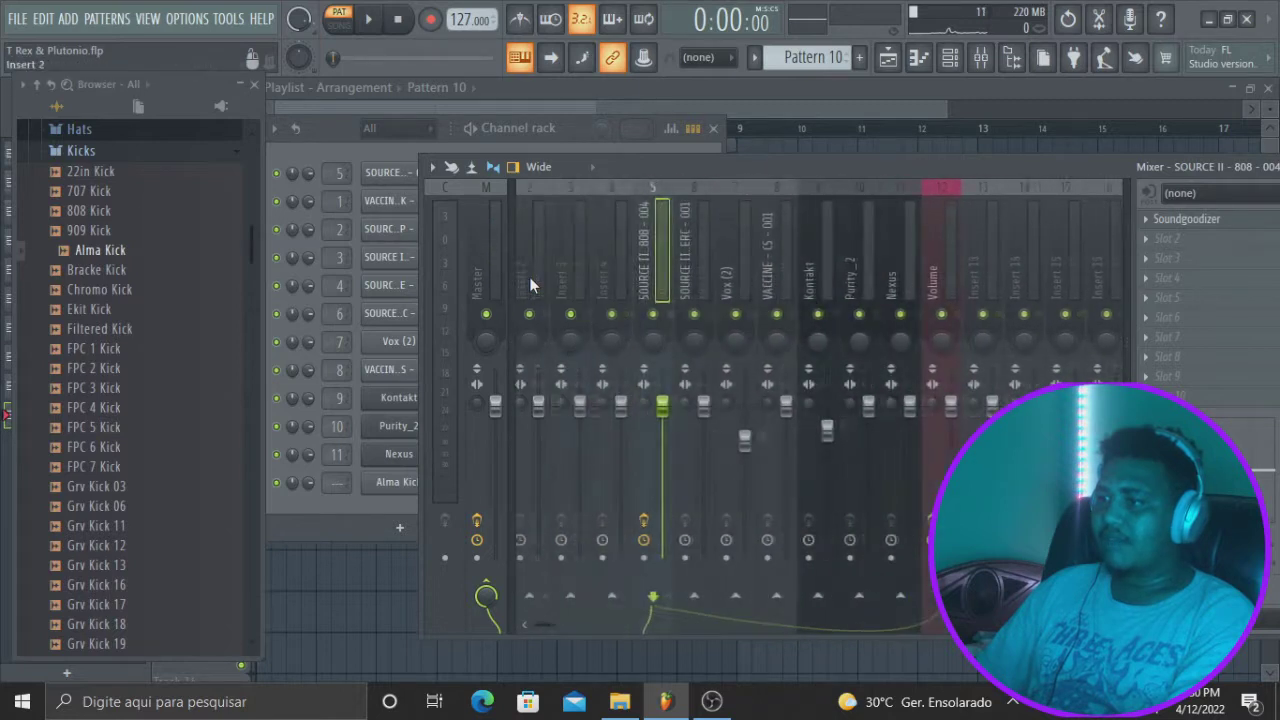
click(790, 262)
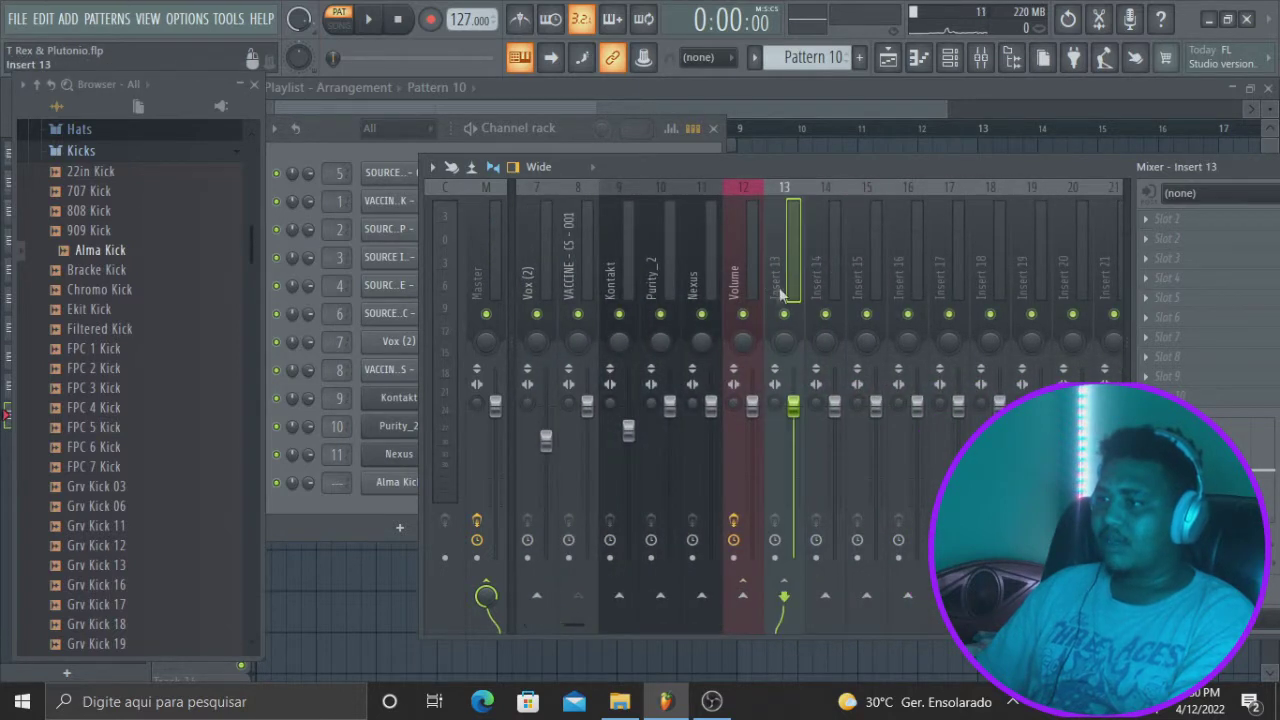
click(507, 135)
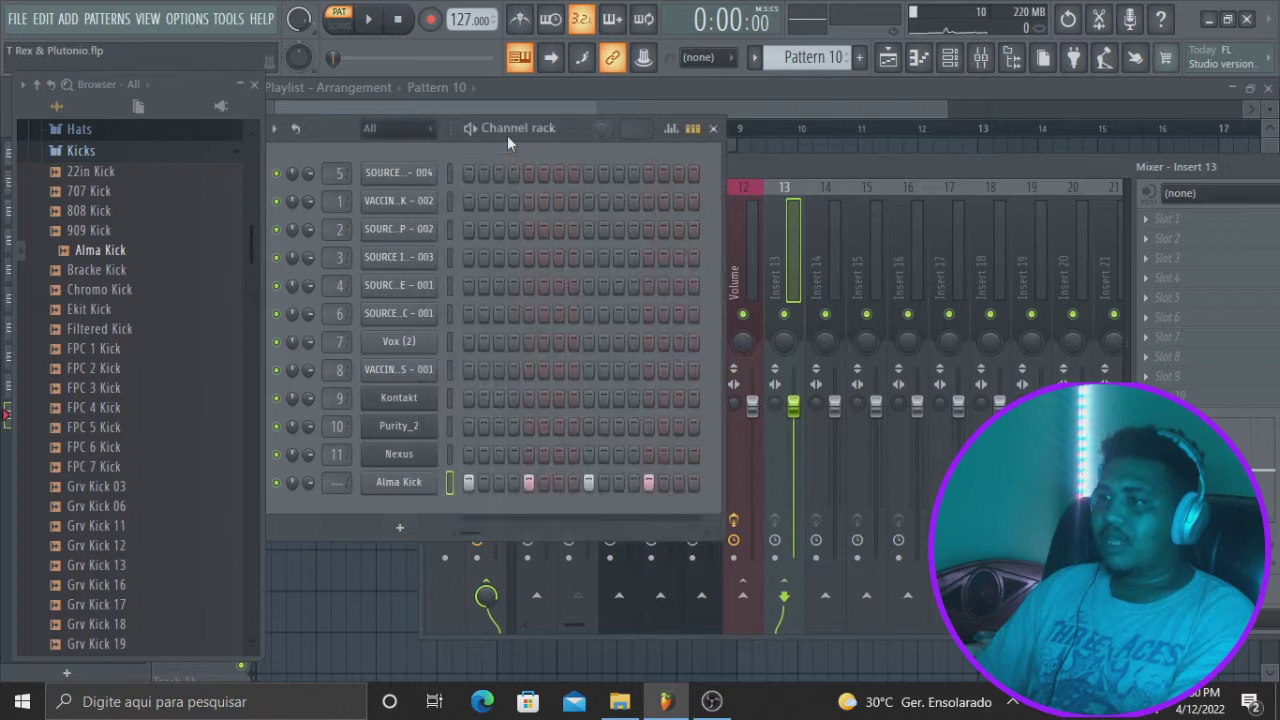
click(731, 288)
right_click(790, 278)
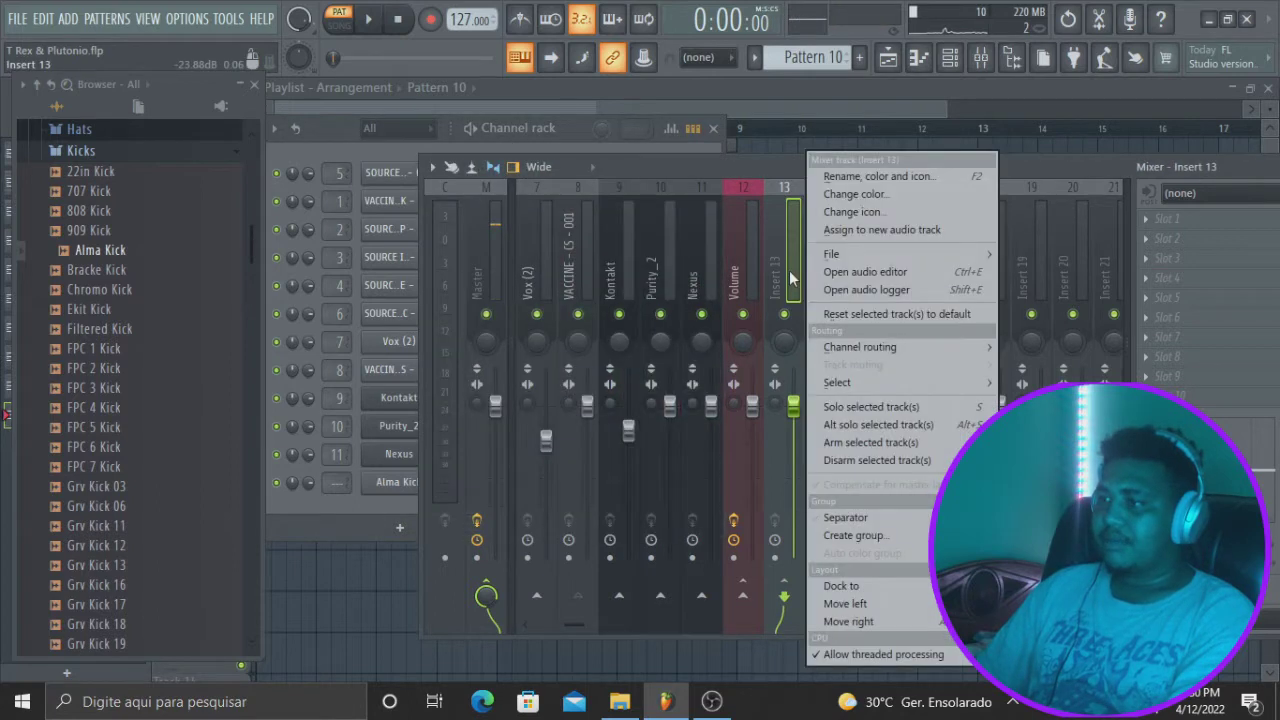
mouse_move(922, 347)
click(728, 350)
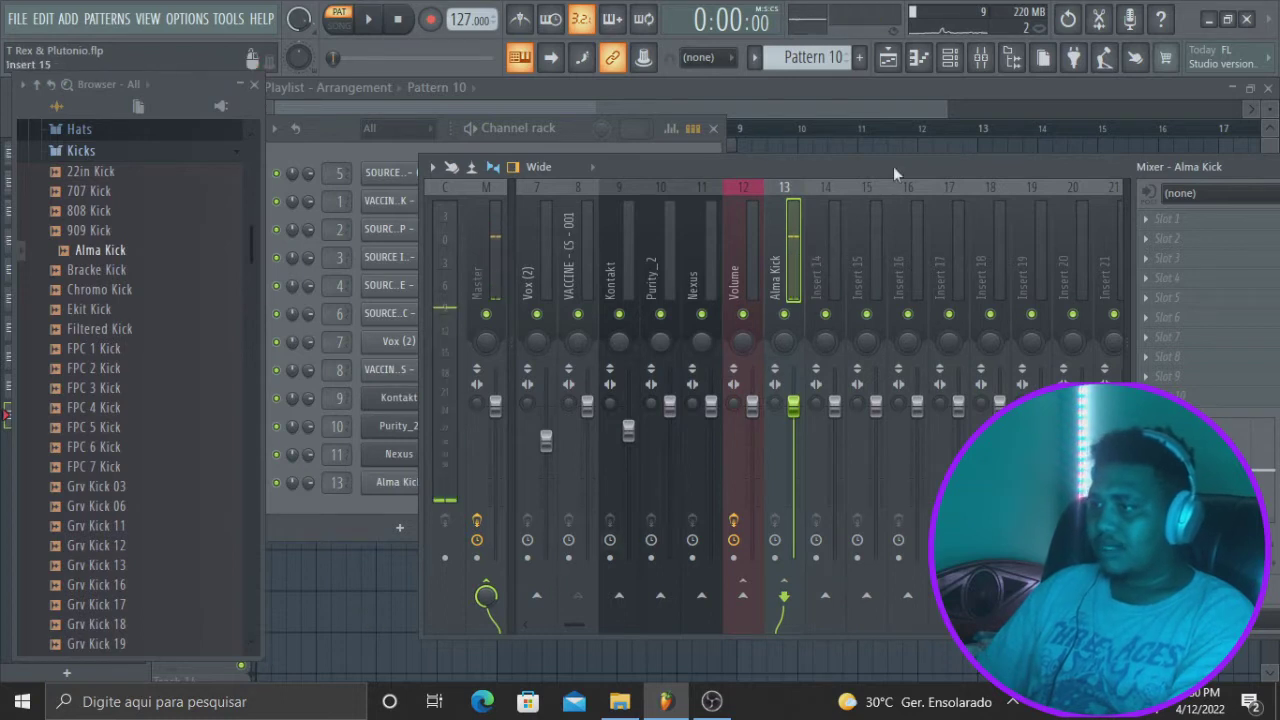
Reposition the mixer to expose its effect slots and preview the kick routed to track 13
drag(893, 166, 702, 164)
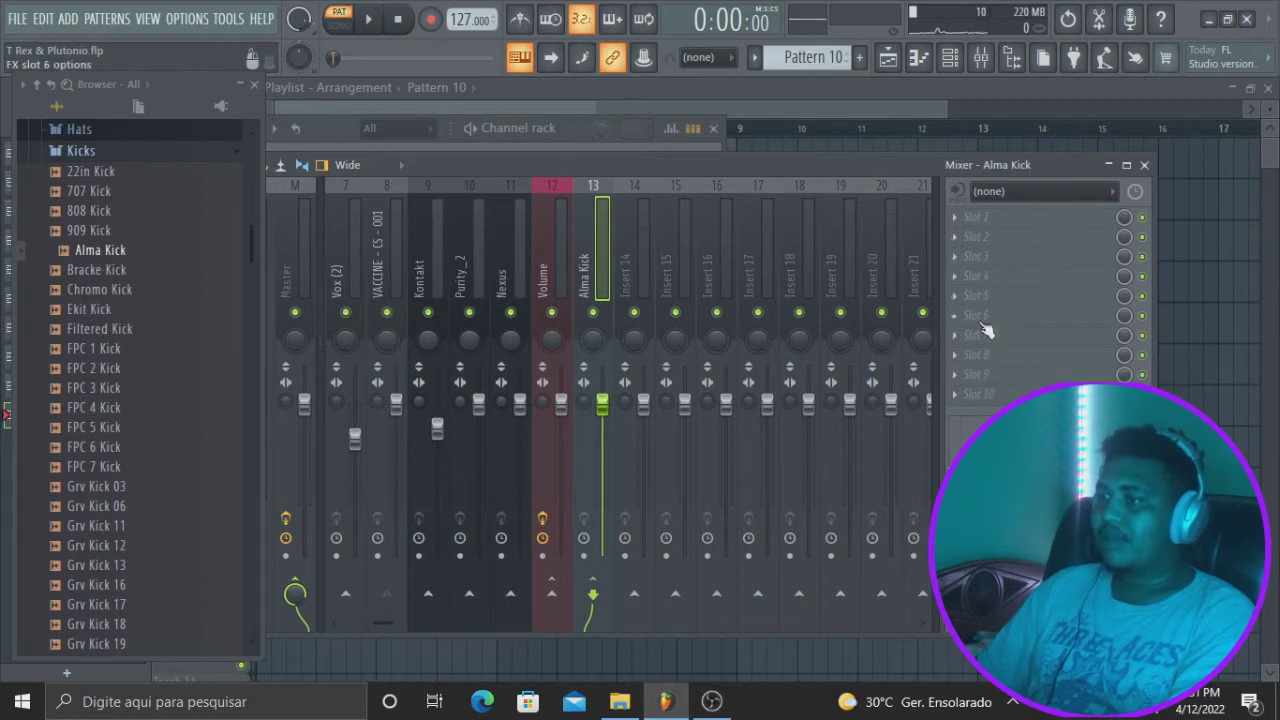
click(563, 148)
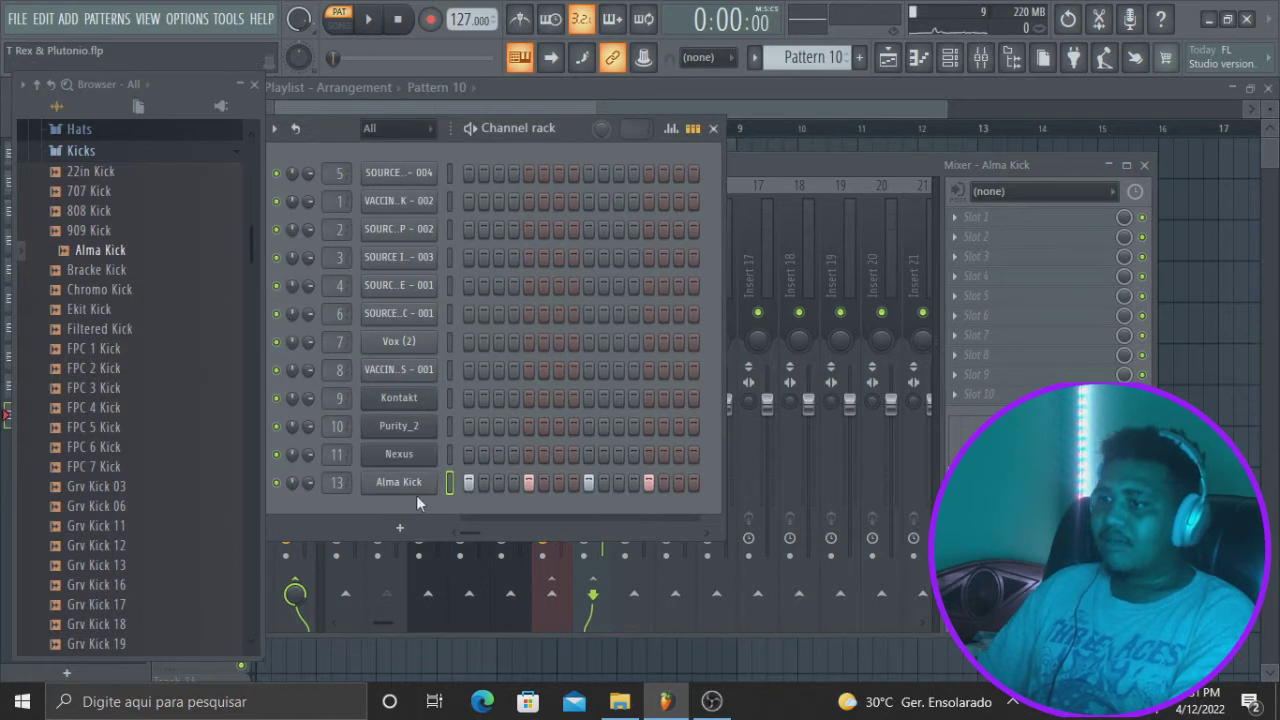
key(q)
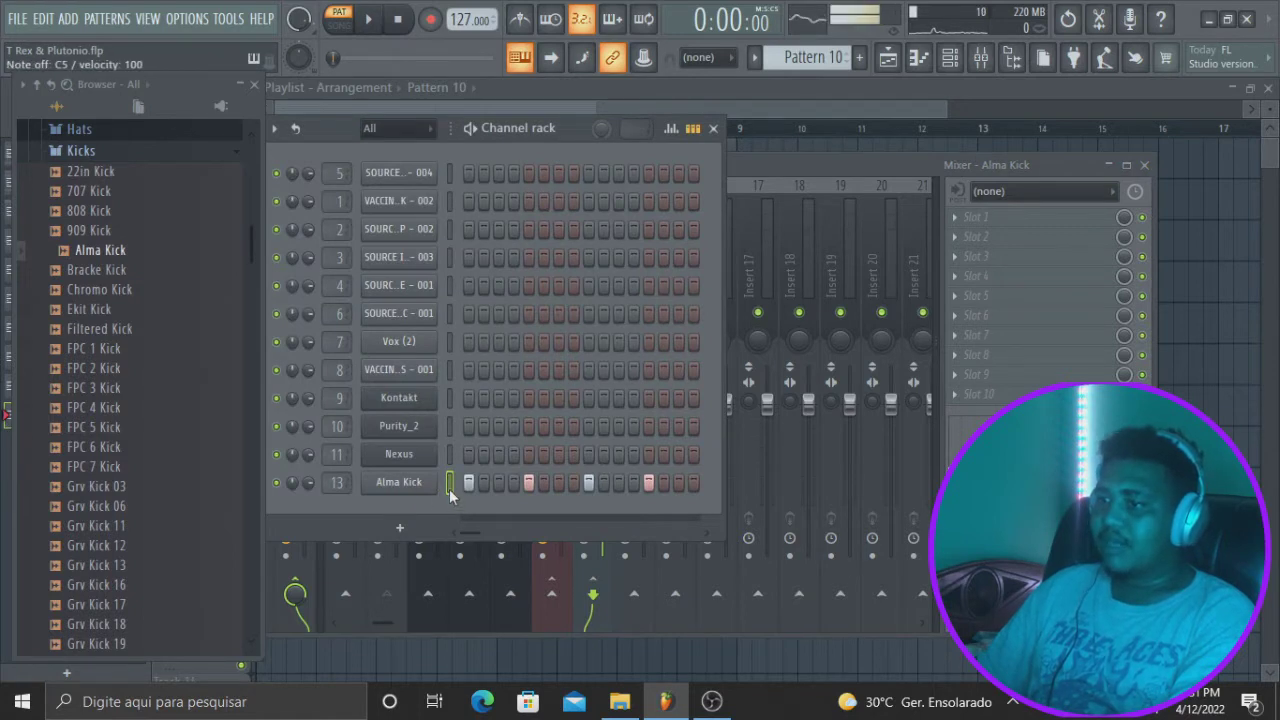
Load Fruity Compressor into the first effect slot of the Alma Kick mixer track and collapse the browser
click(898, 169)
click(980, 213)
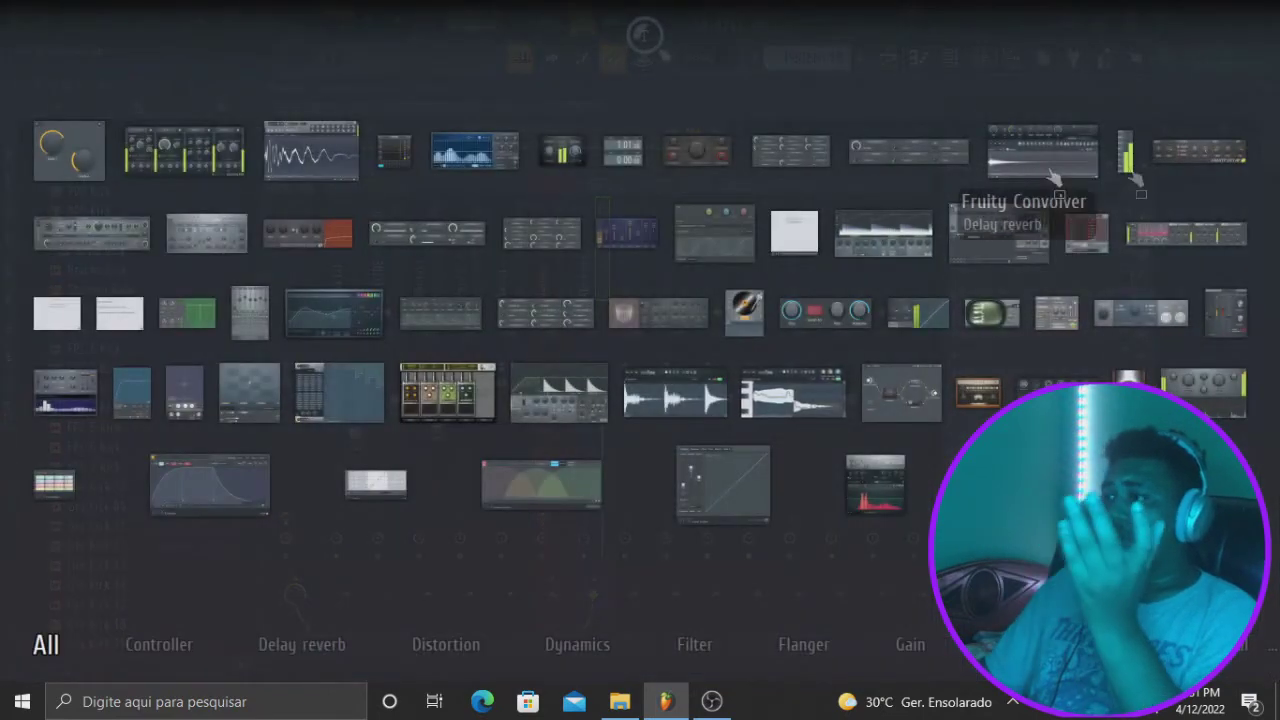
click(927, 172)
drag(973, 239, 1001, 219)
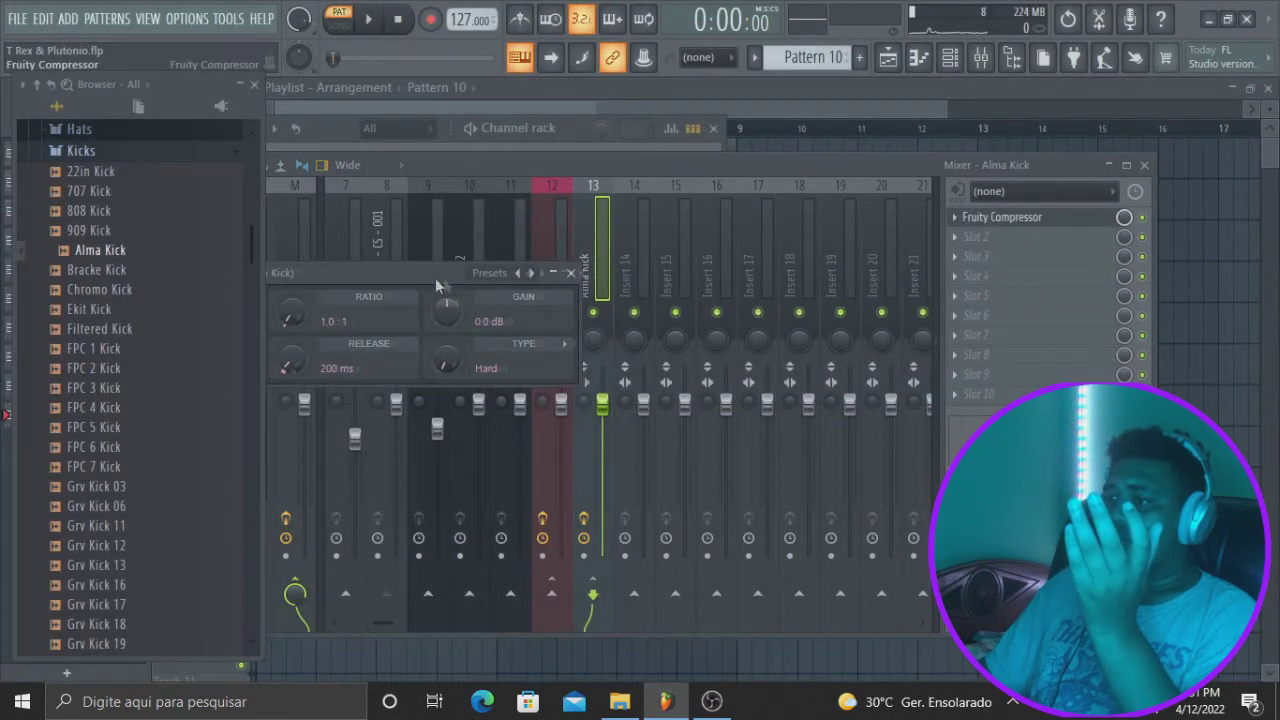
click(250, 88)
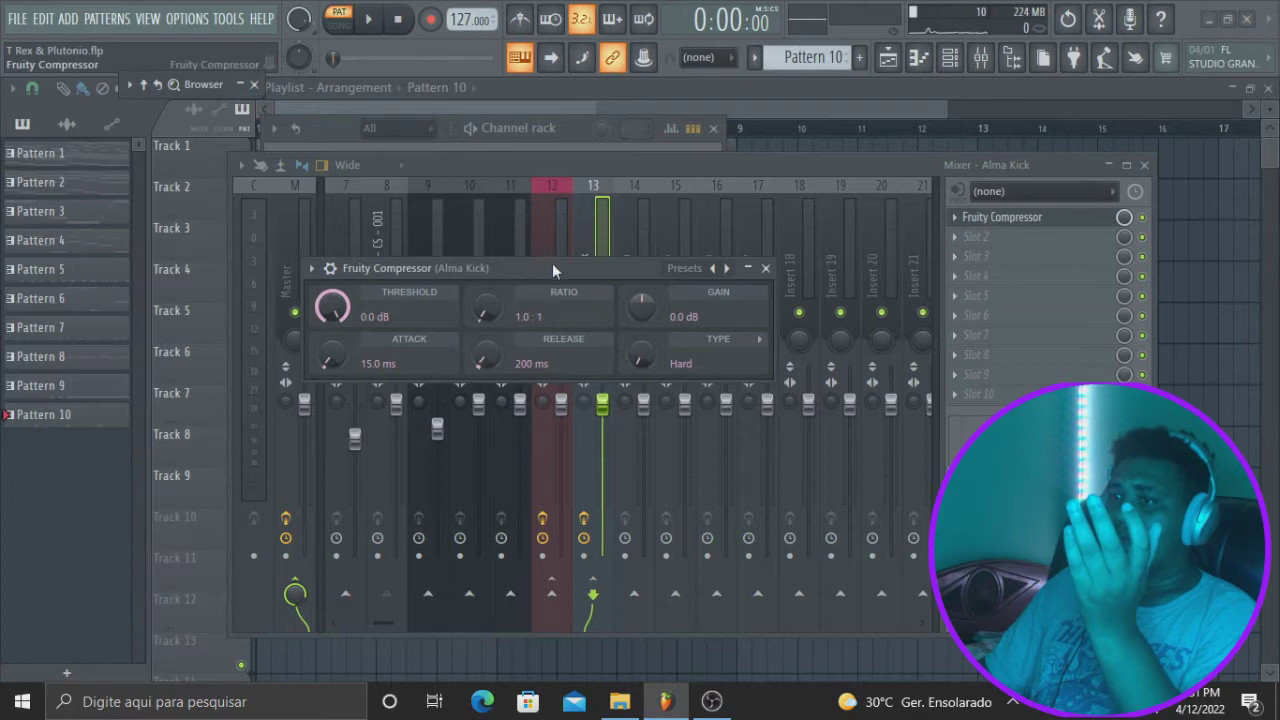
Apply the Fruity Compressor preset with -12.5 dB threshold, 7.5:1 ratio and 9.0 dB gain to Alma Kick, and preview the kick
drag(552, 264, 764, 245)
right_click(931, 250)
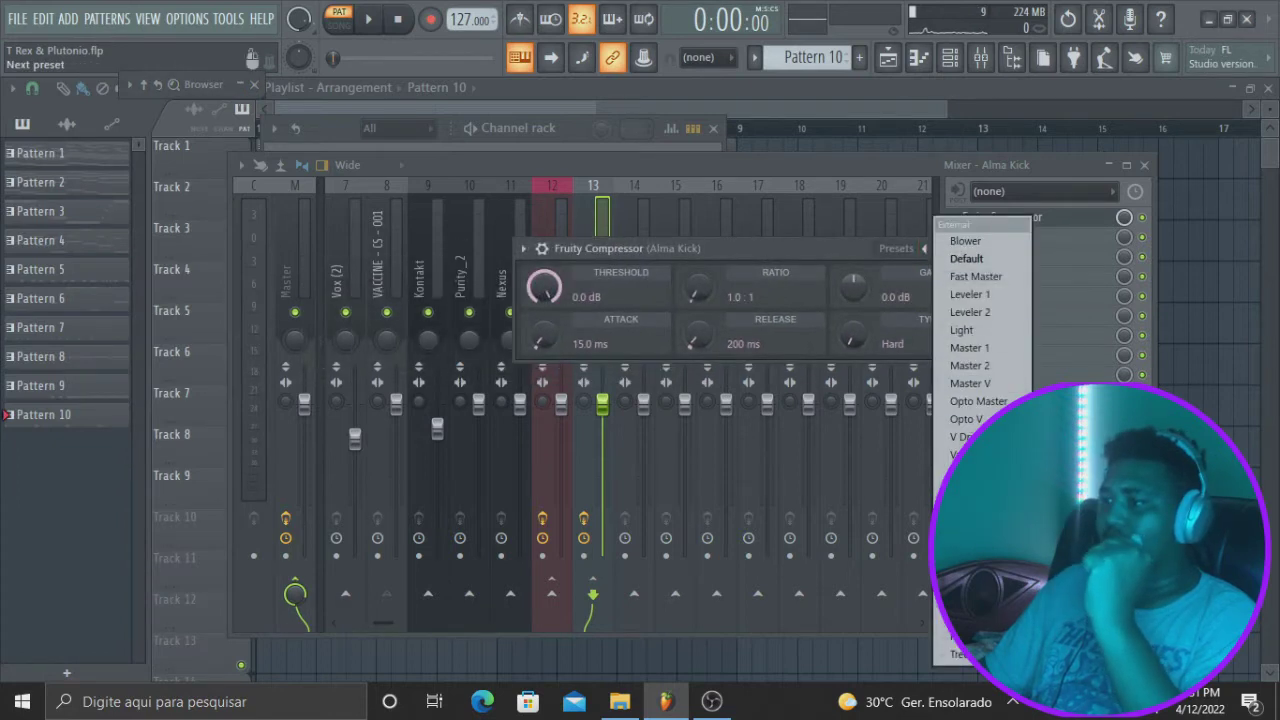
click(968, 530)
key(q)
key(q)
key(q)
key(q)
Compare the kick with Fruity Compressor bypassed and enabled, and reopen the compressor's settings
click(1143, 218)
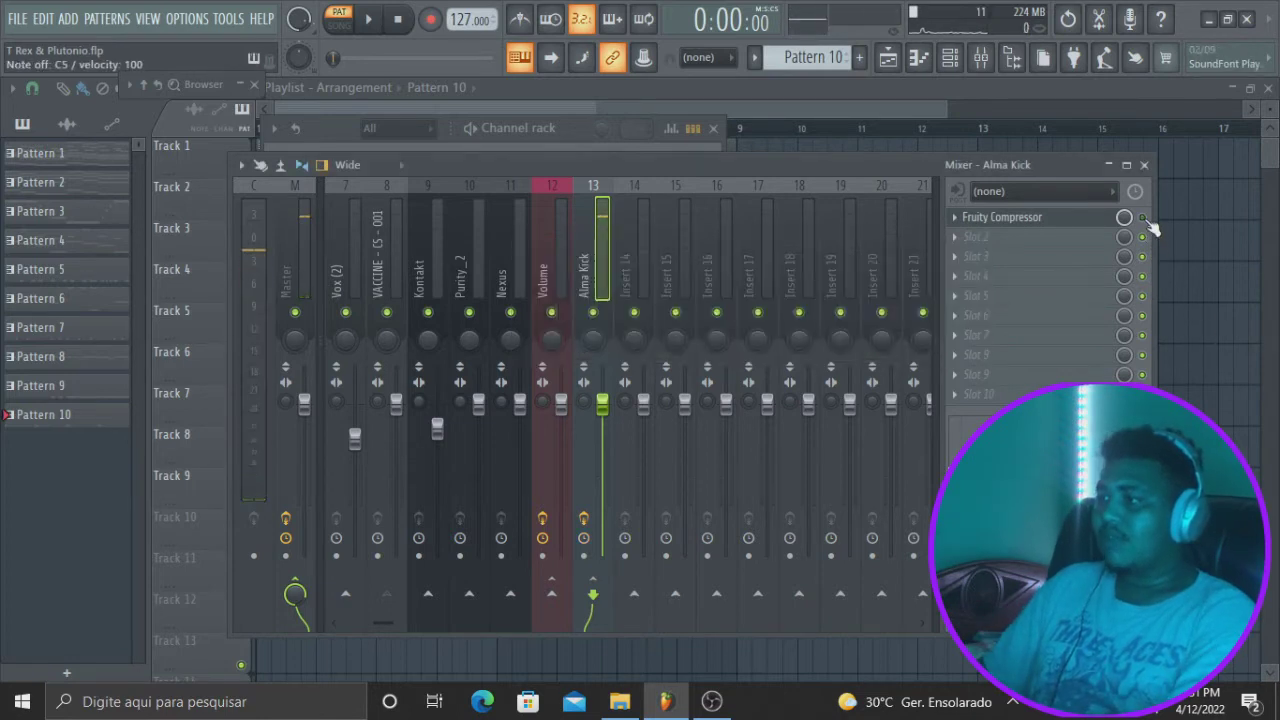
key(q)
key(q)
key(q)
key(q)
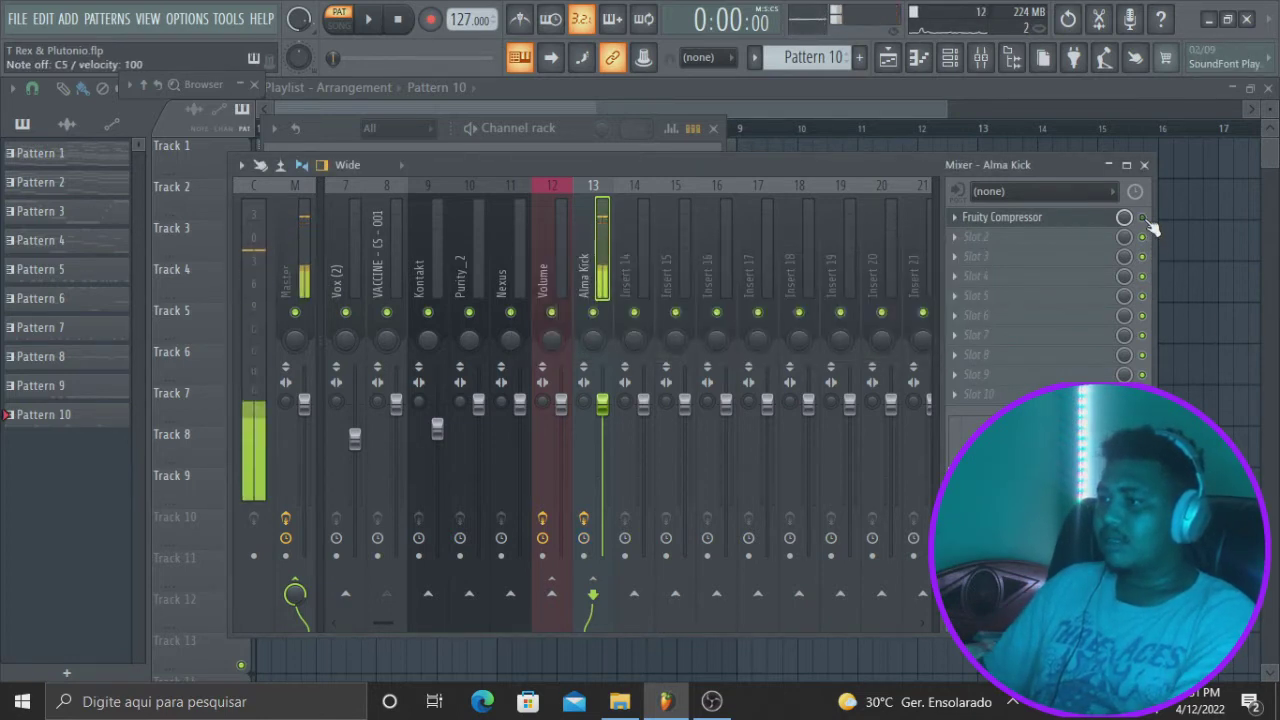
key(q)
key(q)
key(q)
click(1143, 218)
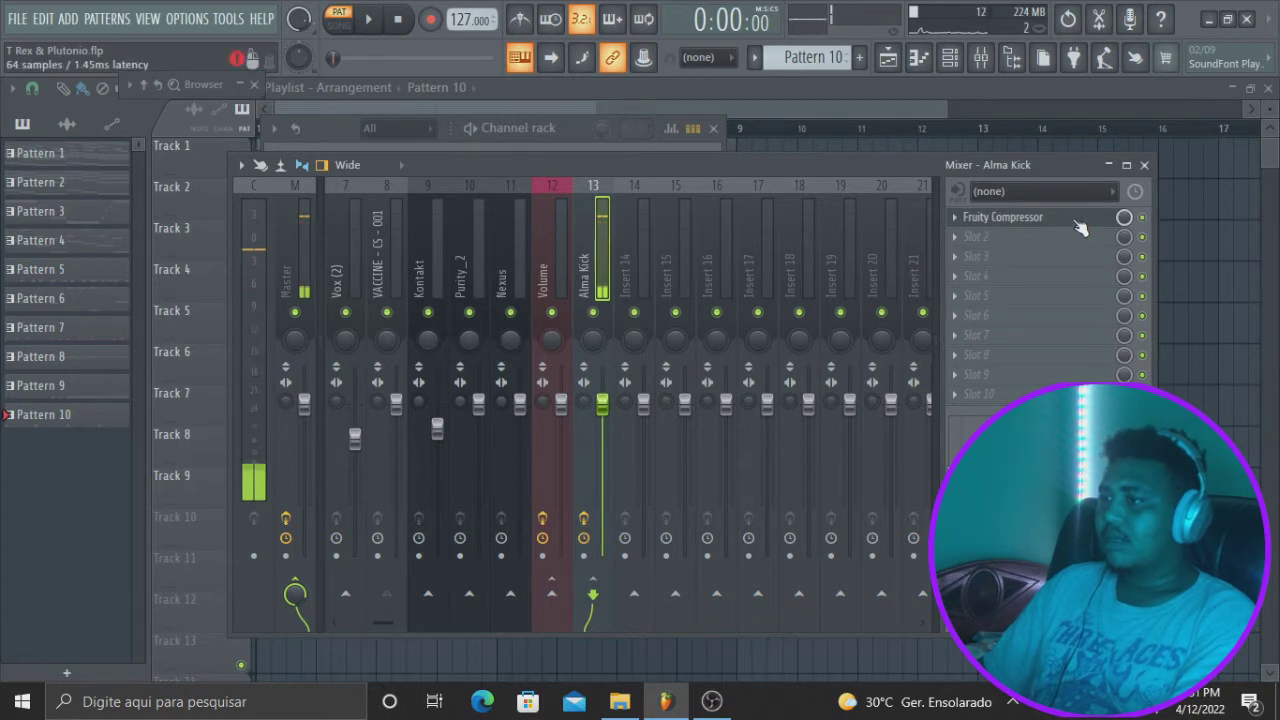
click(1078, 220)
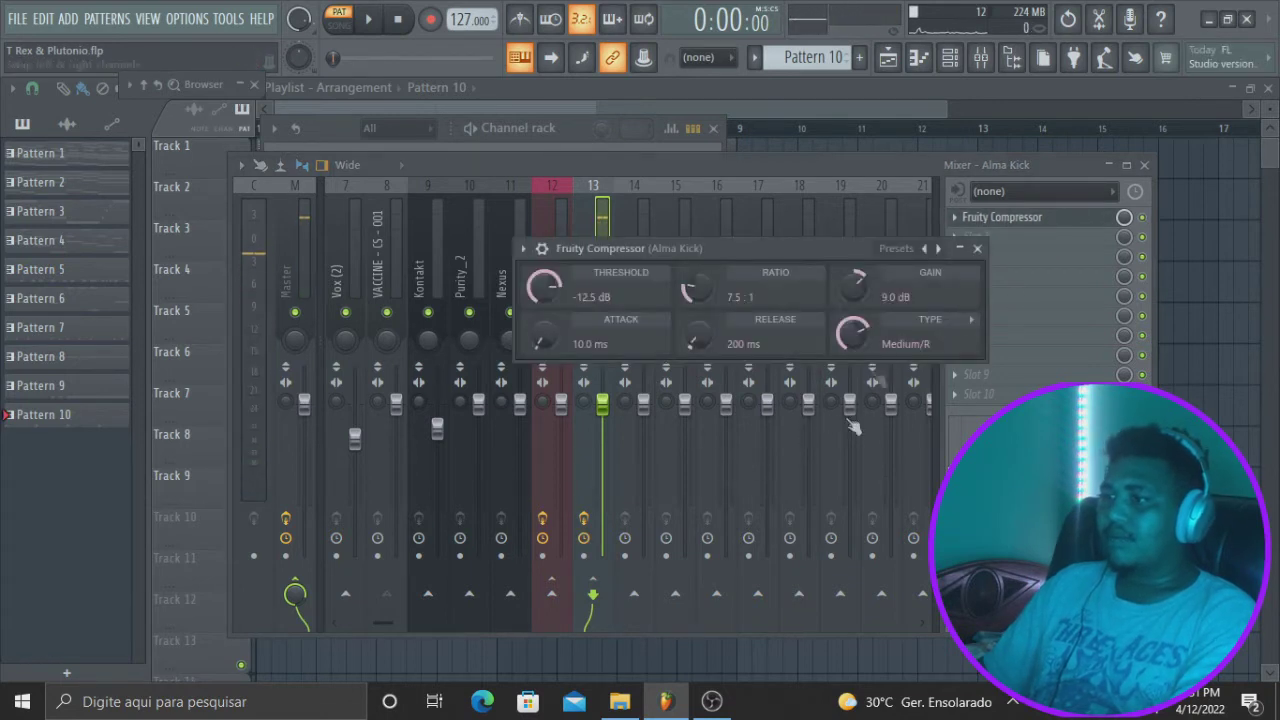
drag(799, 253, 658, 195)
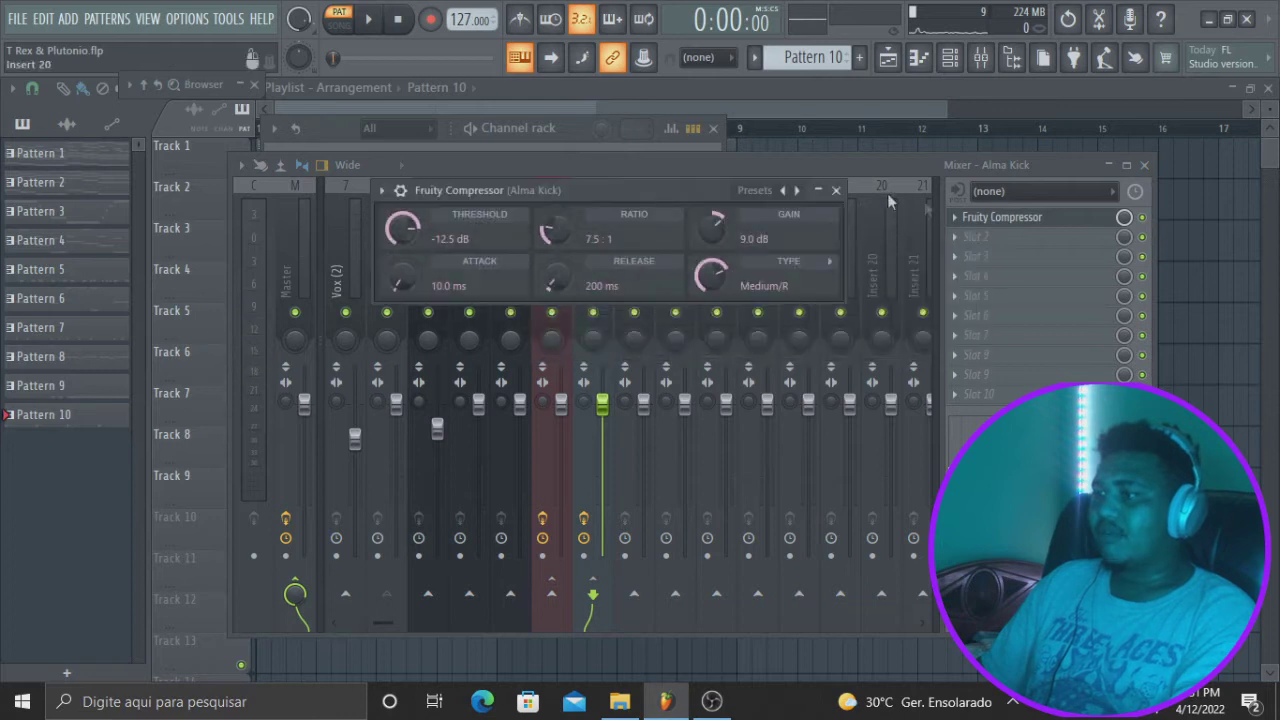
Load EQUO into the second effect slot of the Alma Kick mixer track and shape its band curve
middle_click(980, 240)
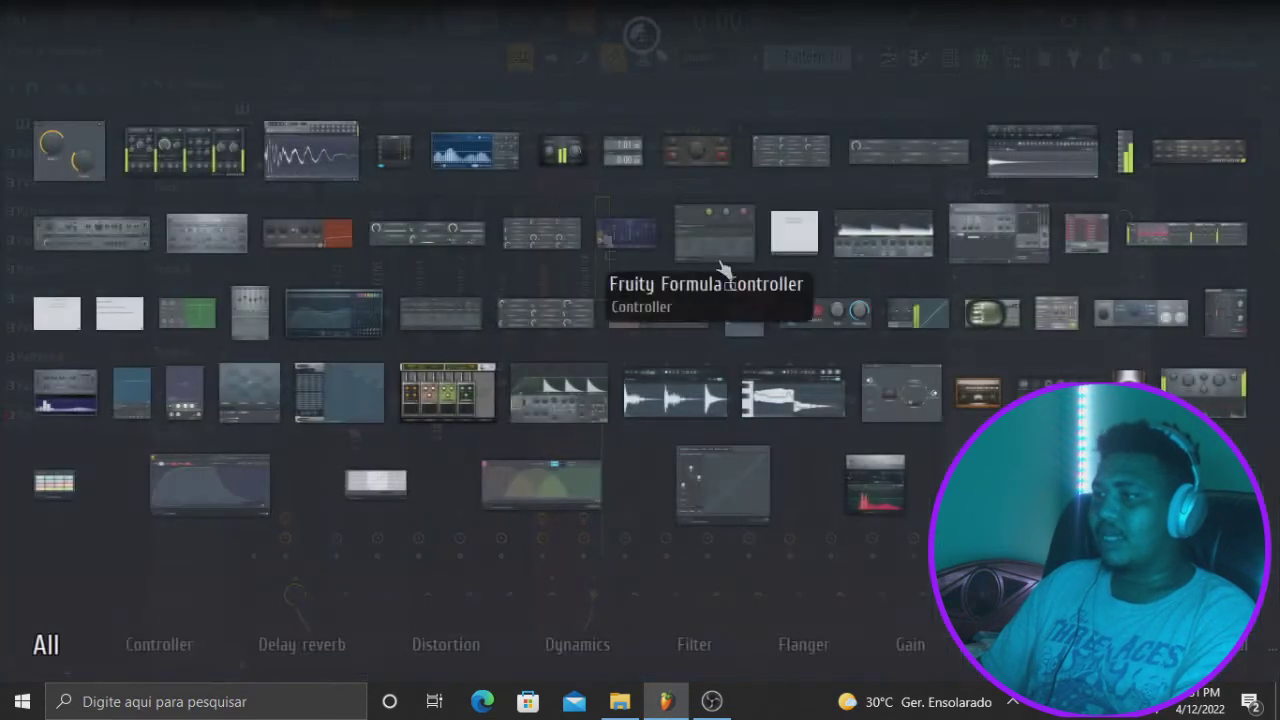
drag(463, 170, 970, 237)
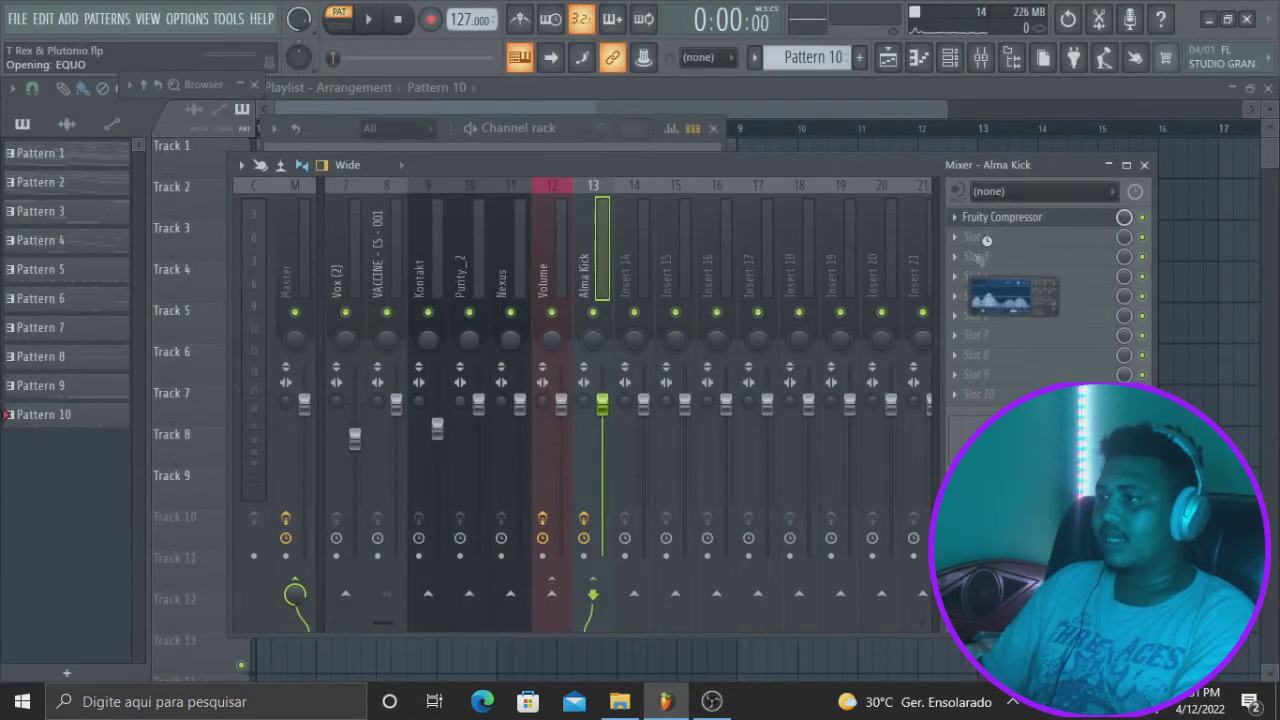
mouse_move(262, 430)
mouse_down()
mouse_move(256, 461)
mouse_move(230, 485)
mouse_move(259, 245)
mouse_up()
Delete EQUO from the second effect slot of the Alma Kick mixer track
click(953, 236)
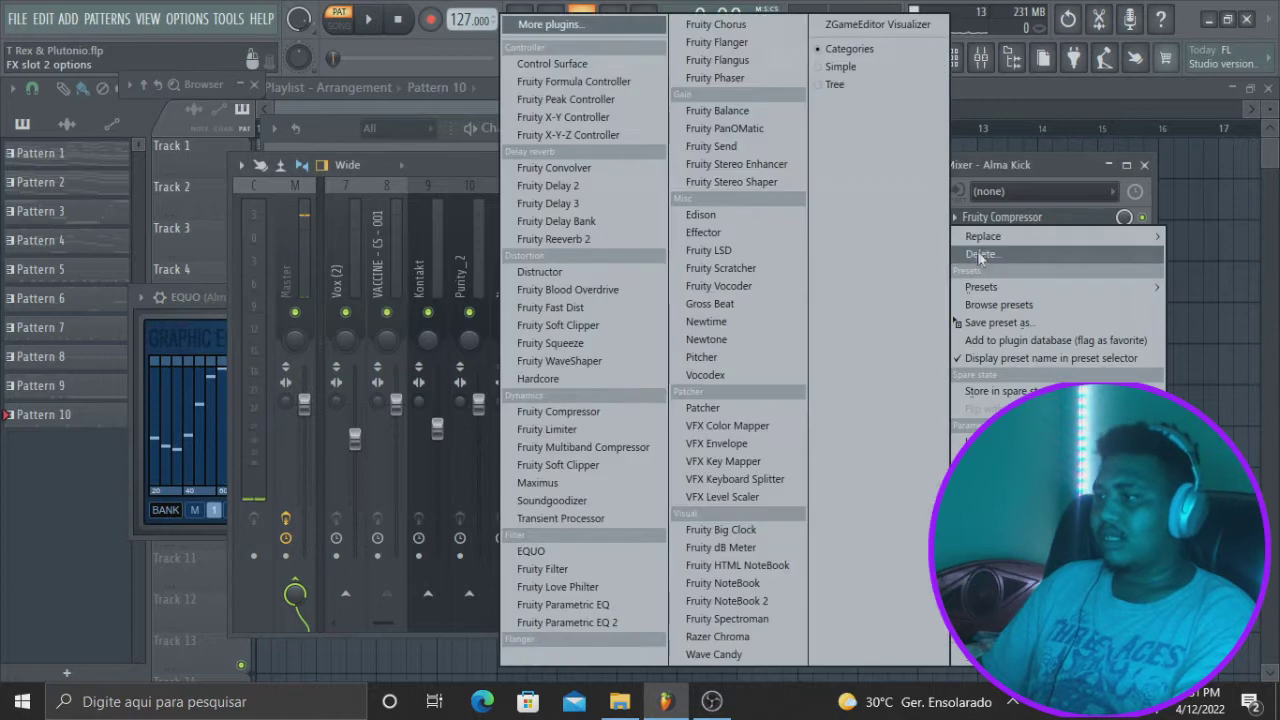
click(980, 256)
click(720, 411)
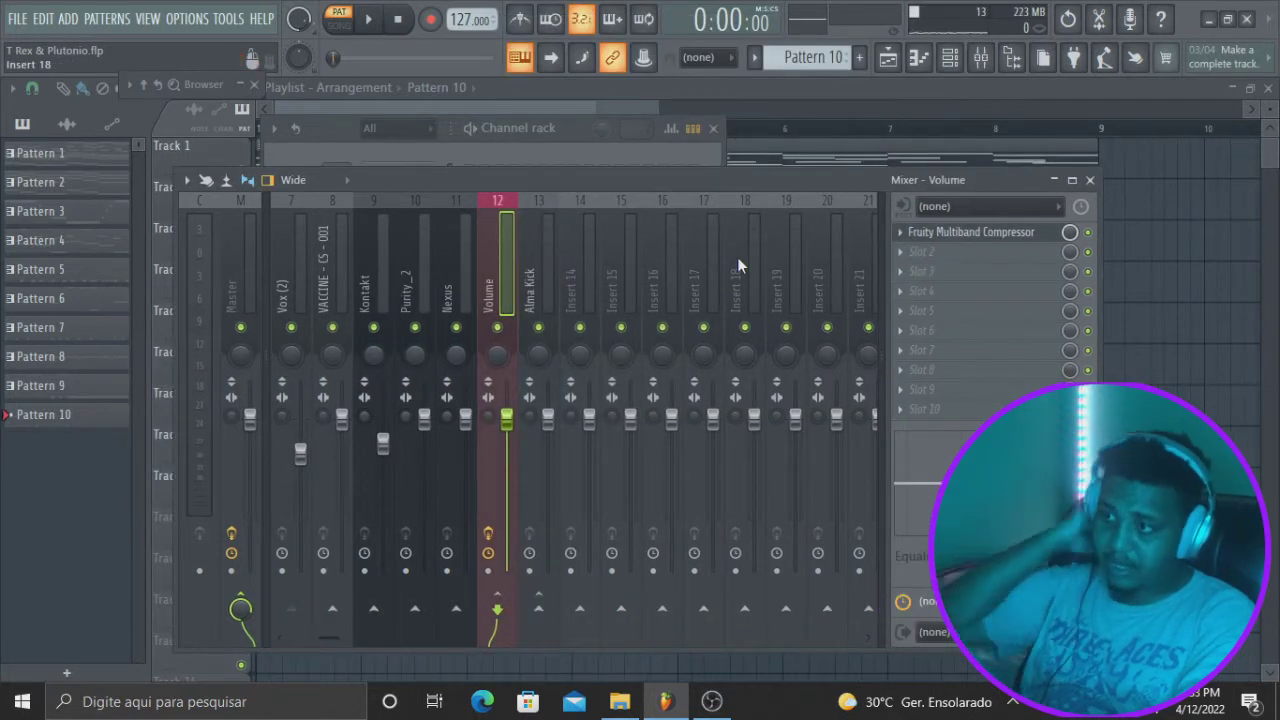
Select the Master mixer track and audition the arrangement in song mode
scroll(481, 257, left, 6)
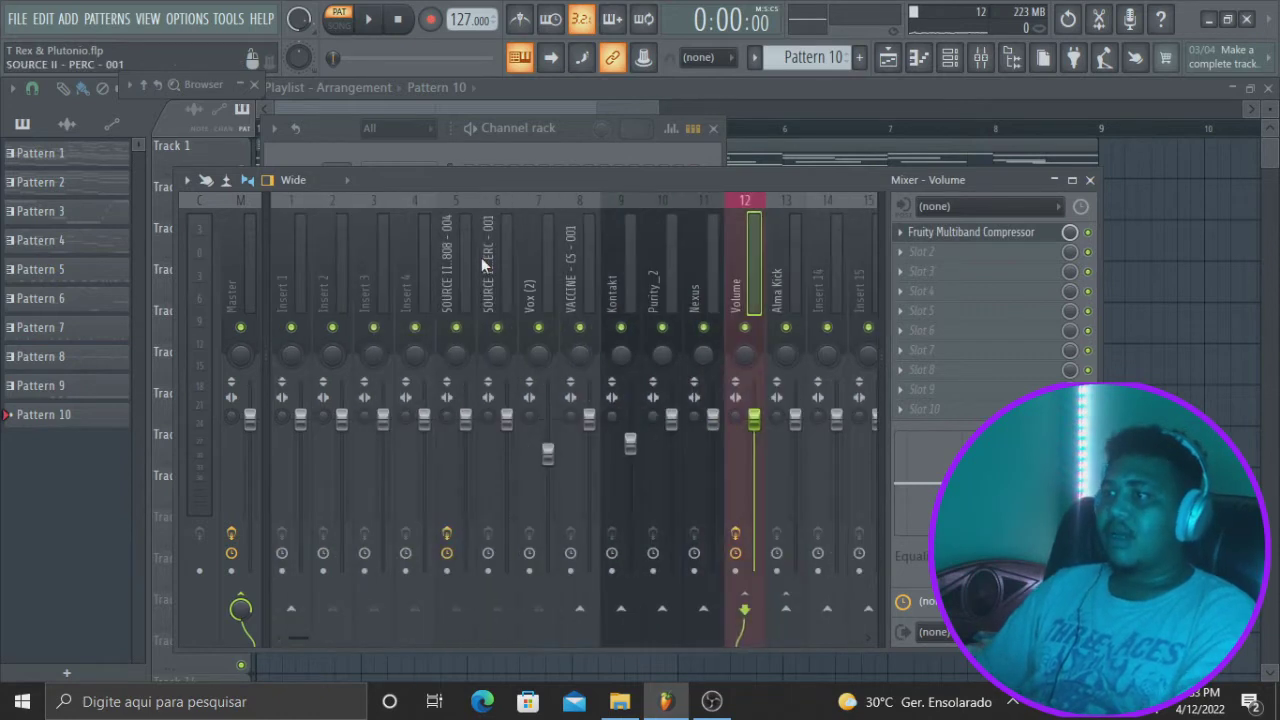
click(242, 234)
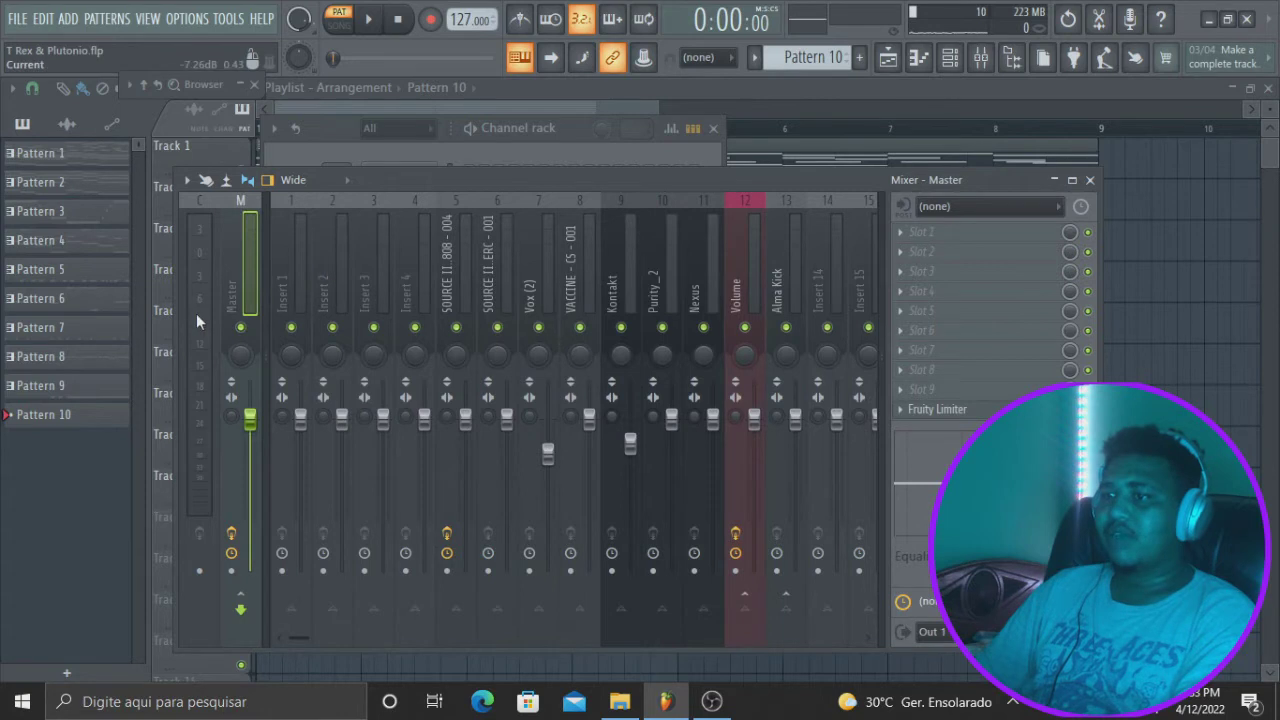
click(340, 24)
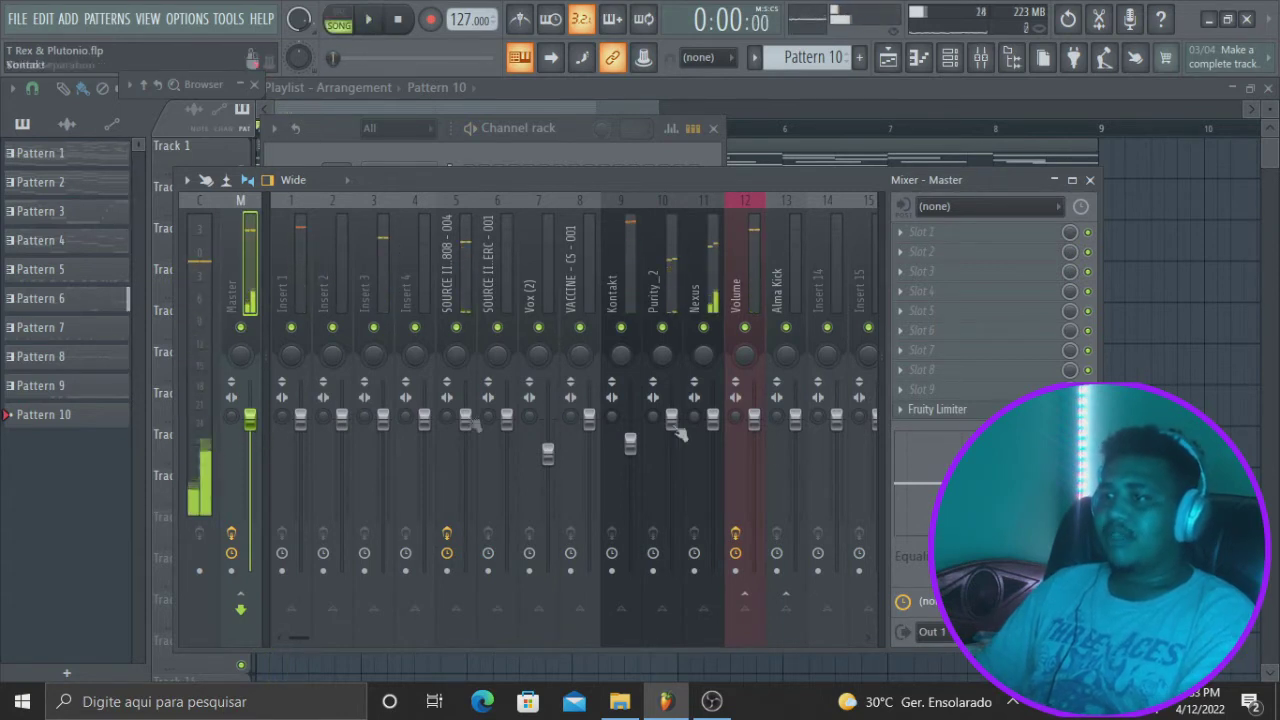
scroll(575, 236, down, 3)
key(space)
key(space)
Solo Track 1 in the playlist and enable Tracks 5, 6, 7 and 8 alongside it while auditioning the arrangement
click(628, 106)
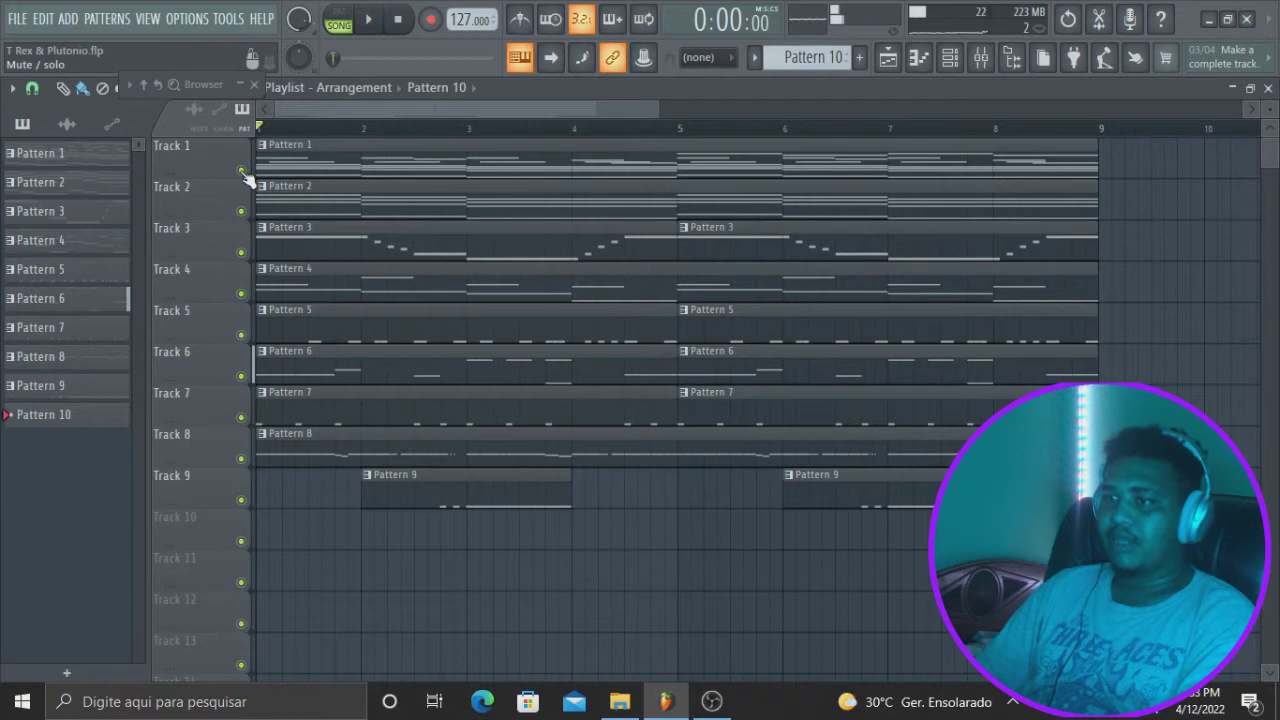
right_click(240, 171)
key(space)
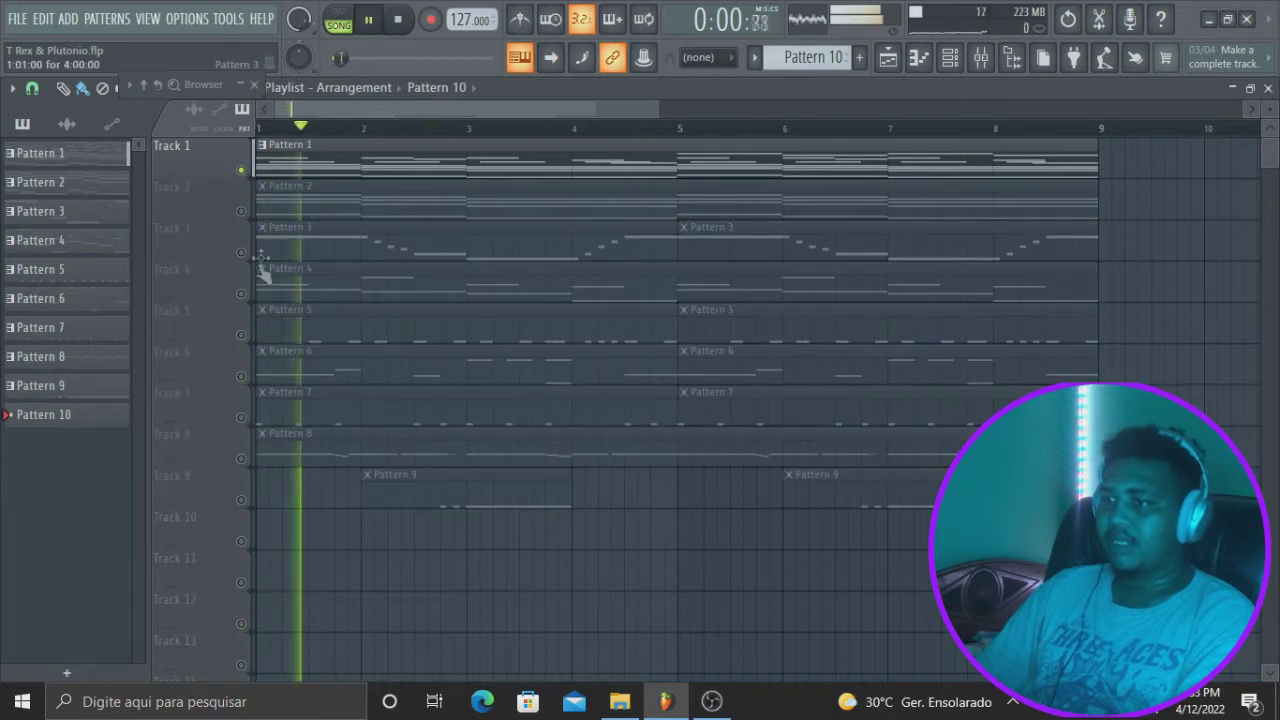
key(space)
click(241, 336)
key(space)
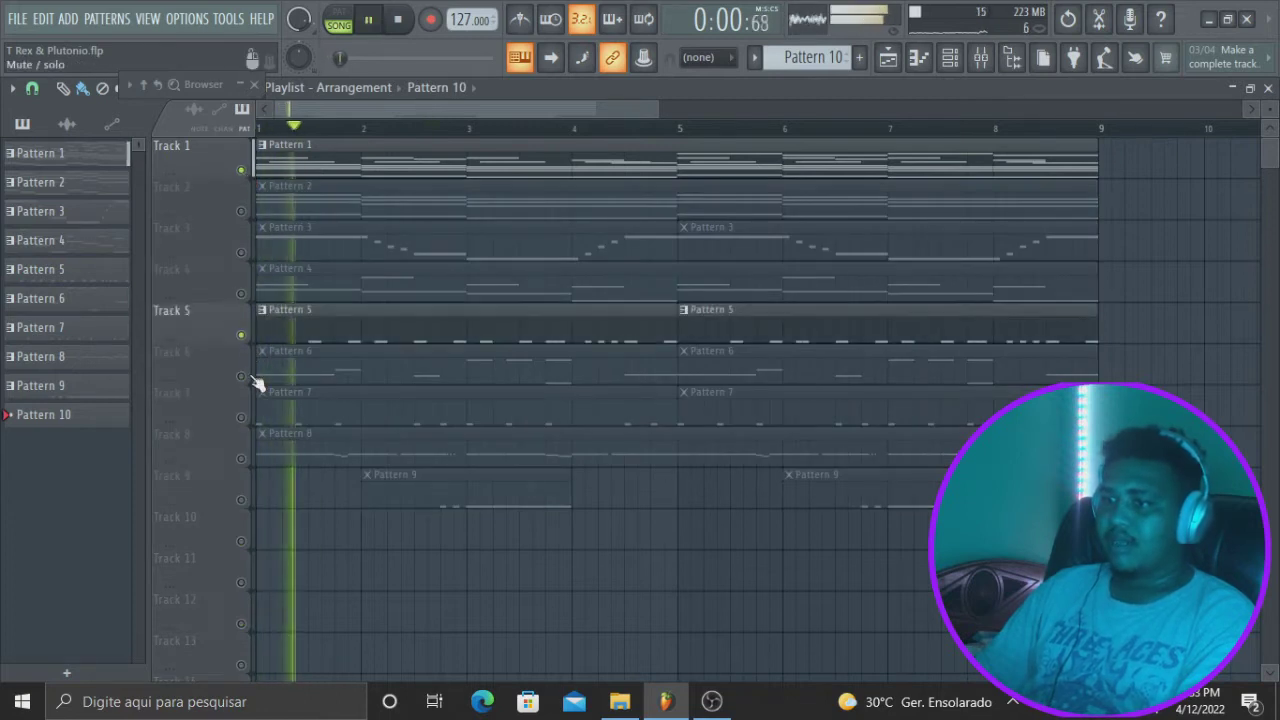
click(241, 376)
click(241, 417)
click(241, 458)
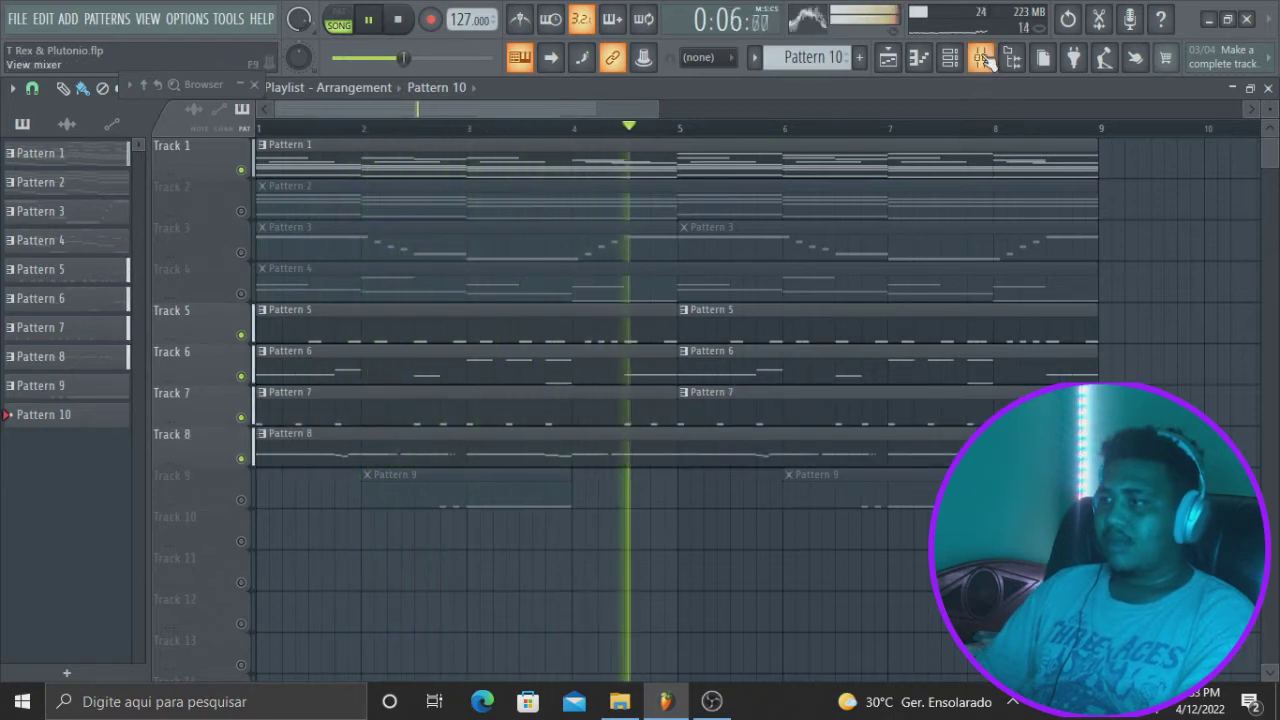
Show the mixer and examine the level meters of the insert tracks while the arrangement plays
key(F9)
scroll(424, 259, left, 3)
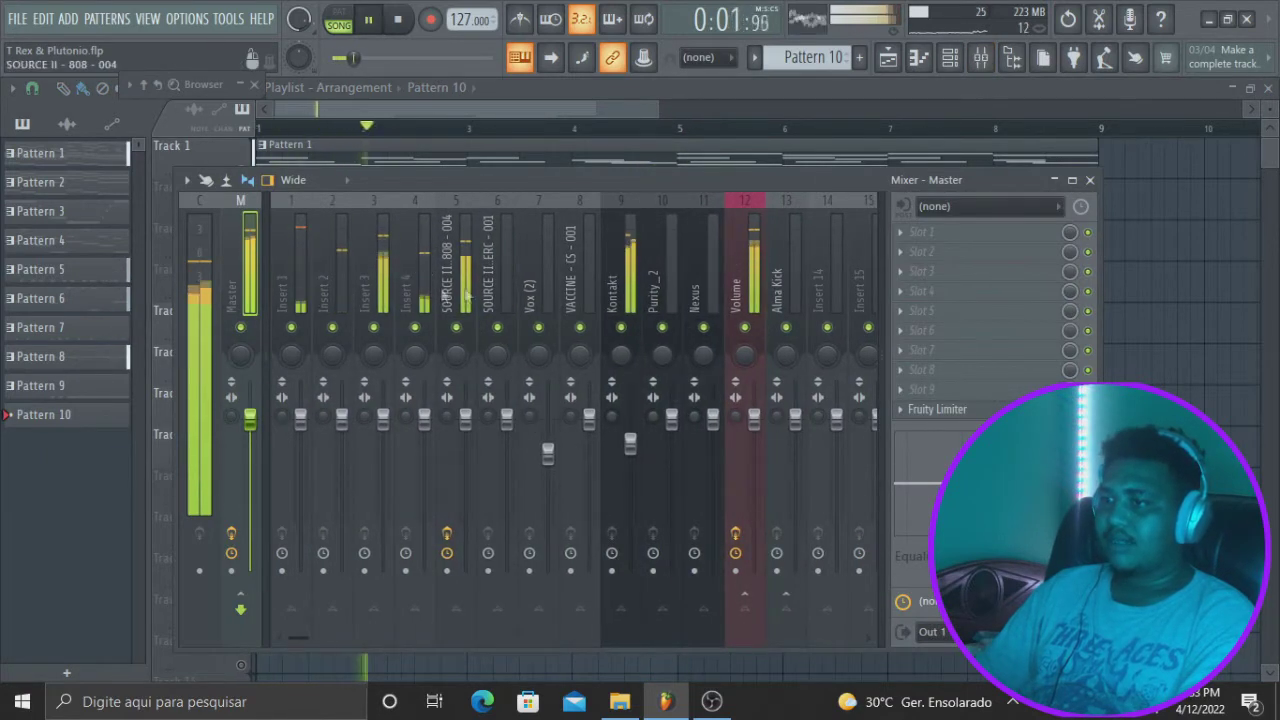
scroll(447, 292, right, 3)
scroll(447, 292, left, 3)
scroll(447, 292, right, 6)
scroll(447, 292, left, 6)
key(space)
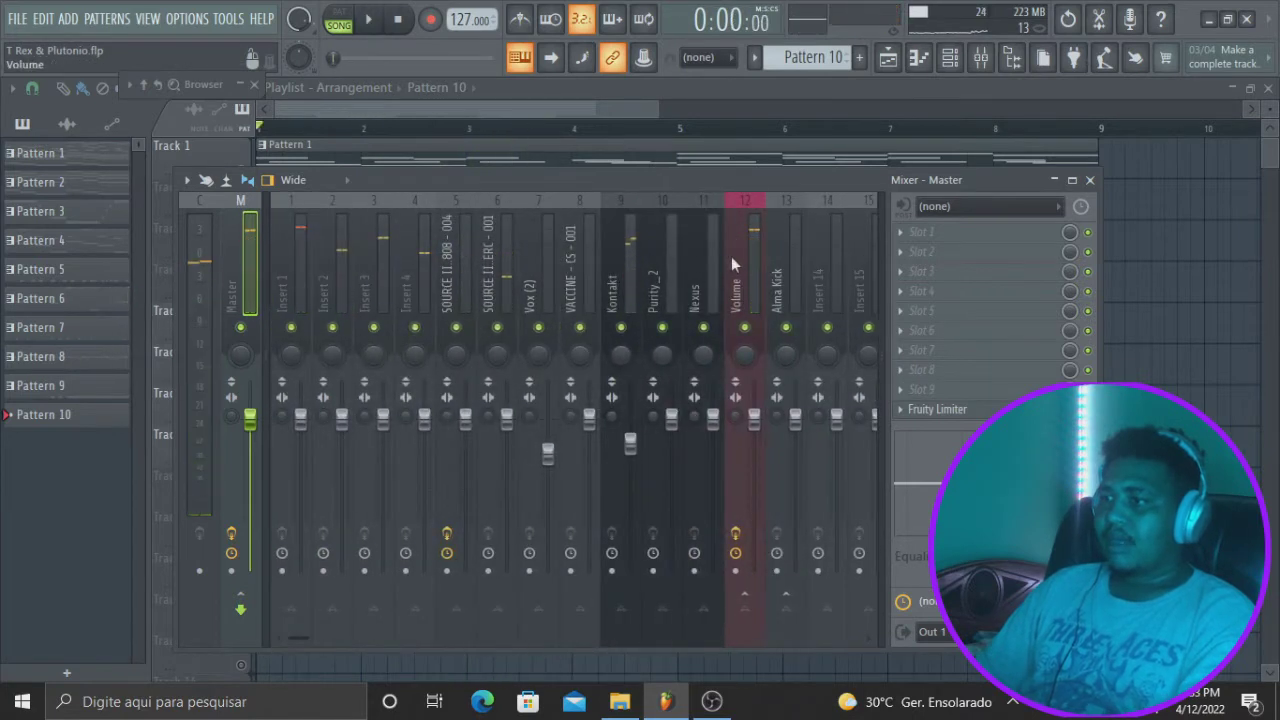
Play the arrangement and compare the mix with the Kontakt mixer track muted and unmuted
click(745, 256)
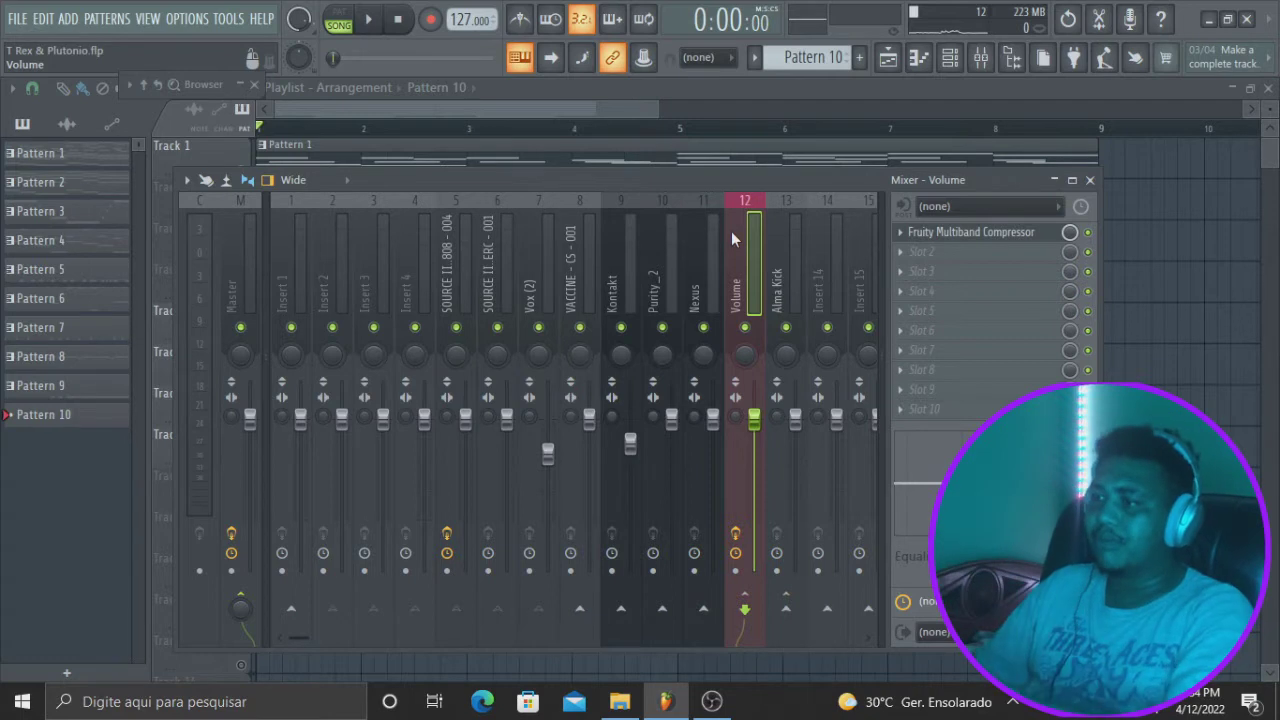
key(space)
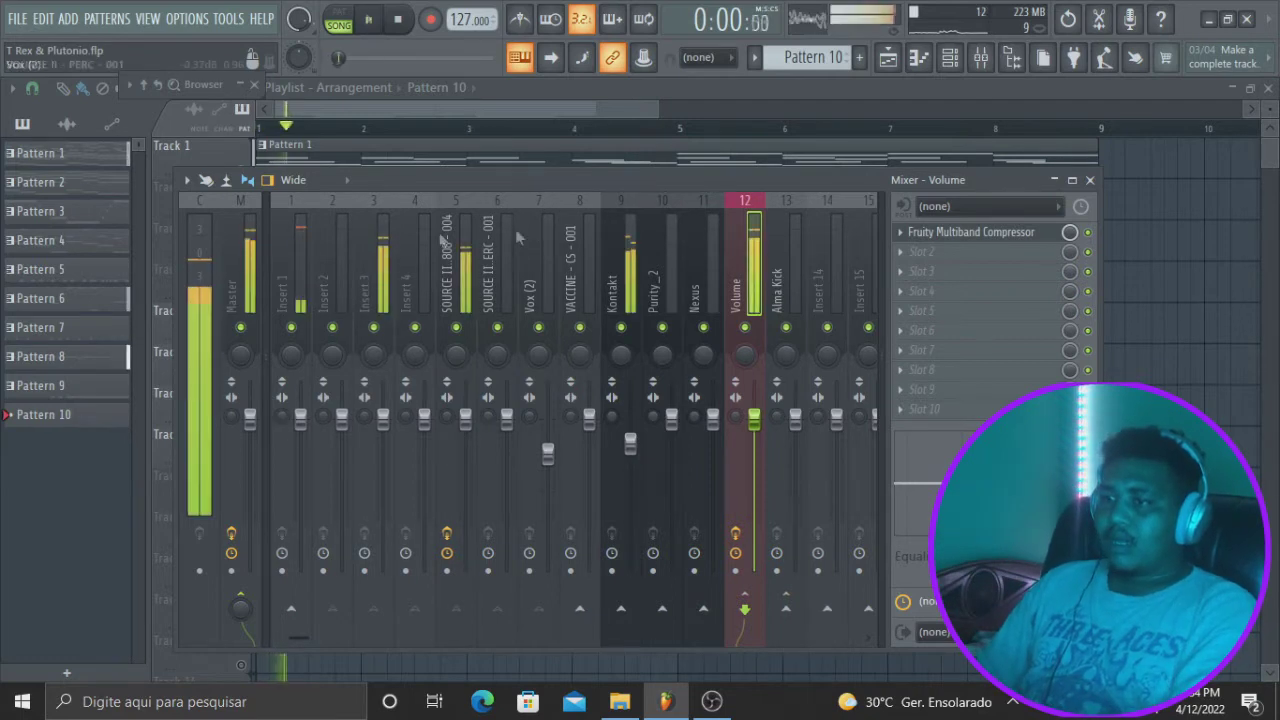
click(621, 269)
click(621, 327)
click(622, 330)
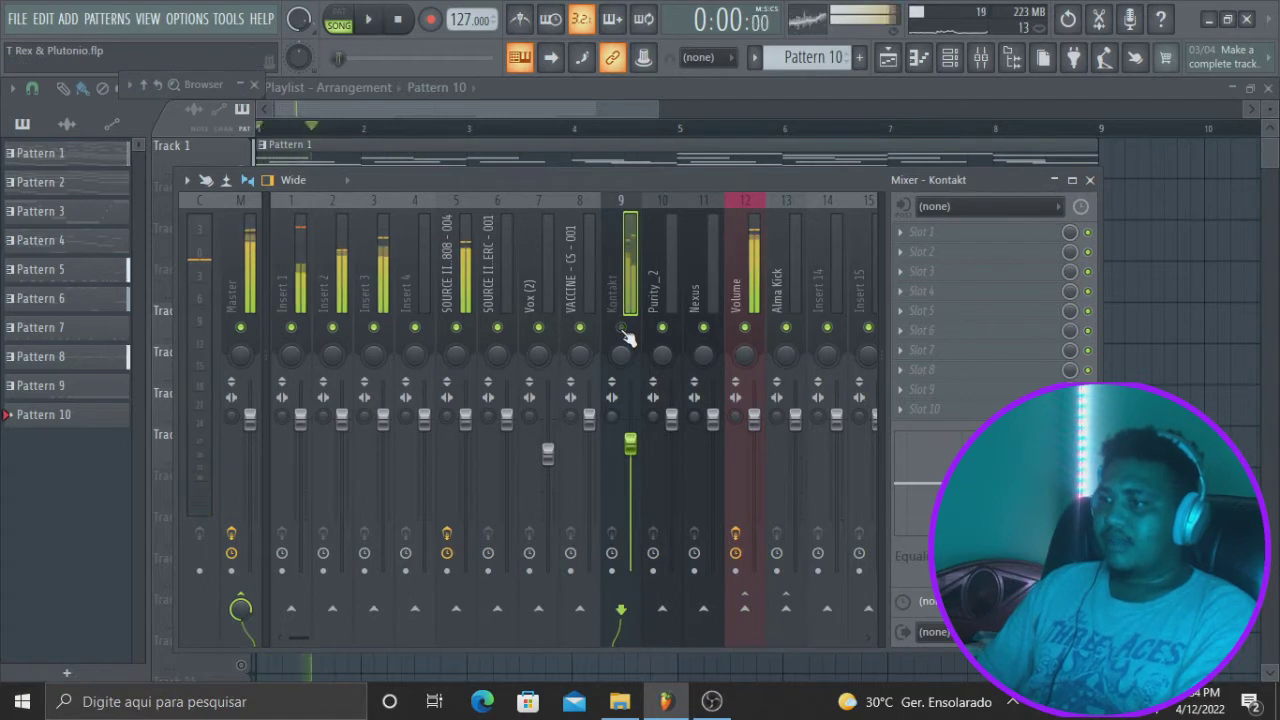
key(space)
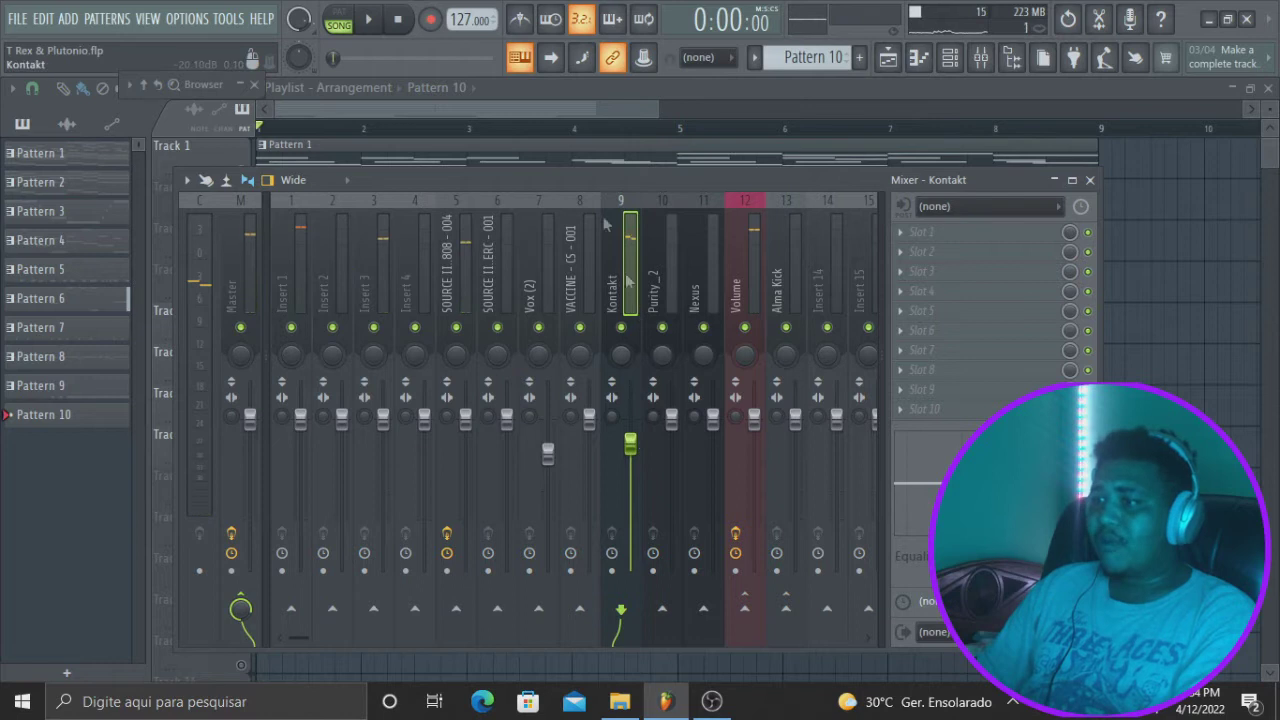
Pull the Kontakt mixer fader all the way down during playback and undo the change
key(space)
drag(630, 443, 627, 636)
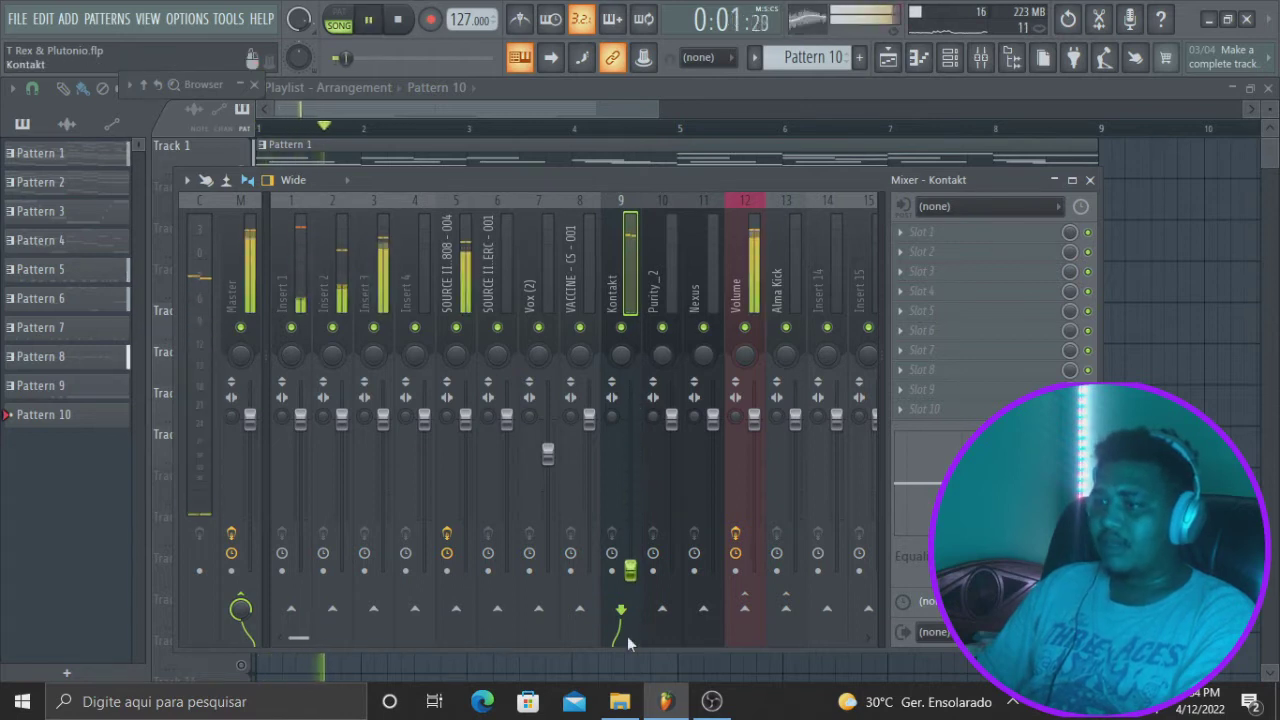
key(ctrl+z)
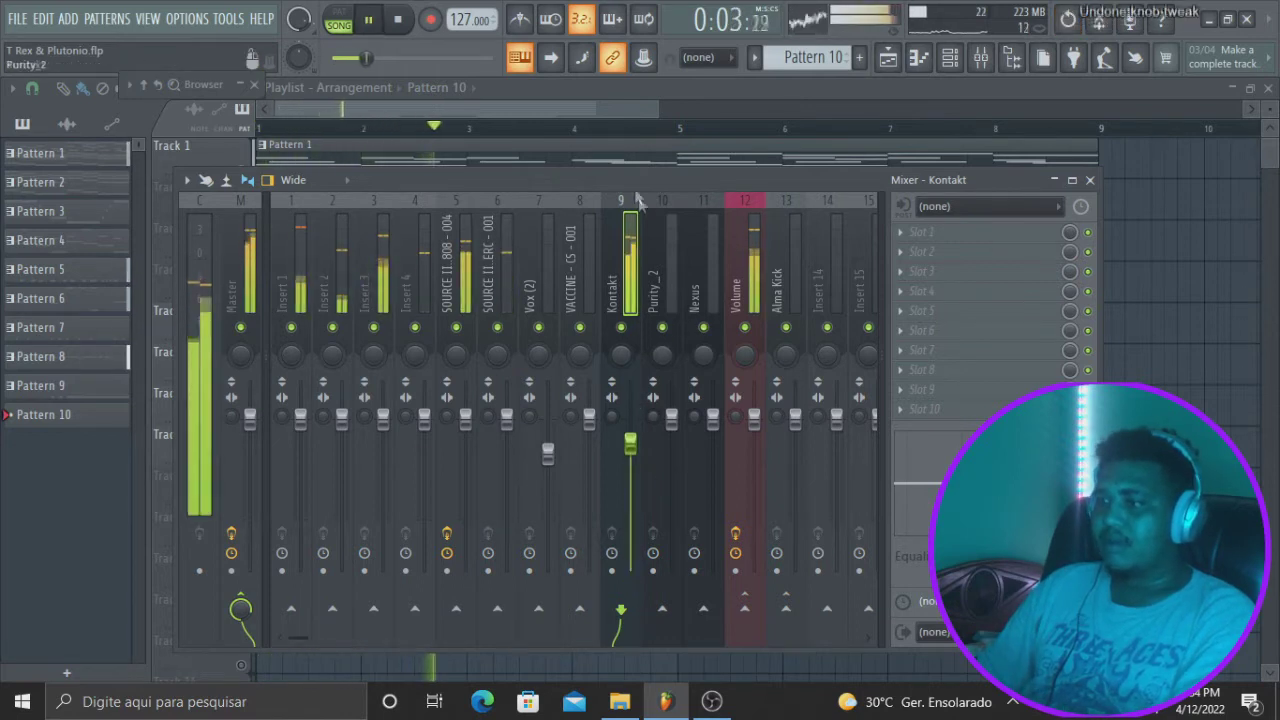
key(space)
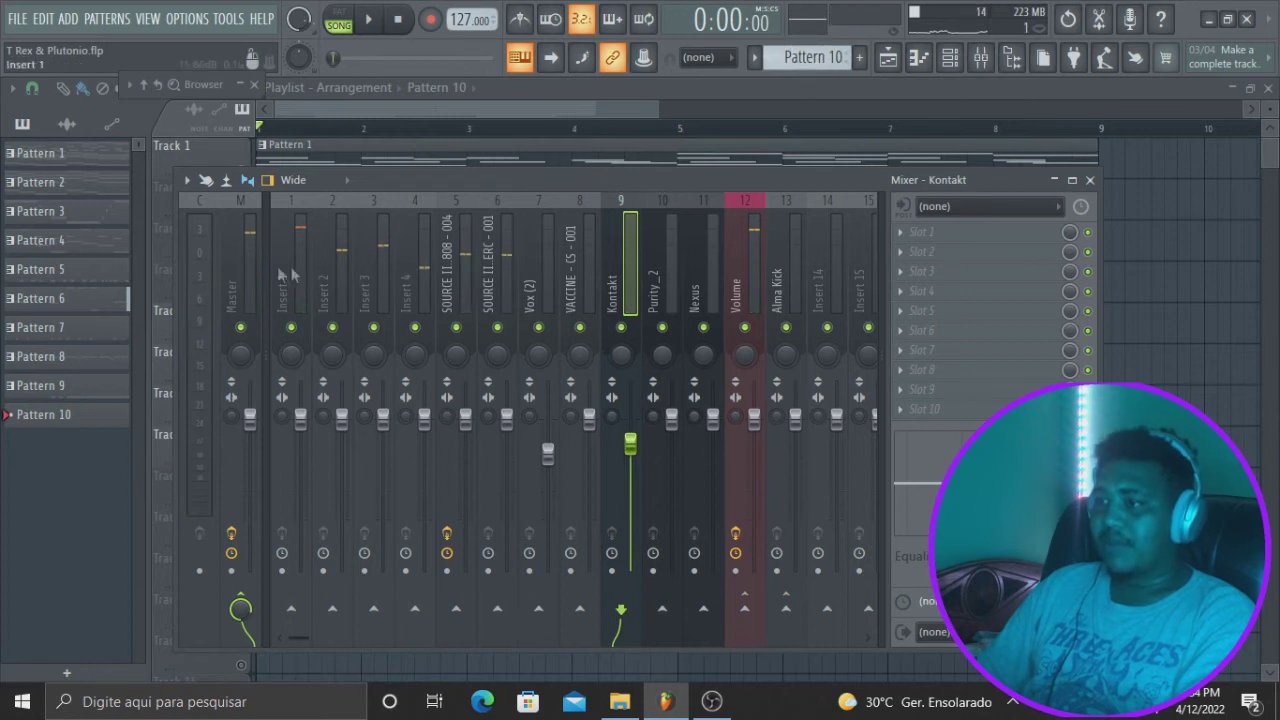
Select the Master mixer track and examine its level while the arrangement plays
click(241, 261)
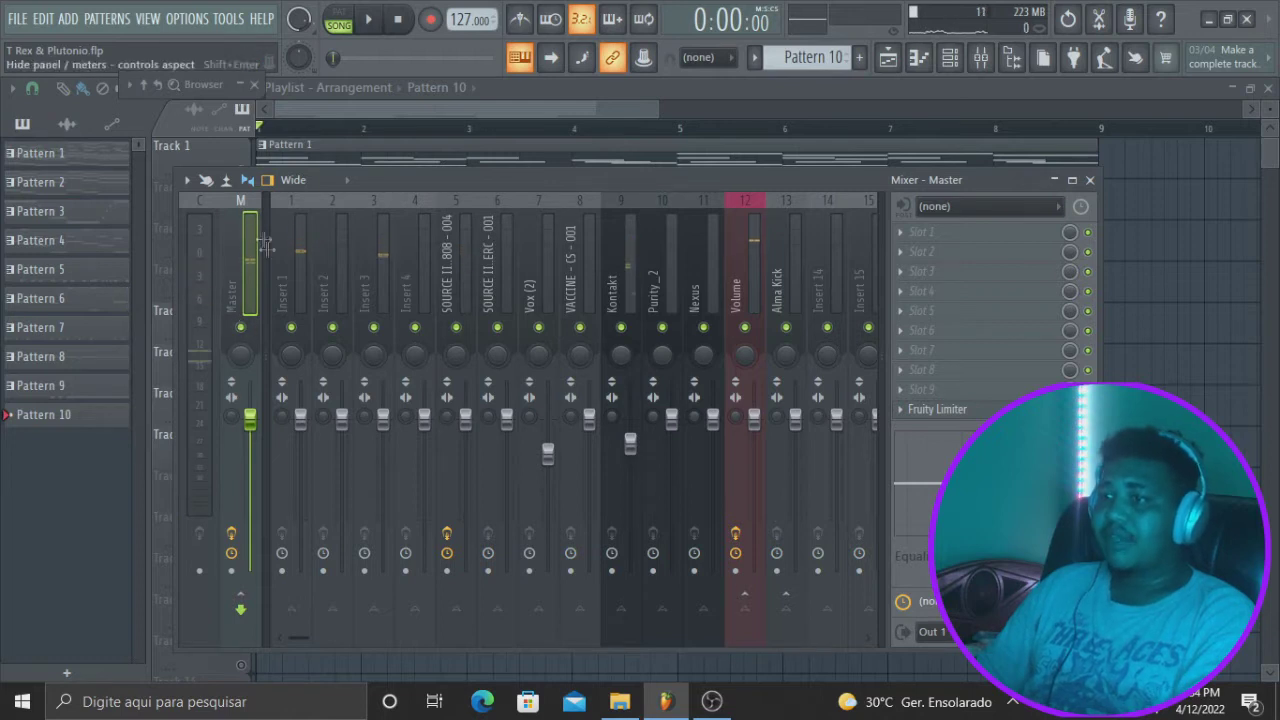
key(space)
mouse_move(249, 418)
mouse_down()
mouse_move(249, 562)
mouse_move(249, 418)
mouse_up()
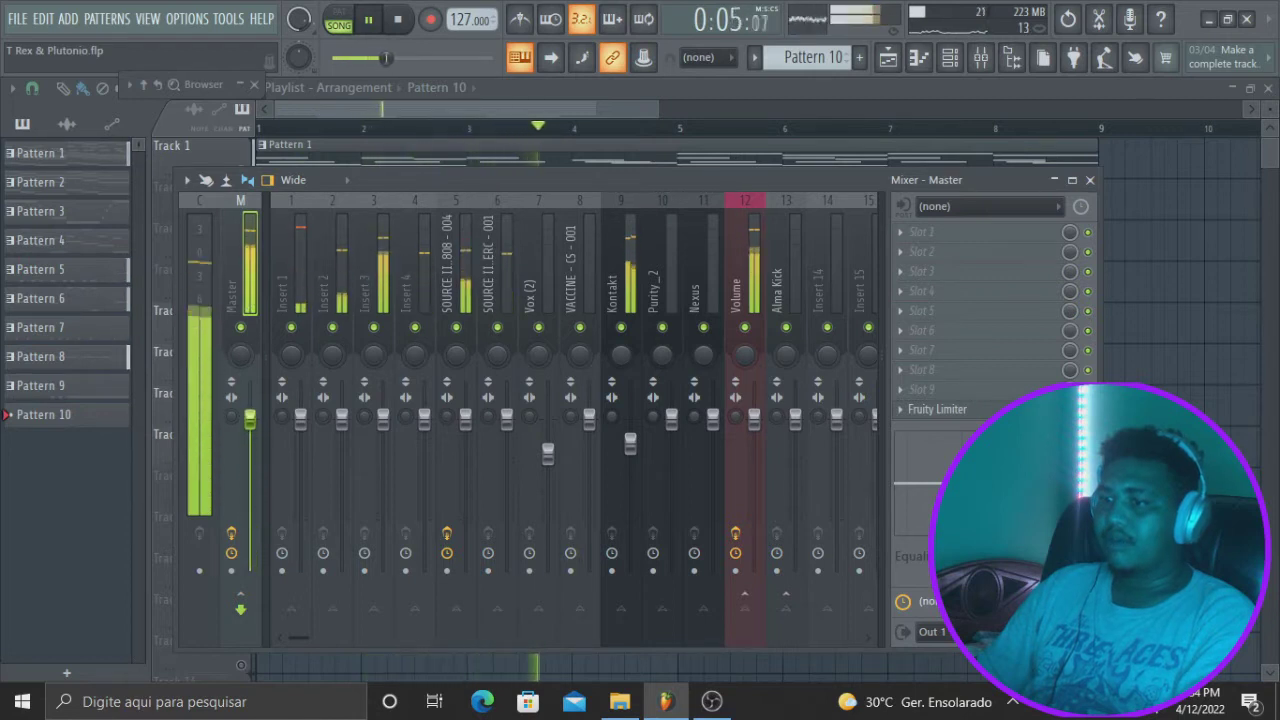
key(space)
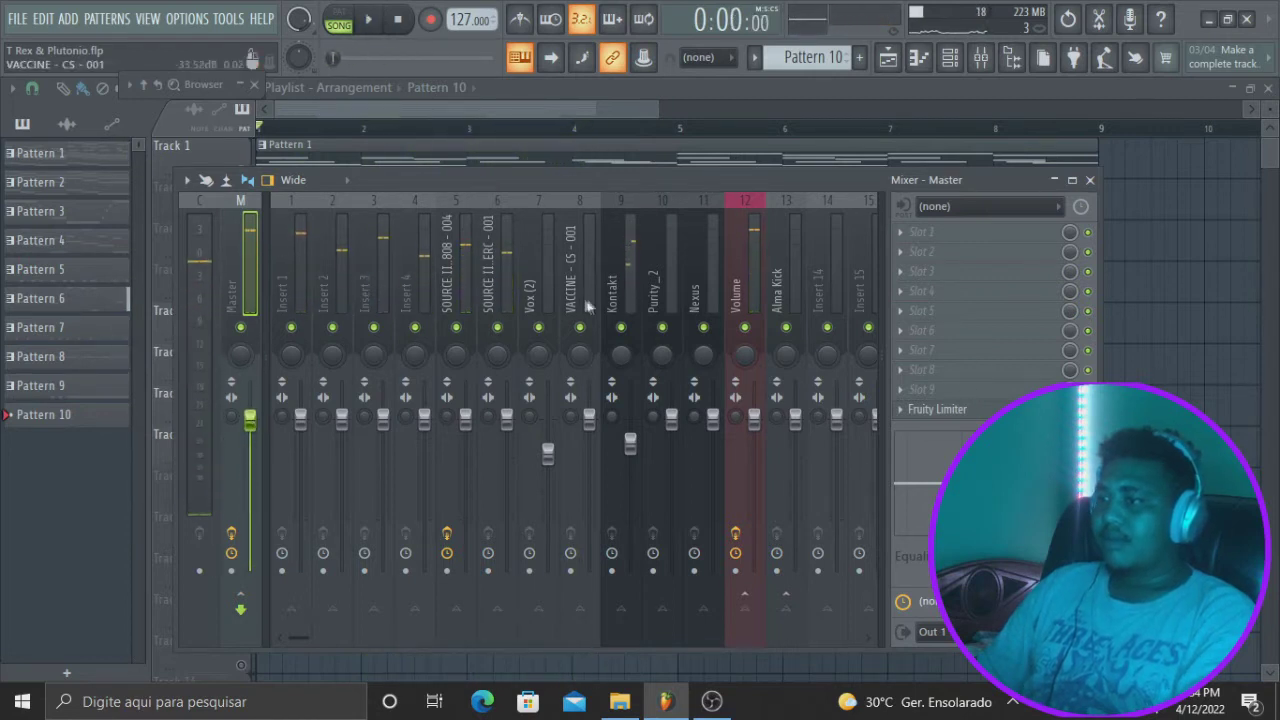
Lower the Kontakt mixer fader, undo the excess reduction so it sits slightly lower, and audition the arrangement
click(623, 285)
drag(632, 447, 630, 526)
key(space)
key(ctrl+z)
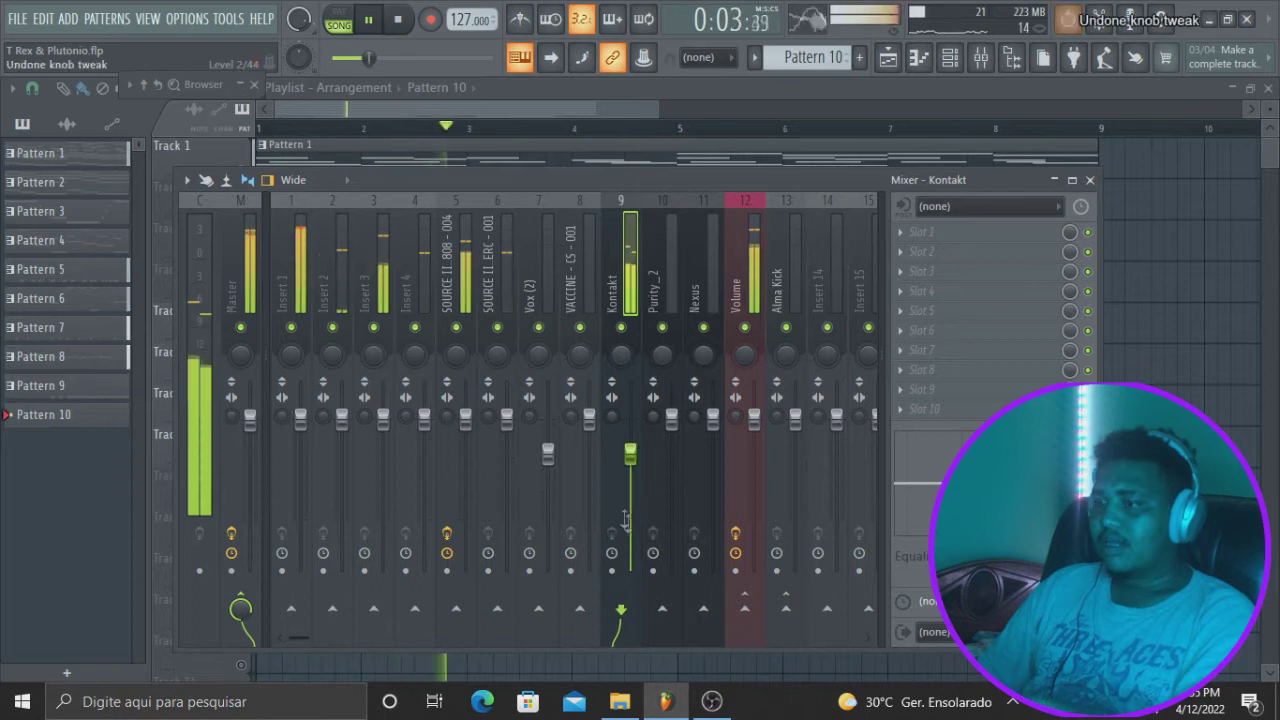
key(space)
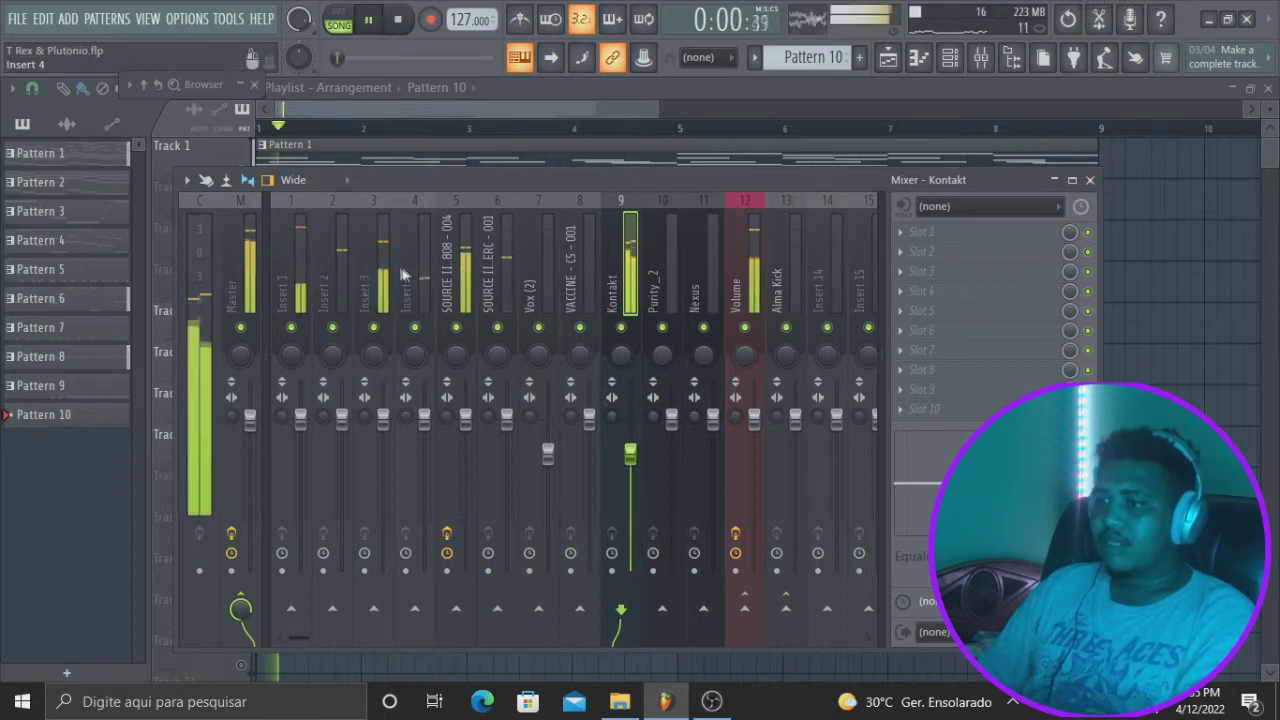
Lower the Insert 3 mixer fader and raise it partway back while auditioning the arrangement
click(391, 265)
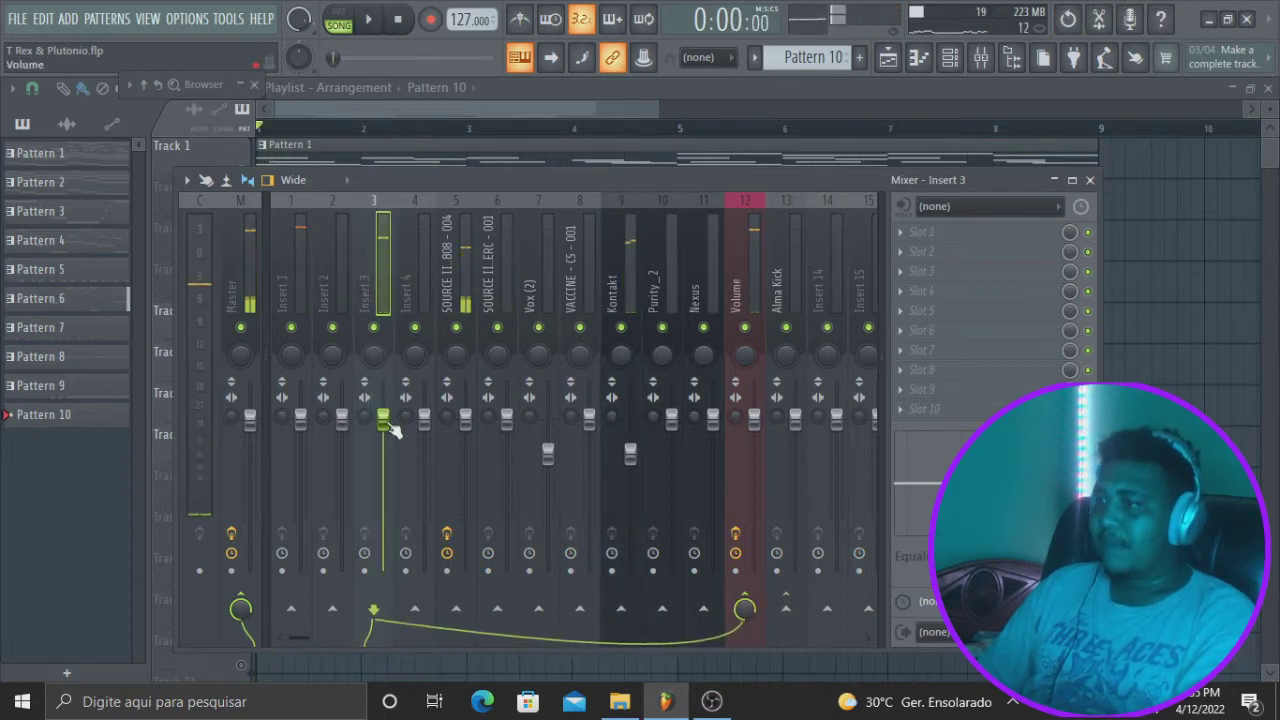
drag(383, 470, 383, 486)
key(space)
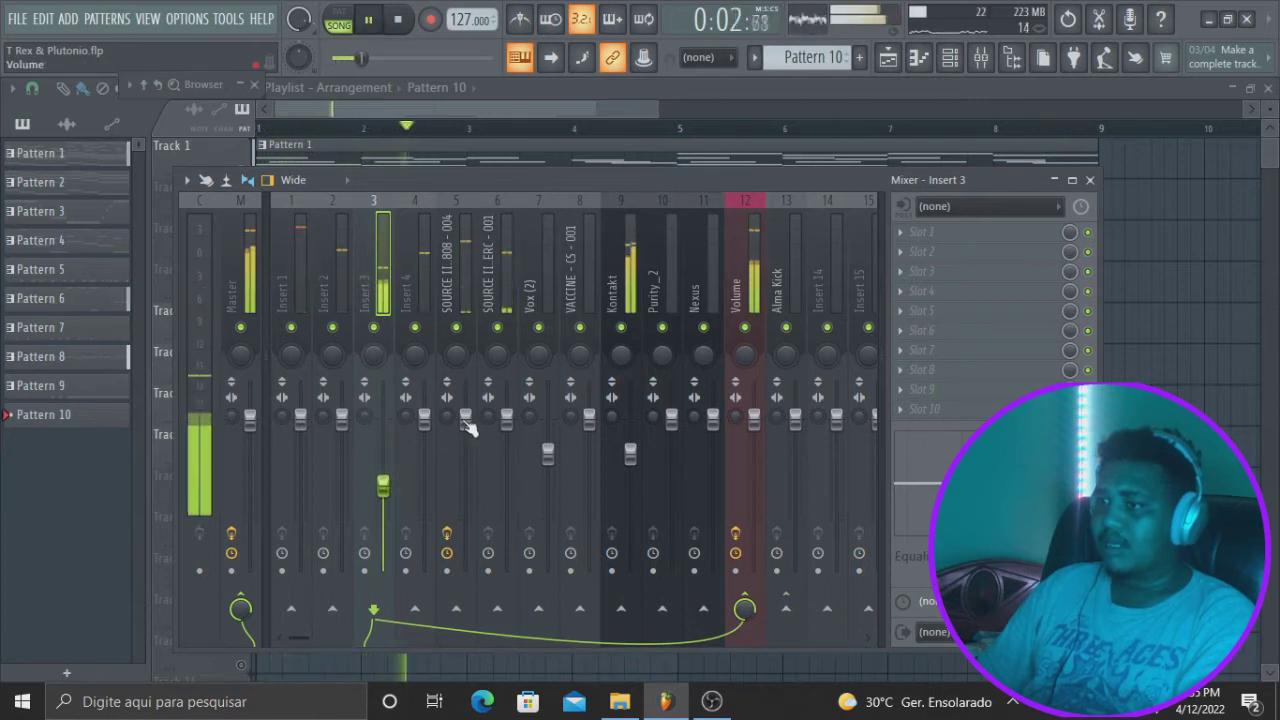
drag(392, 494, 392, 452)
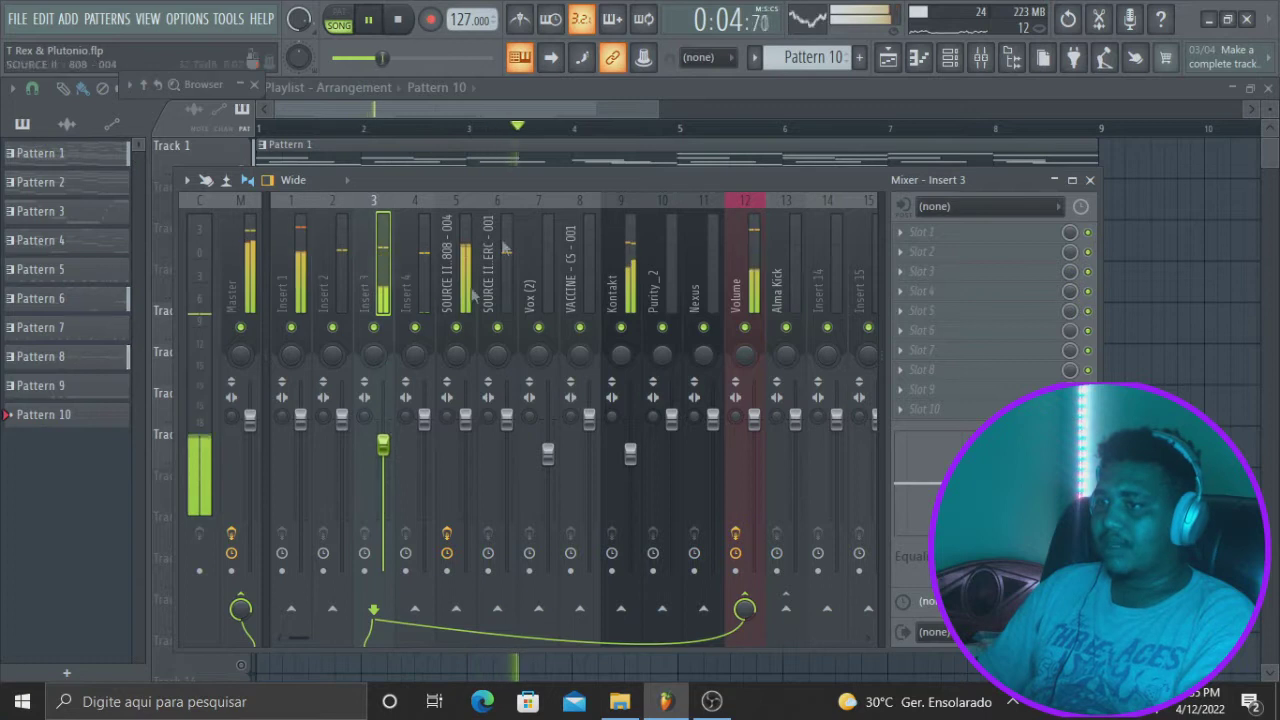
key(space)
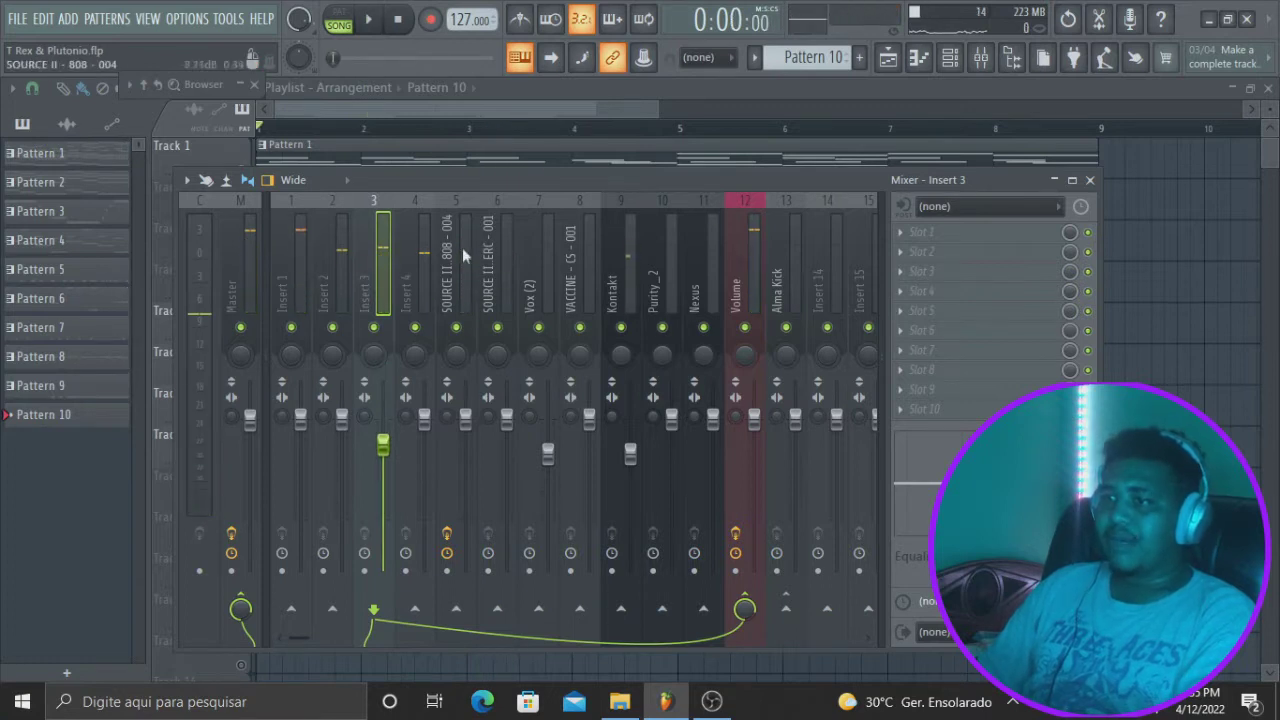
Add Fruity Love Philter to the first effect slot of the Master mixer track
click(297, 245)
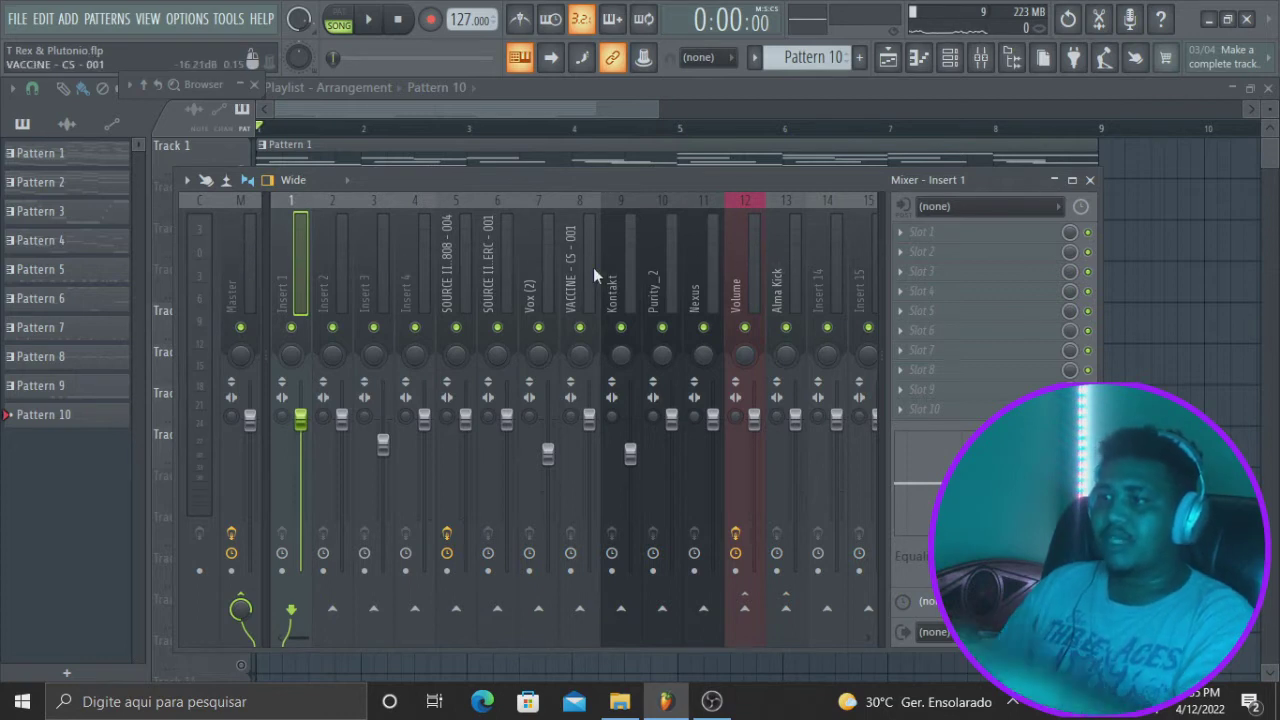
click(229, 266)
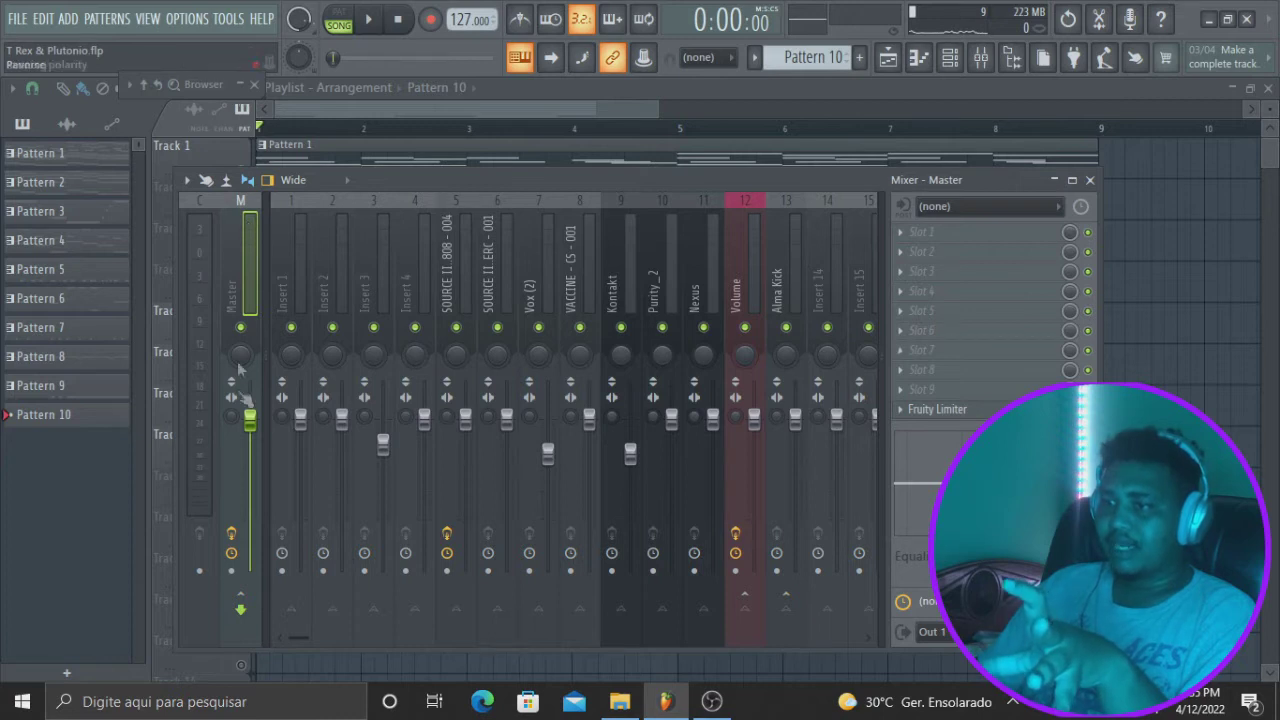
click(920, 235)
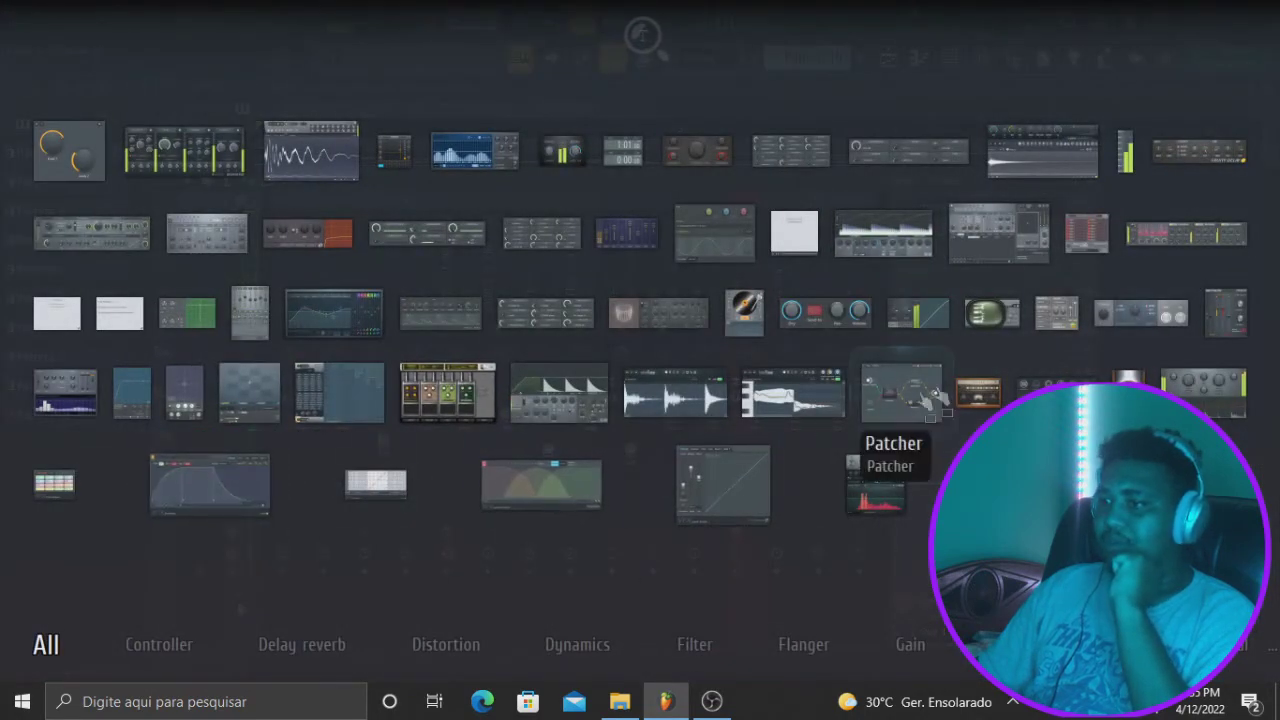
click(1008, 238)
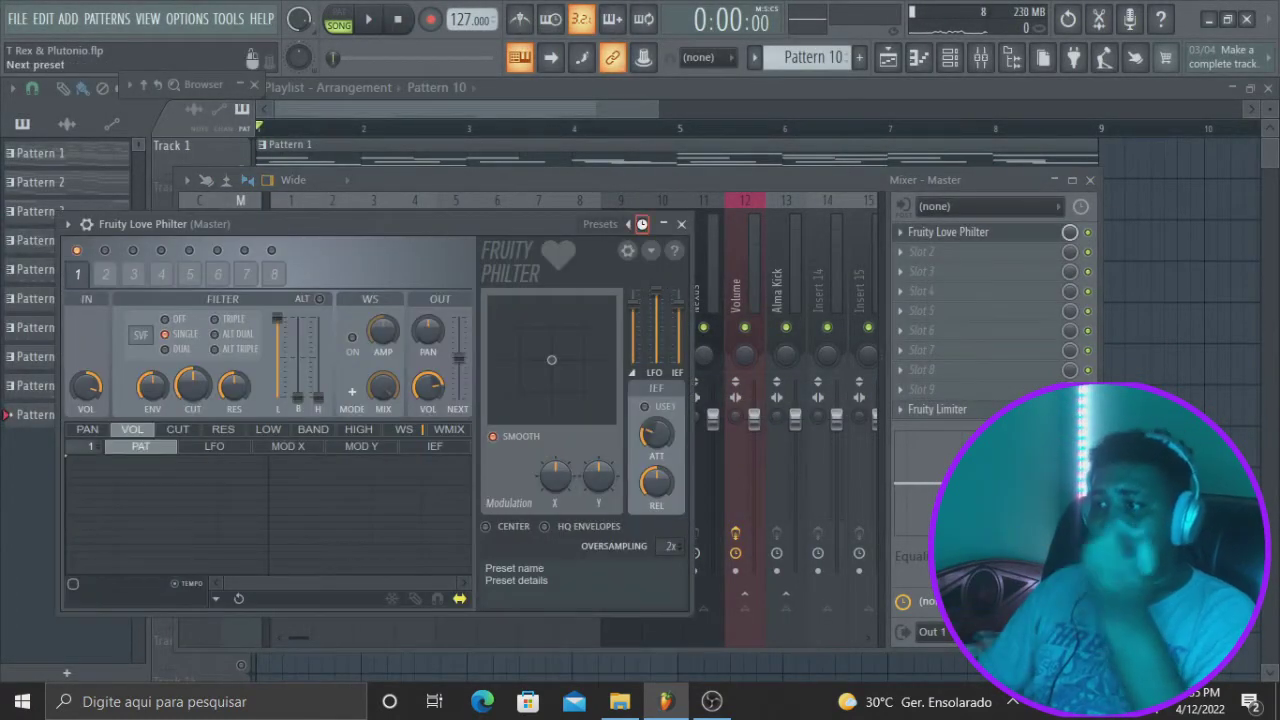
Set Fruity Love Philter to the "Simple triangle lowpass LFO" preset
click(643, 225)
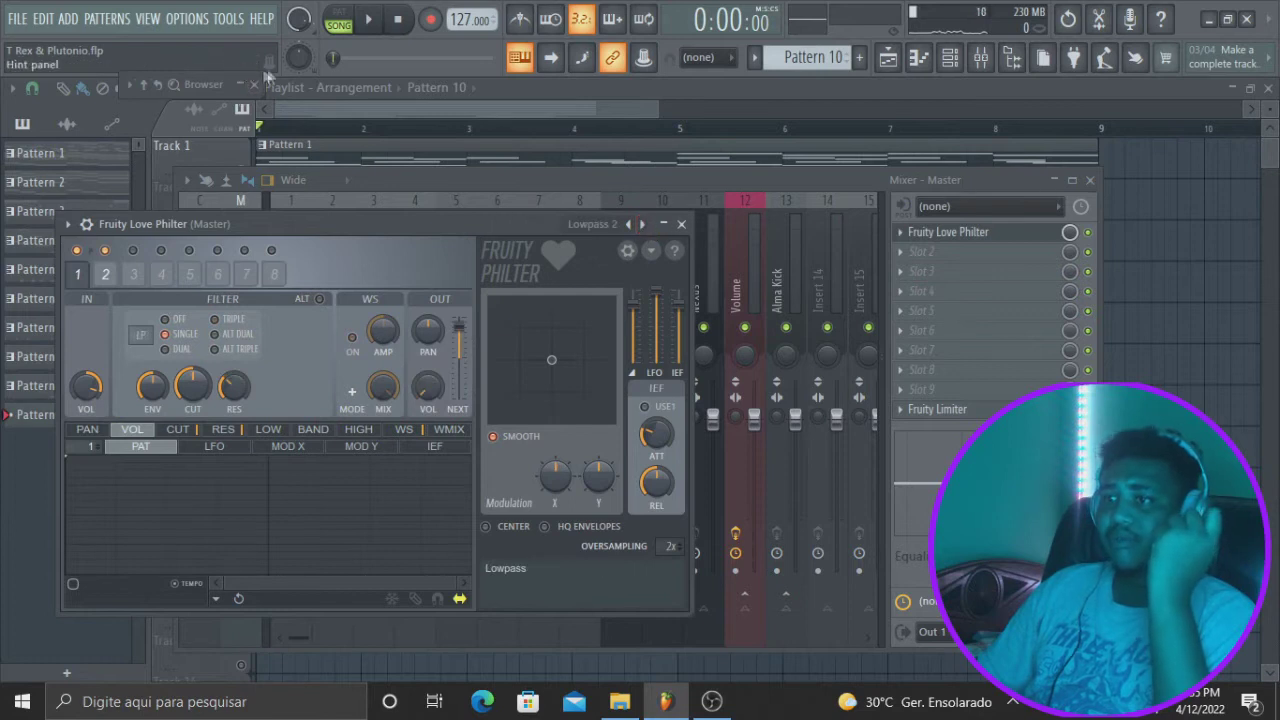
click(643, 225)
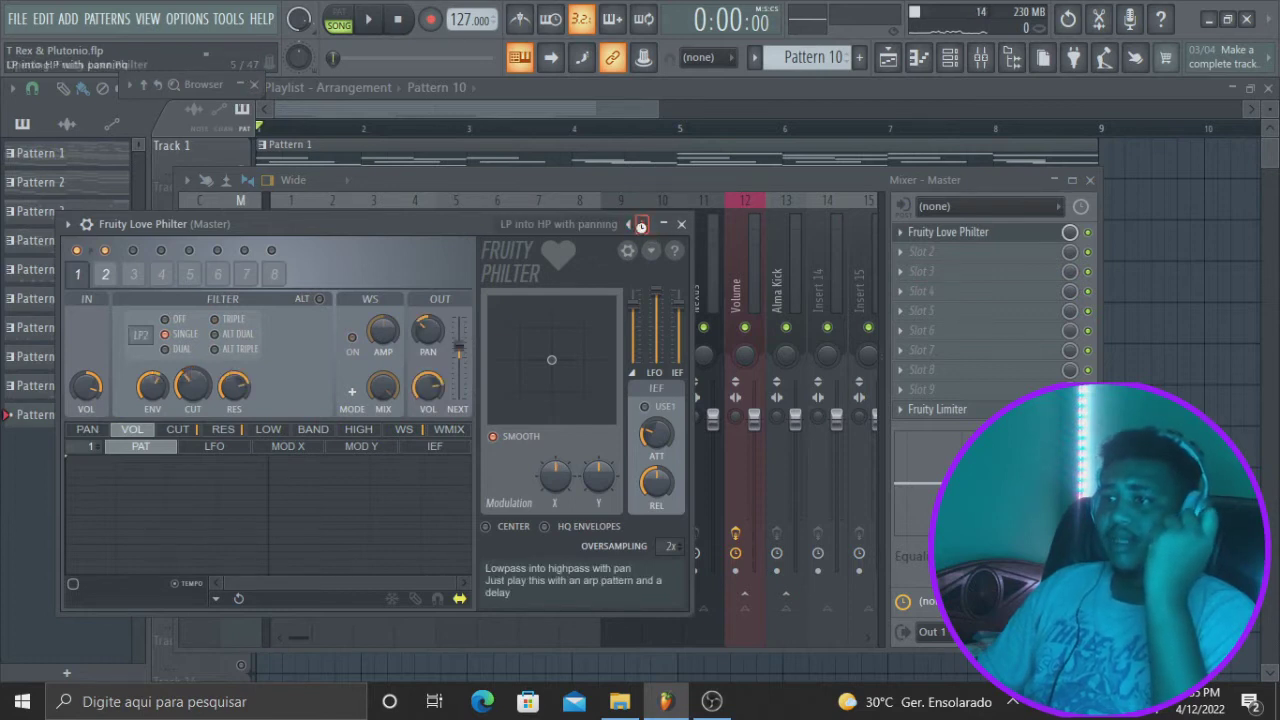
click(643, 225)
click(643, 225)
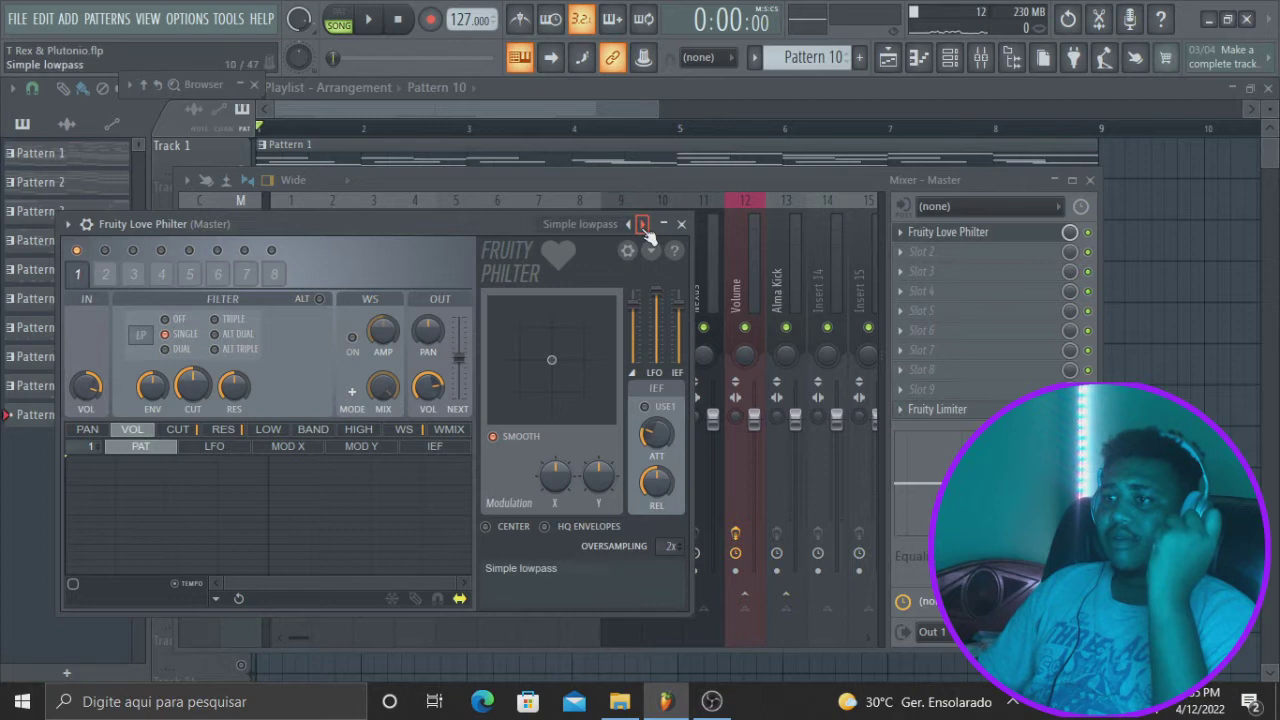
click(643, 225)
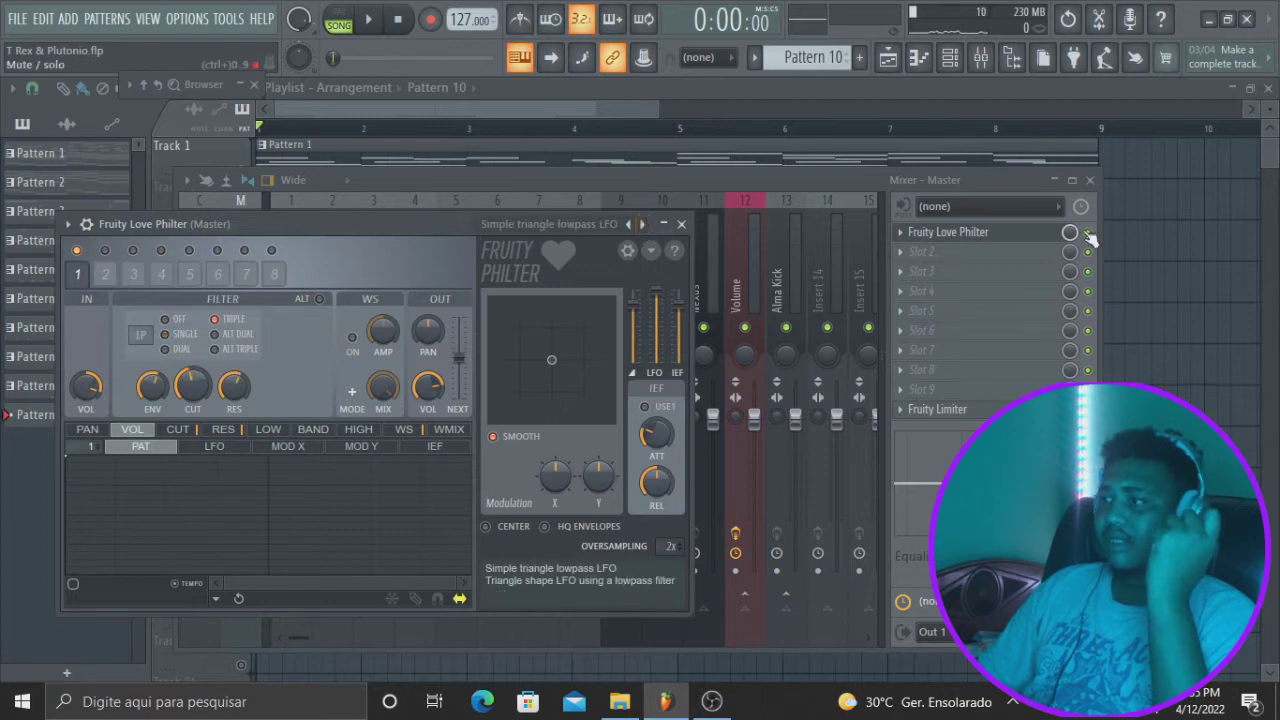
Create an automation clip for Fruity Love Philter's mute switch on the Master track and return to the playlist
right_click(1089, 236)
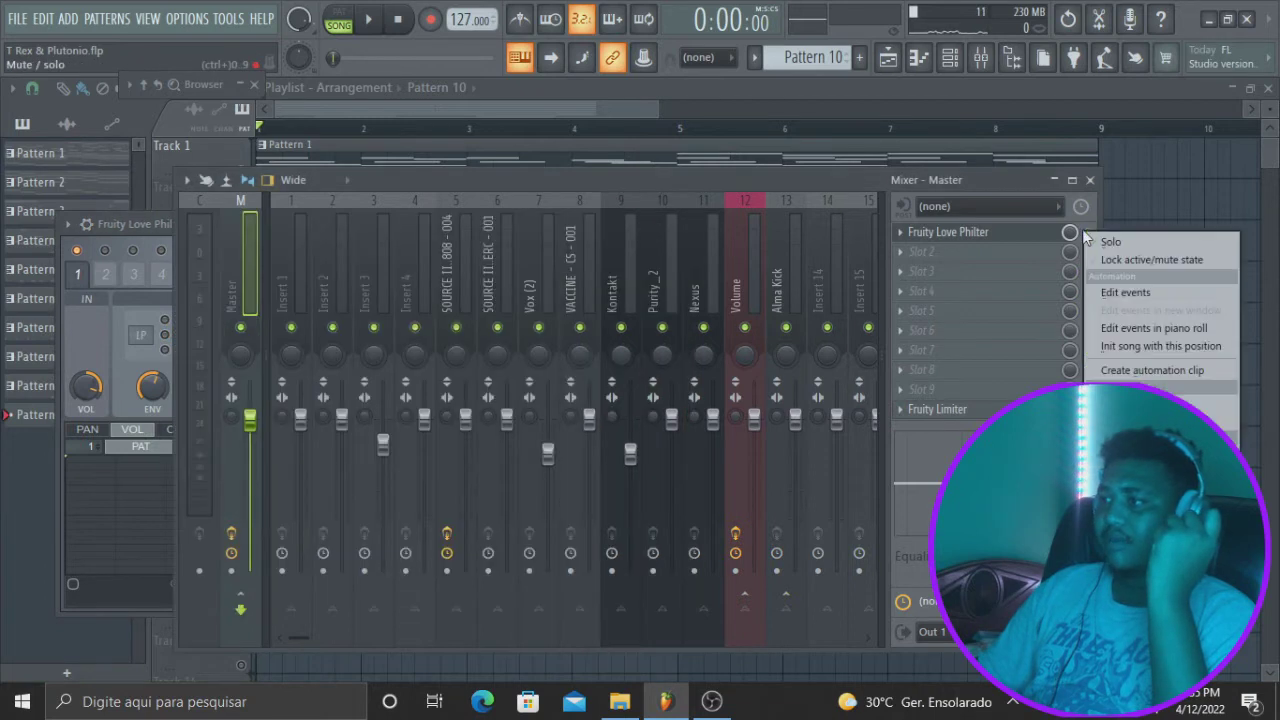
click(1041, 186)
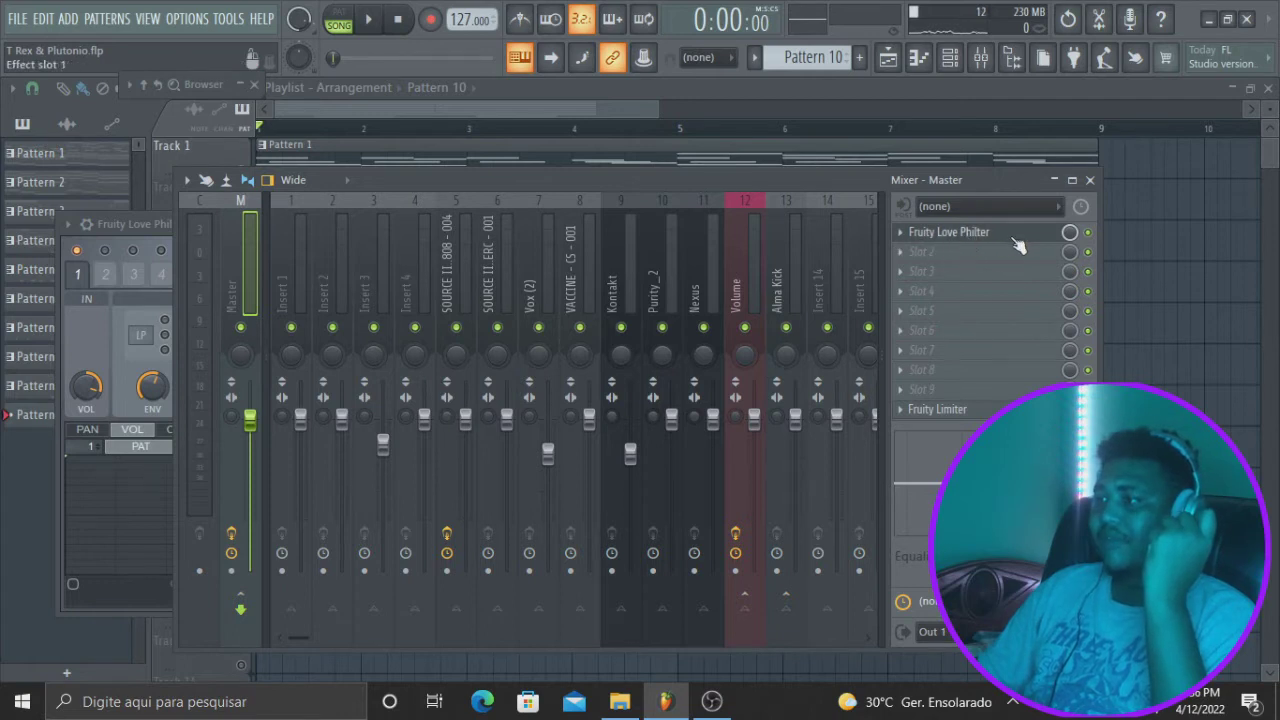
right_click(1089, 234)
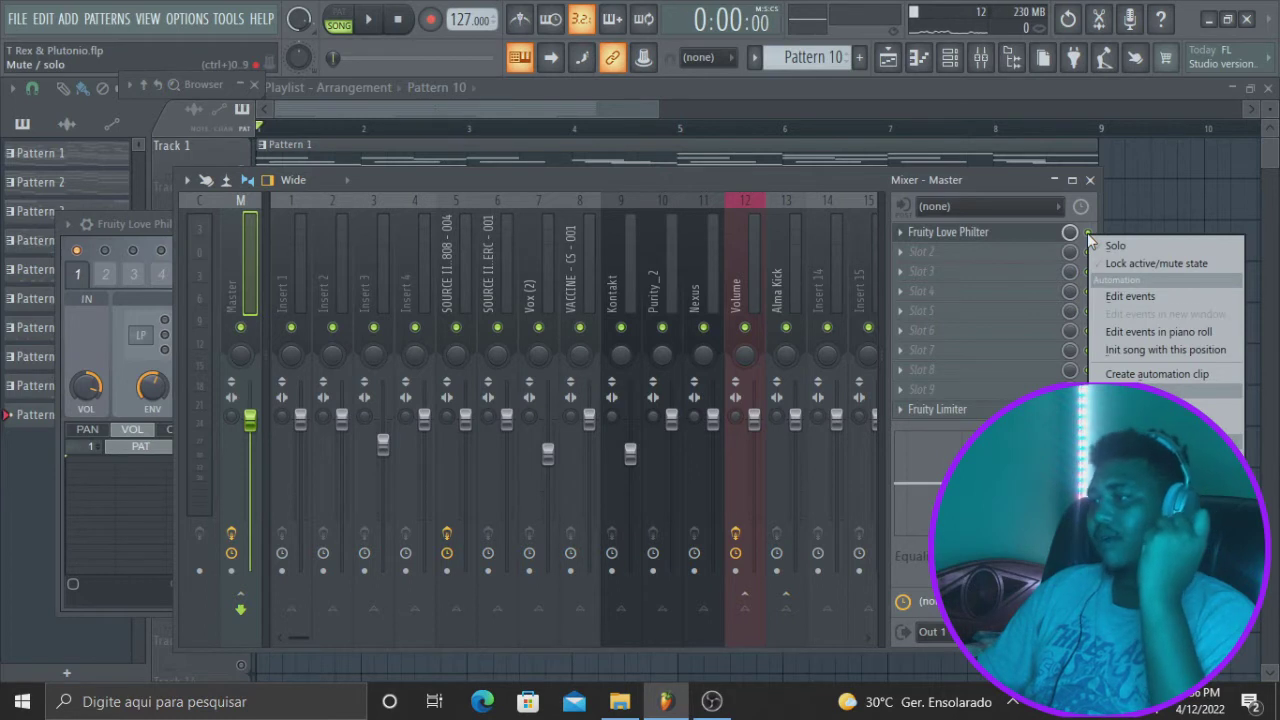
click(1183, 375)
click(581, 107)
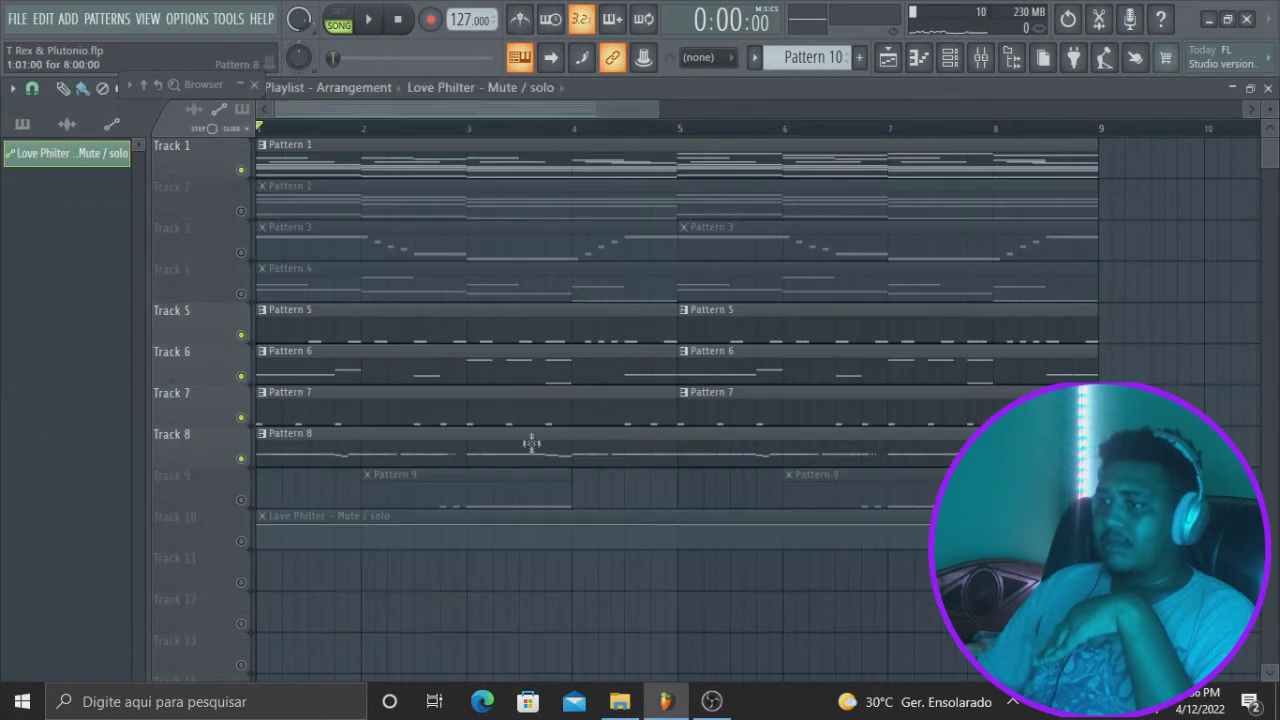
Enable playlist Track 10 with the Love Philter automation clip and audition the arrangement
scroll(511, 451, down, 2)
click(243, 460)
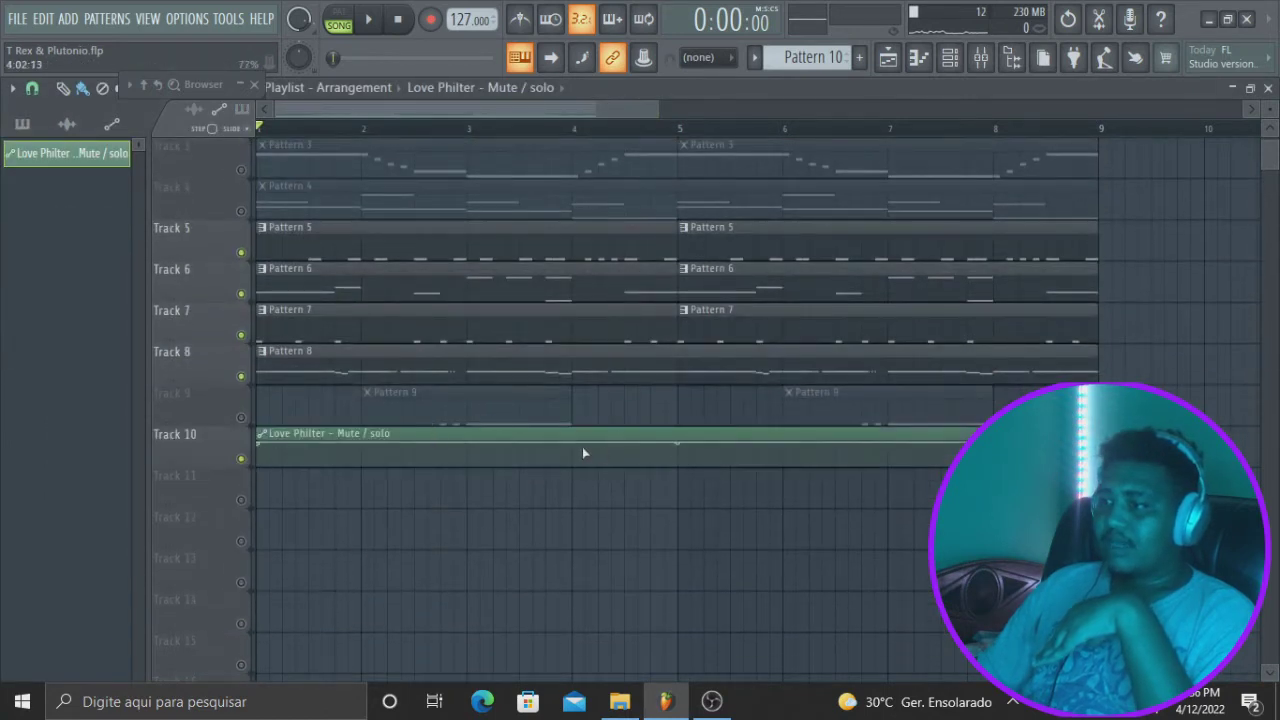
key(space)
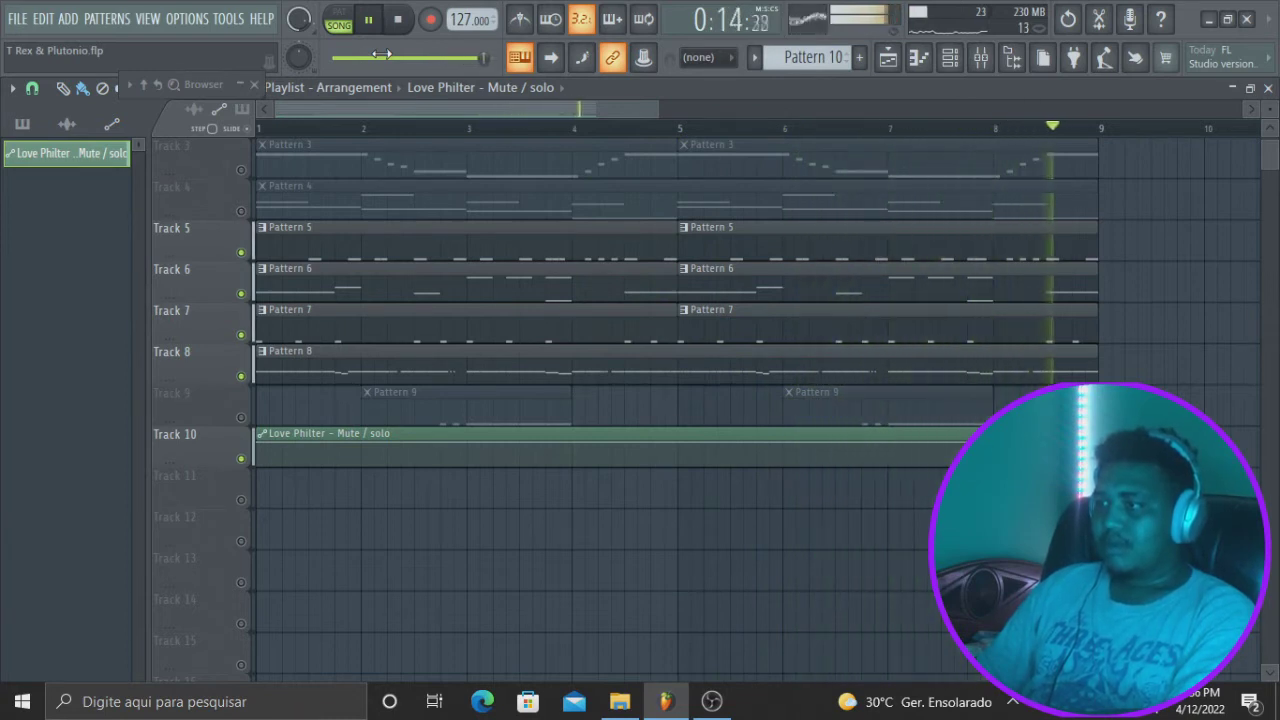
key(space)
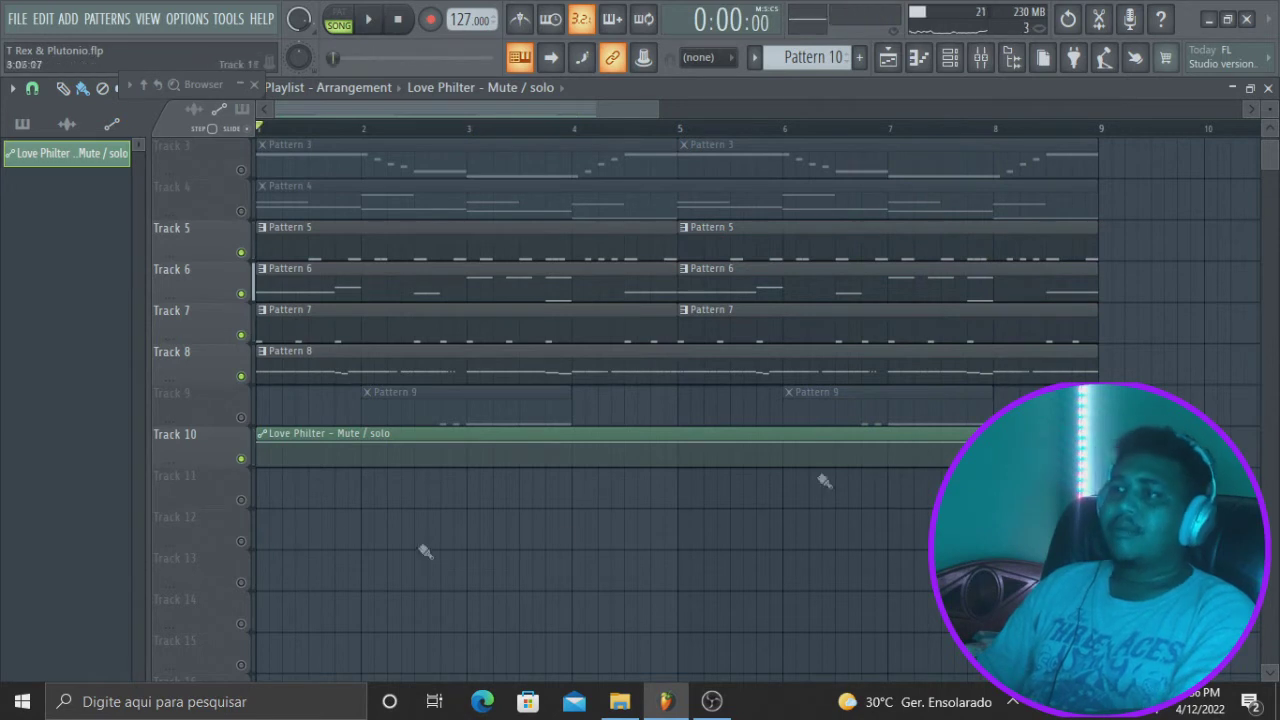
Duplicate the pattern clips on Tracks 1 to 9 so they repeat from bar 9 to bar 17
scroll(900, 490, up, 2)
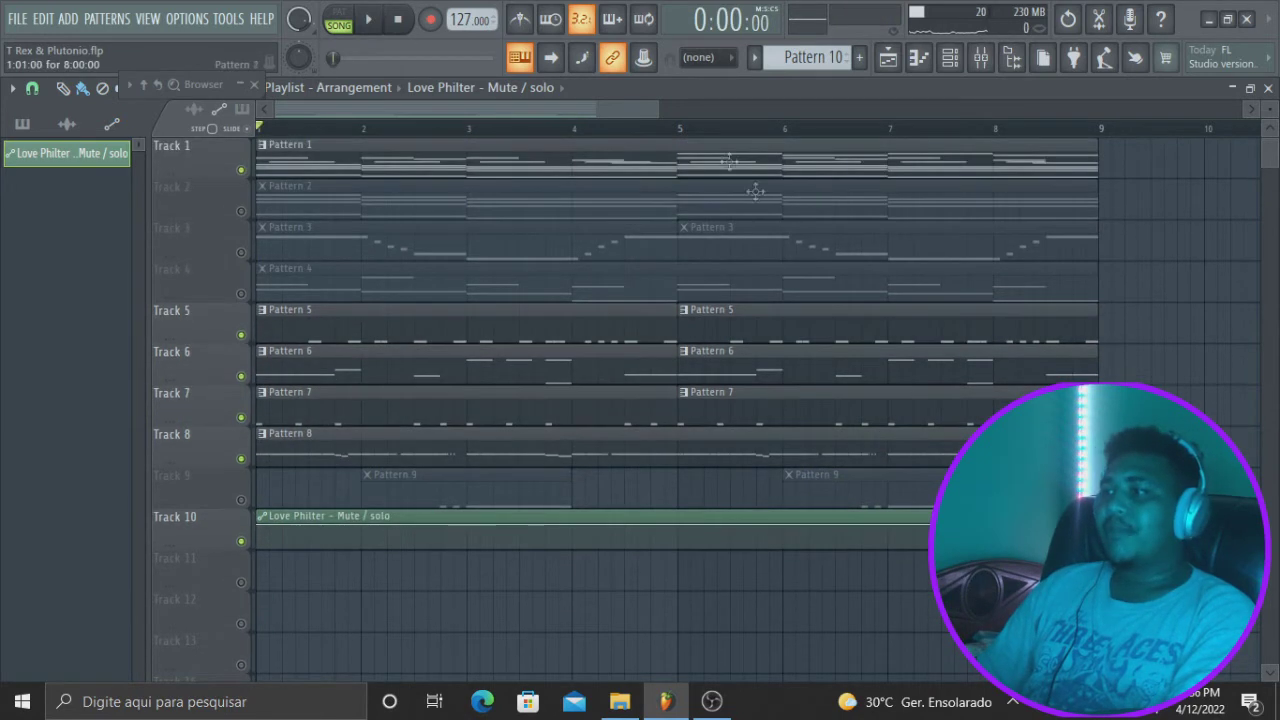
drag(666, 109, 1162, 110)
click(614, 161)
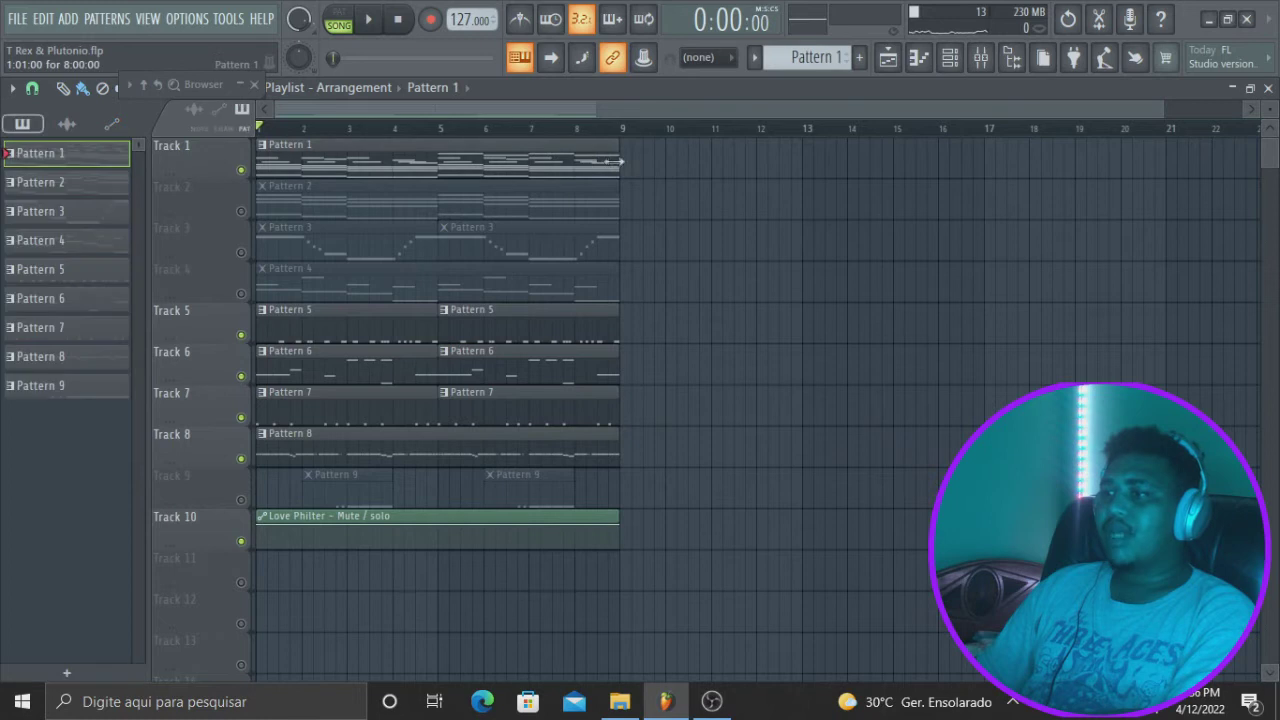
drag(662, 140, 256, 462)
key(ctrl+b)
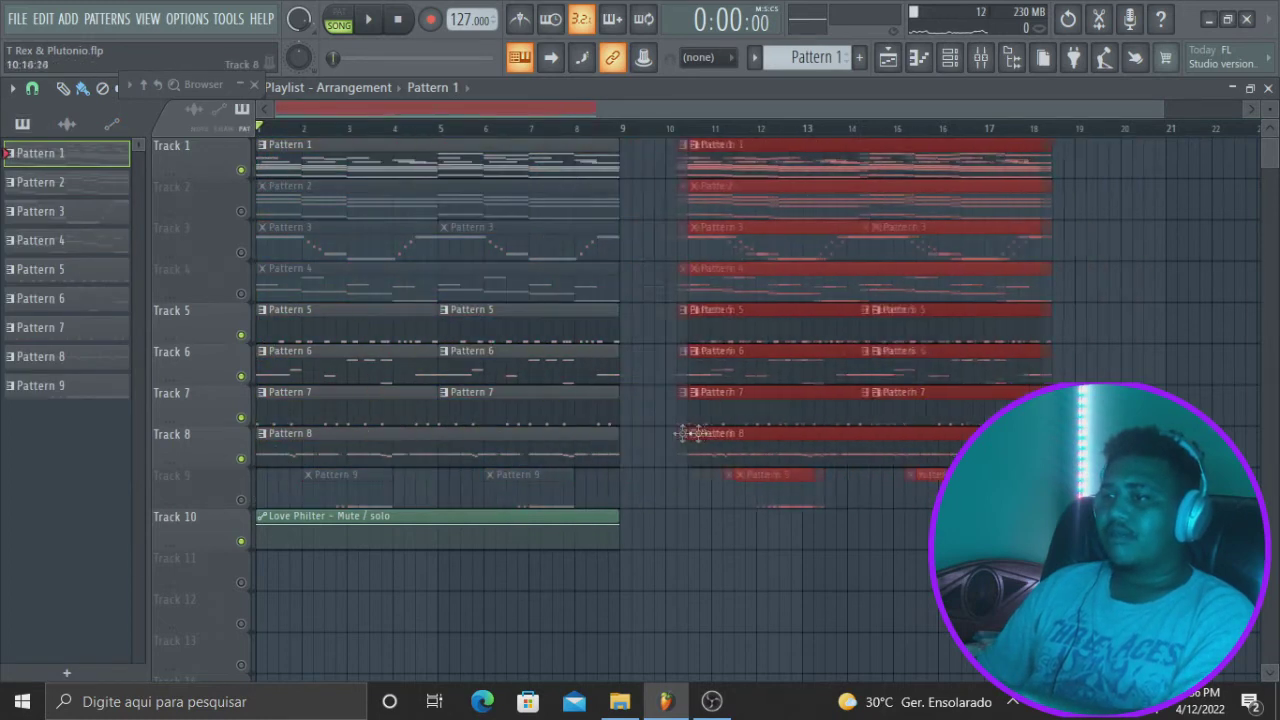
Audition the arrangement around bar 9 and check Love Philter's mute state on the Master mixer track
key(space)
click(613, 130)
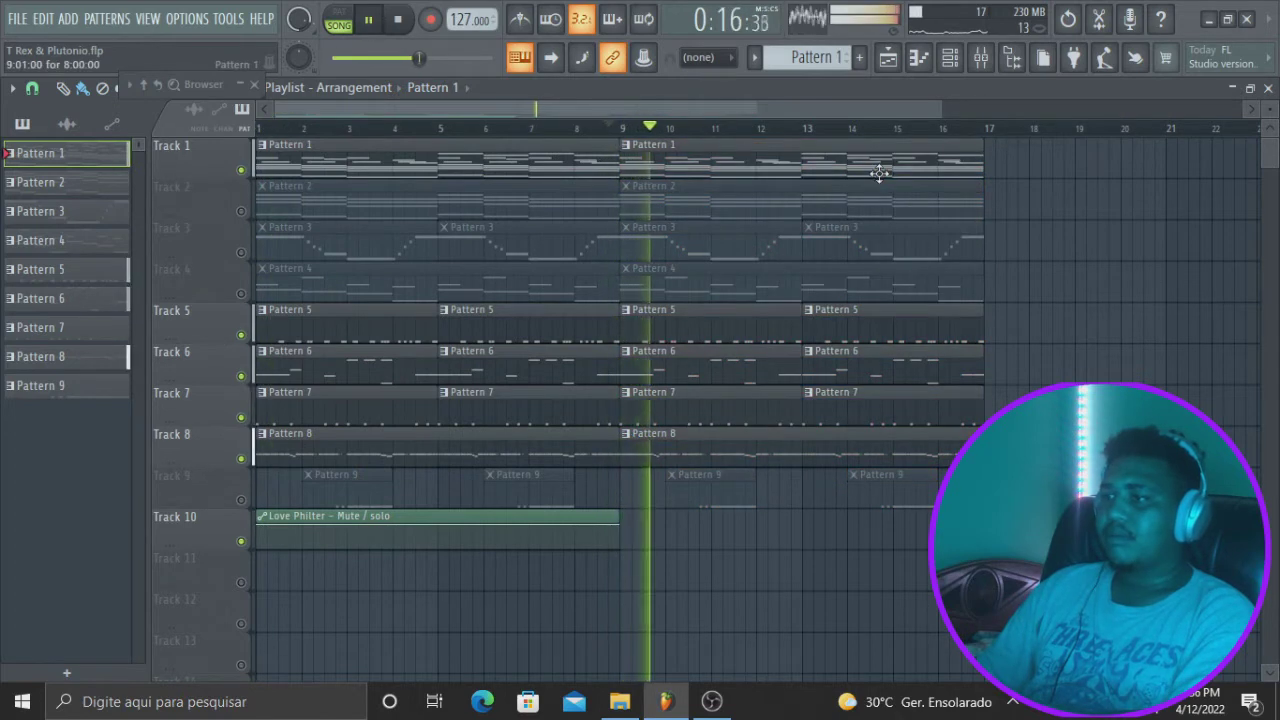
click(241, 541)
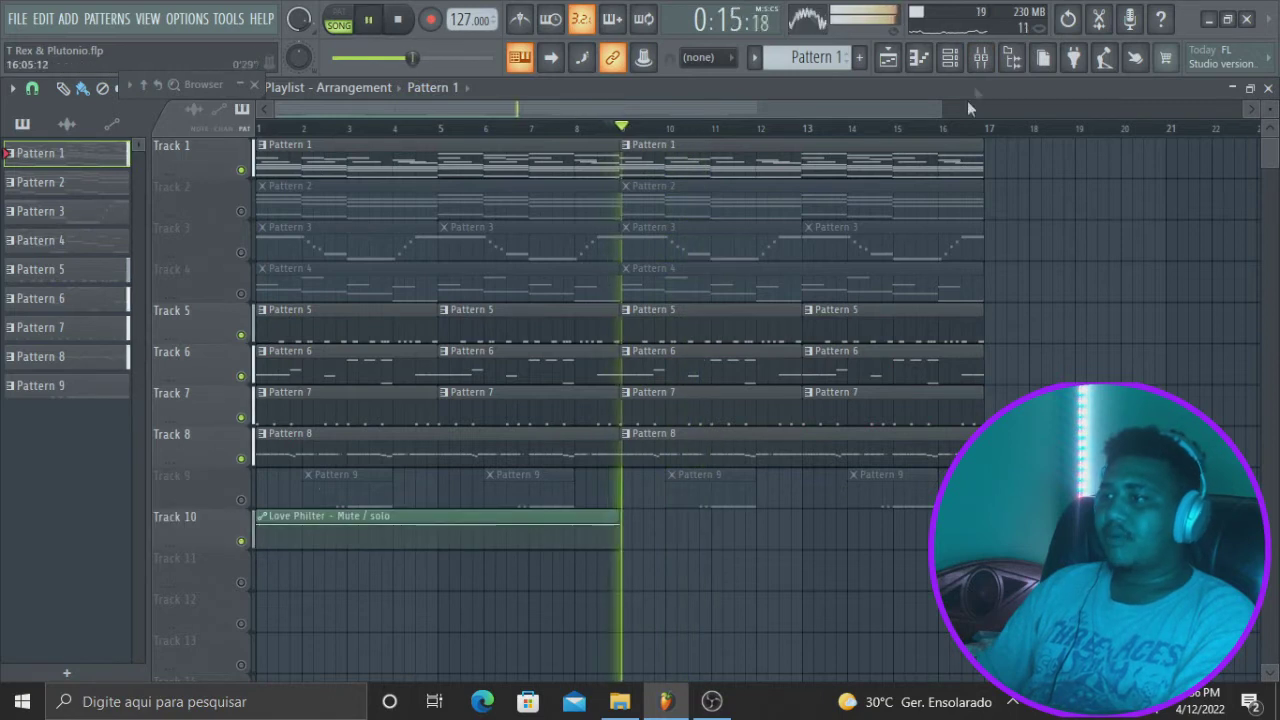
click(981, 59)
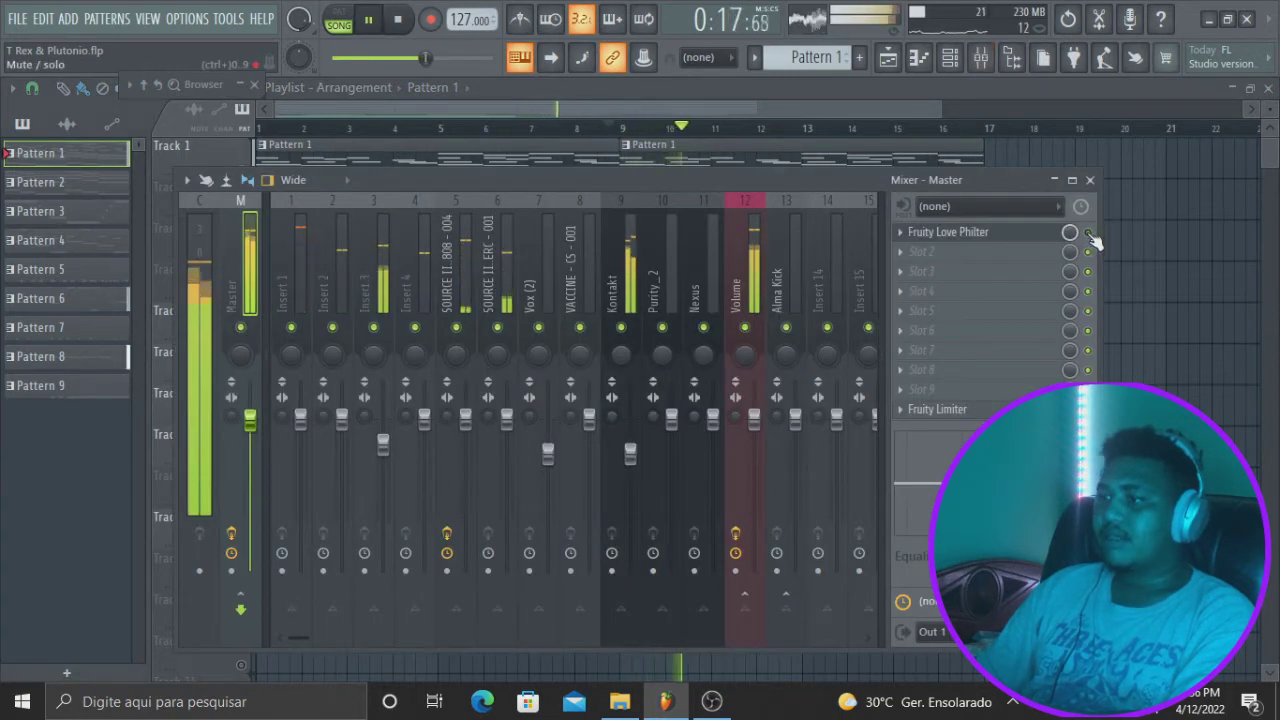
key(space)
click(831, 109)
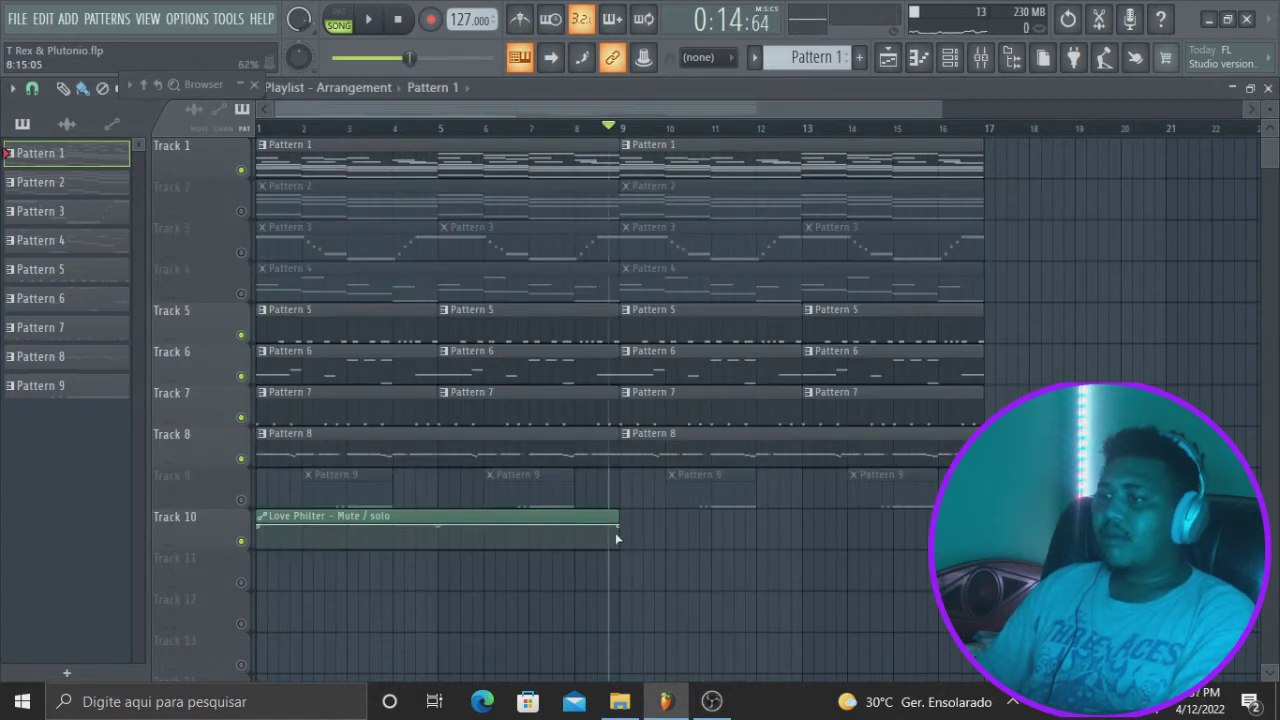
Extend the Love Philter mute automation clip to bar 17, holding it at minimum until bar 9 and jumping to 100% there
drag(622, 527, 990, 527)
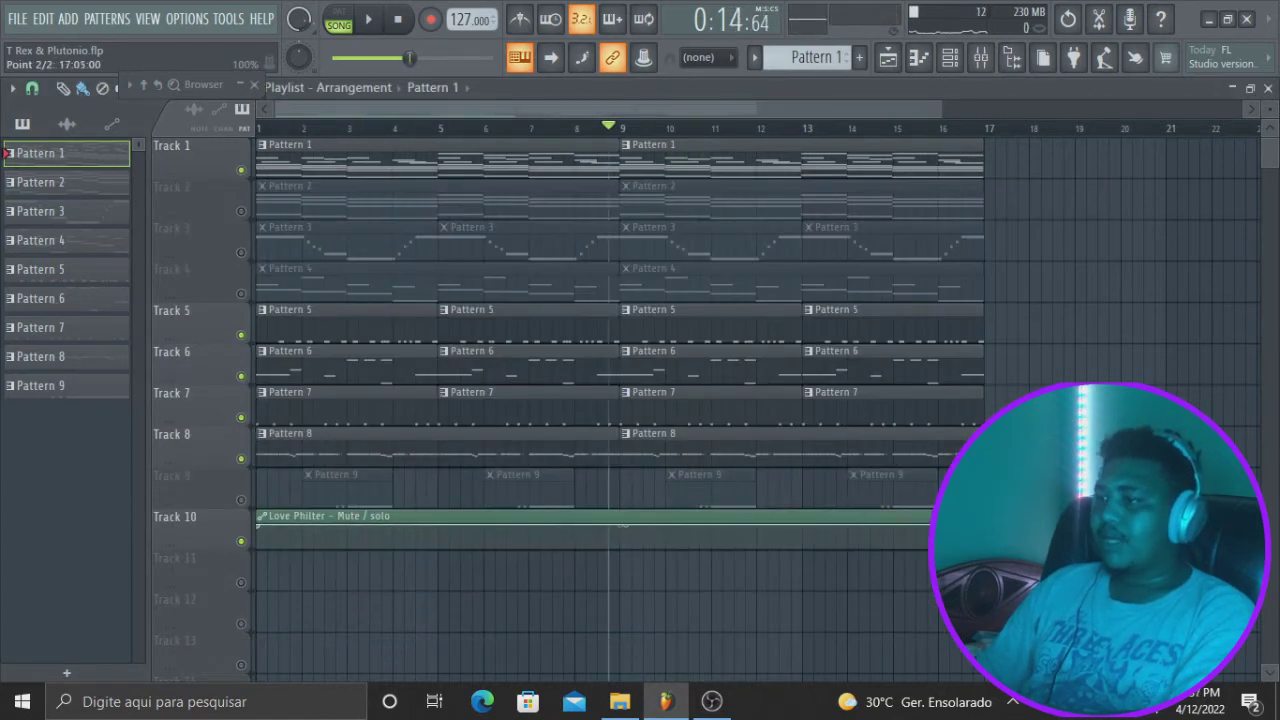
drag(950, 118, 677, 125)
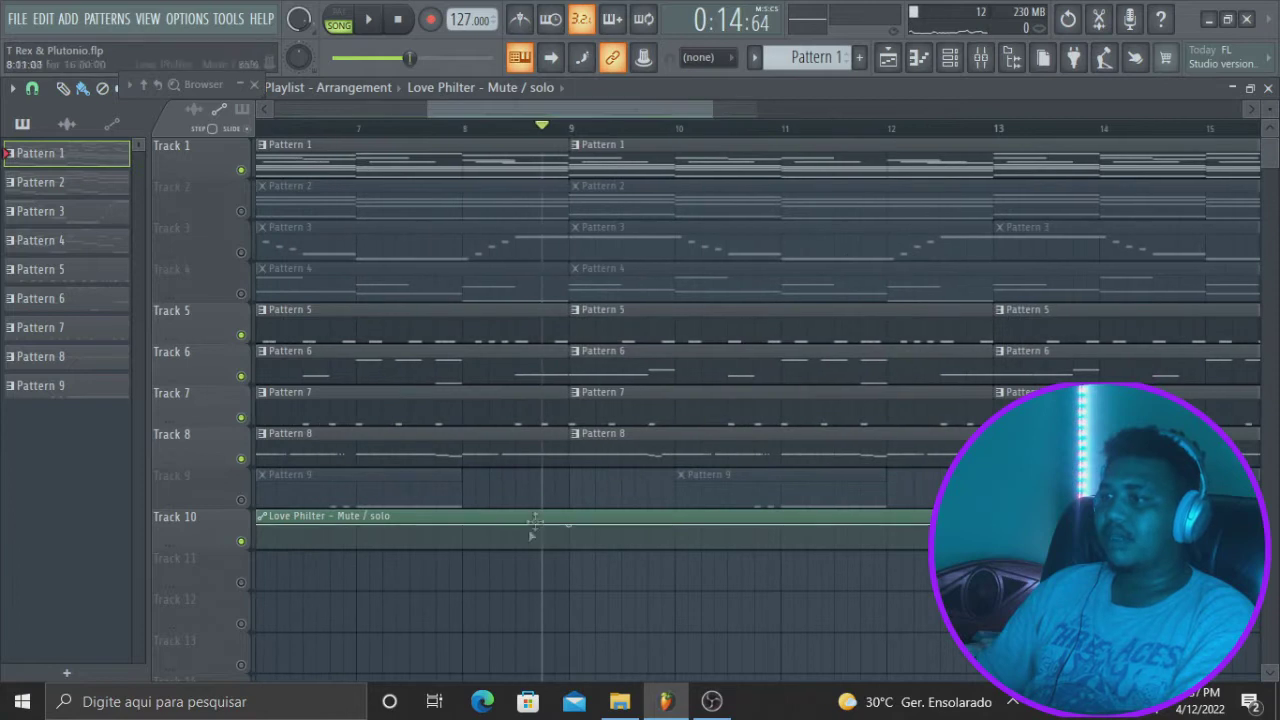
mouse_move(560, 524)
mouse_down()
mouse_move(548, 529)
mouse_move(575, 521)
mouse_up()
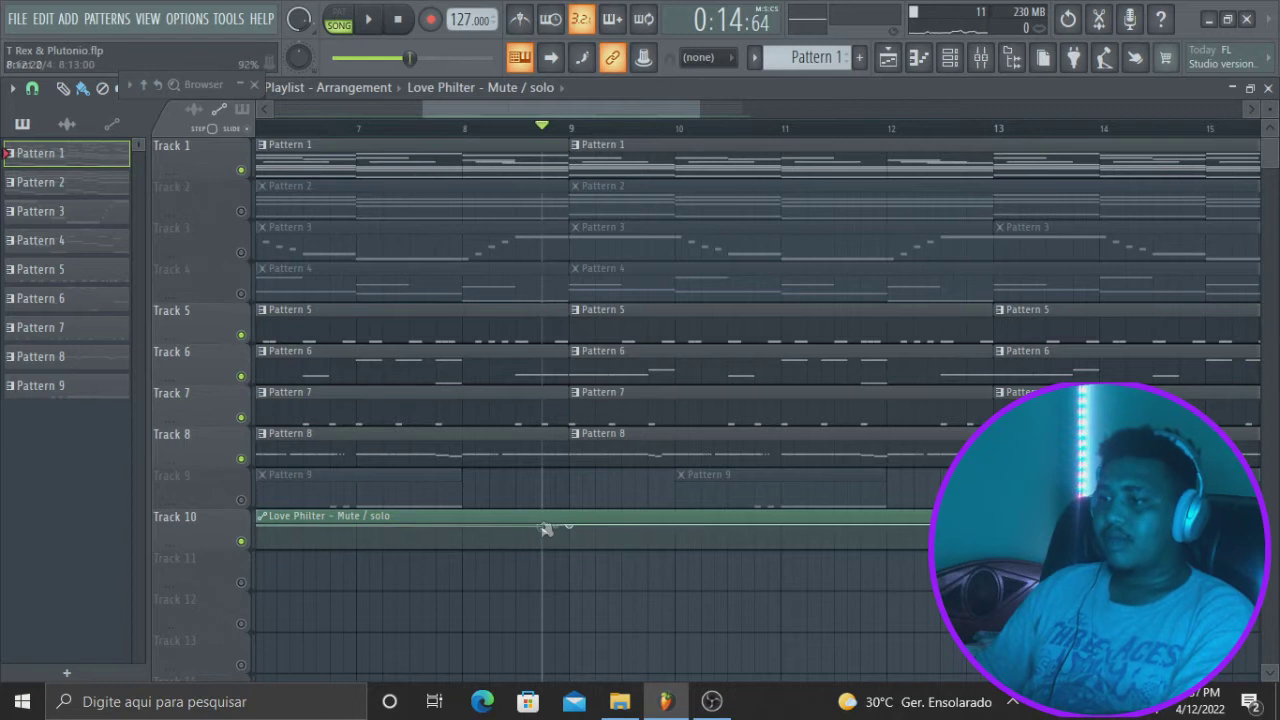
drag(545, 528, 570, 568)
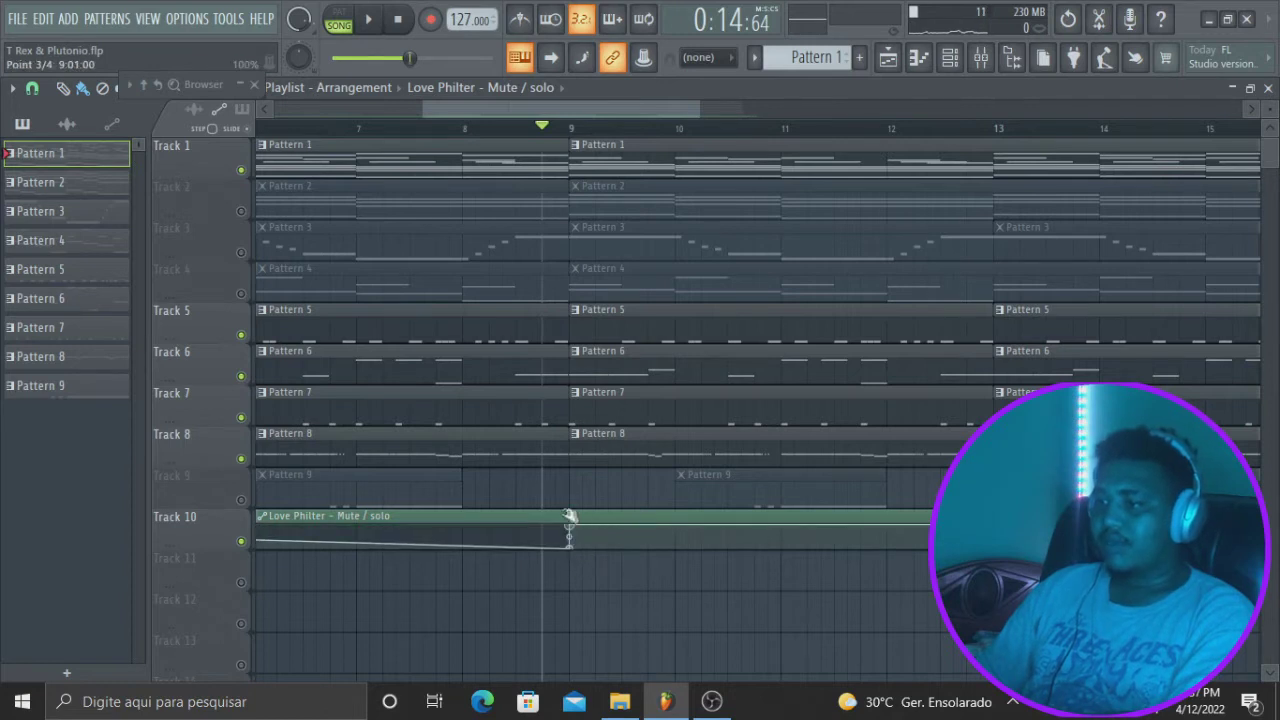
drag(656, 110, 160, 107)
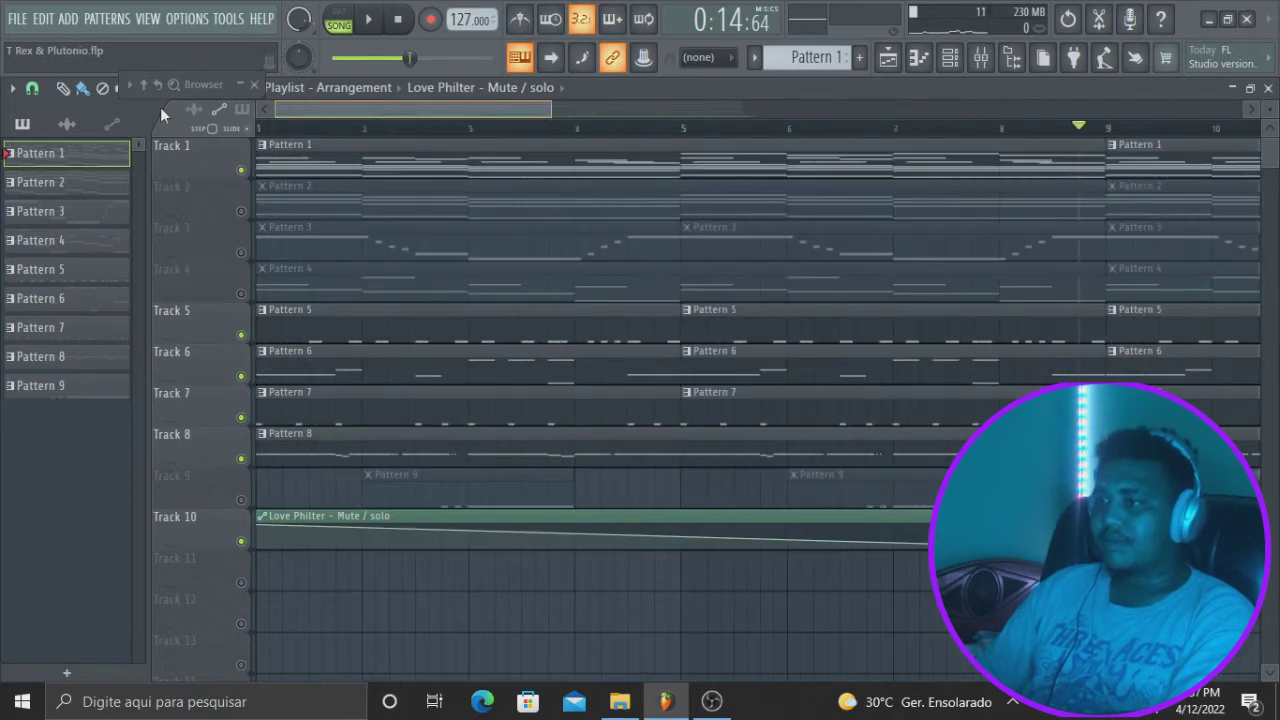
drag(264, 529, 273, 560)
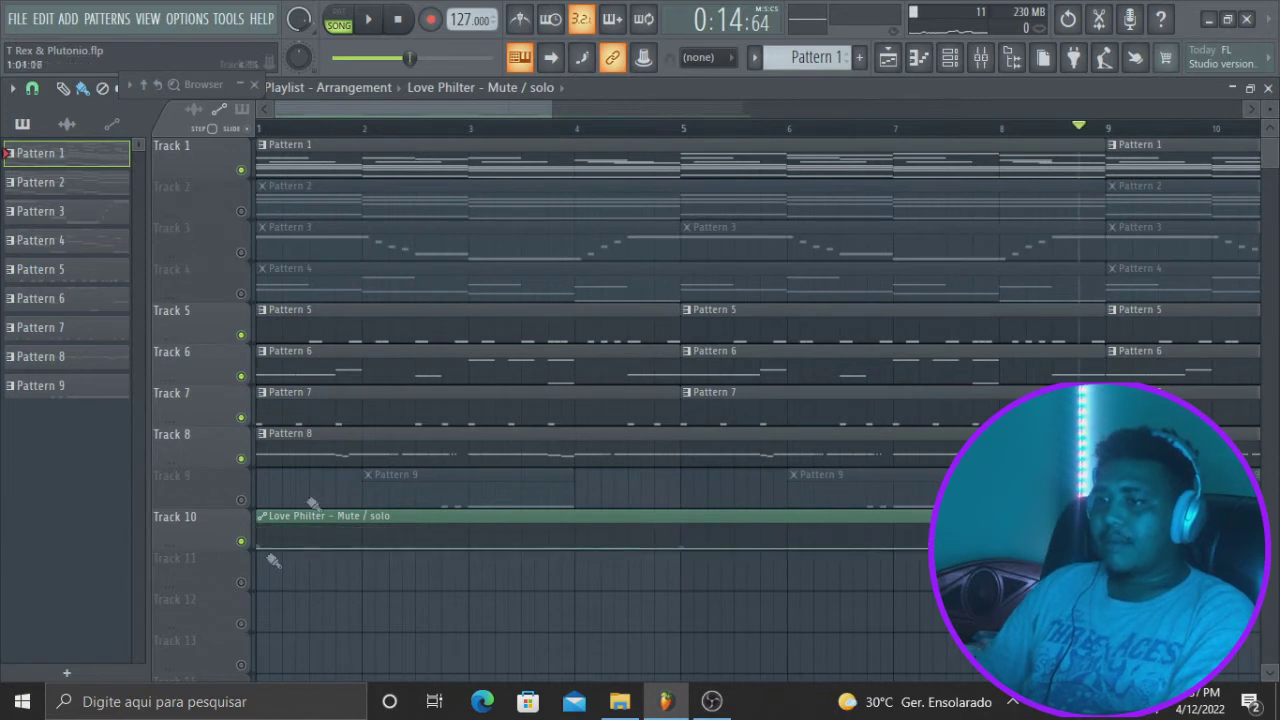
drag(564, 110, 800, 110)
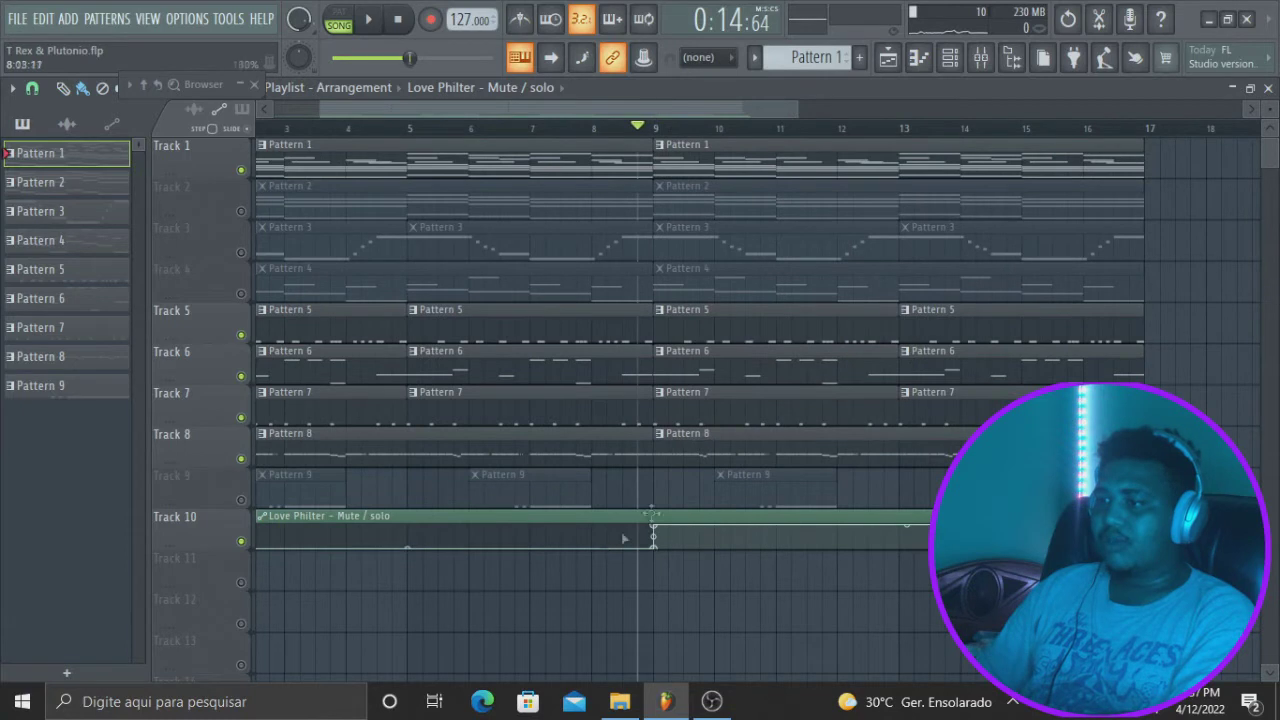
Check Love Philter's mute state in the mixer and audition the arrangement across the automation change at bar 9
click(981, 57)
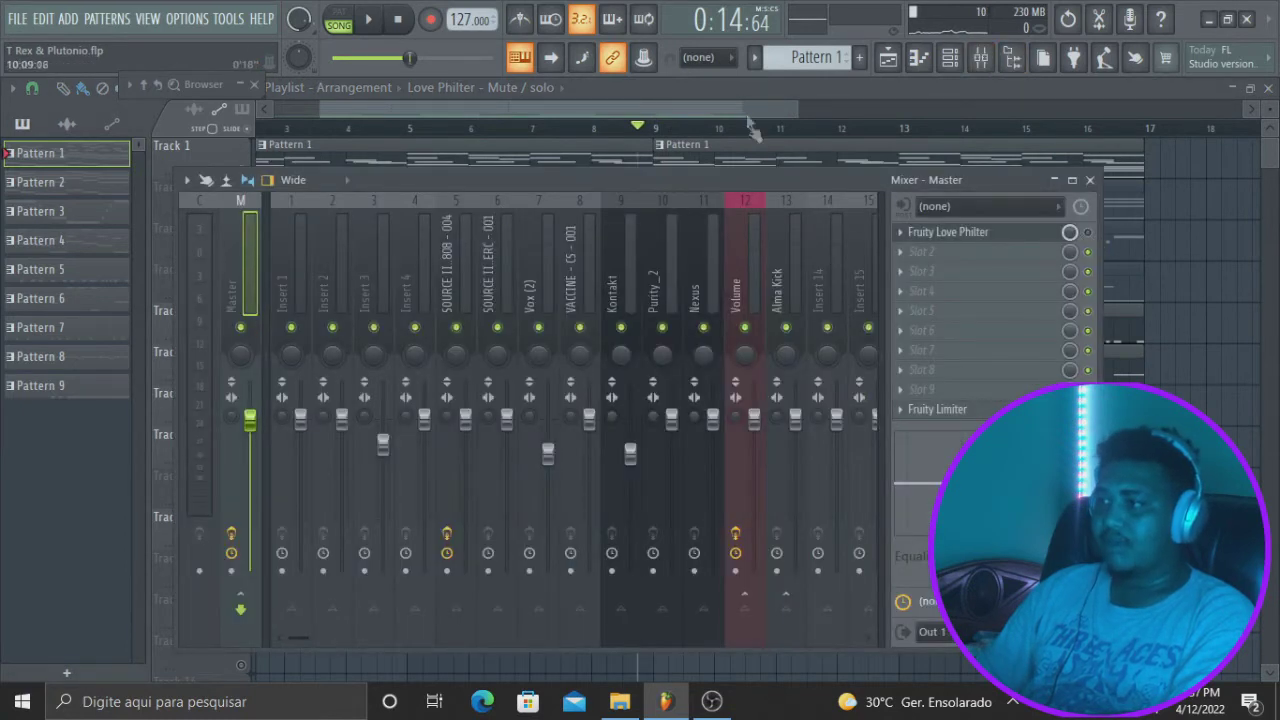
key(F9)
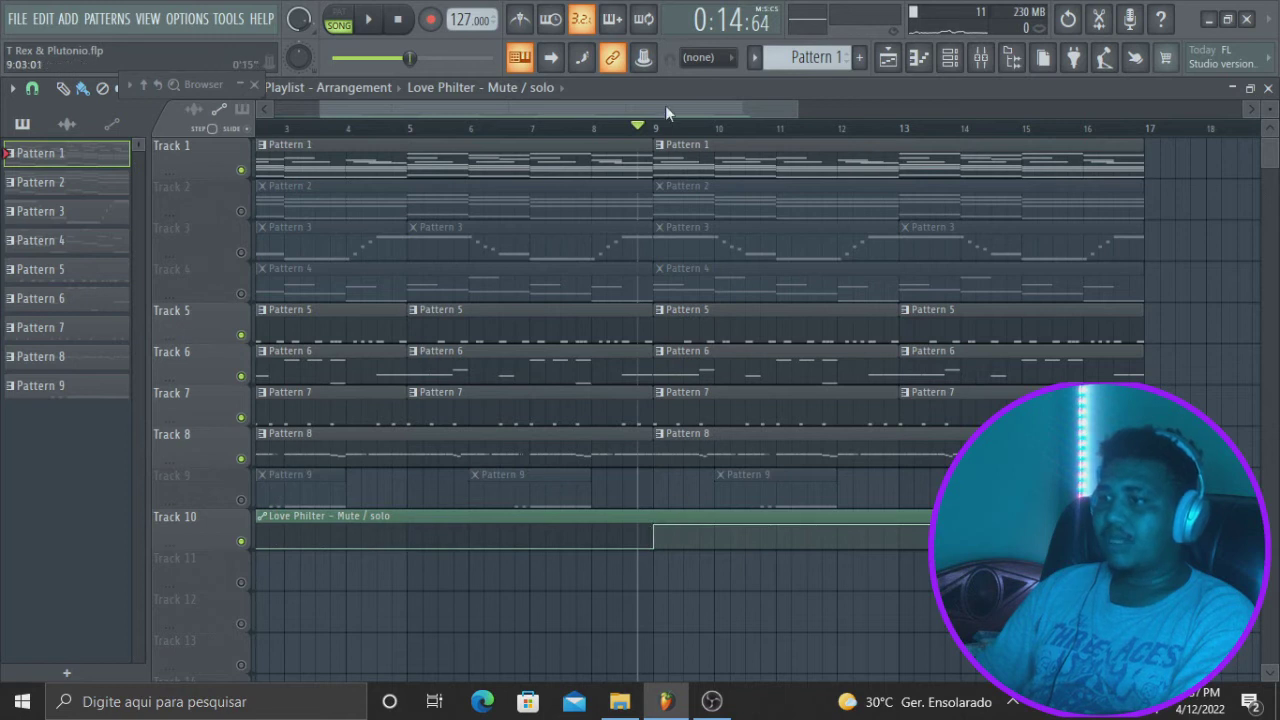
drag(665, 112, 469, 112)
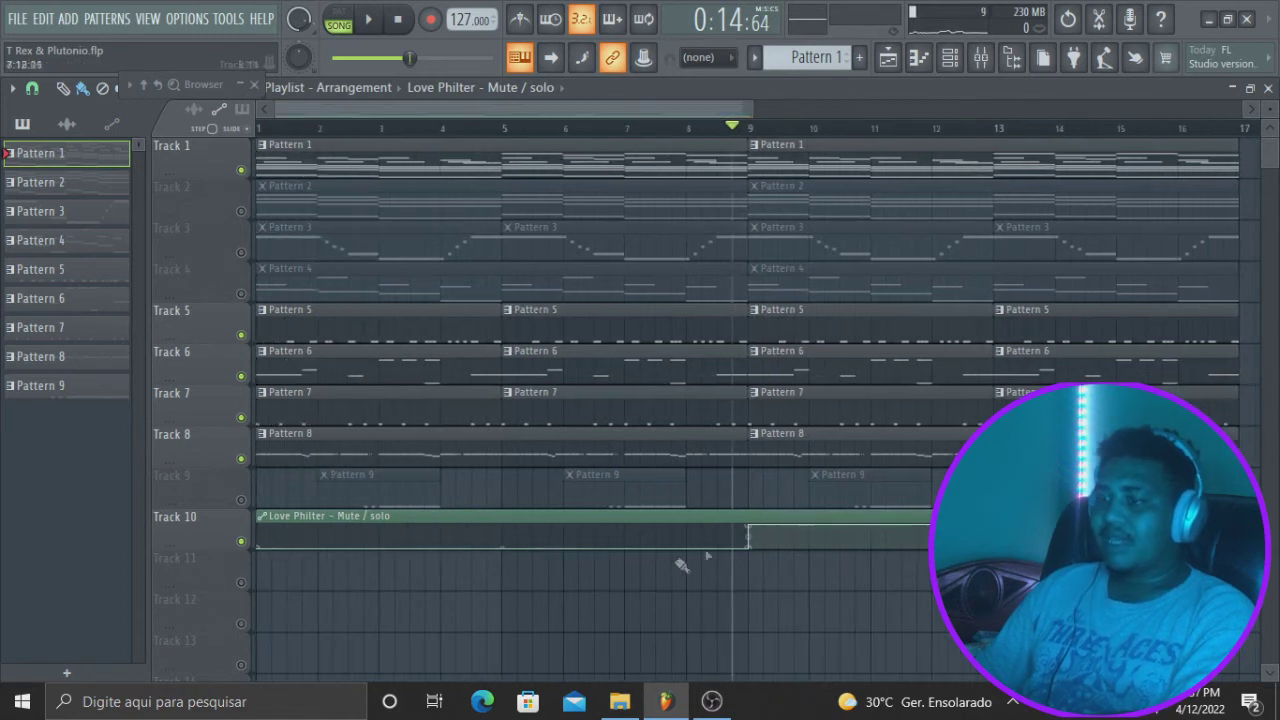
key(space)
key(space)
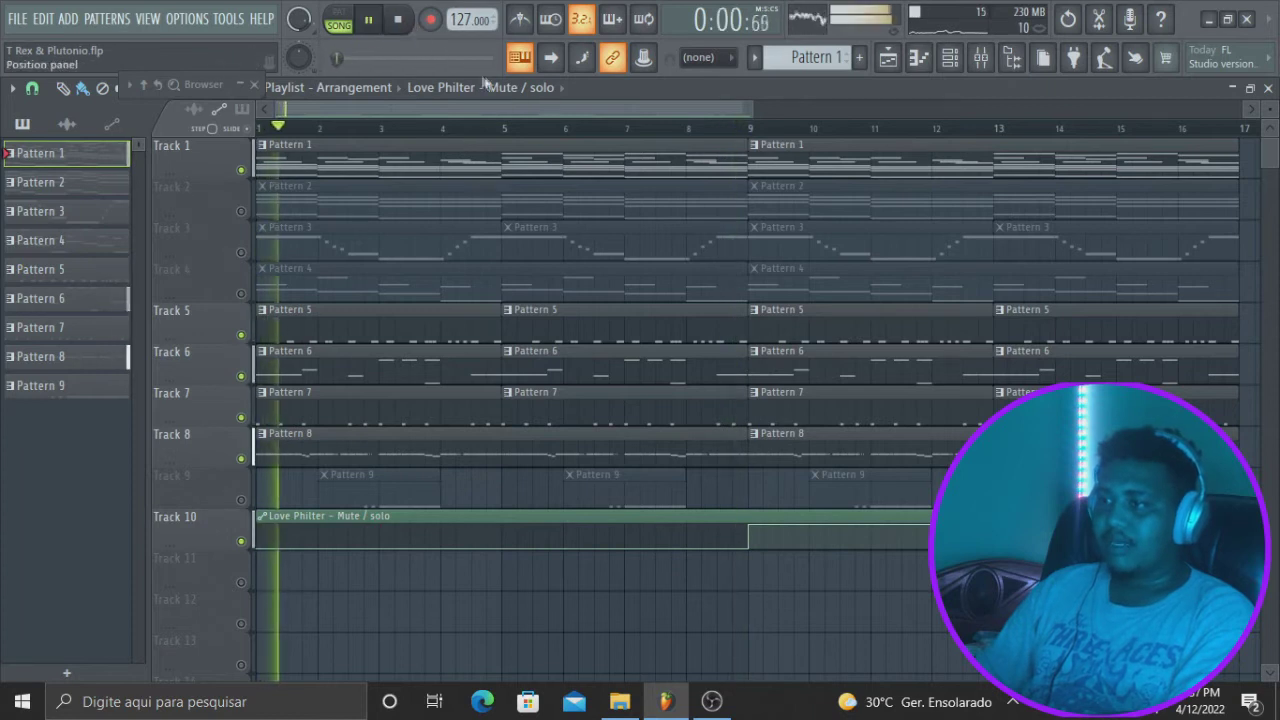
click(600, 129)
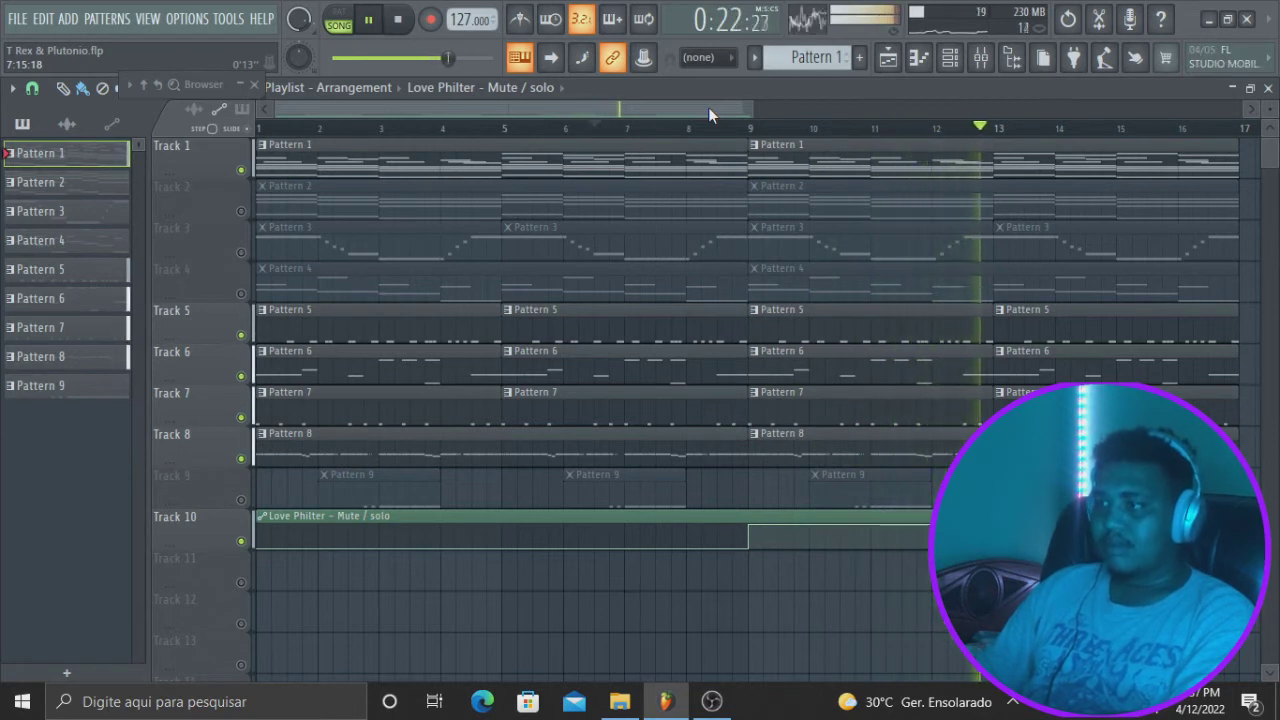
key(space)
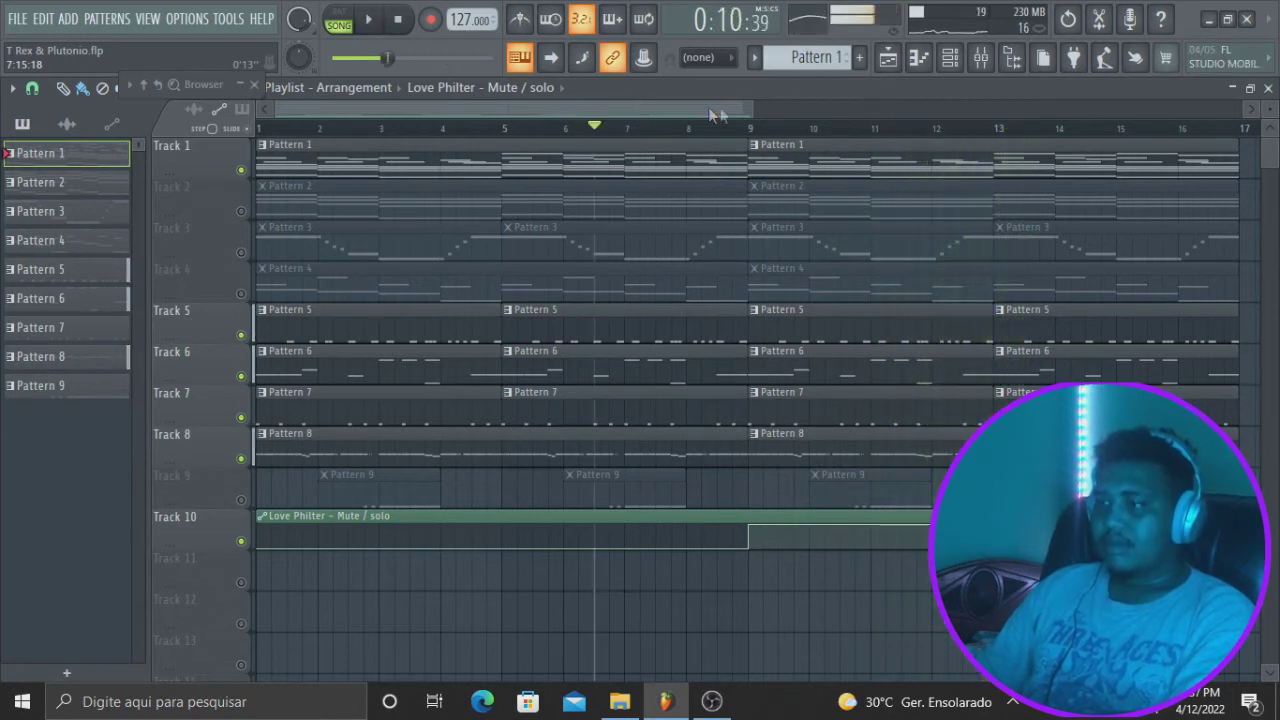
Remove Fruity Love Philter from the Master's first effect slot and delete its mute automation clip on Track 10
drag(714, 107, 816, 118)
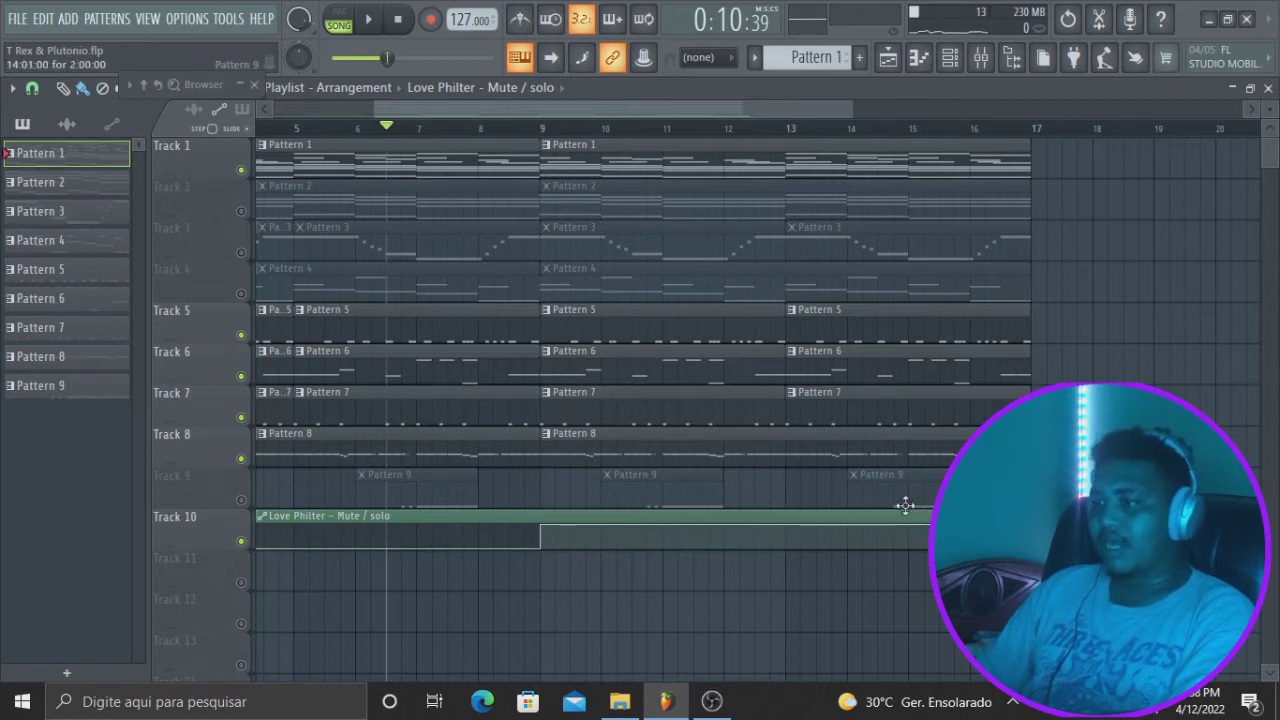
scroll(484, 114, up, 4)
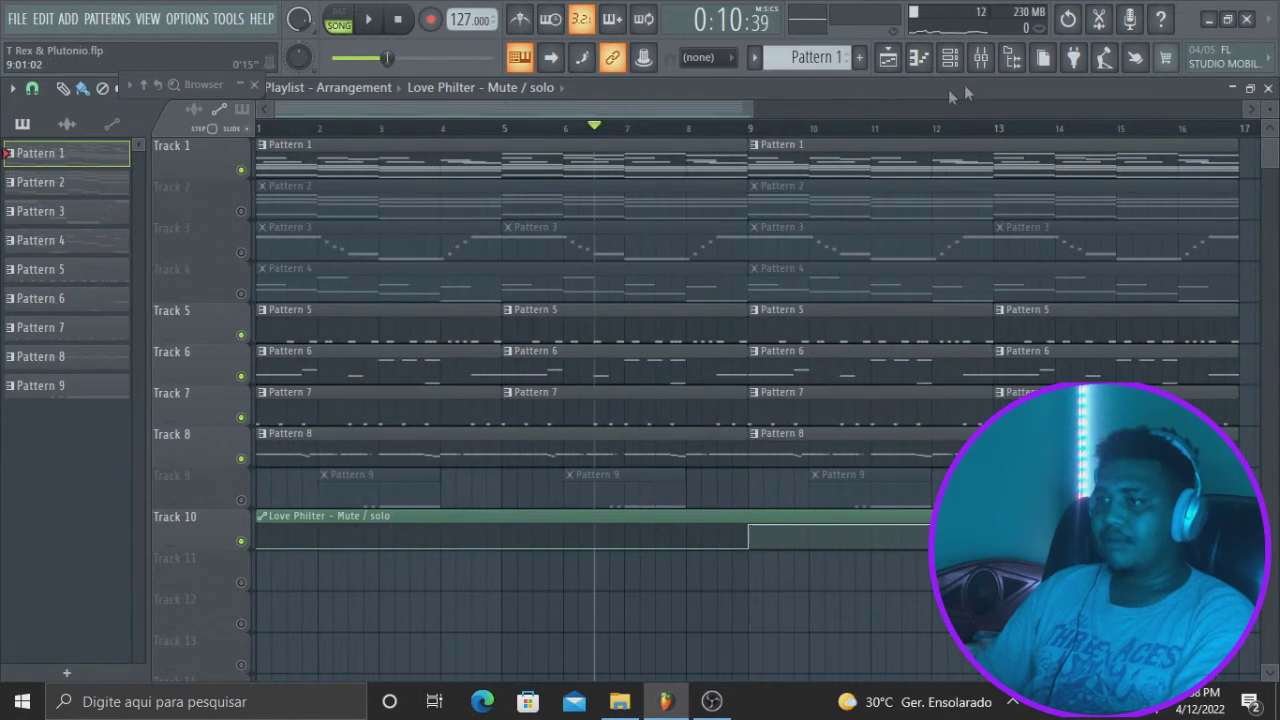
click(981, 57)
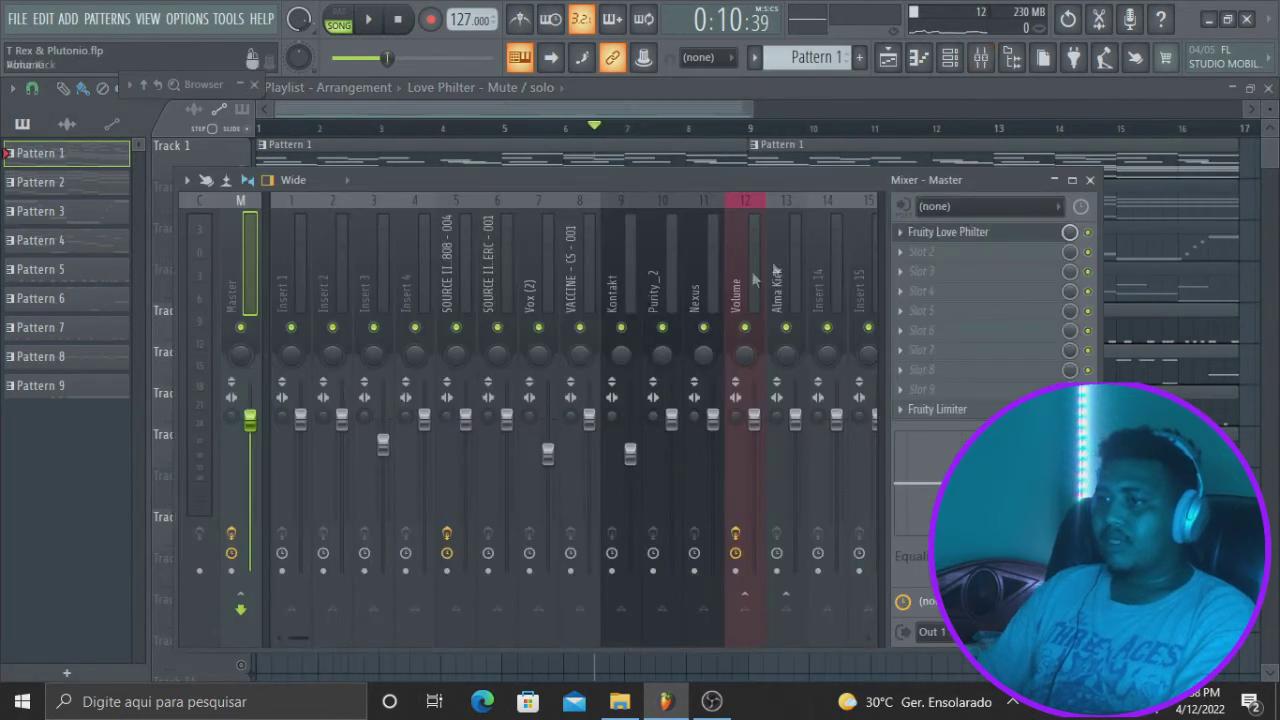
click(908, 237)
click(925, 246)
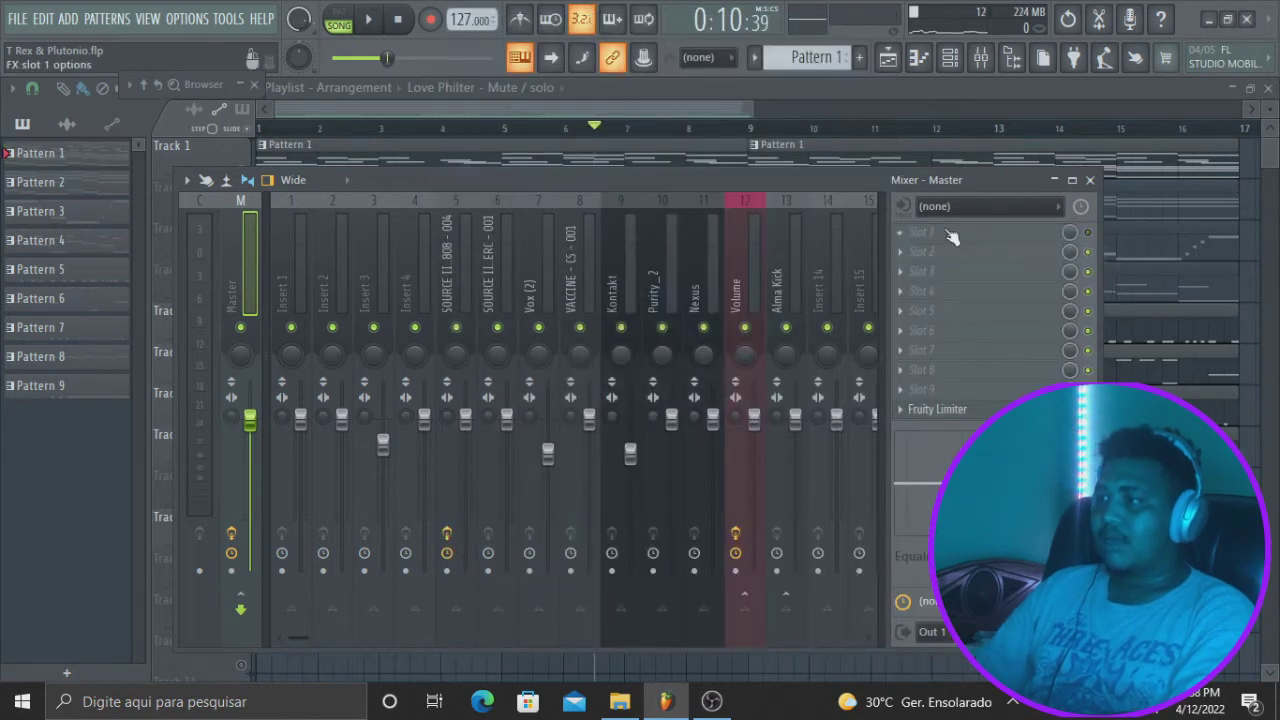
click(701, 101)
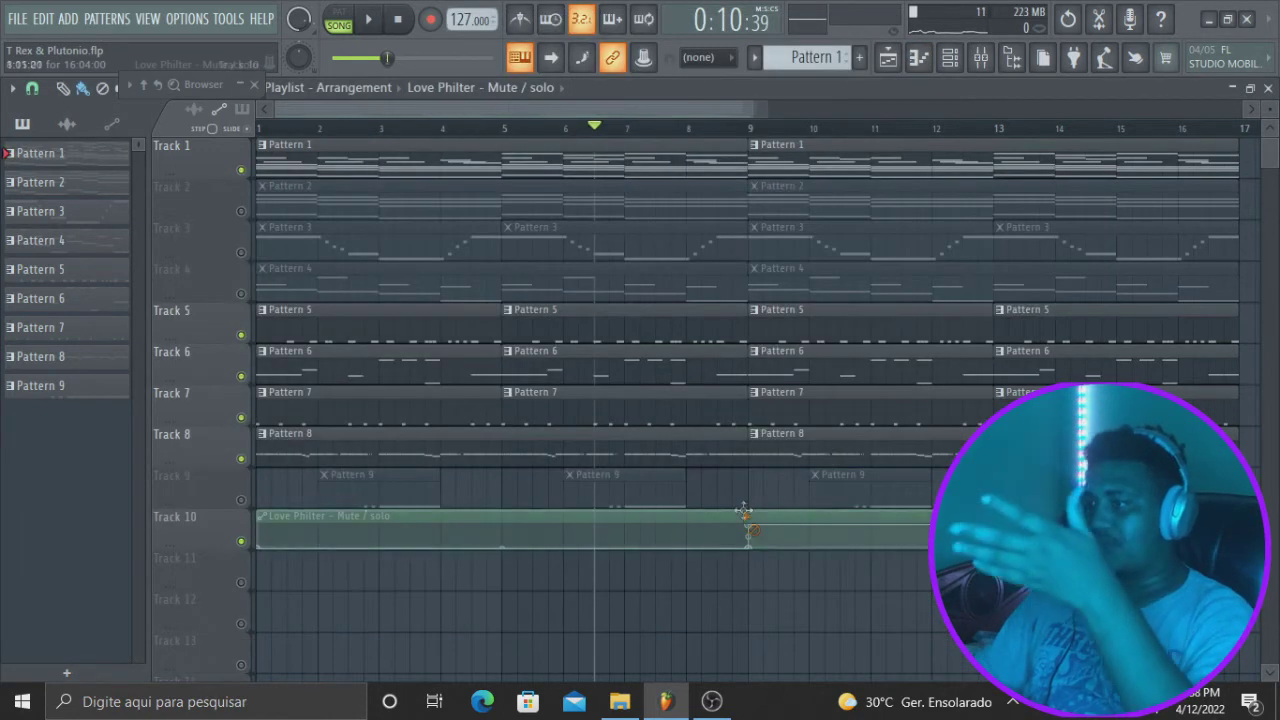
right_click(744, 512)
Load Gross Beat in the Master's first effect slot and audition its 1 Beat Gate volume preset
click(981, 57)
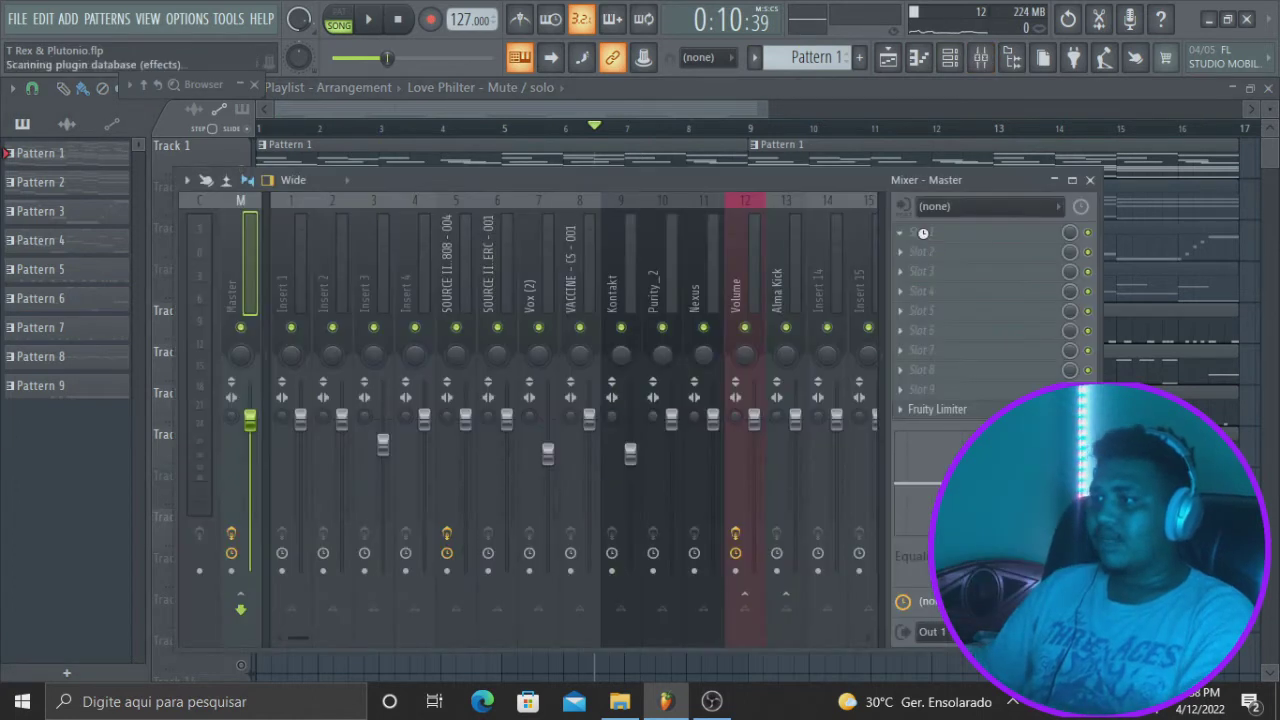
drag(376, 397, 980, 232)
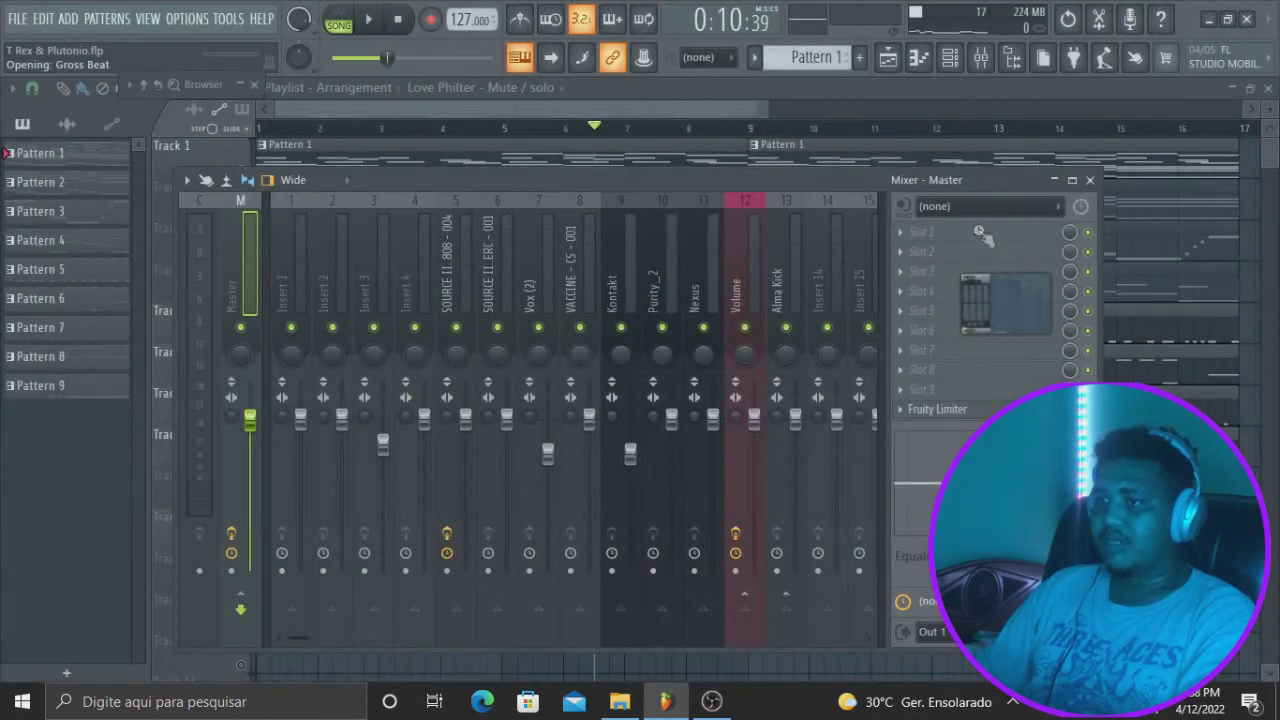
key(space)
click(220, 505)
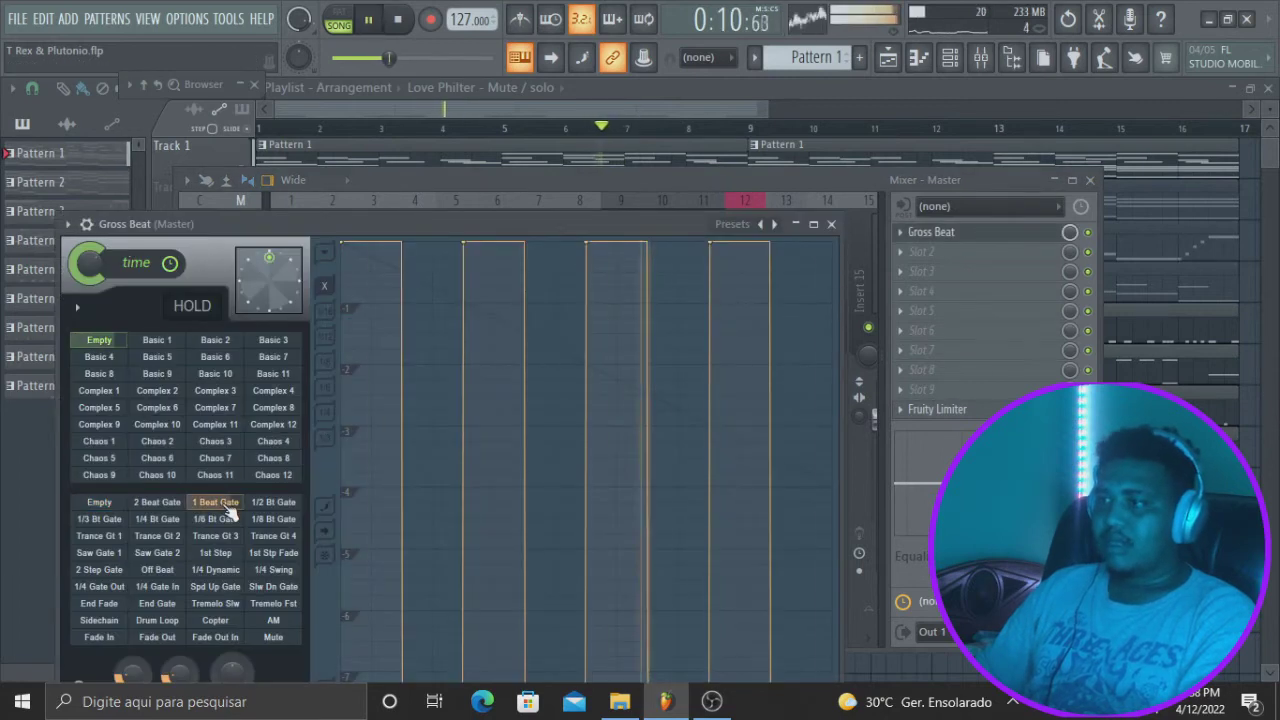
key(space)
click(834, 180)
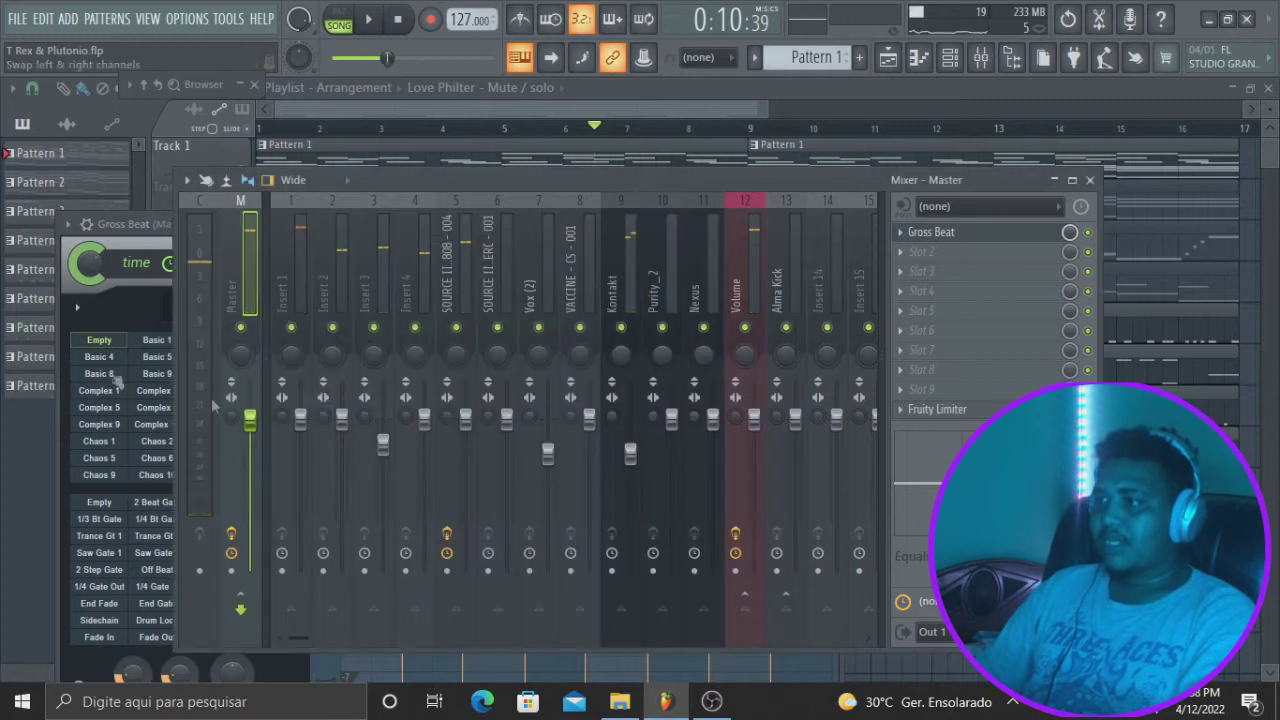
Create a mute automation clip for Gross Beat on Track 10, at maximum only from bar 8 to 9 and at minimum elsewhere
right_click(1089, 236)
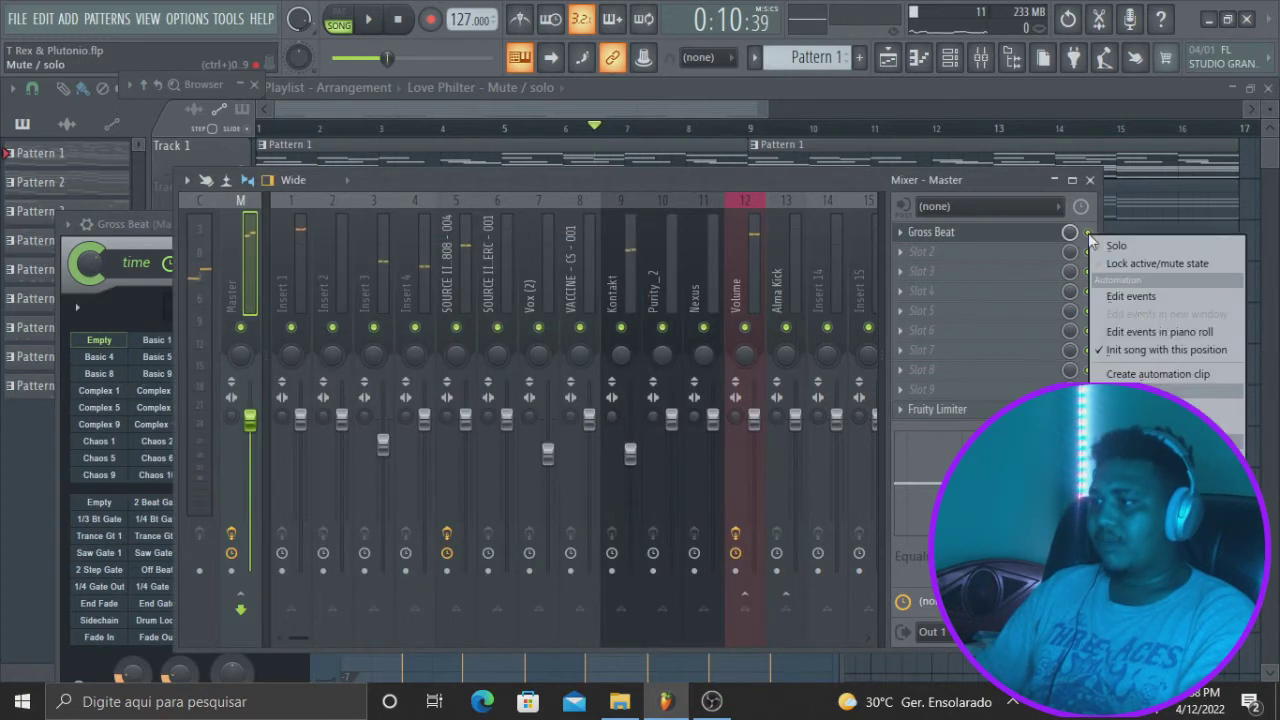
click(1155, 373)
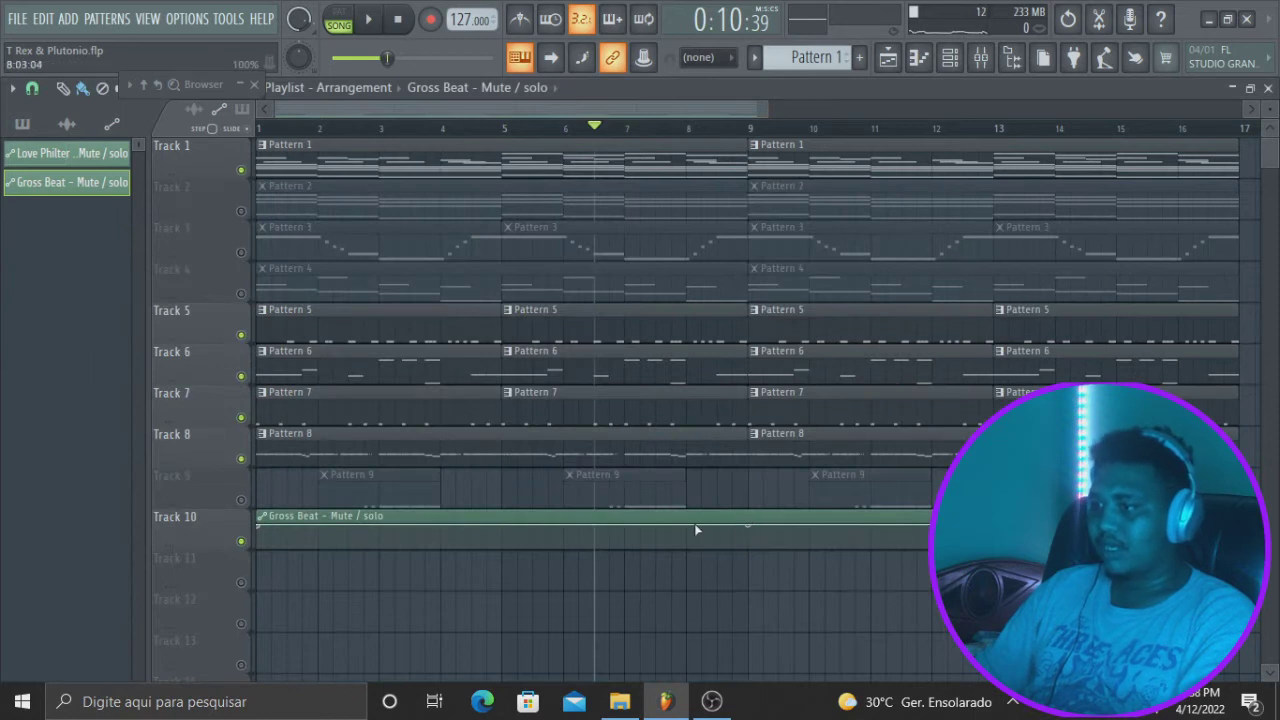
drag(676, 529, 692, 568)
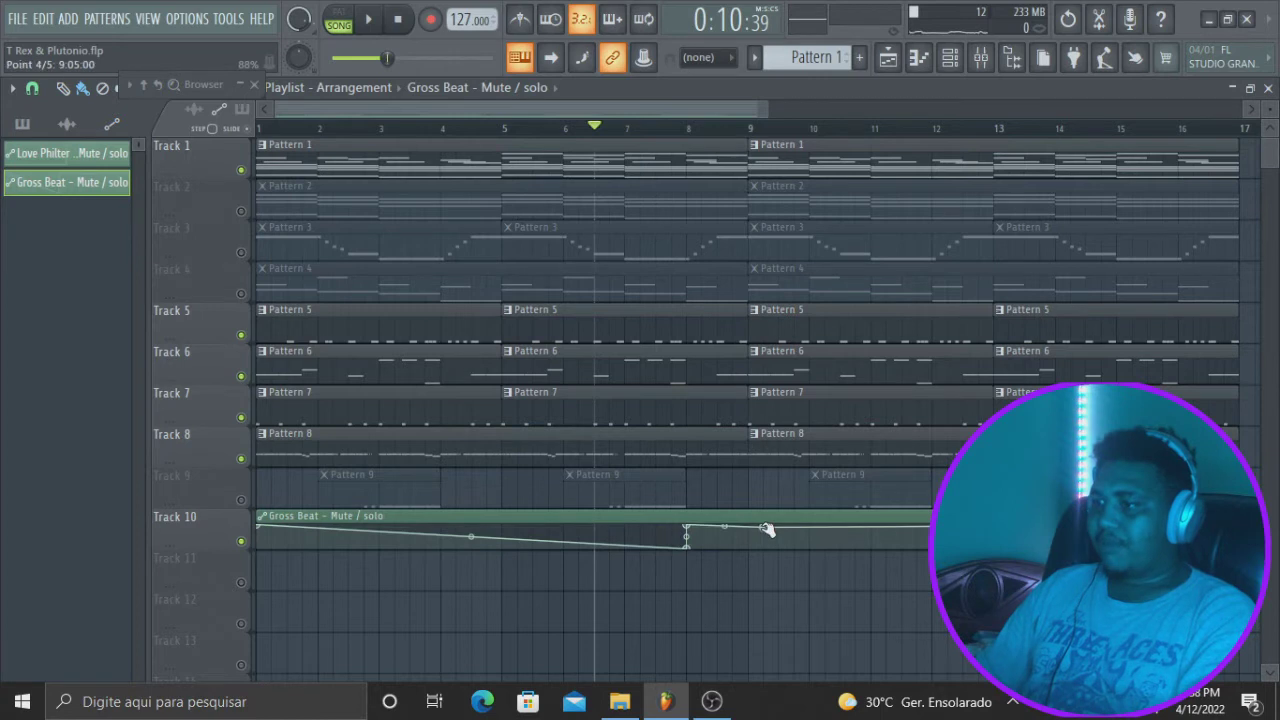
drag(780, 532, 770, 560)
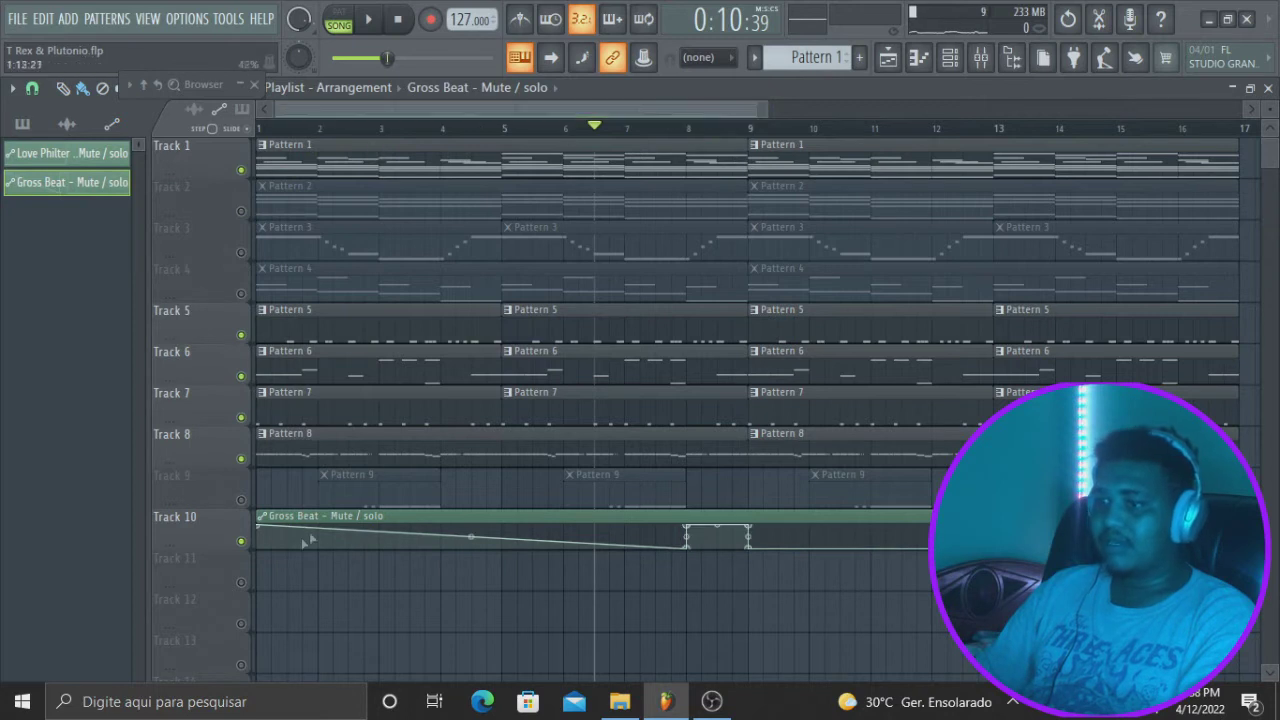
drag(264, 530, 260, 621)
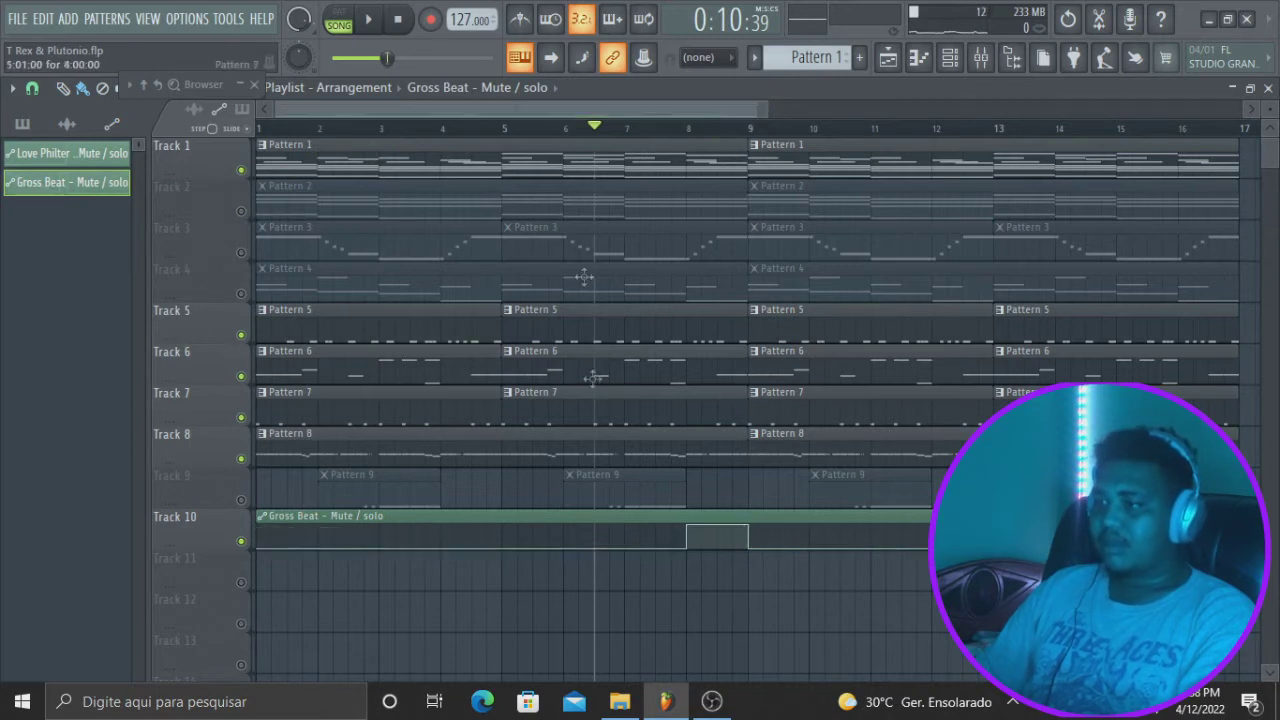
Unmute Track 3 and delete its two Pattern 3 clips before bar 9
drag(712, 113, 90, 103)
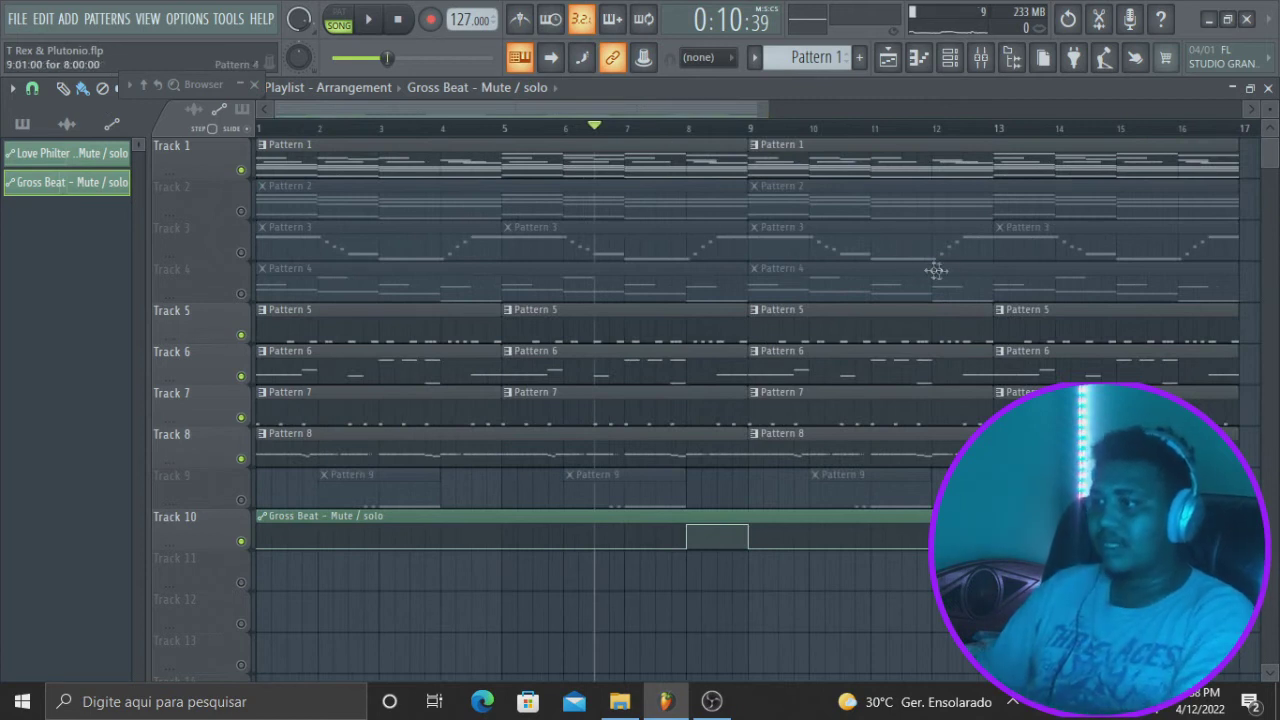
click(245, 253)
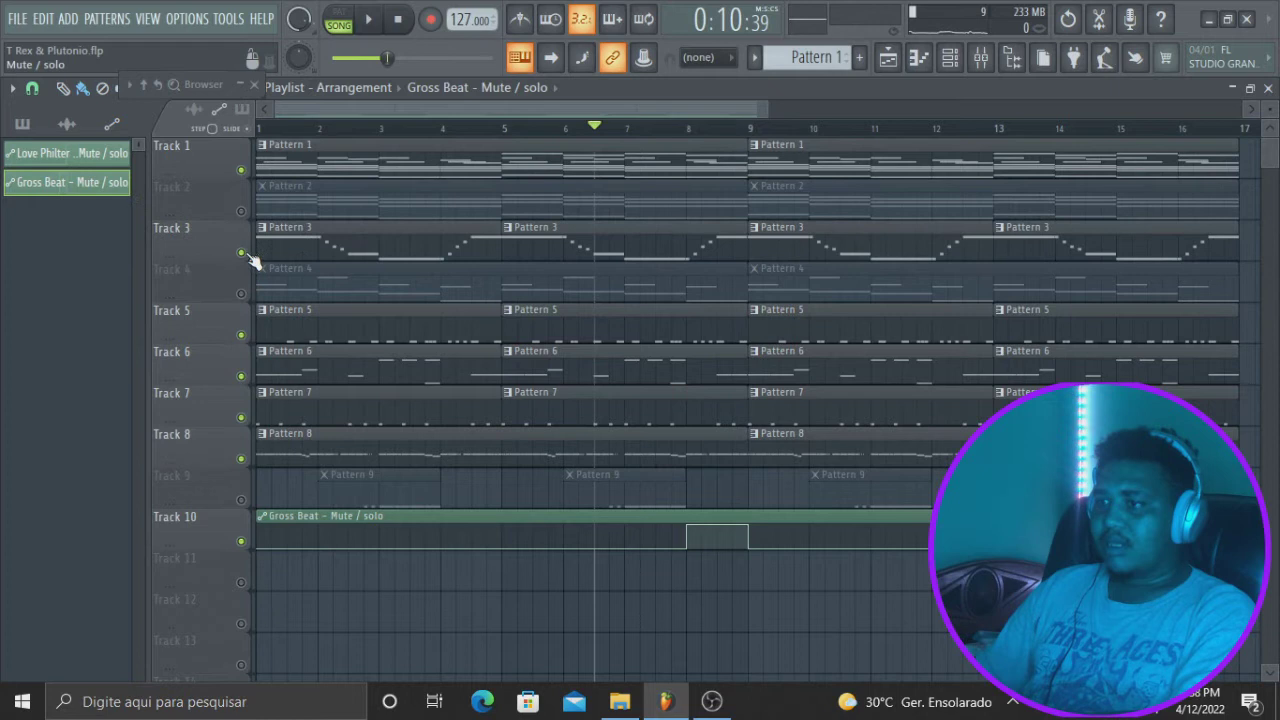
right_click(423, 247)
right_click(518, 258)
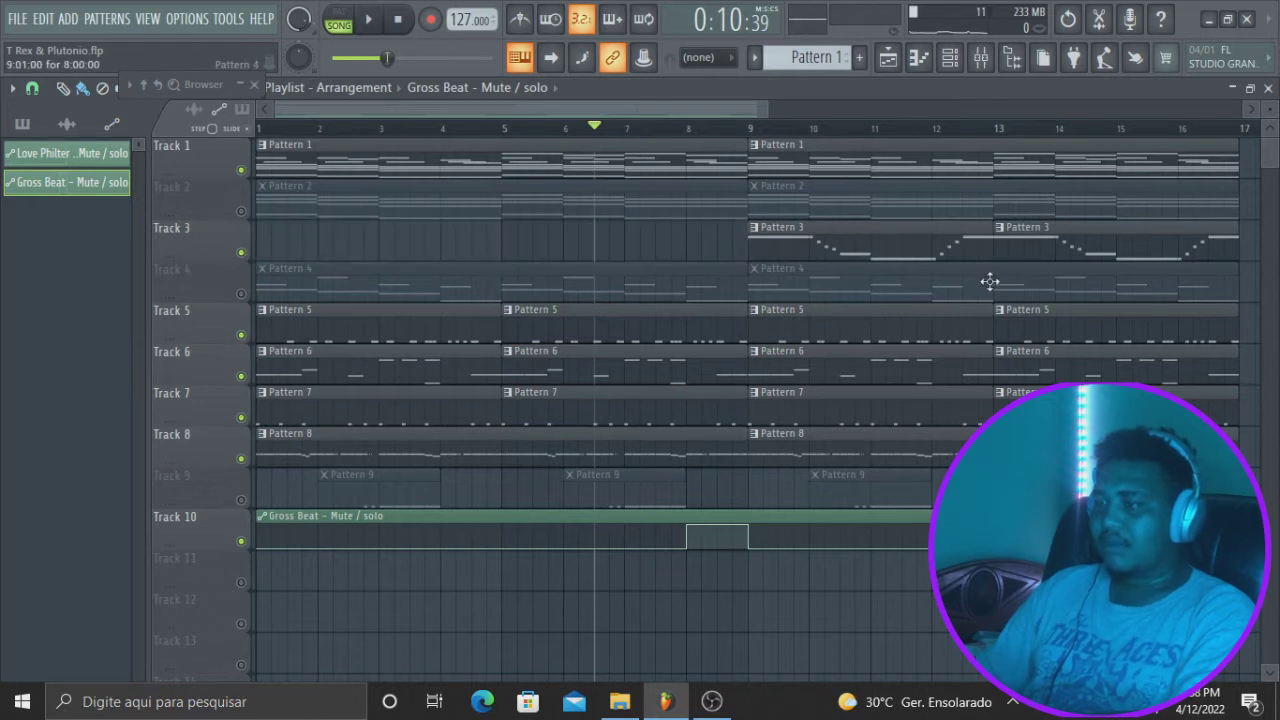
Audition the arrangement across the Gross Beat automation around bars 8 and 9 and check the Master's effect state in the mixer
key(space)
key(space)
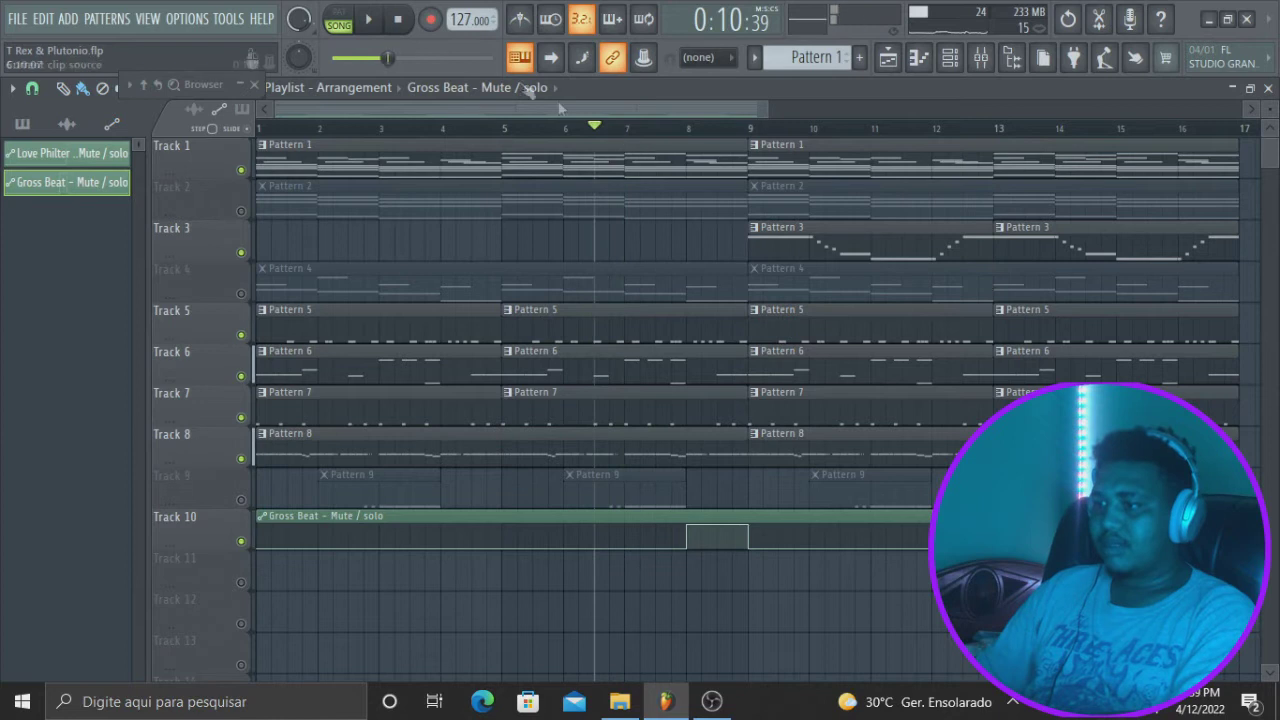
click(982, 61)
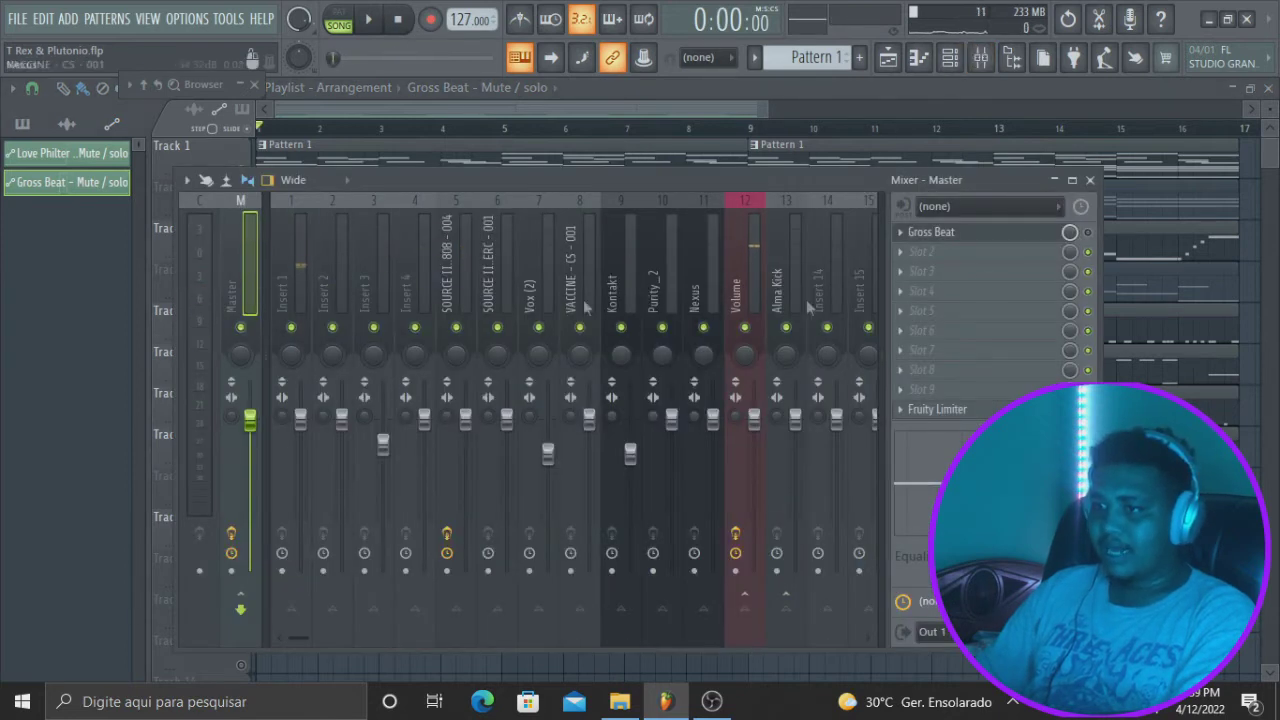
click(1090, 180)
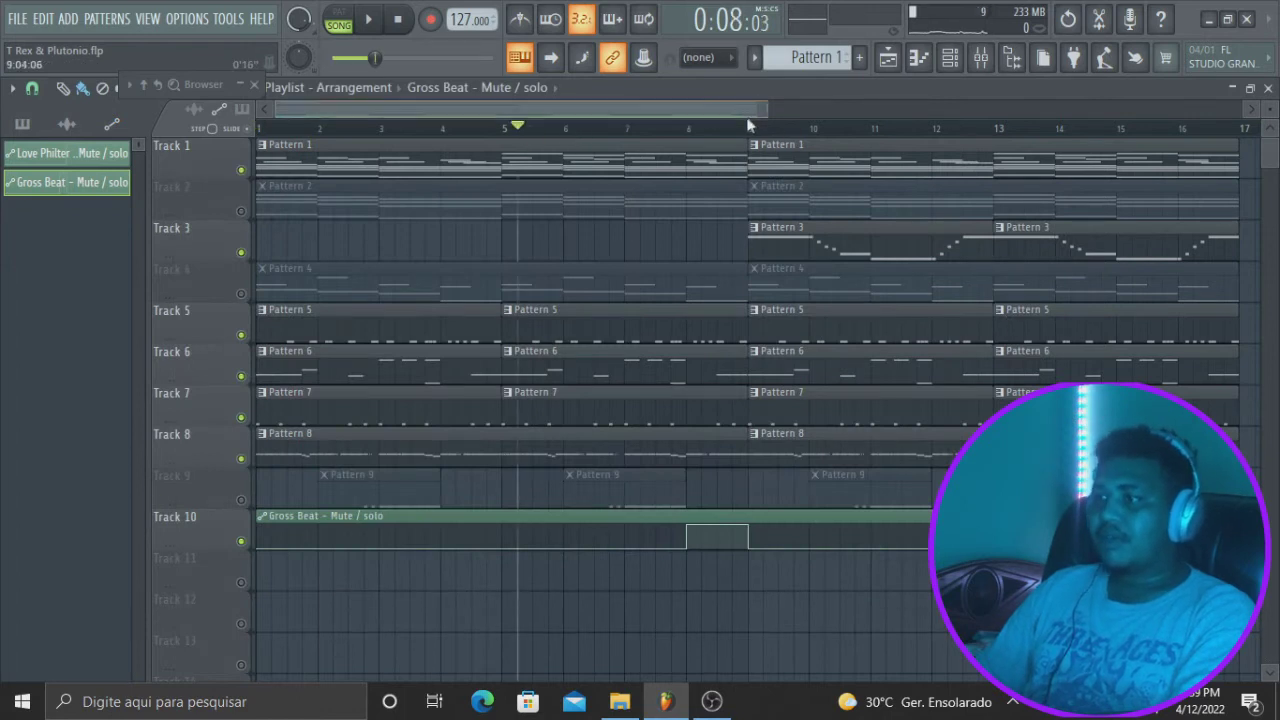
drag(748, 117, 805, 135)
key(space)
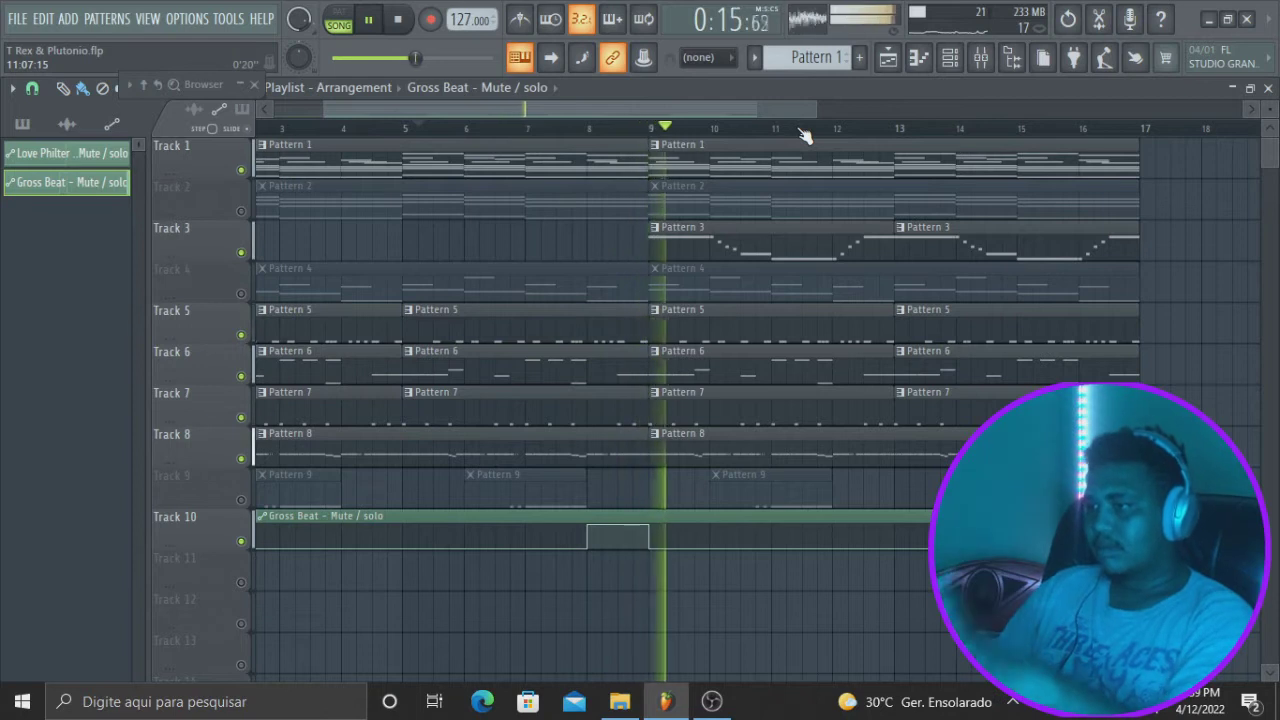
key(space)
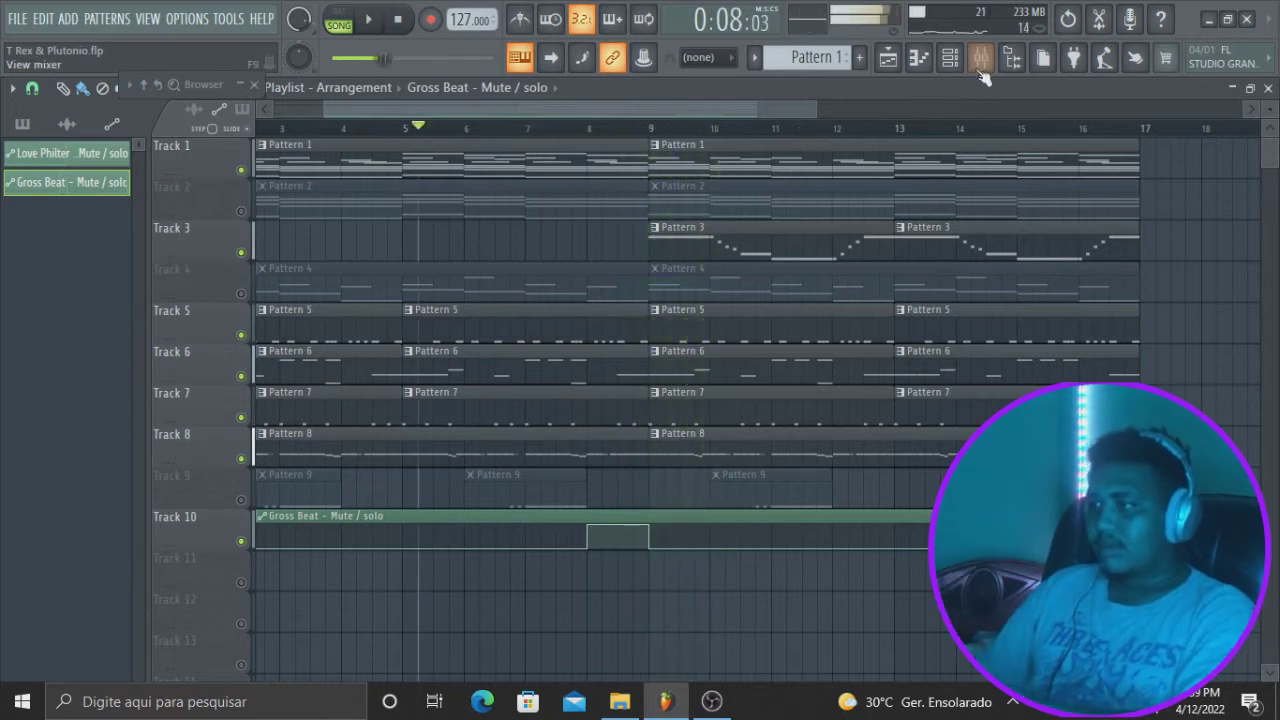
Replace Gross Beat with Effector in the Master track's first effect slot
click(981, 57)
click(901, 233)
click(937, 253)
click(729, 413)
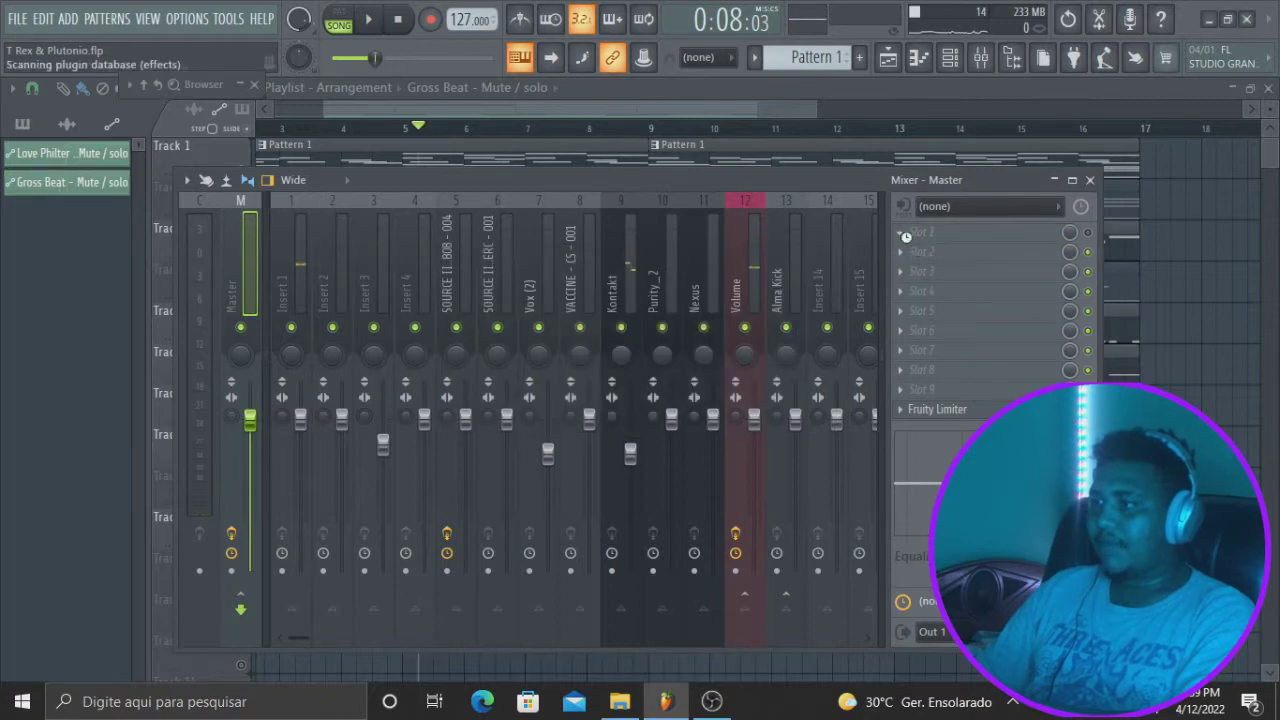
click(906, 236)
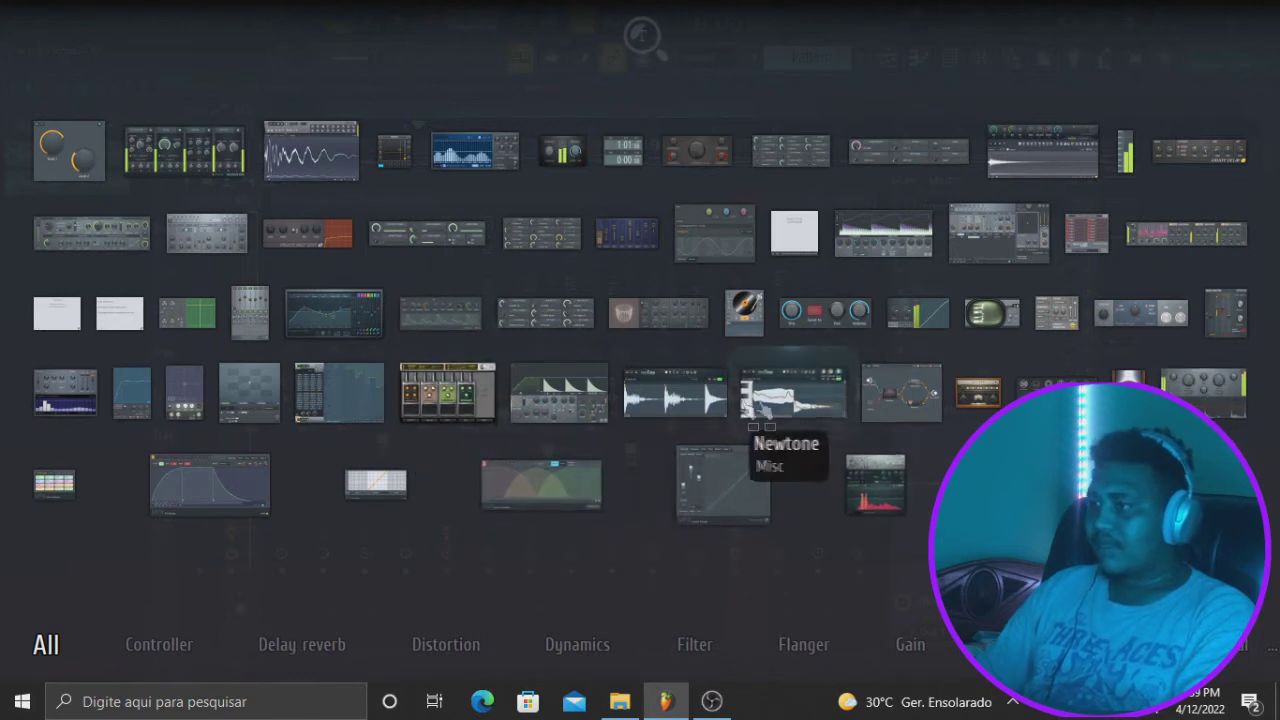
drag(394, 150, 961, 234)
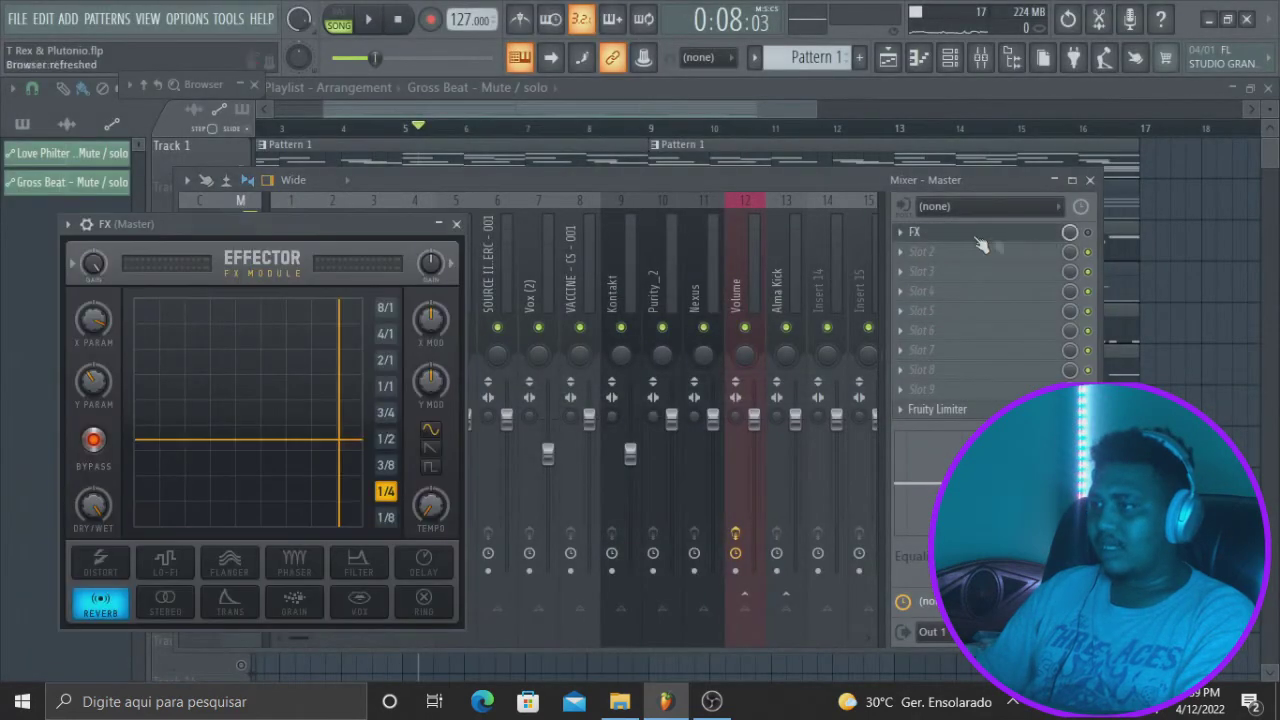
Switch Effector from reverb to delay, reposition its XY point and compare it with bypass during playback
click(1095, 240)
drag(133, 222, 439, 148)
key(space)
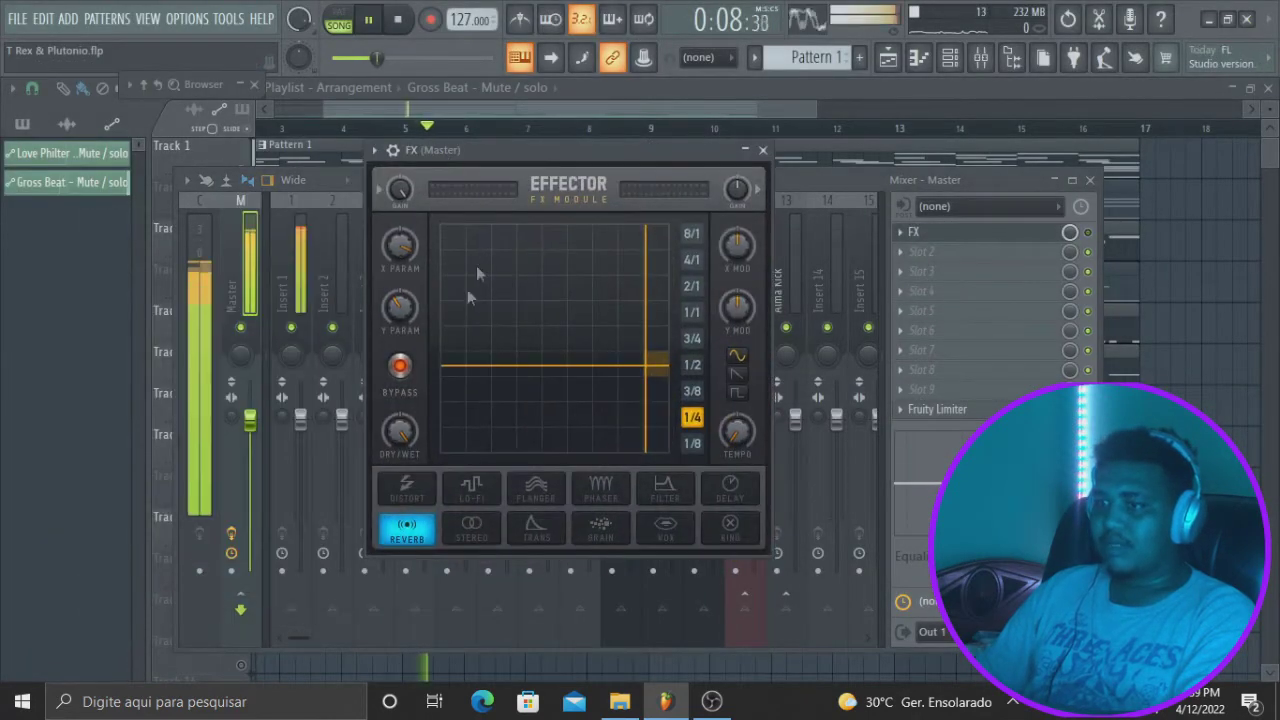
click(400, 367)
drag(553, 366, 634, 363)
click(730, 488)
click(400, 367)
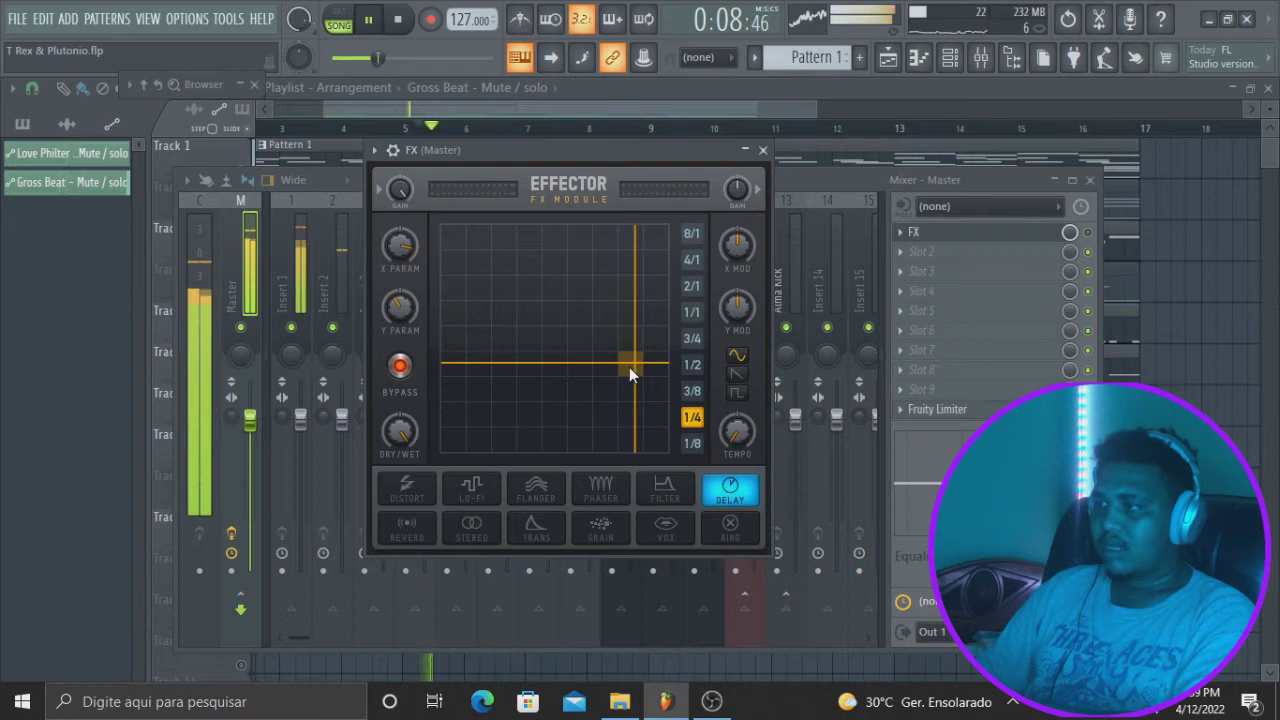
key(space)
key(space)
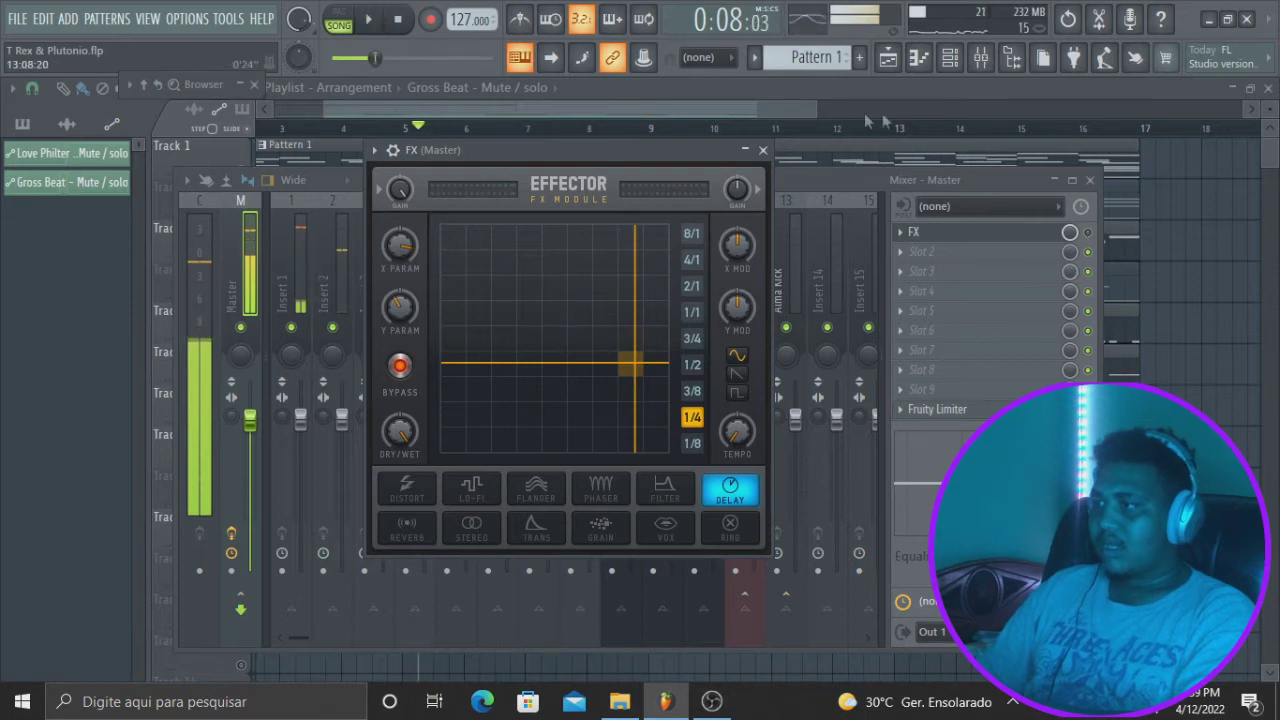
Delete the Gross Beat mute automation clip from Track 10
click(786, 132)
right_click(447, 525)
right_click(460, 516)
Reopen Effector on the Master and audition its delay with bypass off and the XY point moved higher
click(988, 61)
key(space)
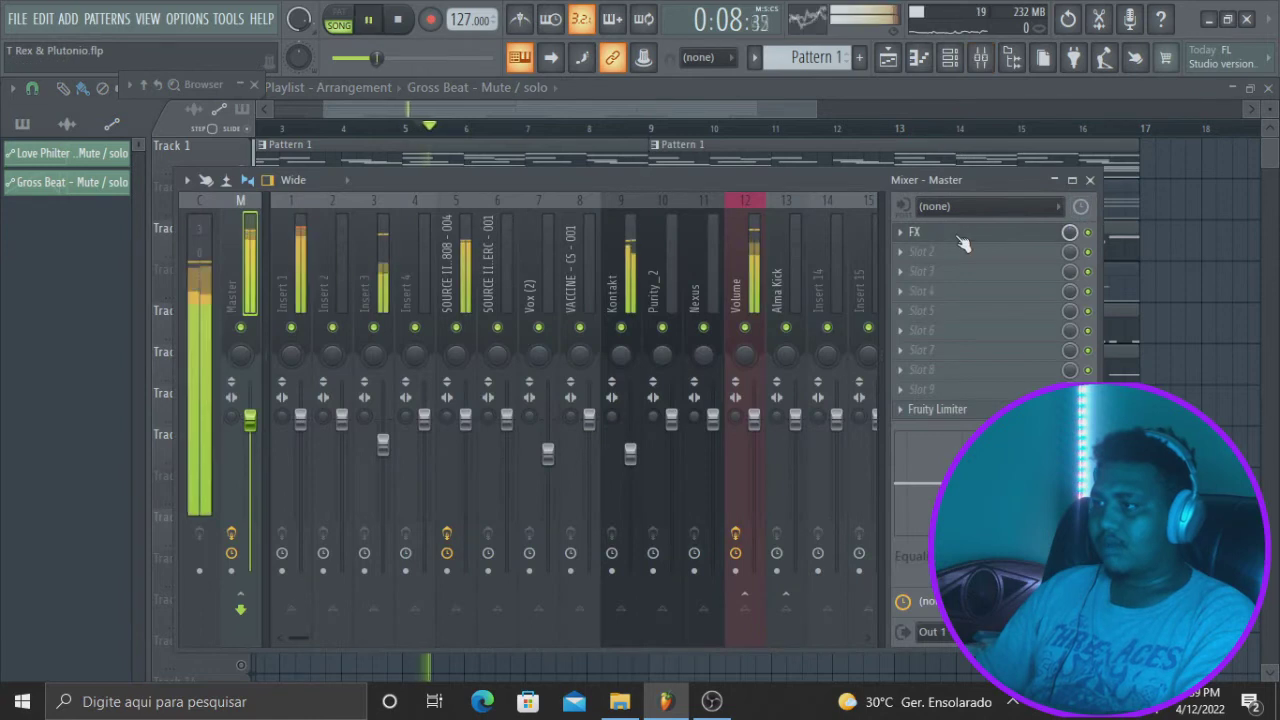
click(960, 238)
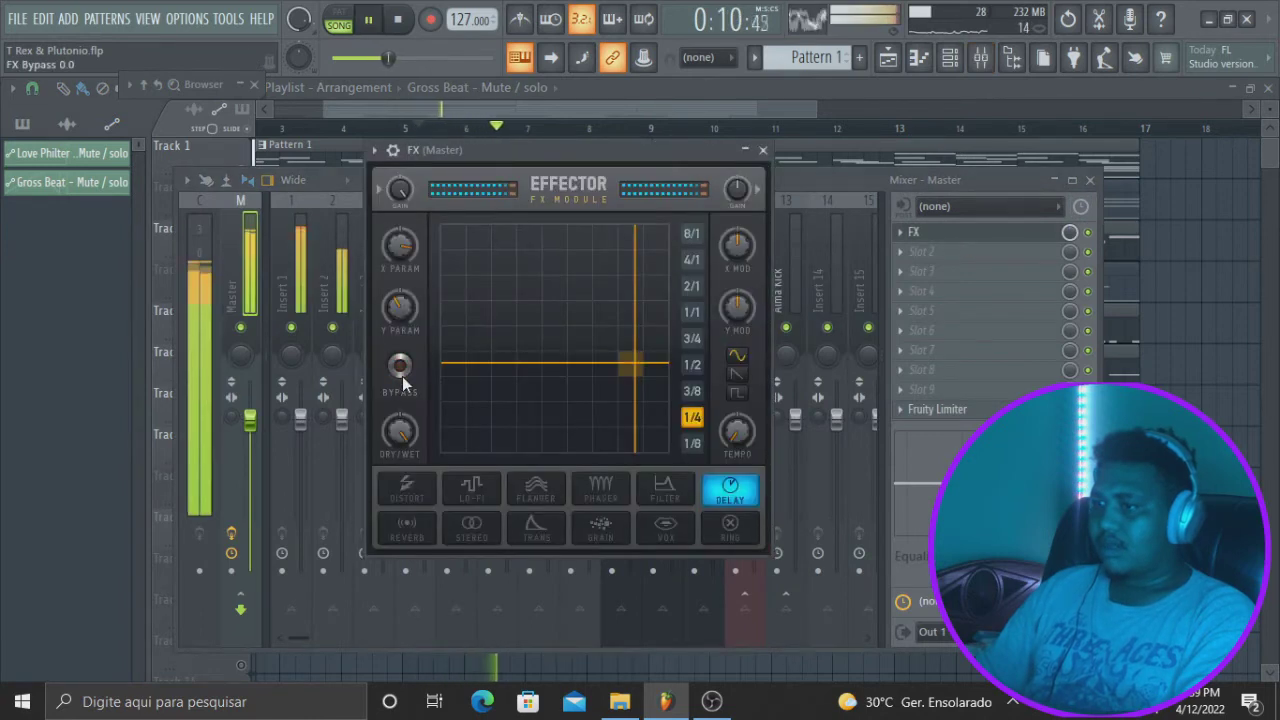
drag(627, 374, 609, 252)
key(space)
Audition Effector's phaser, distort, lo-fi, vox and grain effects with the XY point moved to the pad's upper-left area
click(612, 490)
key(space)
drag(613, 400, 514, 298)
click(407, 487)
click(490, 495)
click(615, 487)
click(666, 530)
click(600, 530)
key(space)
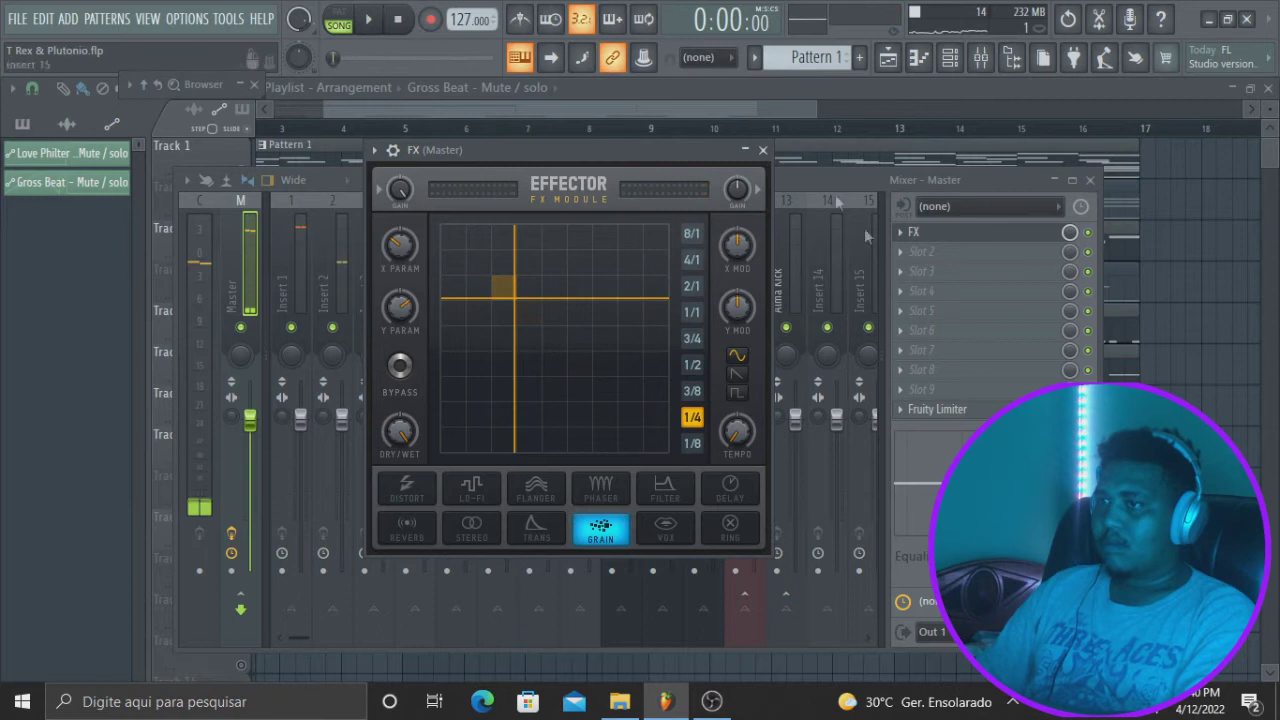
Clear Effector from the Master track's first effect slot and return to the playlist
click(900, 232)
click(940, 256)
key(Return)
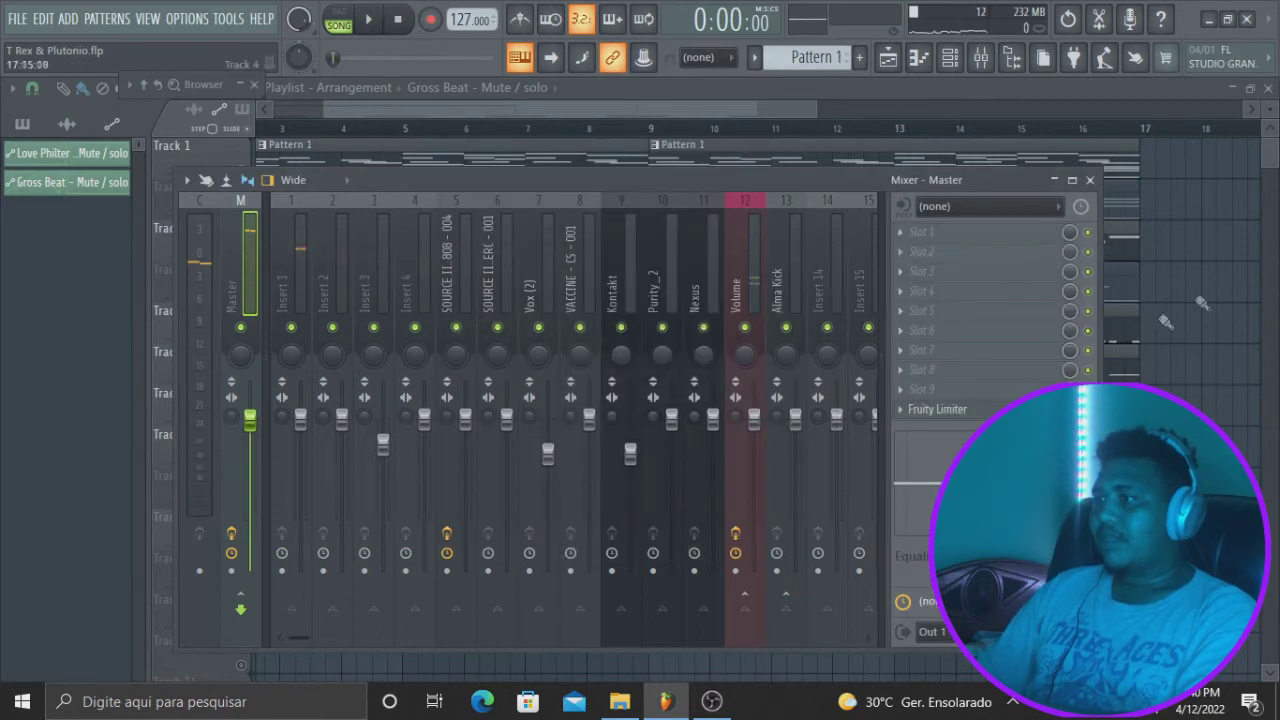
click(726, 104)
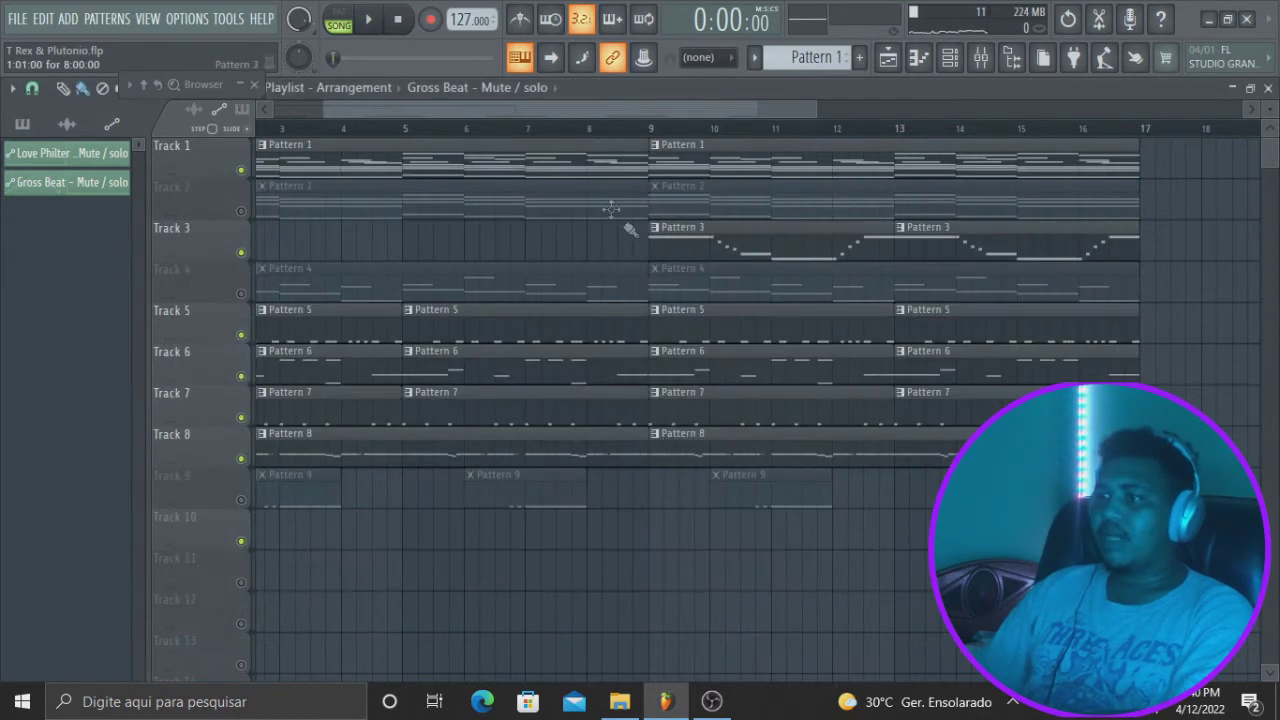
Restore the Pattern 3 clips on Track 3 between bars 1 and 9, and mute the track
drag(714, 246, 258, 246)
drag(415, 229, 264, 242)
click(510, 240)
drag(510, 239, 860, 238)
drag(766, 108, 980, 108)
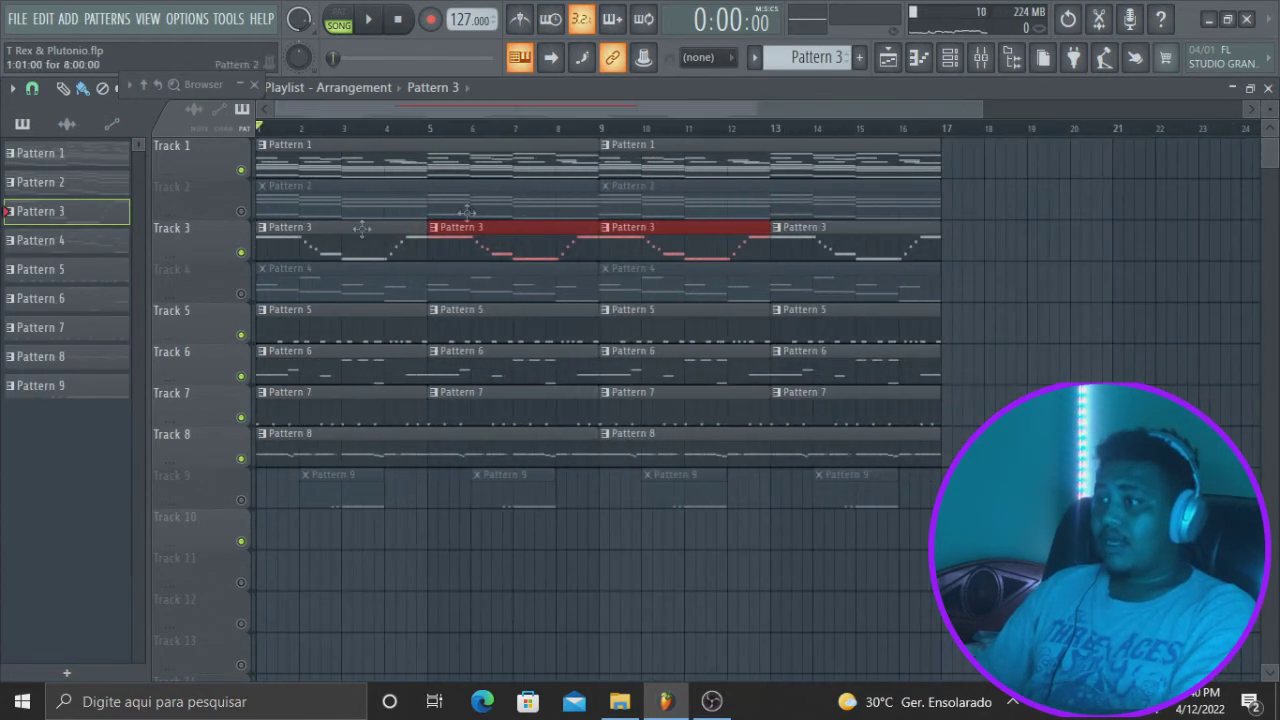
click(242, 252)
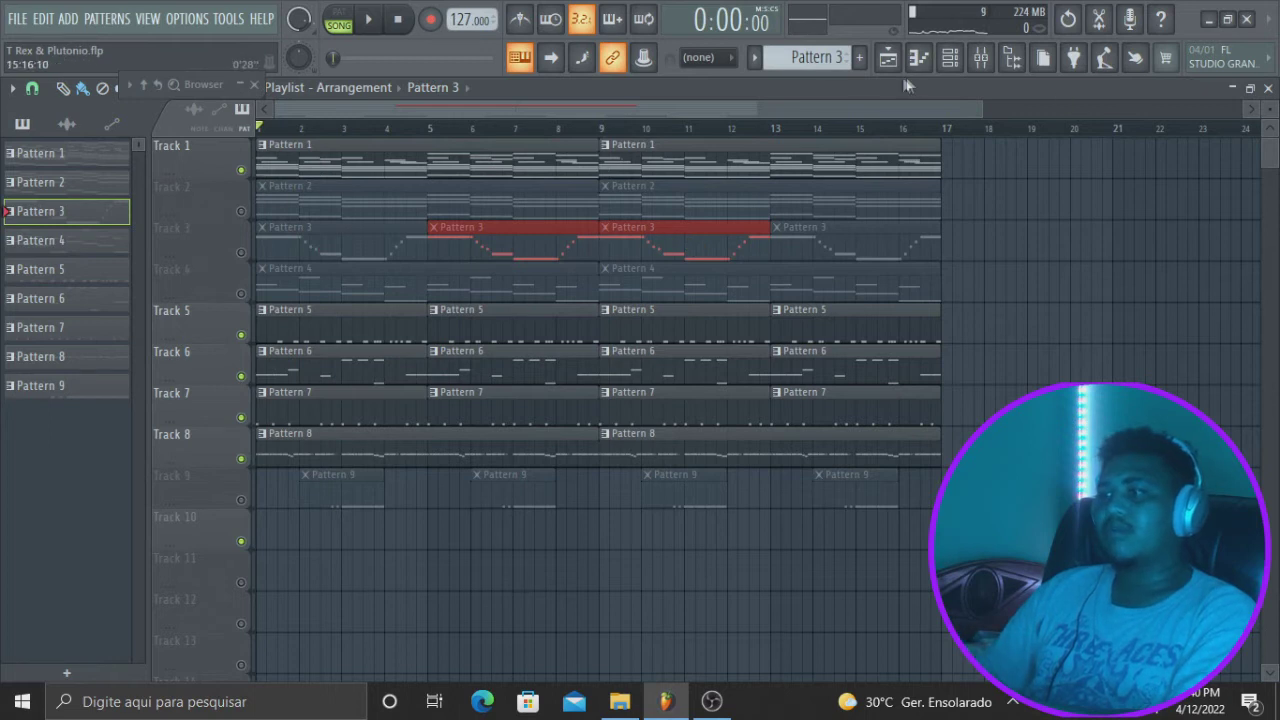
Unmute Track 2, mute Track 1, and audition the arrangement with the Pattern 2 chords
click(240, 211)
click(240, 170)
key(space)
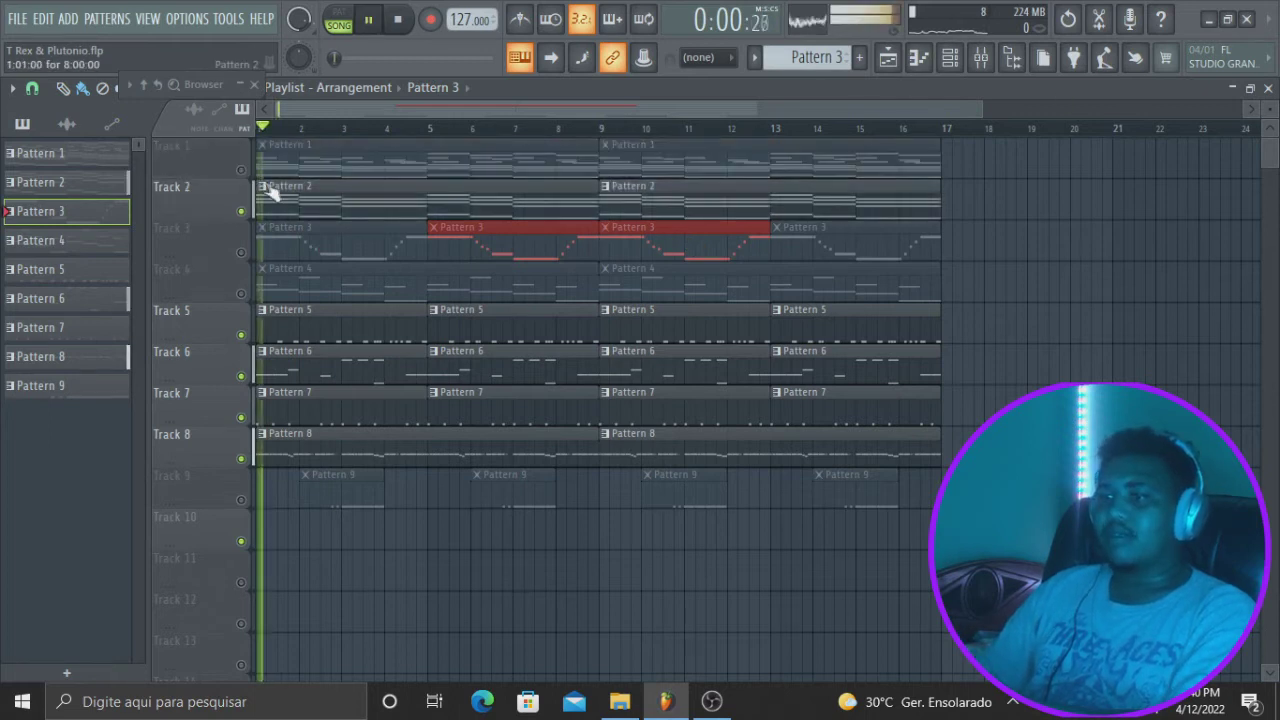
key(space)
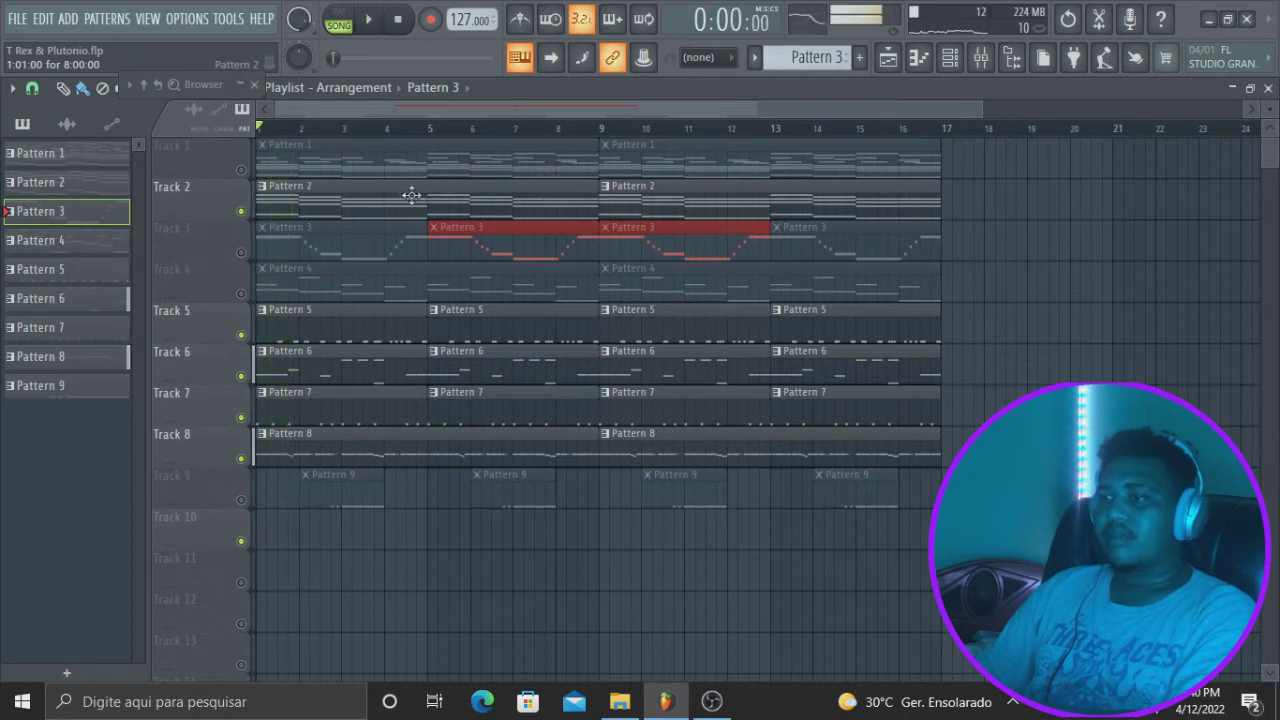
Open Pattern 2's Kontakt notes in the piano roll and audition the pattern alone, then the song from the playlist
double_click(503, 205)
key(space)
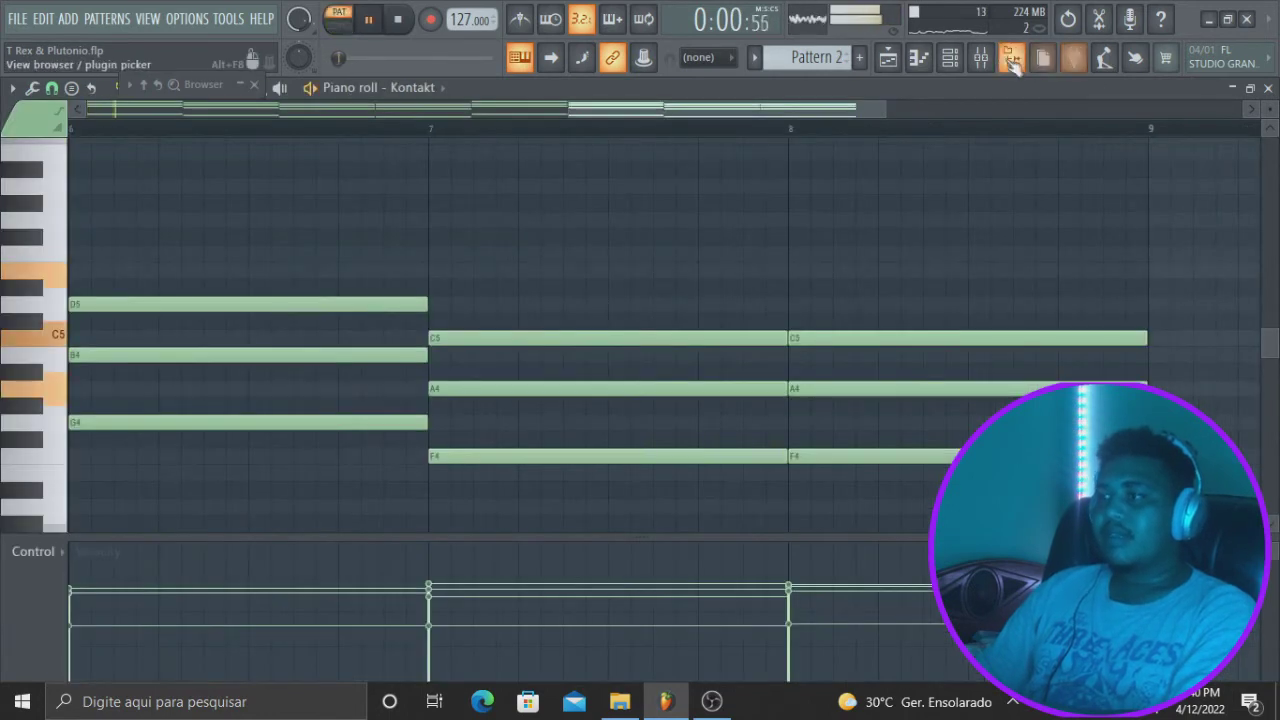
click(990, 60)
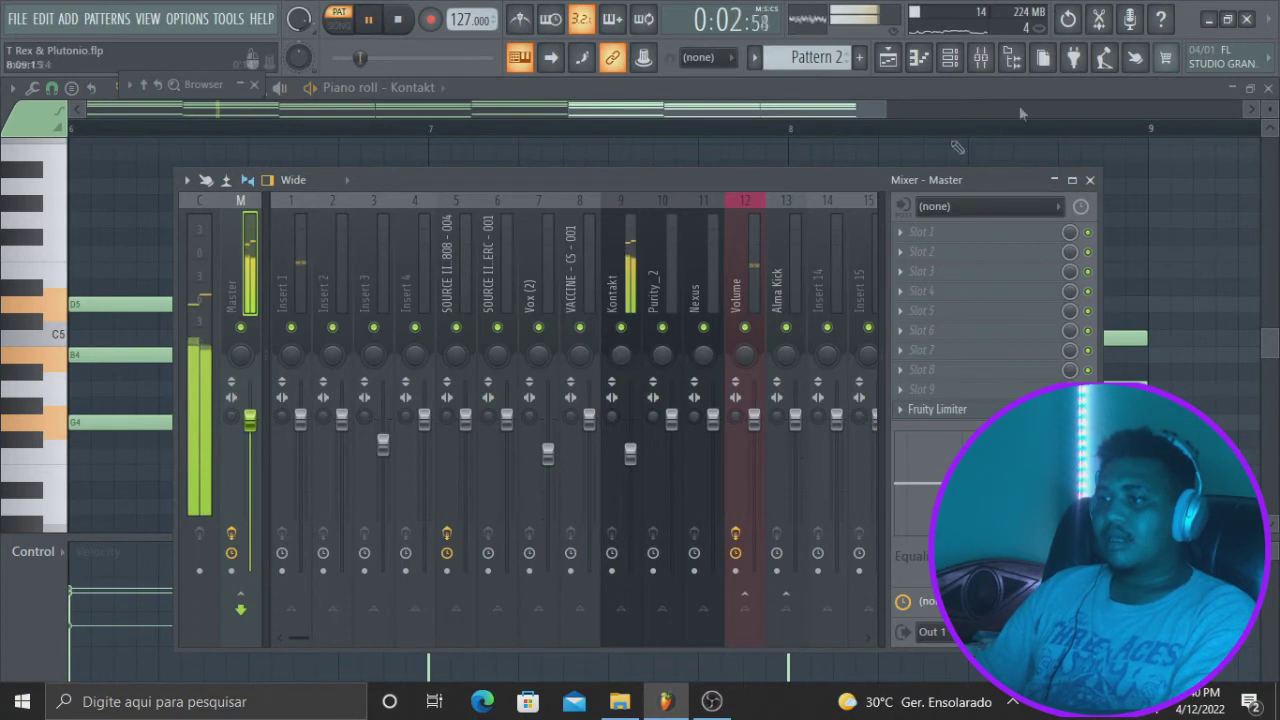
click(899, 62)
key(space)
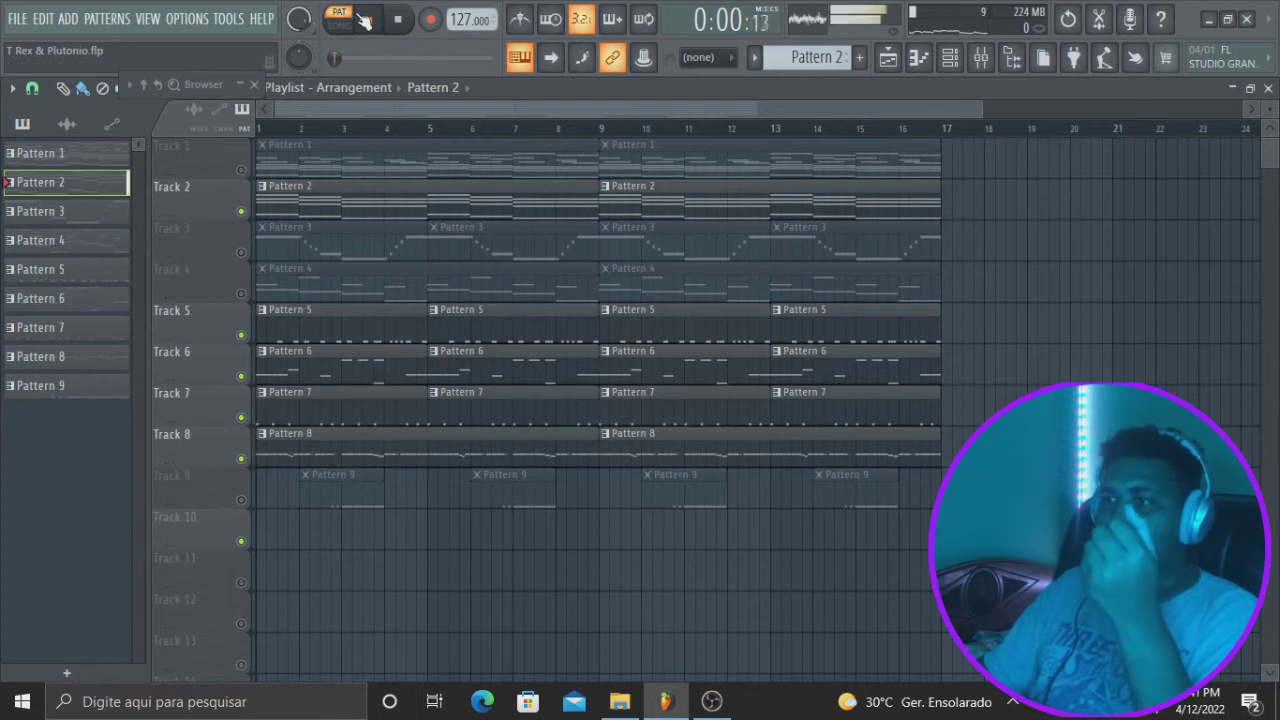
click(340, 28)
key(space)
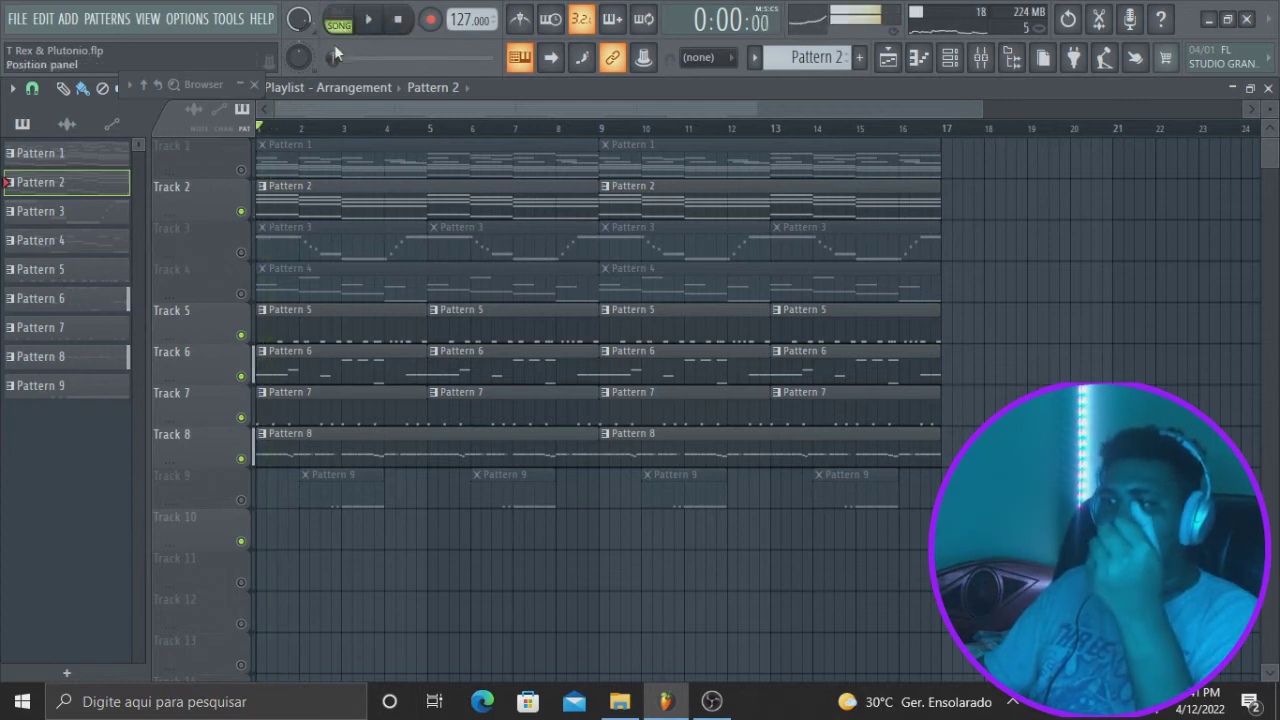
click(404, 26)
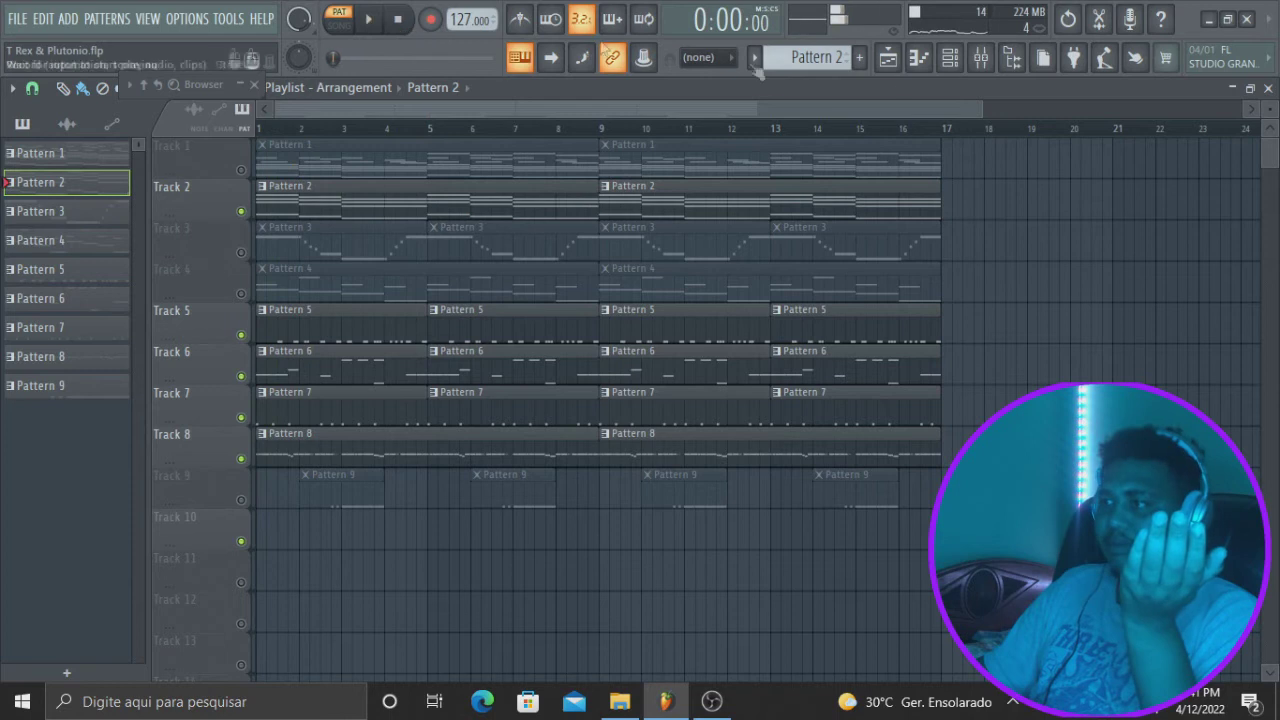
Load Gross Beat into the first effect slot of the Kontakt mixer track
key(F9)
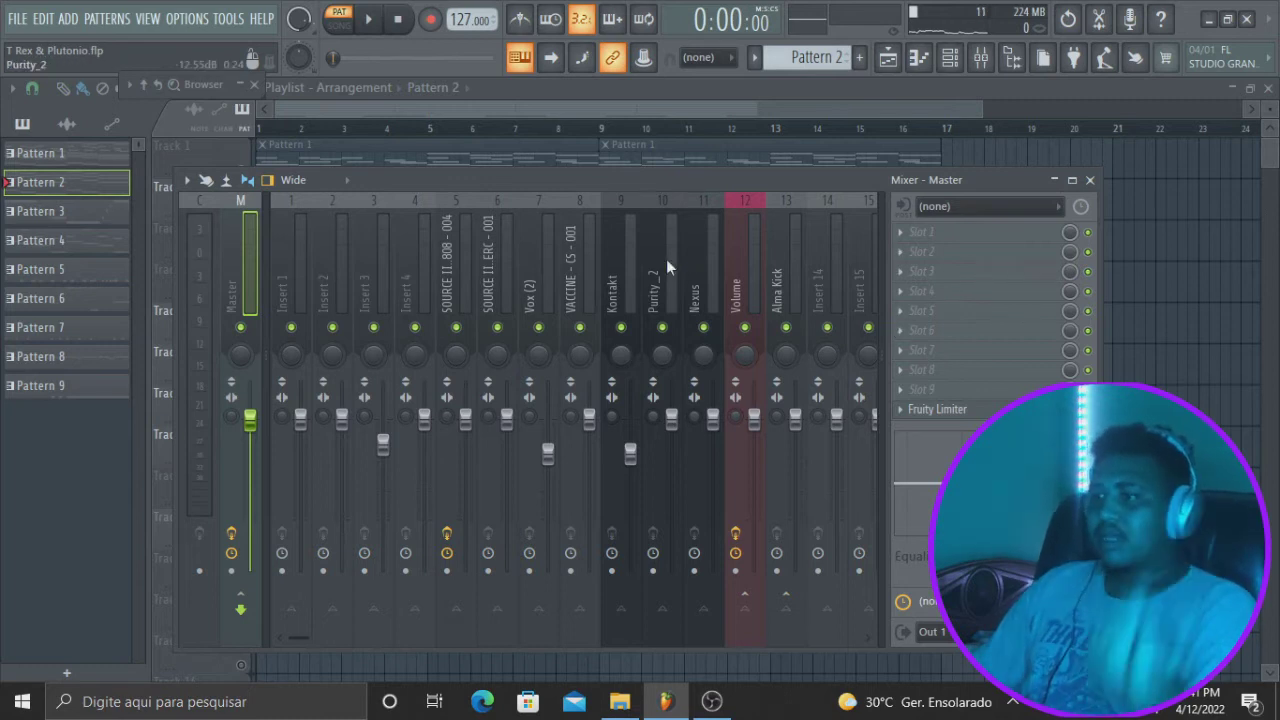
key(space)
key(space)
click(615, 291)
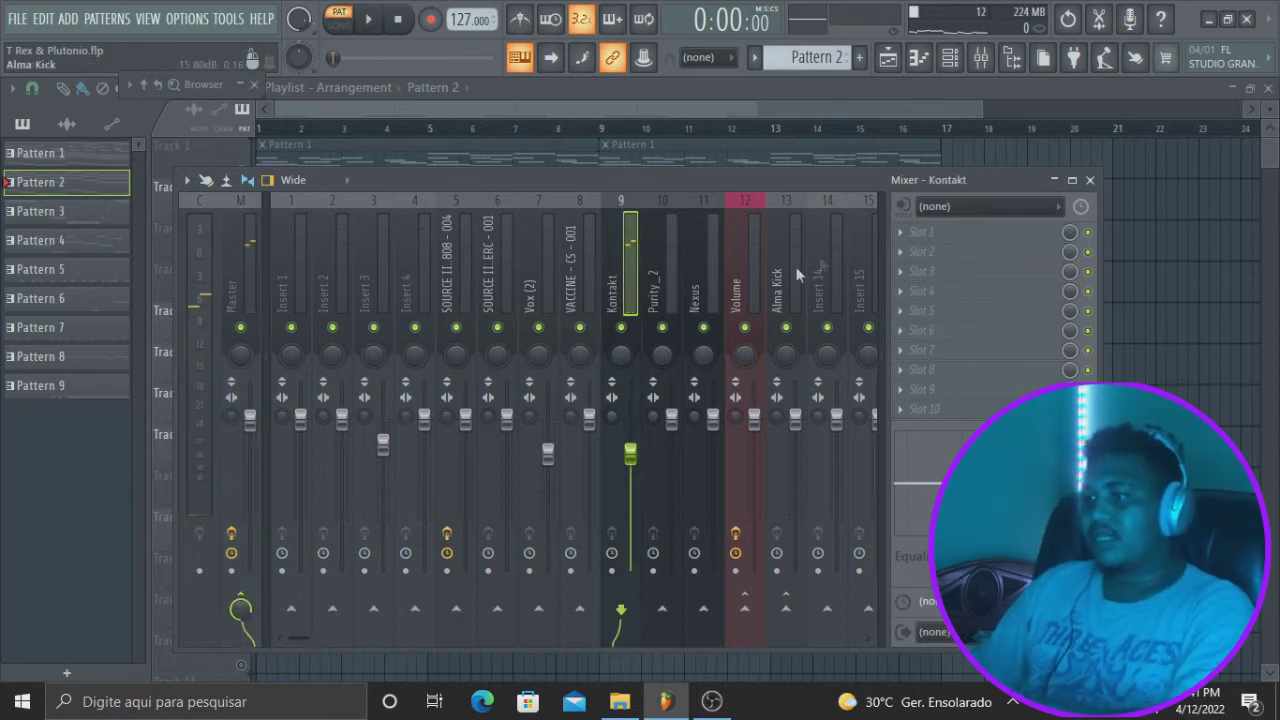
middle_click(899, 233)
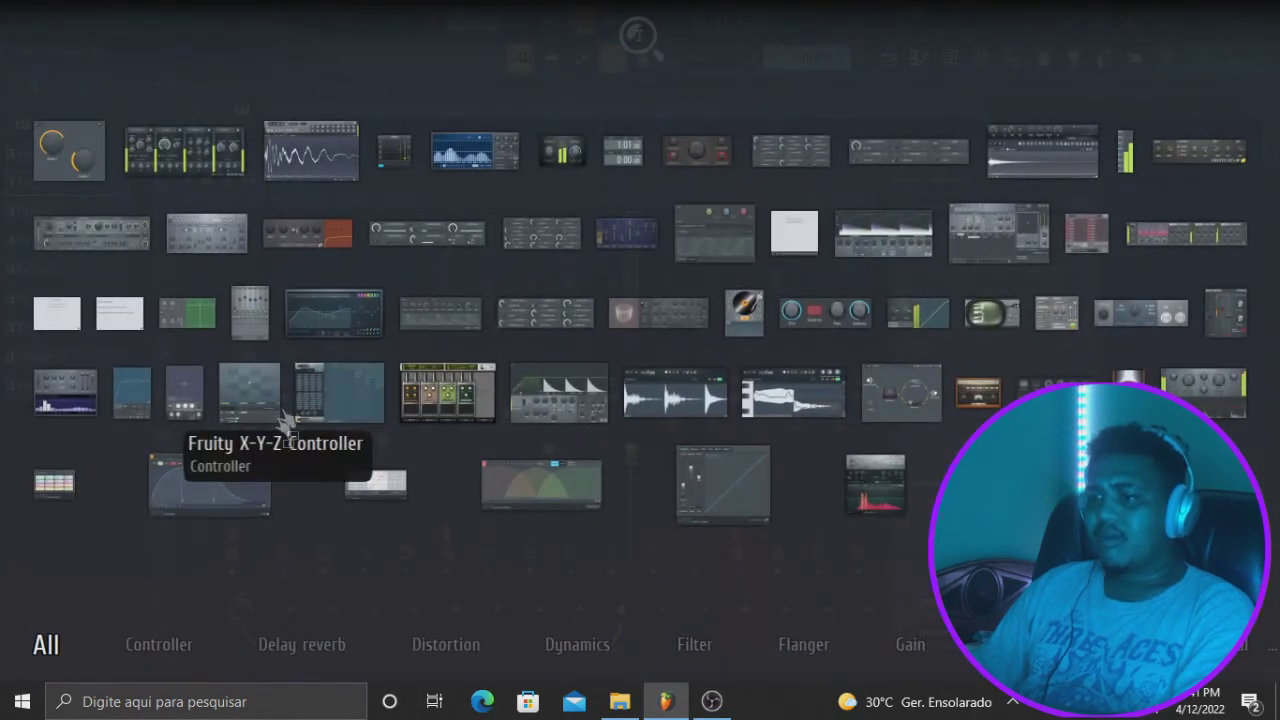
drag(314, 409, 971, 234)
Audition Gross Beat's Basic 2, Basic 6, Chaos 3, Complex 5 and Basic 11 time patterns on Pattern 2
key(space)
click(264, 388)
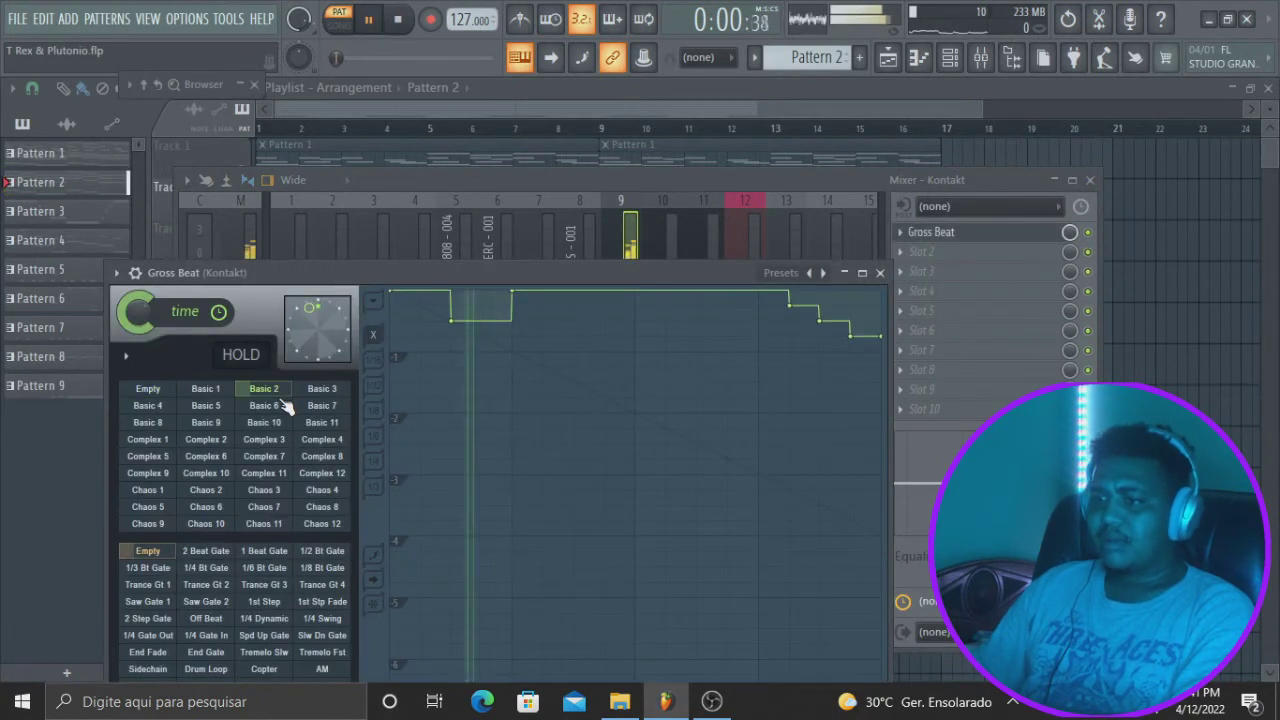
click(281, 410)
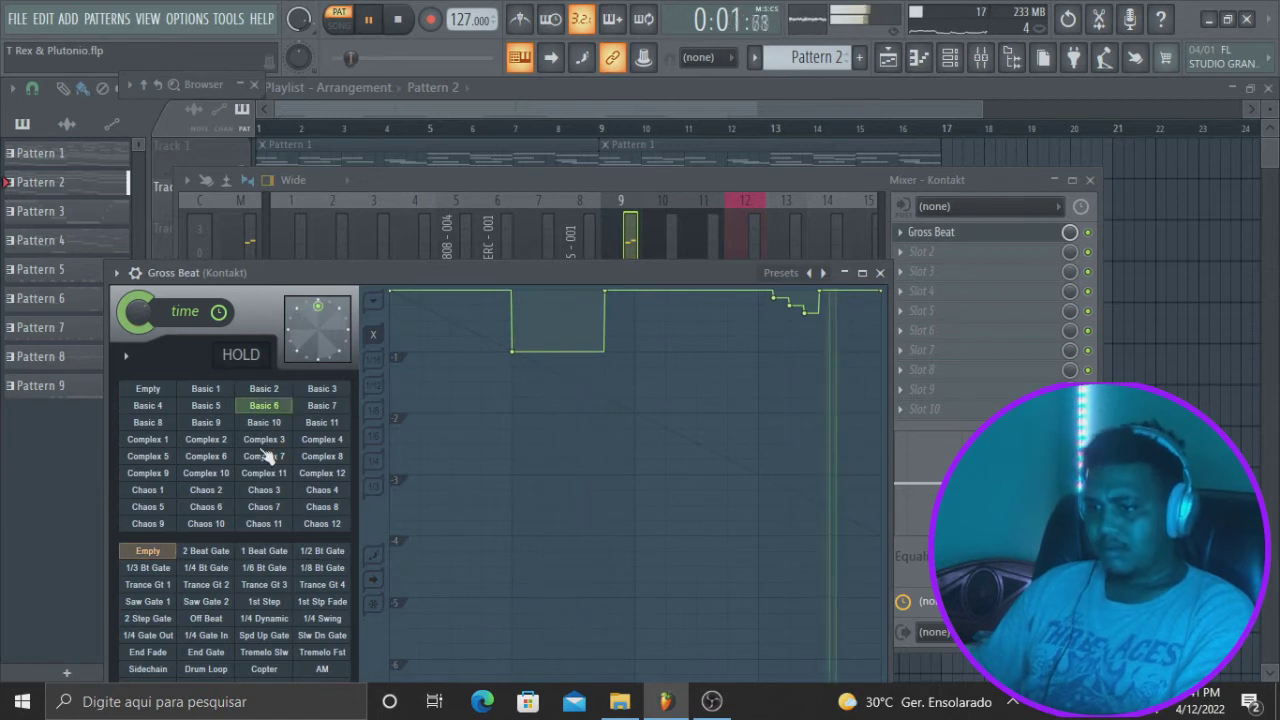
click(264, 490)
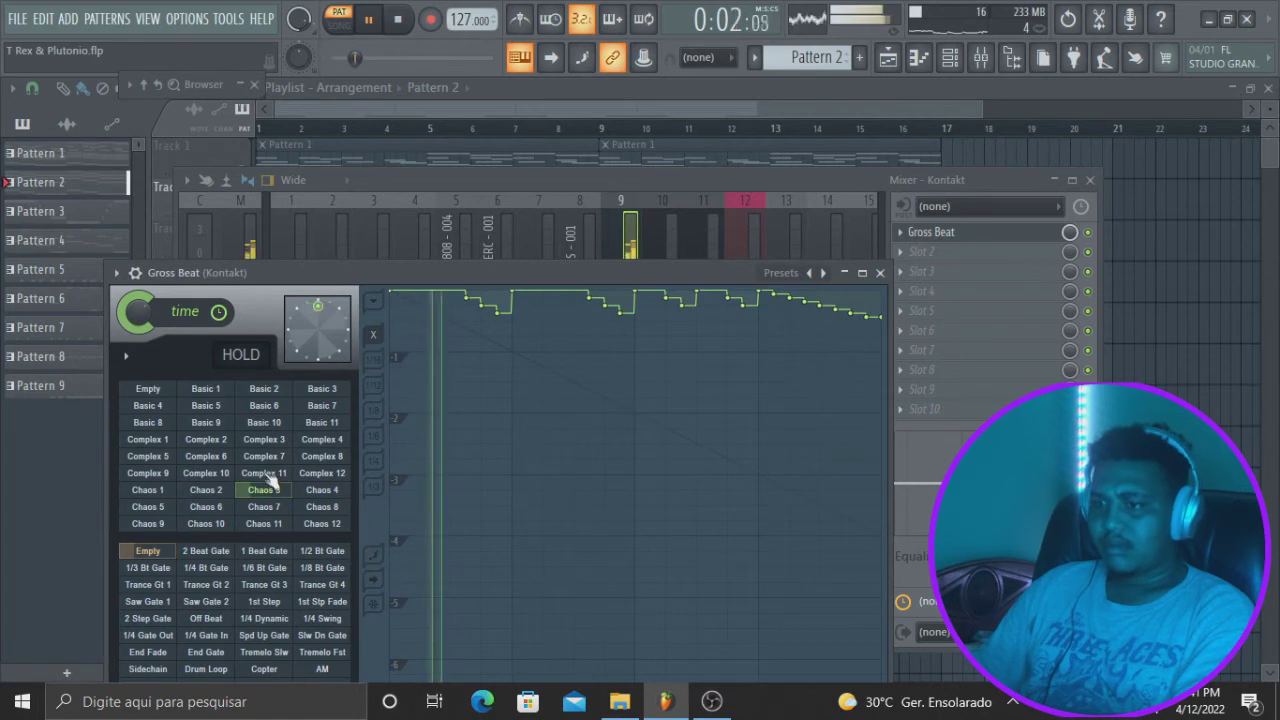
click(140, 457)
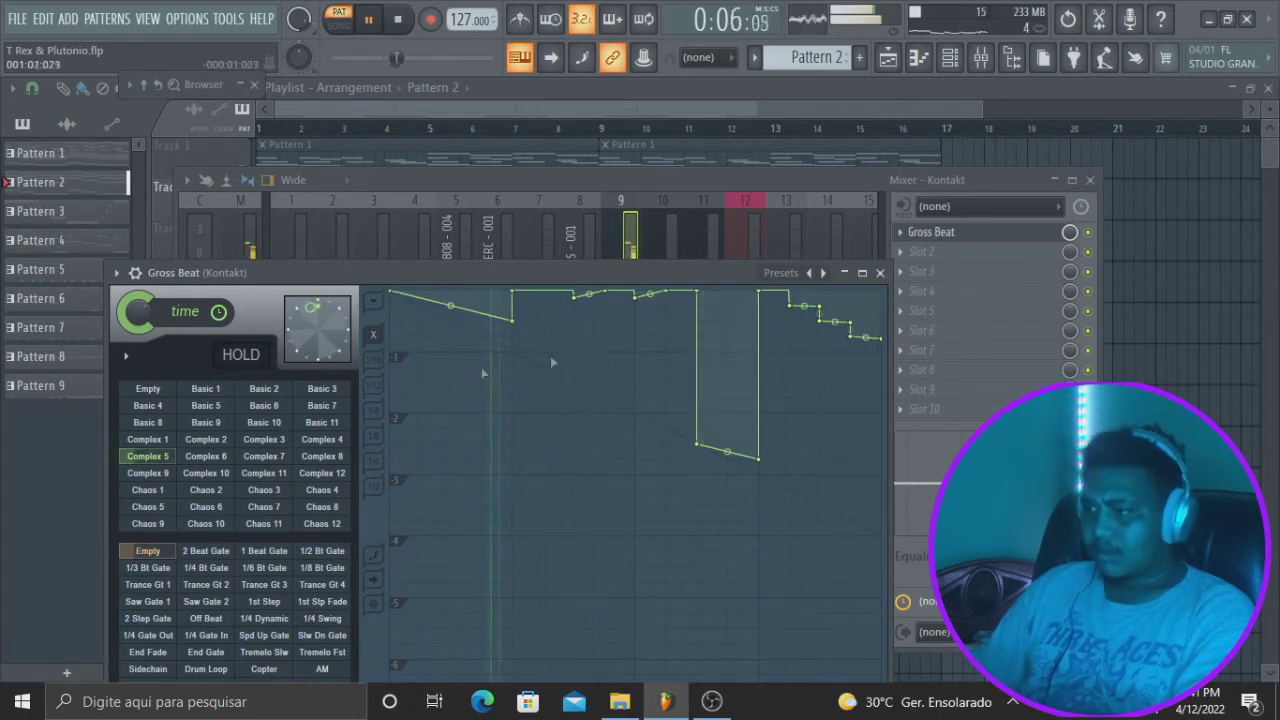
click(330, 423)
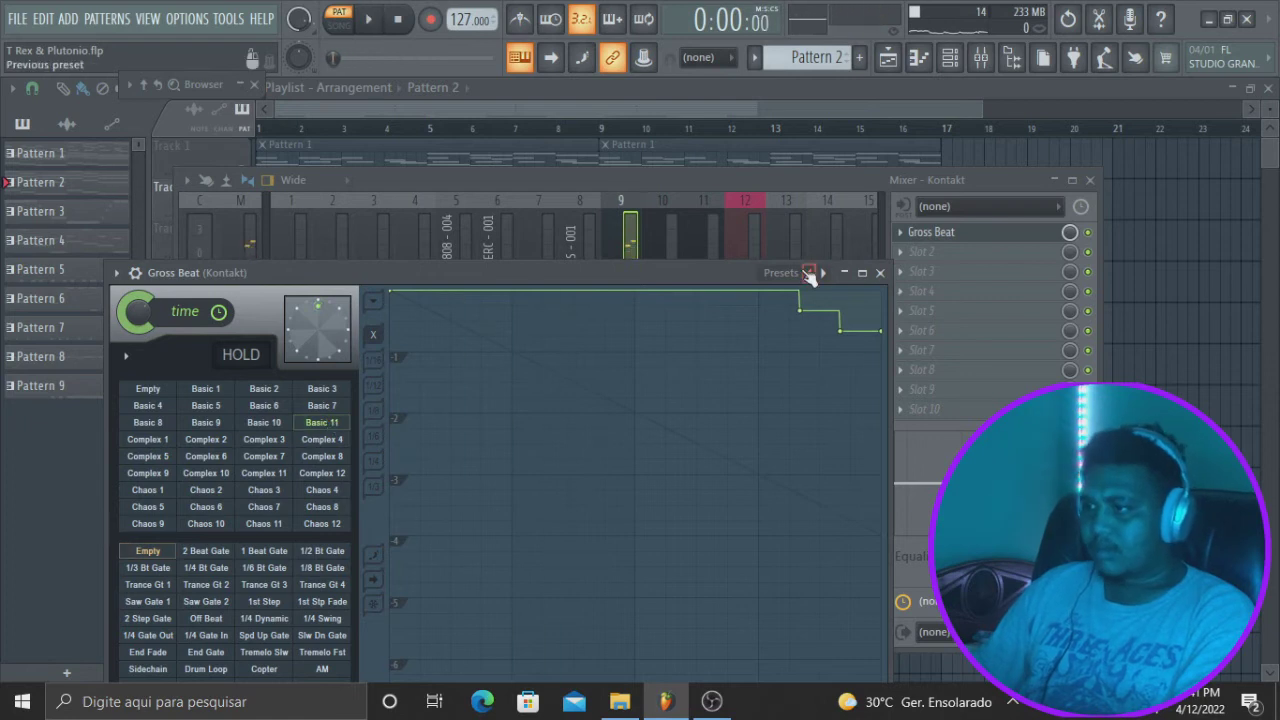
Load Gross Beat's Turntablist preset, move its window higher, and audition the 3/4 Scratch time pattern
click(805, 272)
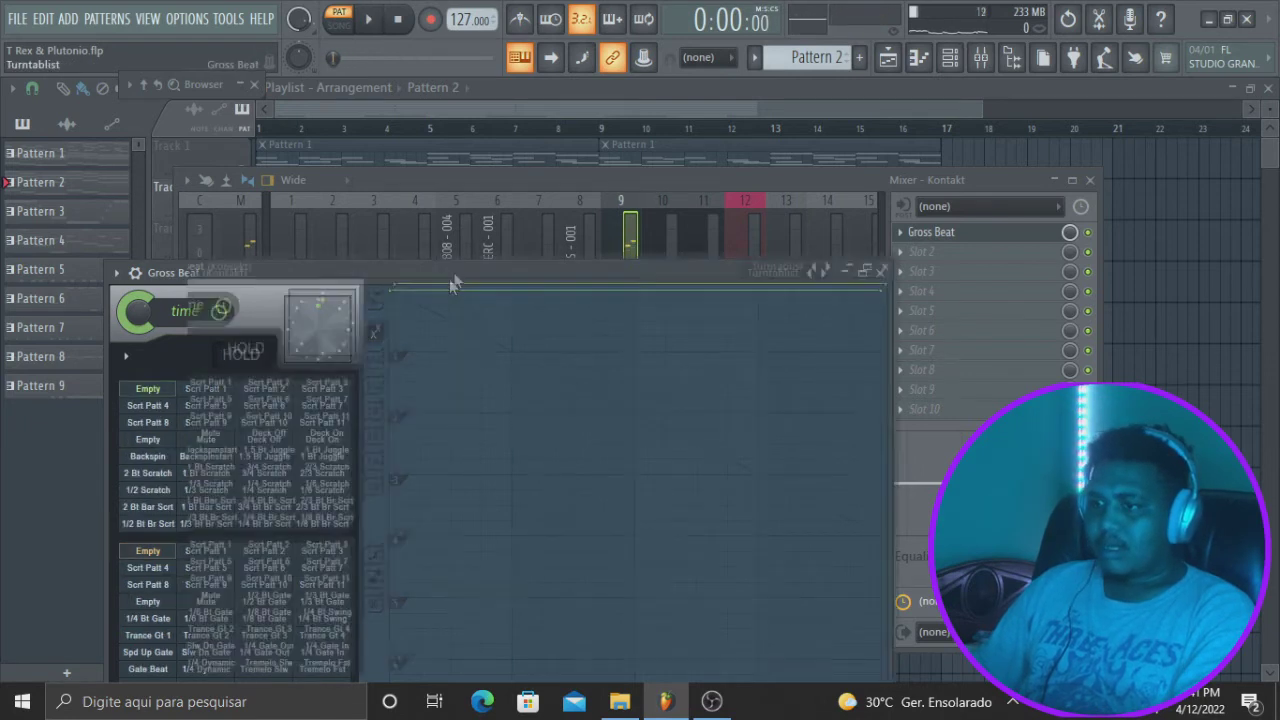
drag(451, 280, 559, 170)
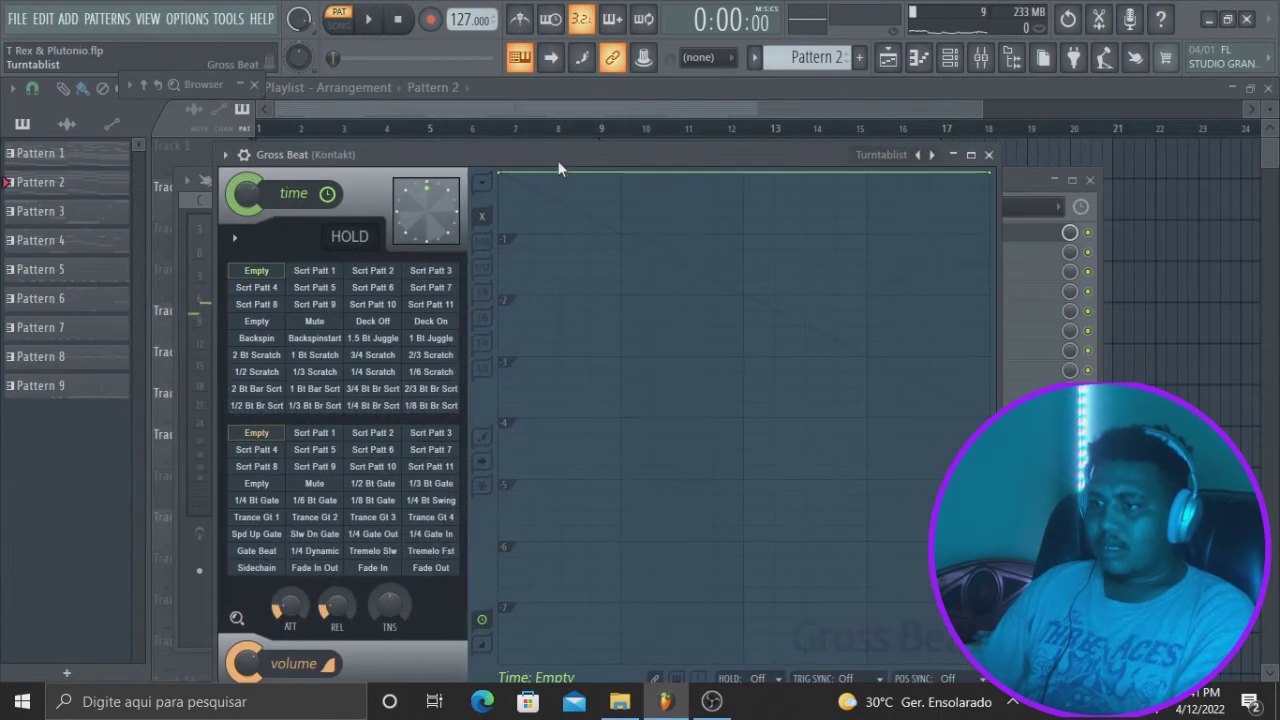
click(380, 358)
key(space)
Audition Gross Beat's Scrt Patt 6, 2 and 1 with the volume pattern Empty, and choose Scrt Patt 3 as the time pattern
click(372, 288)
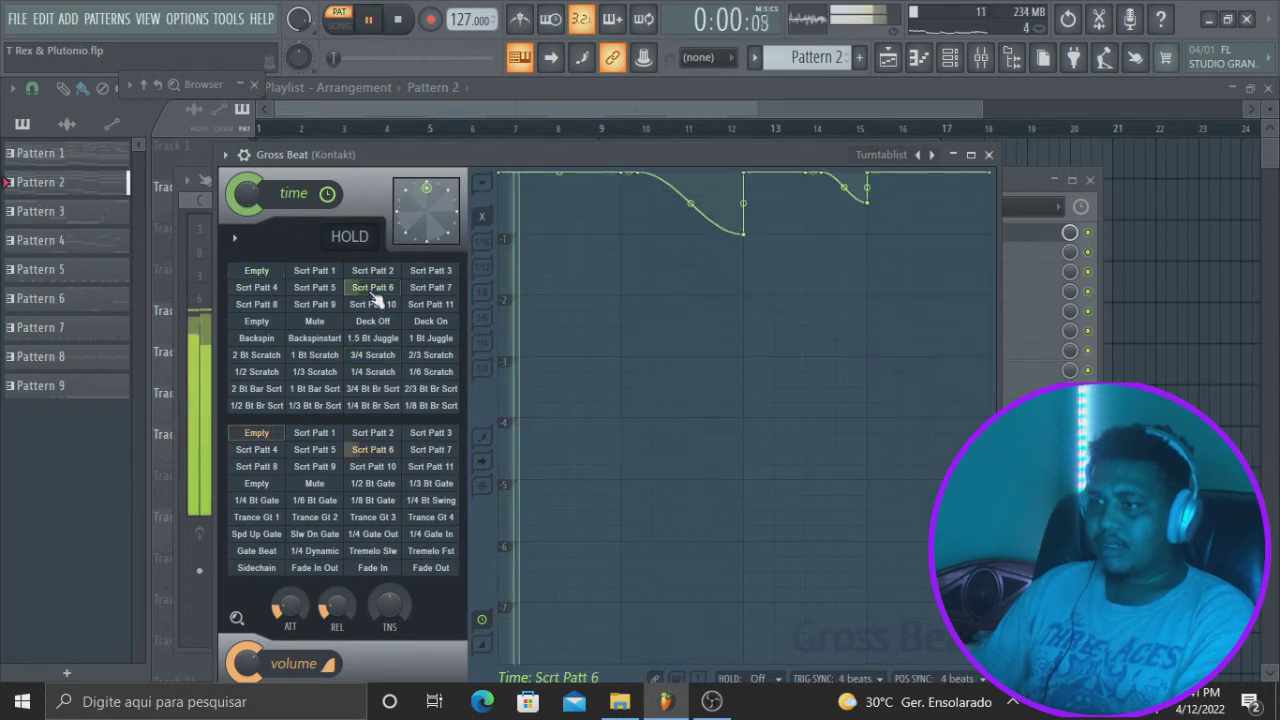
click(371, 273)
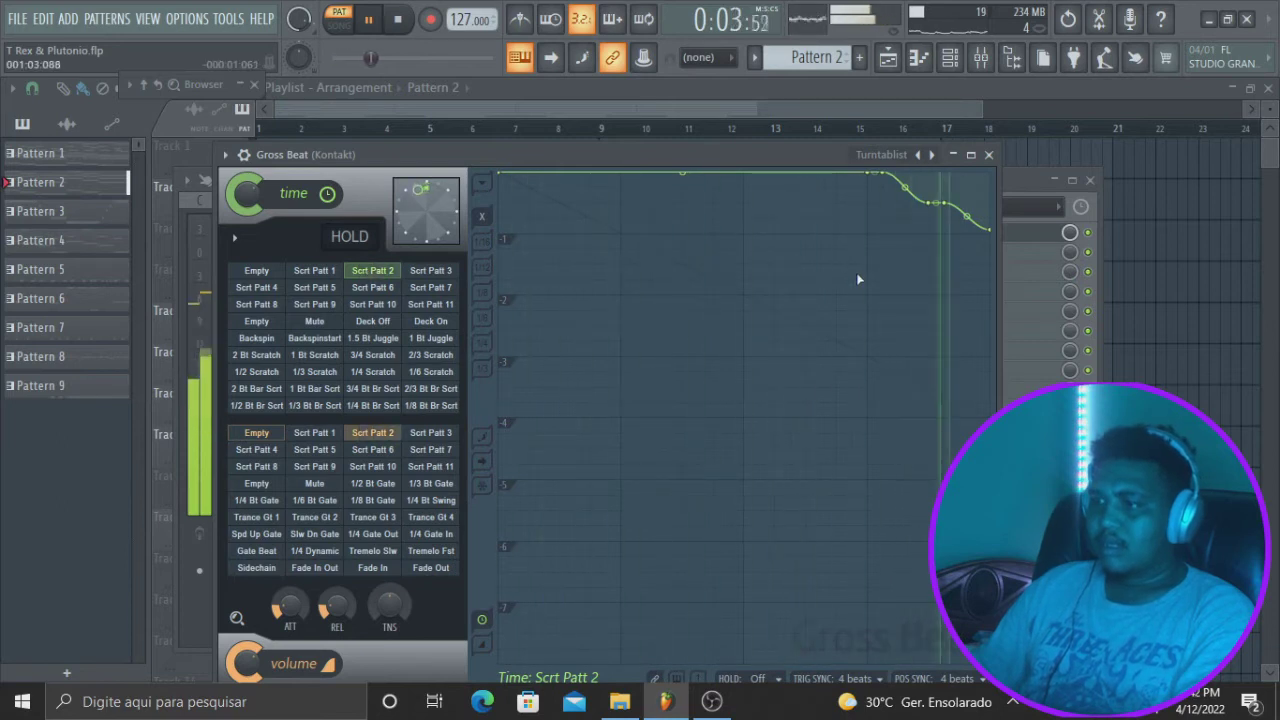
click(310, 274)
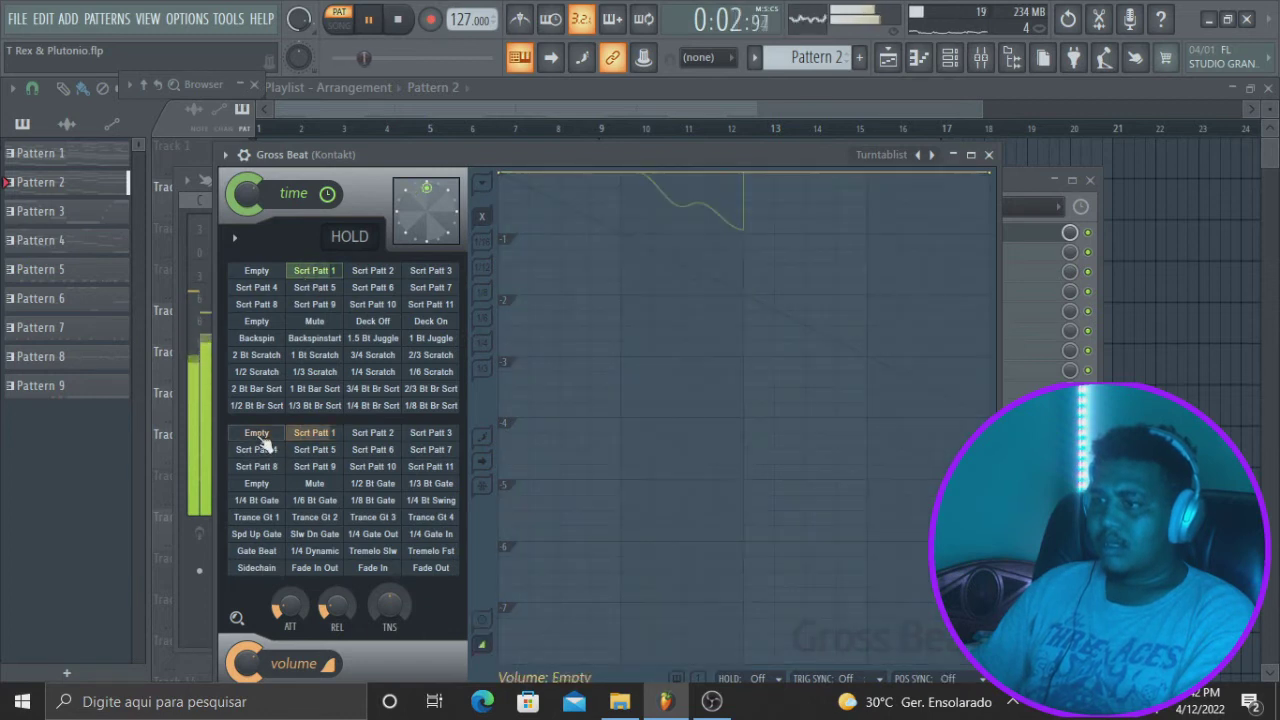
click(374, 273)
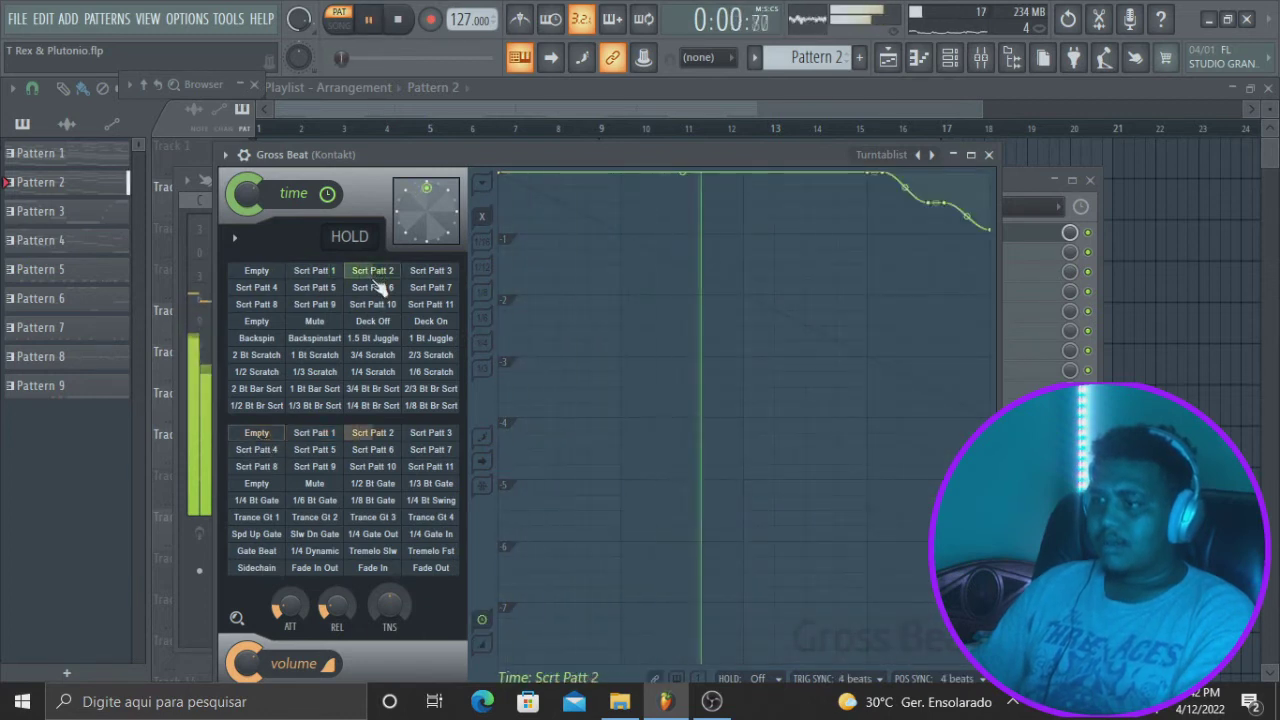
click(445, 278)
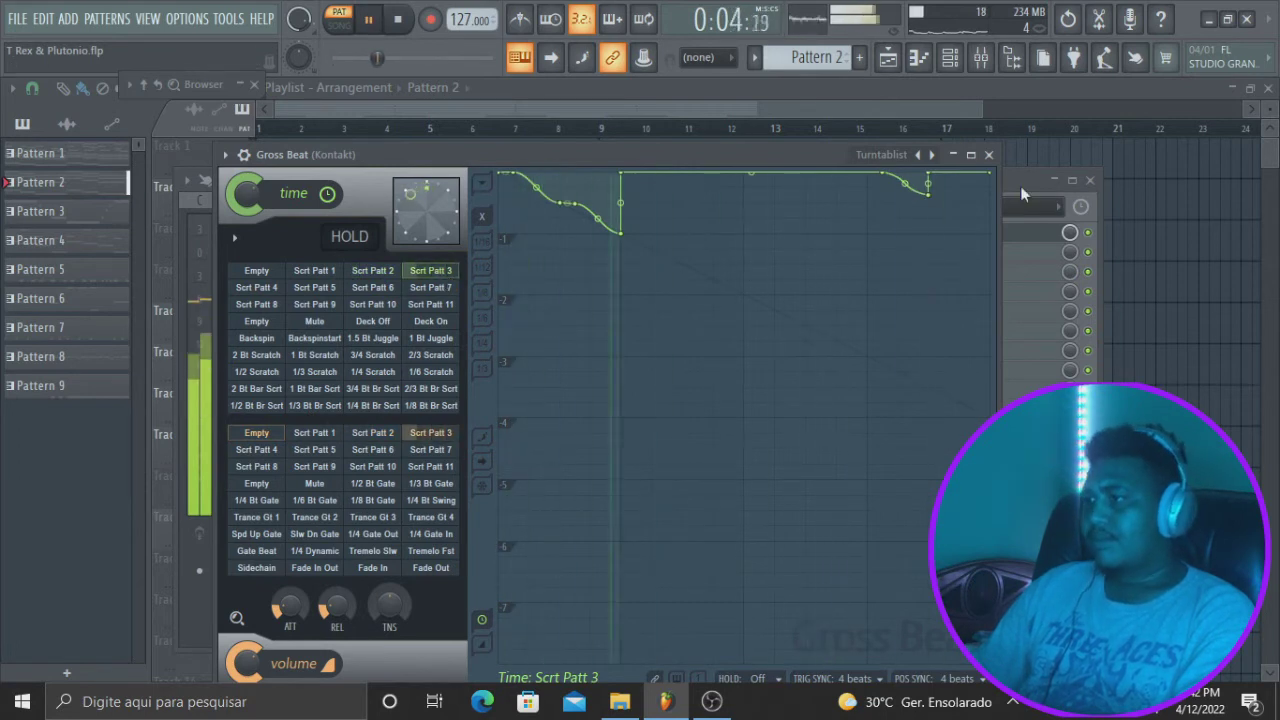
key(space)
Return to the playlist in song mode and audition the arrangement with Gross Beat on the Kontakt chords
key(F9)
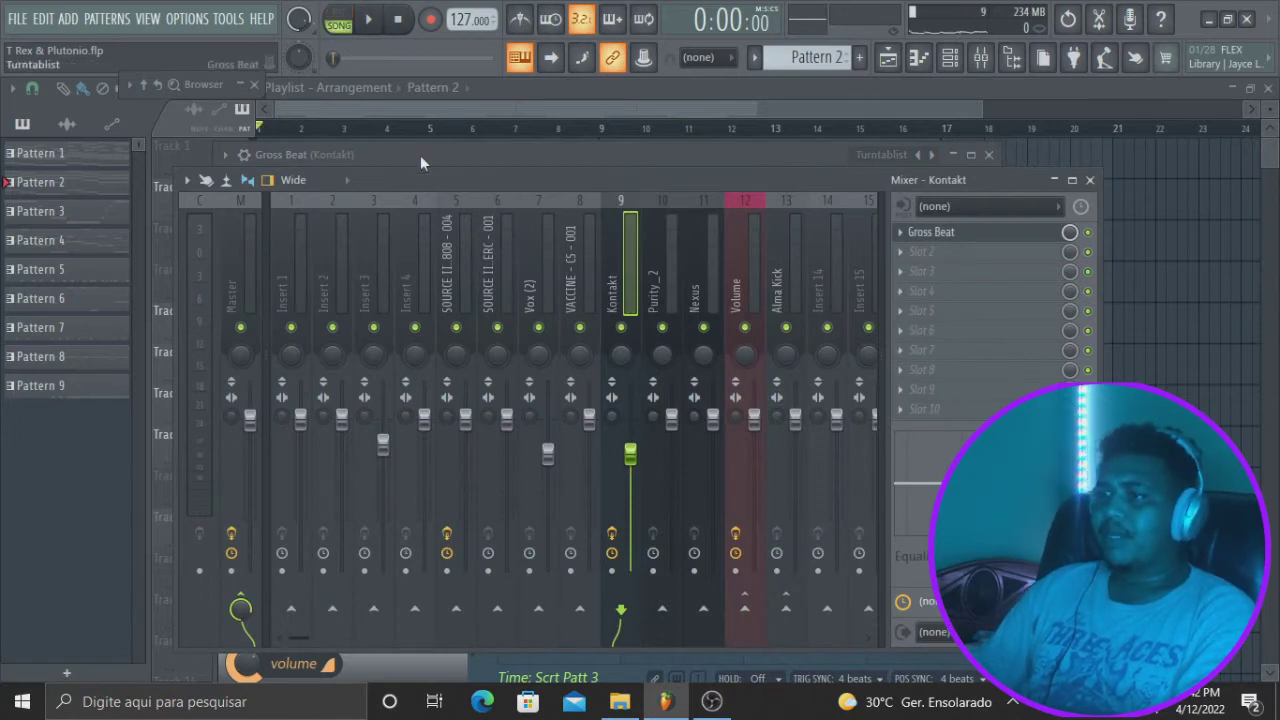
click(463, 104)
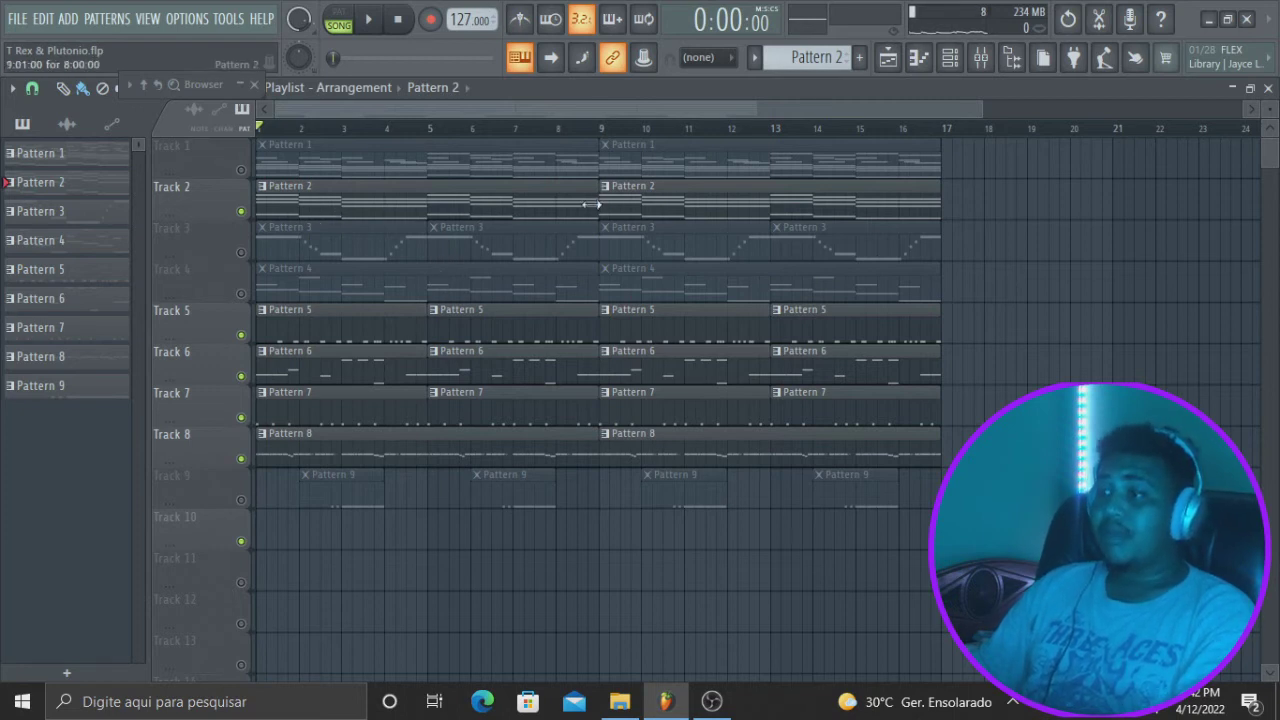
key(space)
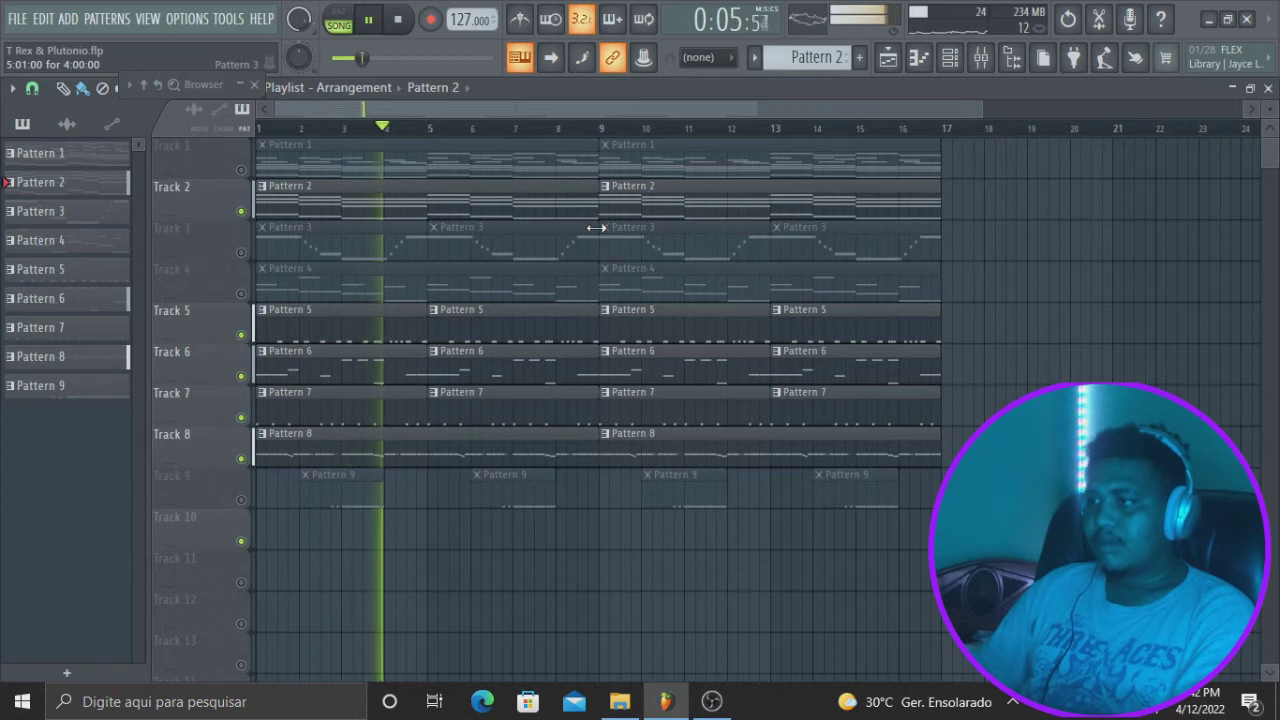
key(space)
Compare the song's playback with Gross Beat bypassed and enabled on the Kontakt mixer track
click(981, 62)
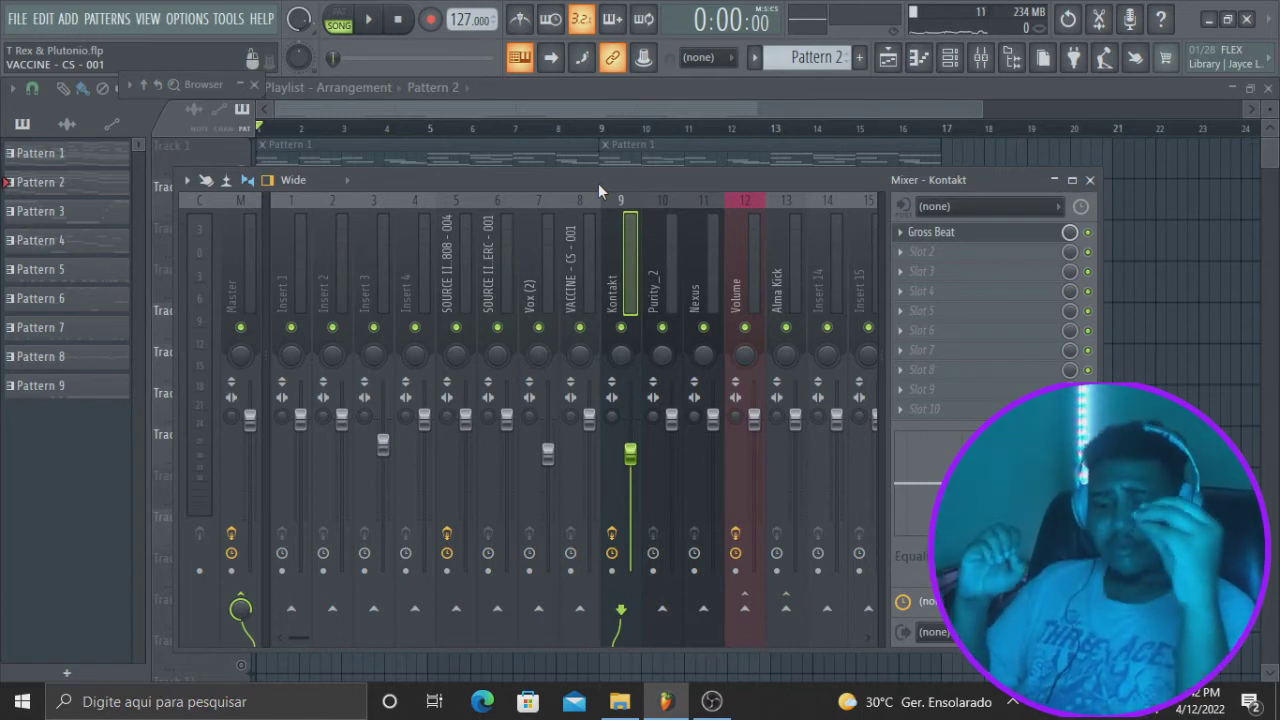
key(space)
click(1088, 232)
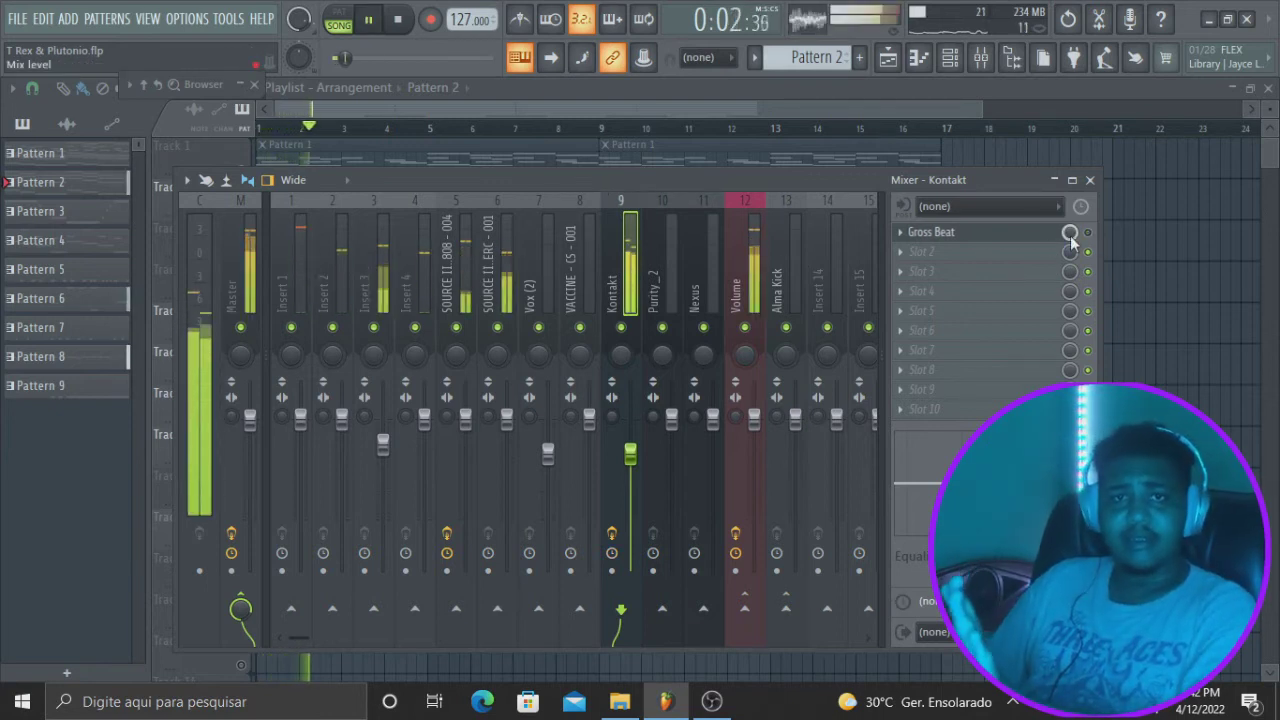
key(space)
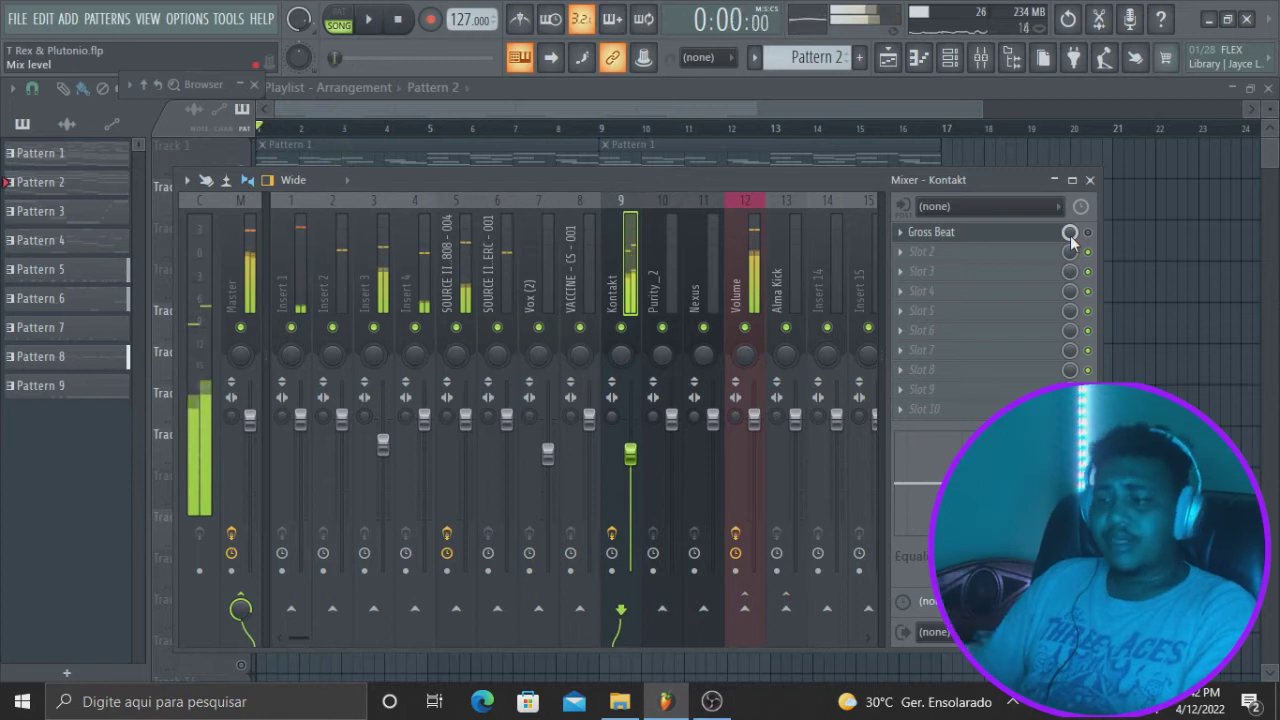
click(1088, 233)
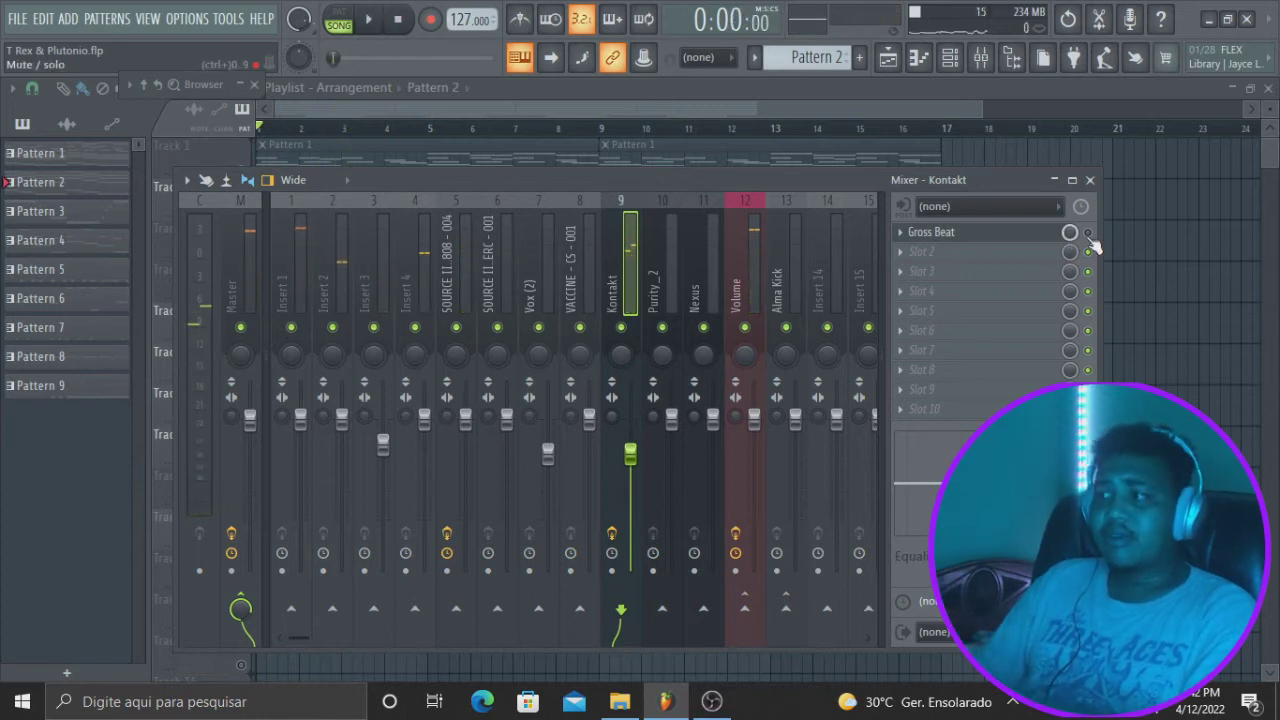
key(space)
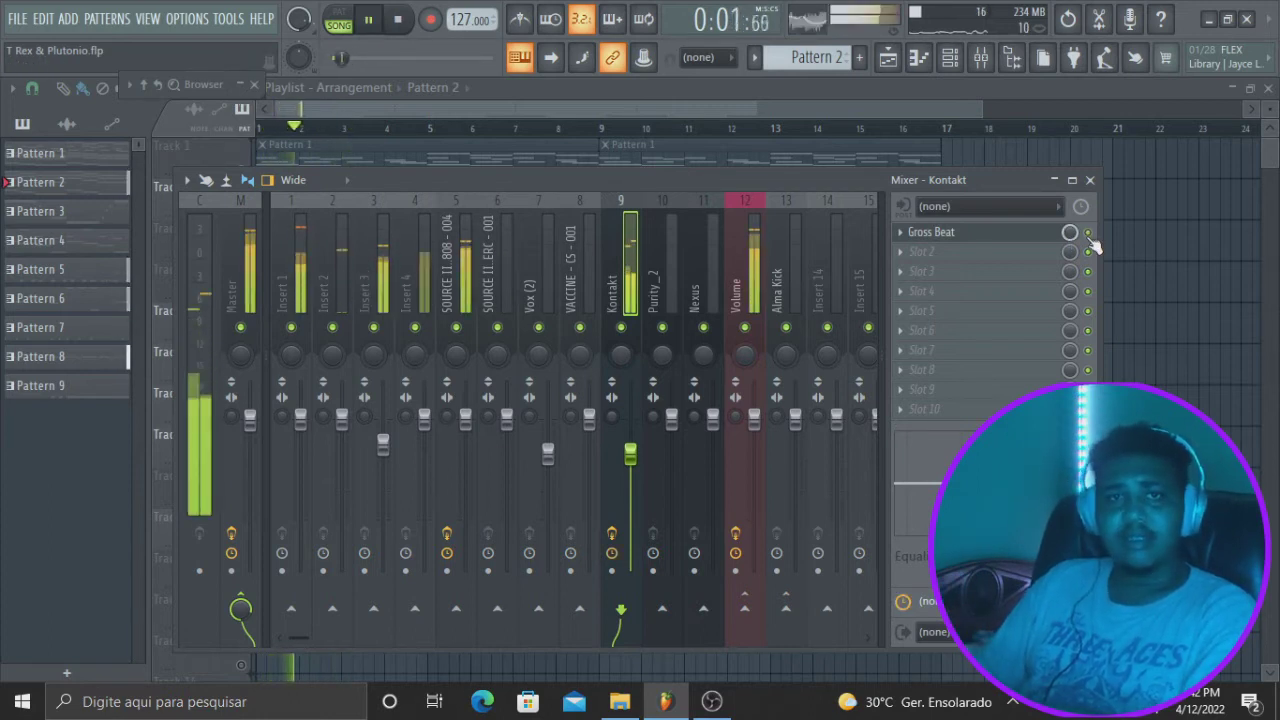
key(space)
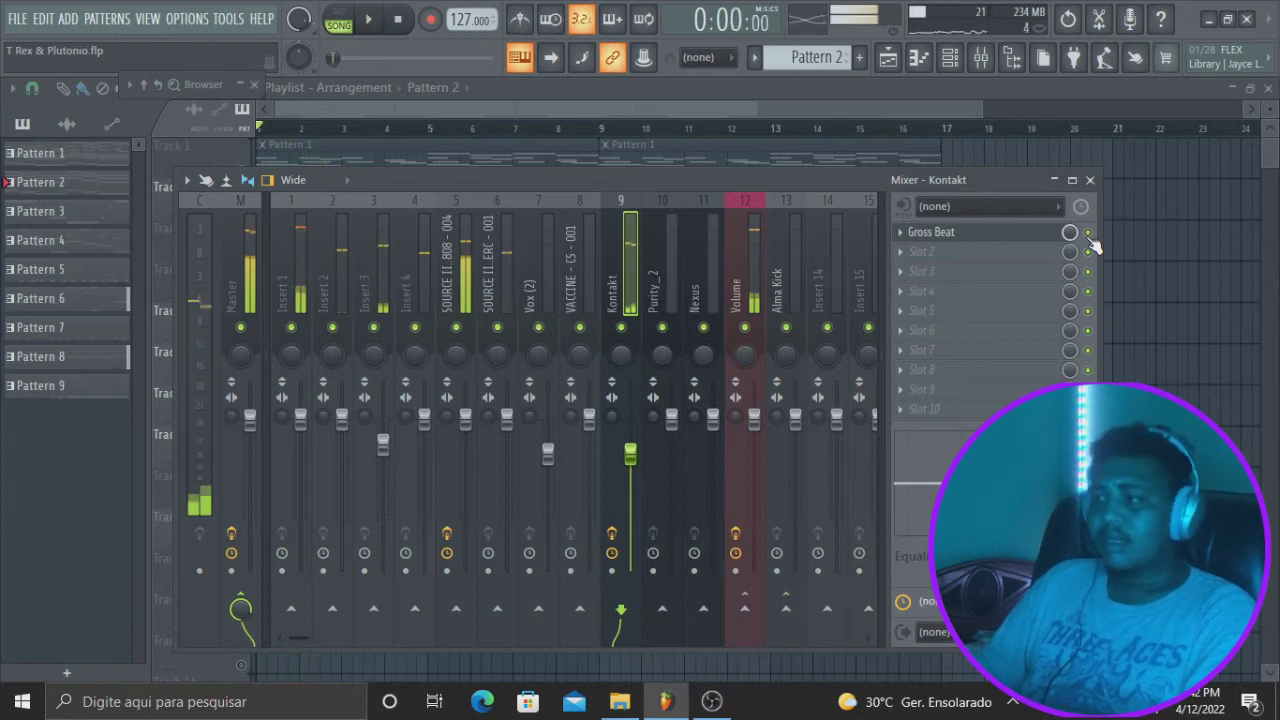
Create an automation clip for the mute switch of Kontakt's Gross Beat and return to the playlist
right_click(1088, 235)
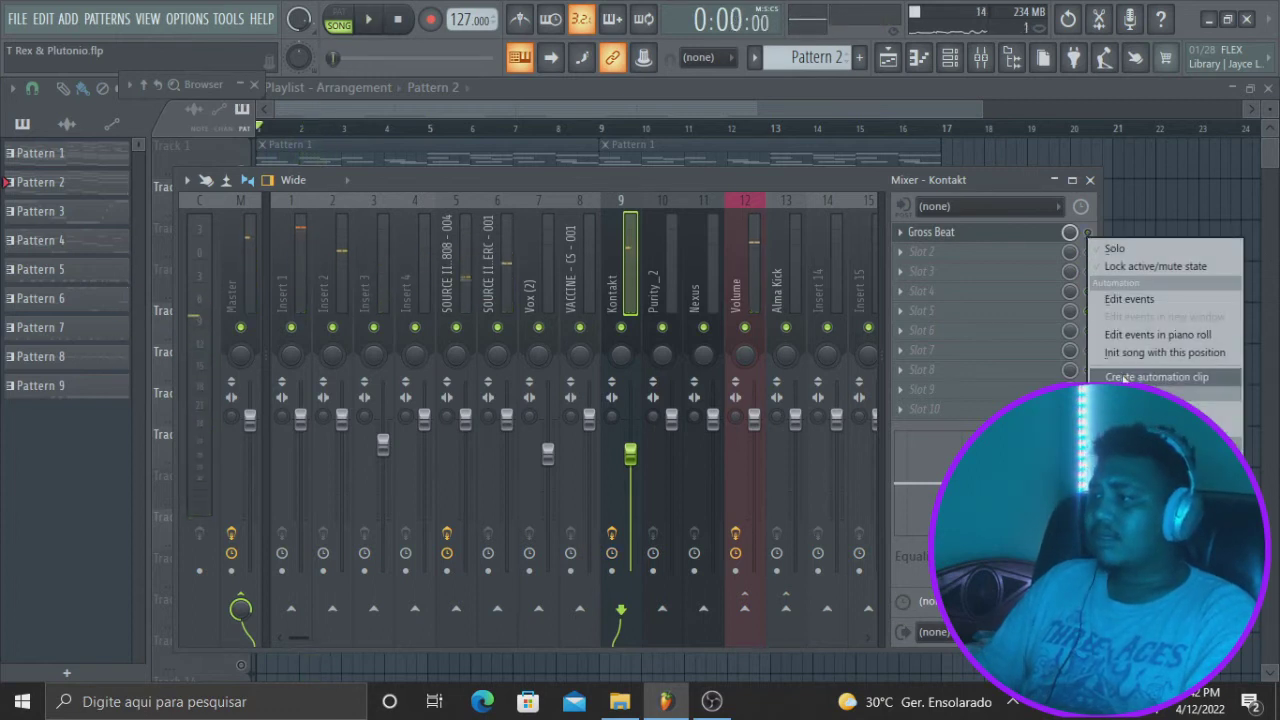
click(1086, 229)
right_click(1089, 236)
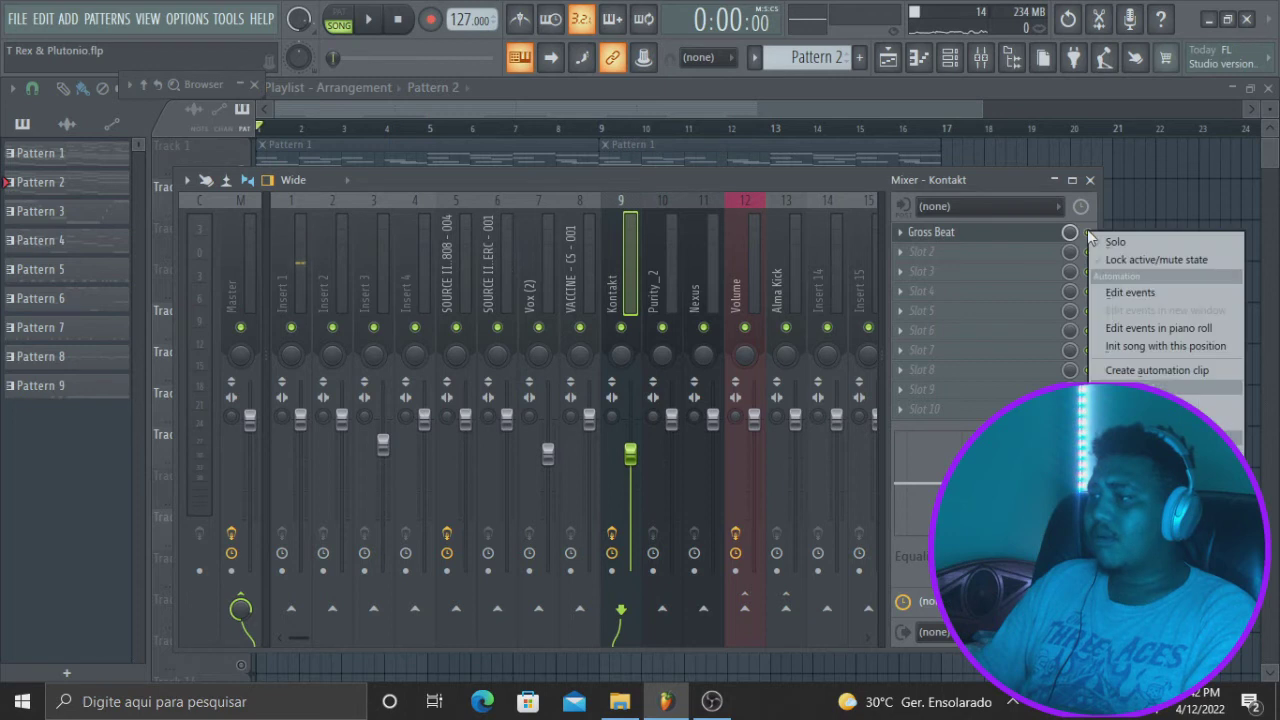
click(1158, 370)
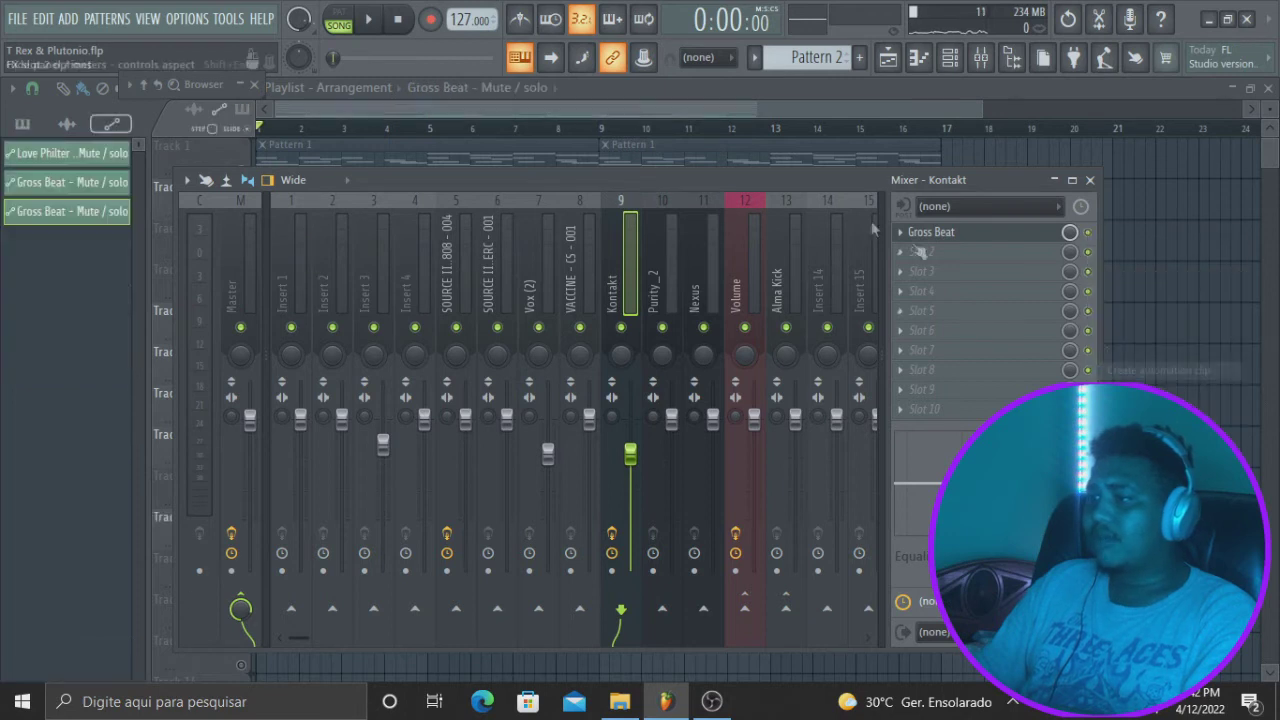
click(677, 115)
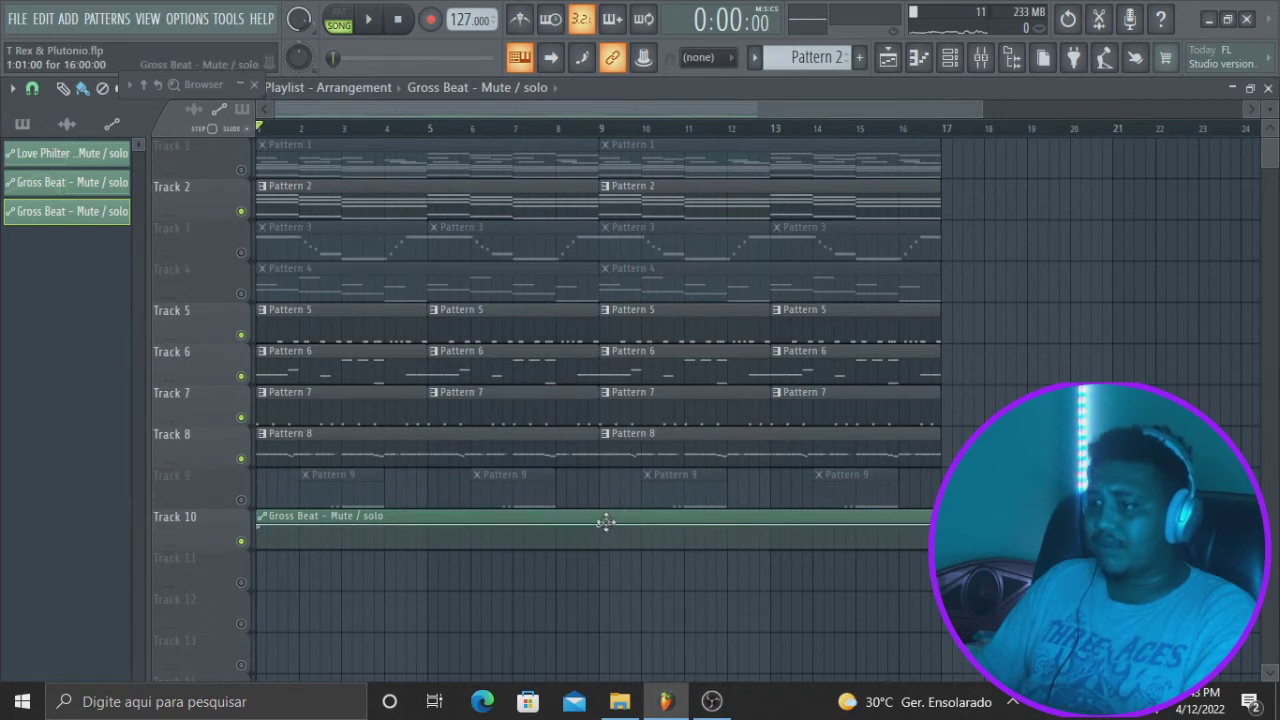
Shape Kontakt's Gross Beat mute automation on Track 10 to stay at minimum until bar 9 and jump up from there
drag(585, 527, 615, 480)
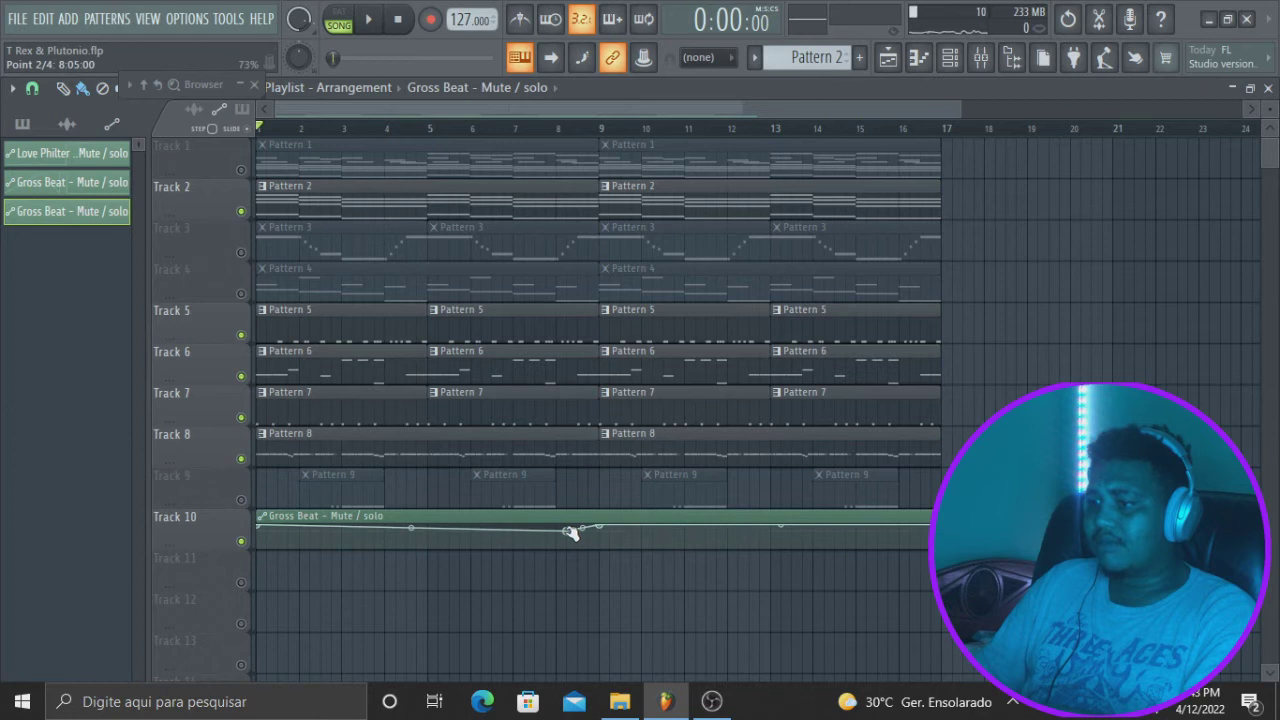
drag(571, 532, 605, 573)
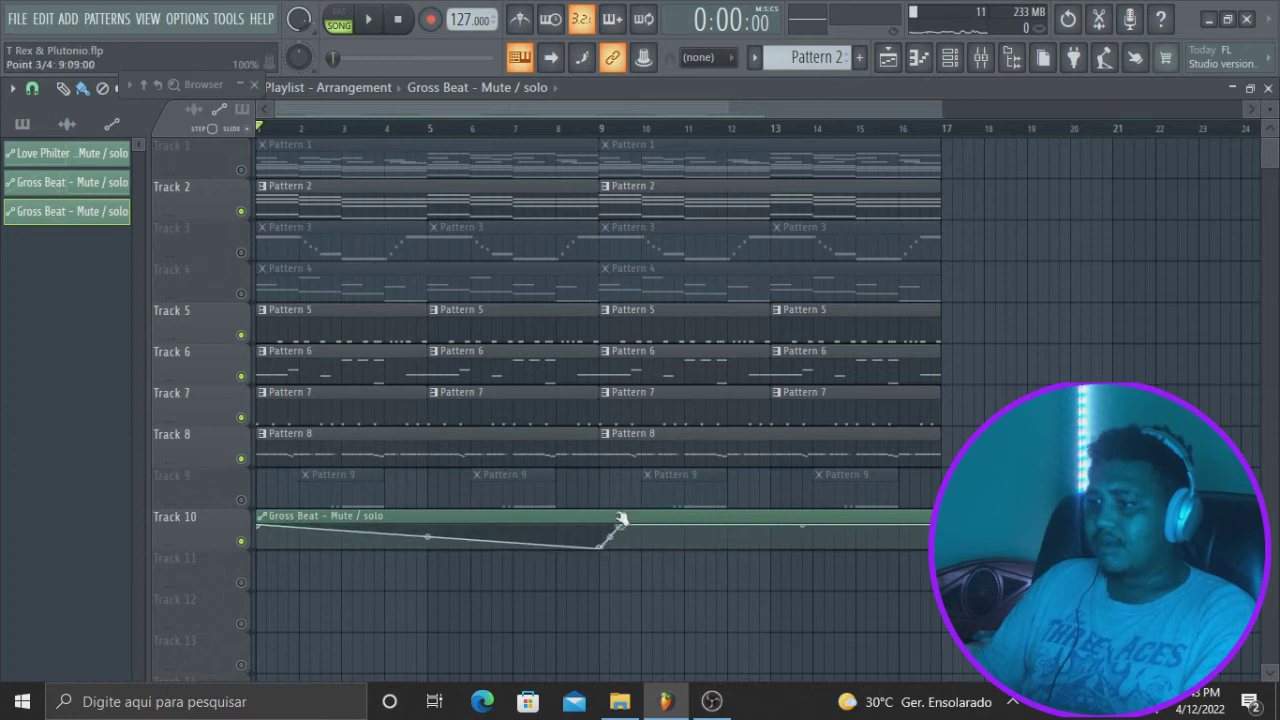
drag(262, 530, 244, 613)
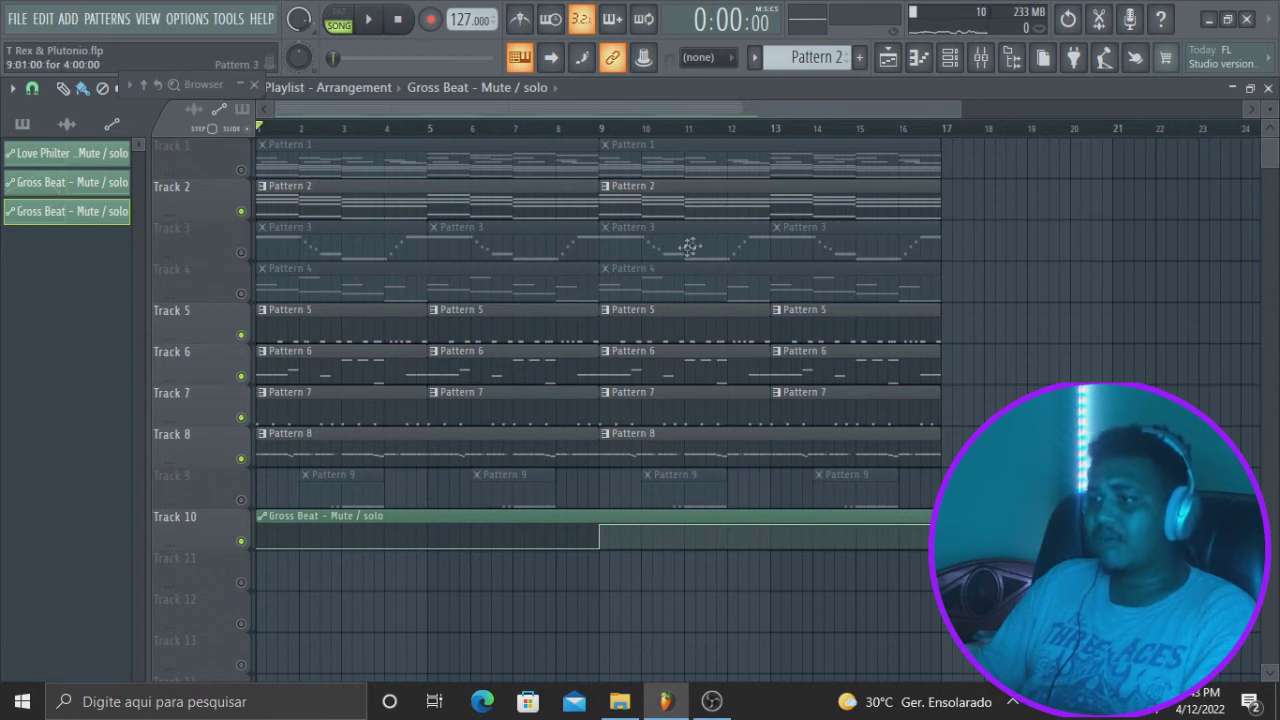
Trim the third Pattern 6 clip on Track 6 to start at bar 11, auditioning the arrangement across the bar 9 transition
key(space)
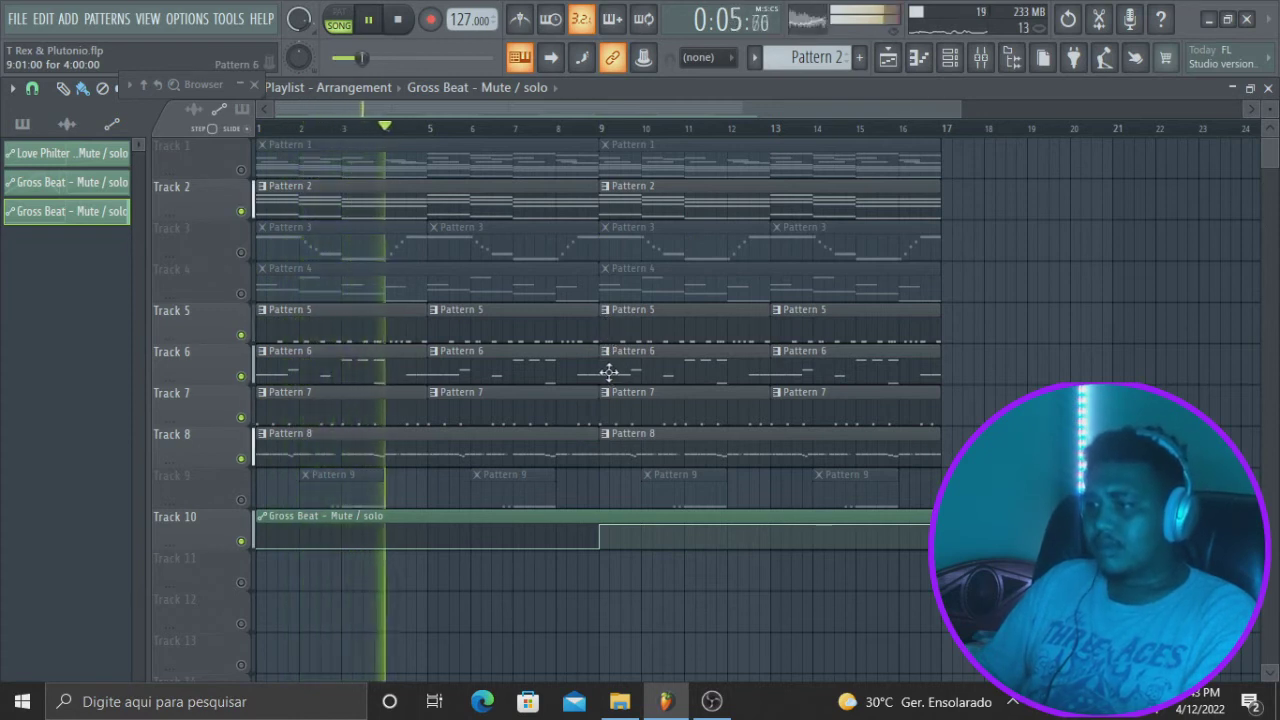
drag(609, 372, 687, 374)
key(space)
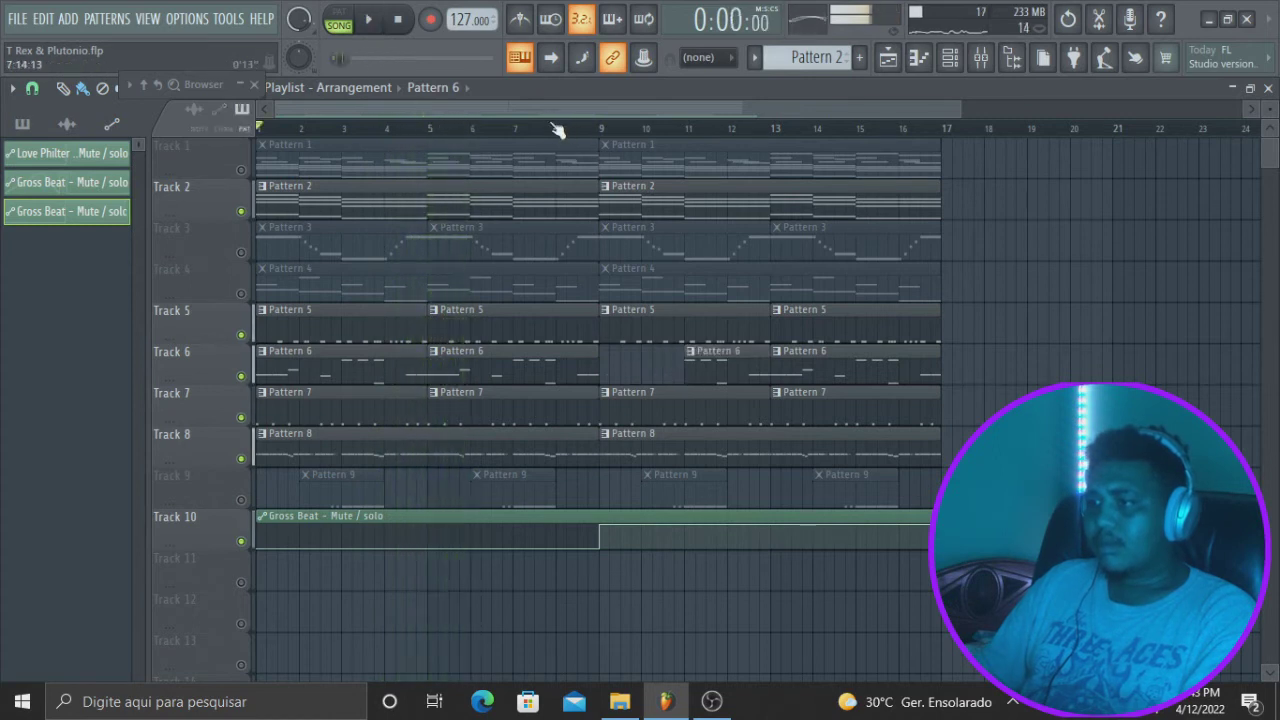
key(space)
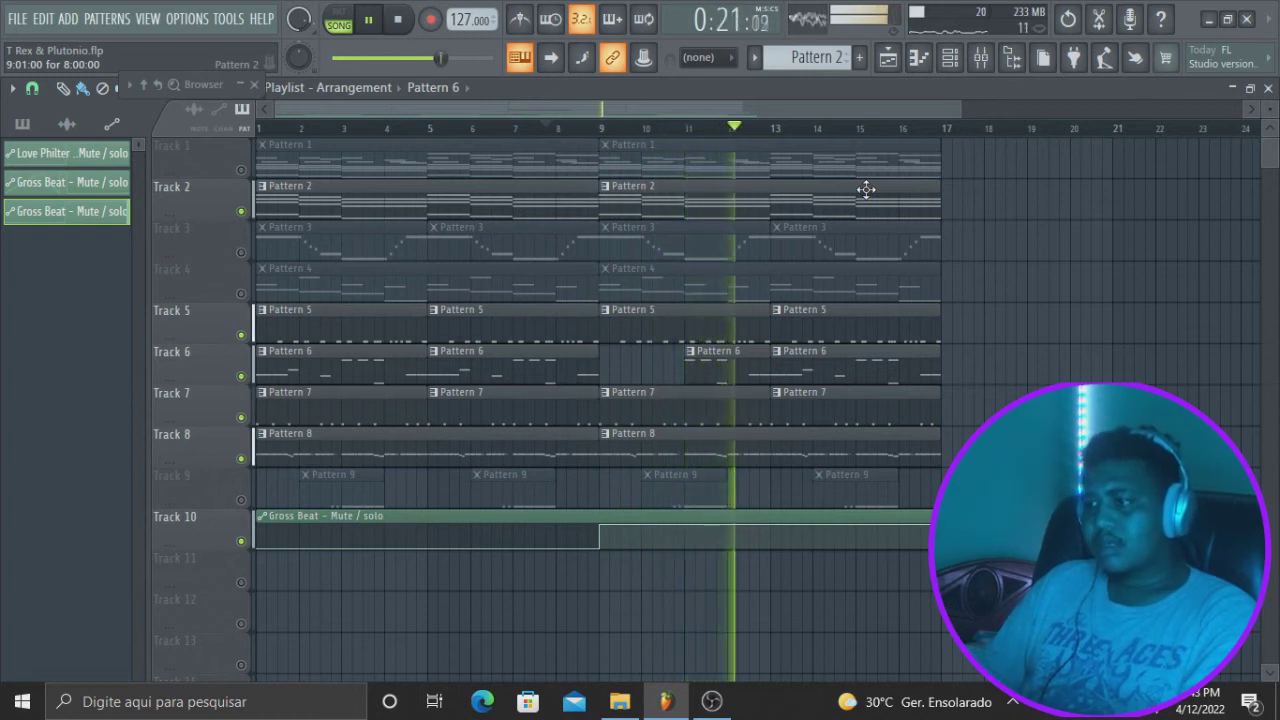
key(space)
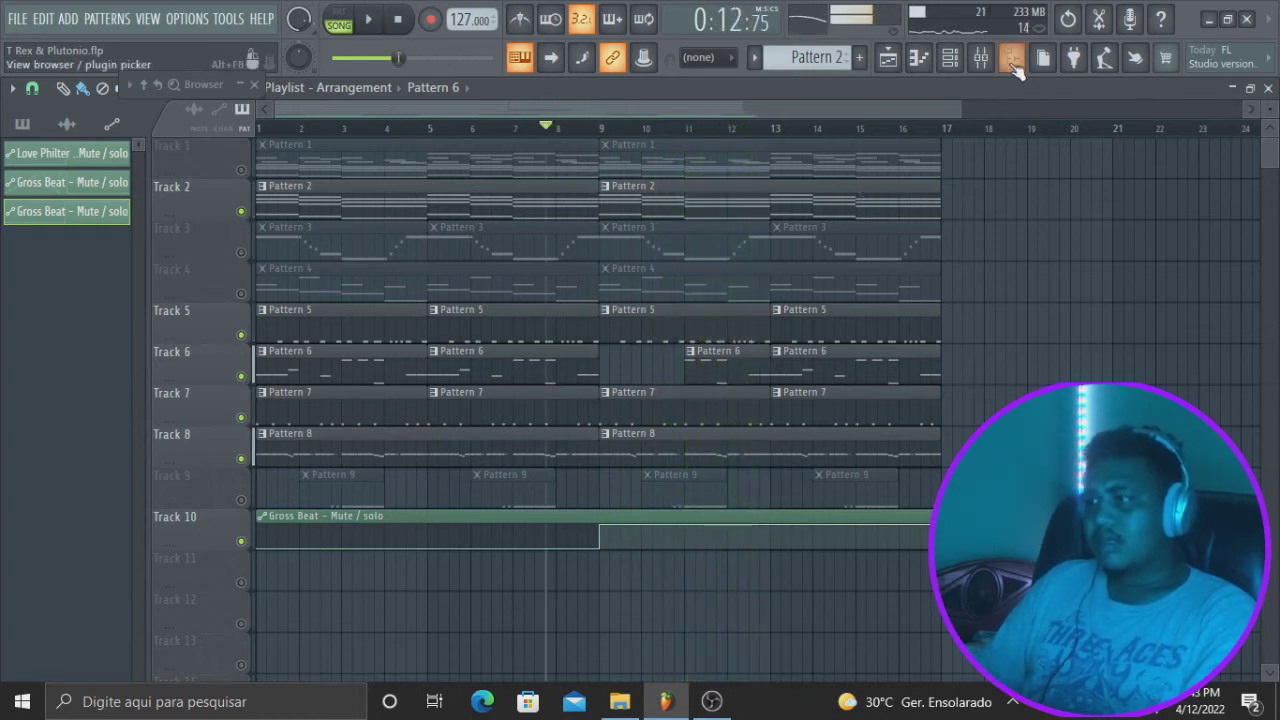
Choose 1/4 Scratch as the time pattern of Kontakt's Gross Beat and audition the song from bar 9
click(981, 57)
click(946, 233)
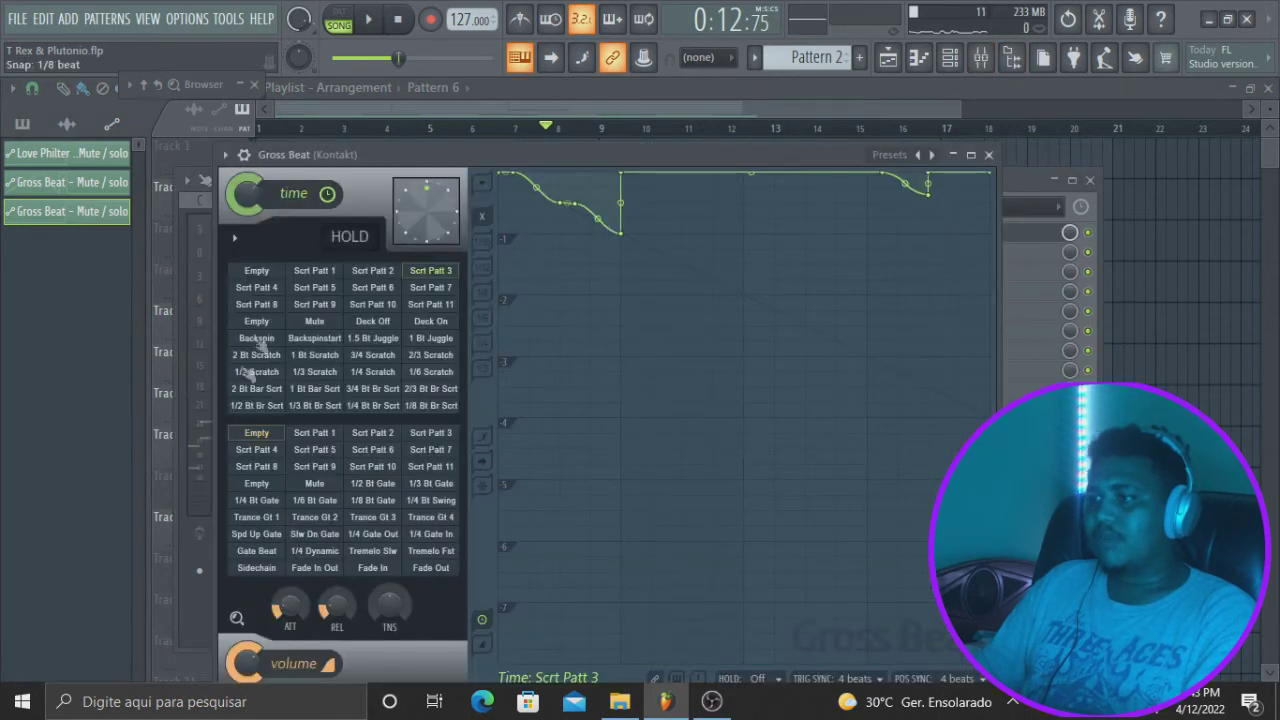
click(372, 371)
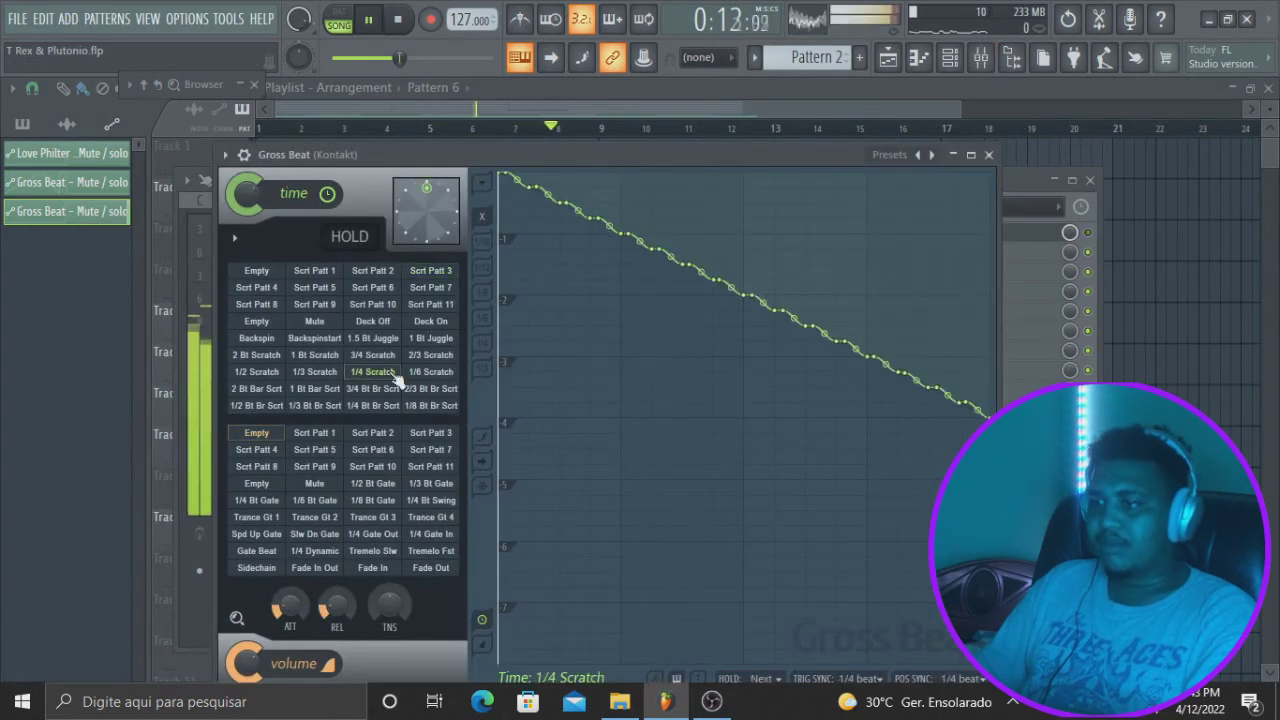
click(783, 112)
click(604, 130)
key(space)
click(981, 57)
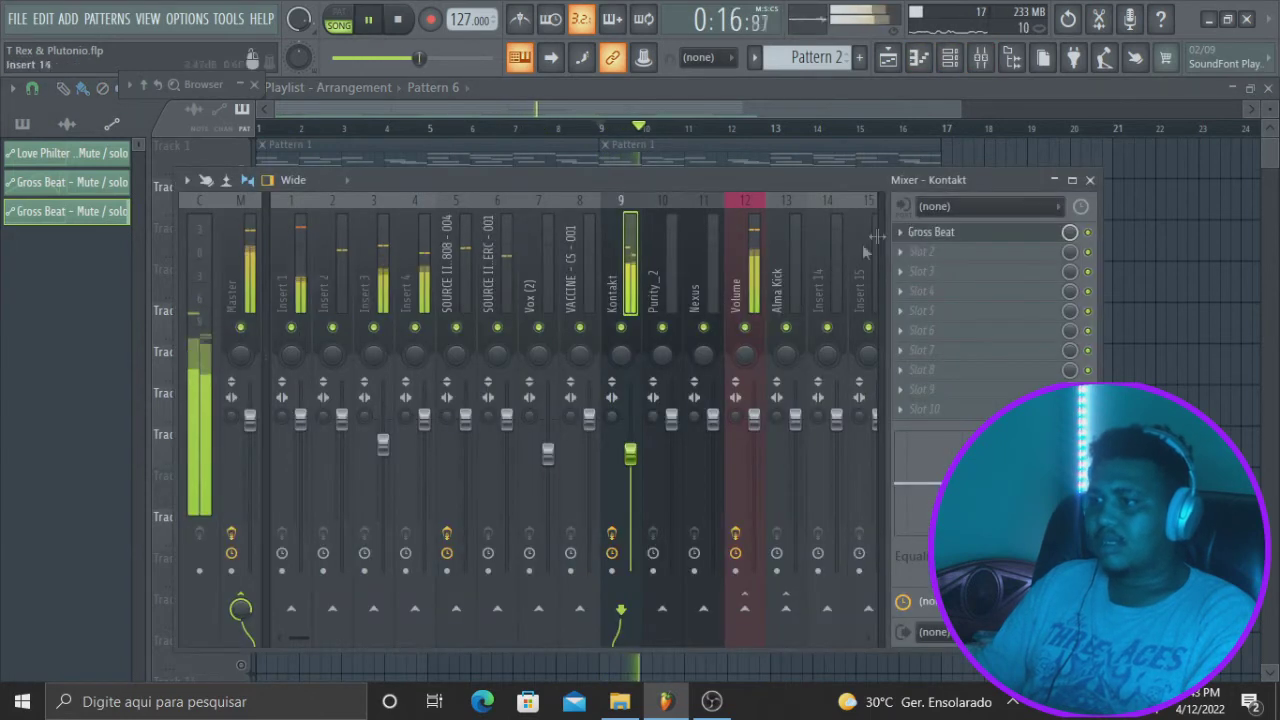
key(space)
Load Gross Beat's Pitch shifter preset on Kontakt and audition the +6 and +3 time patterns during playback
click(937, 237)
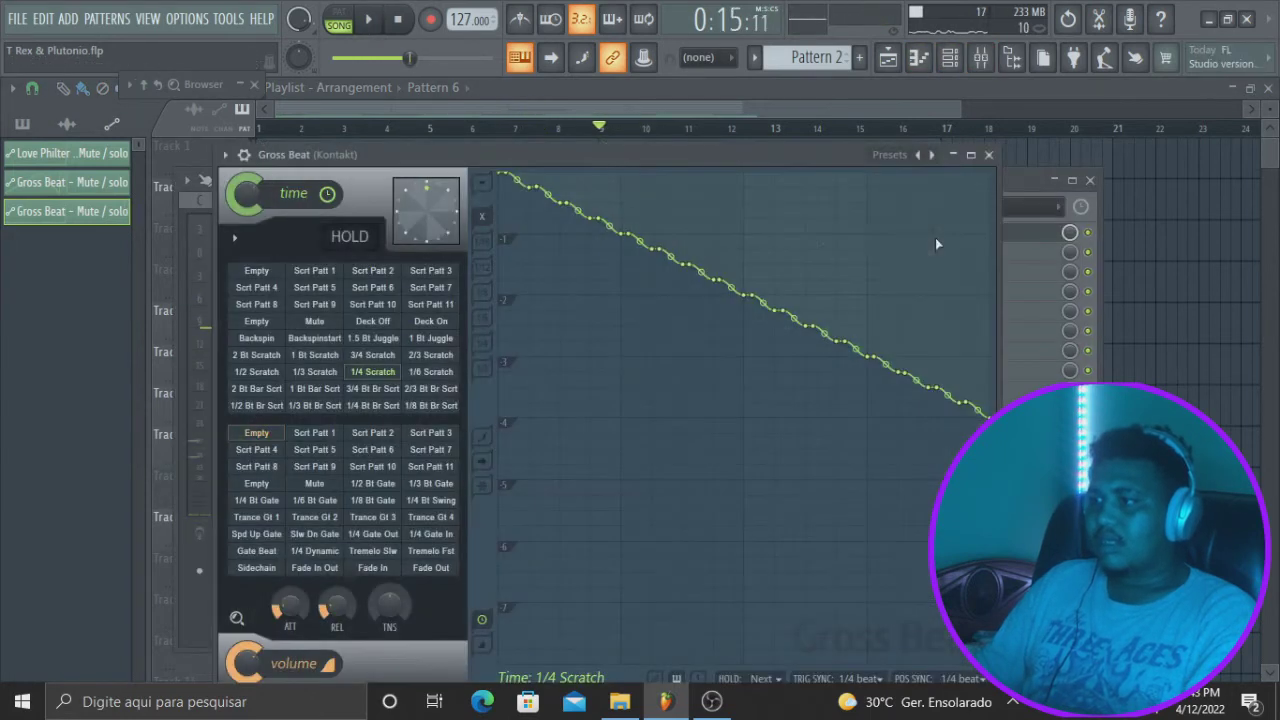
click(926, 156)
click(930, 155)
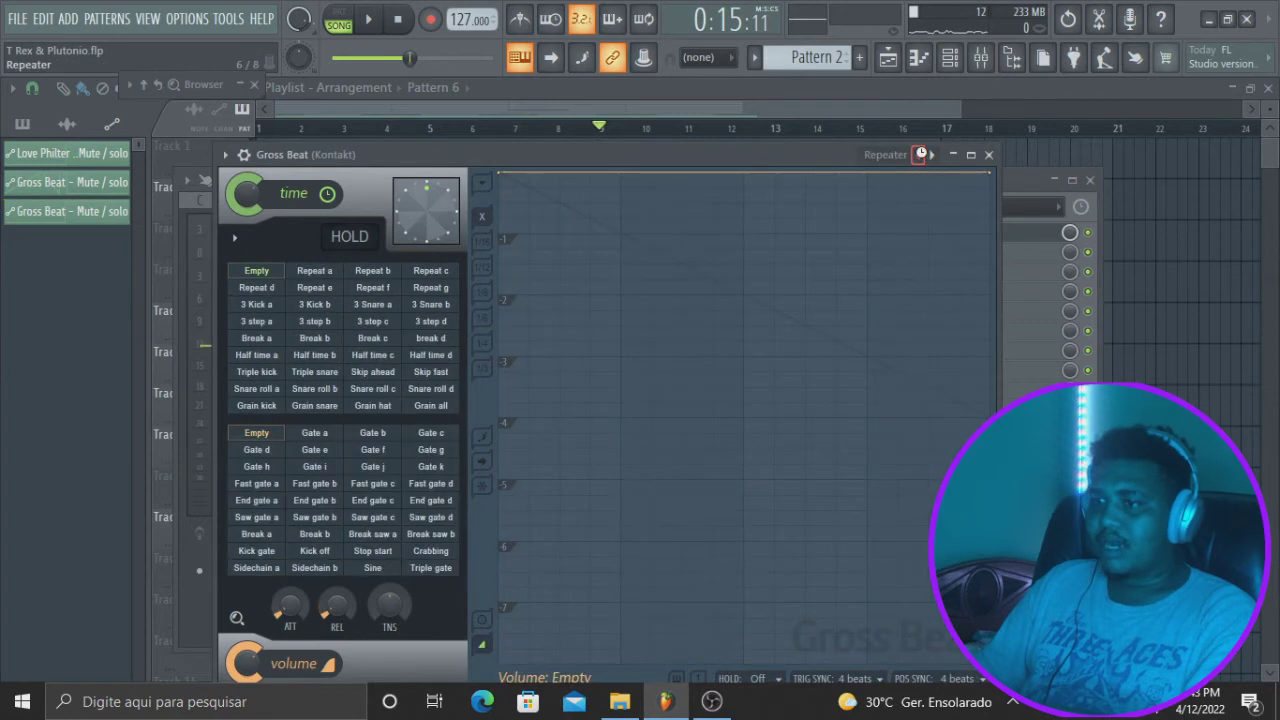
click(930, 155)
key(space)
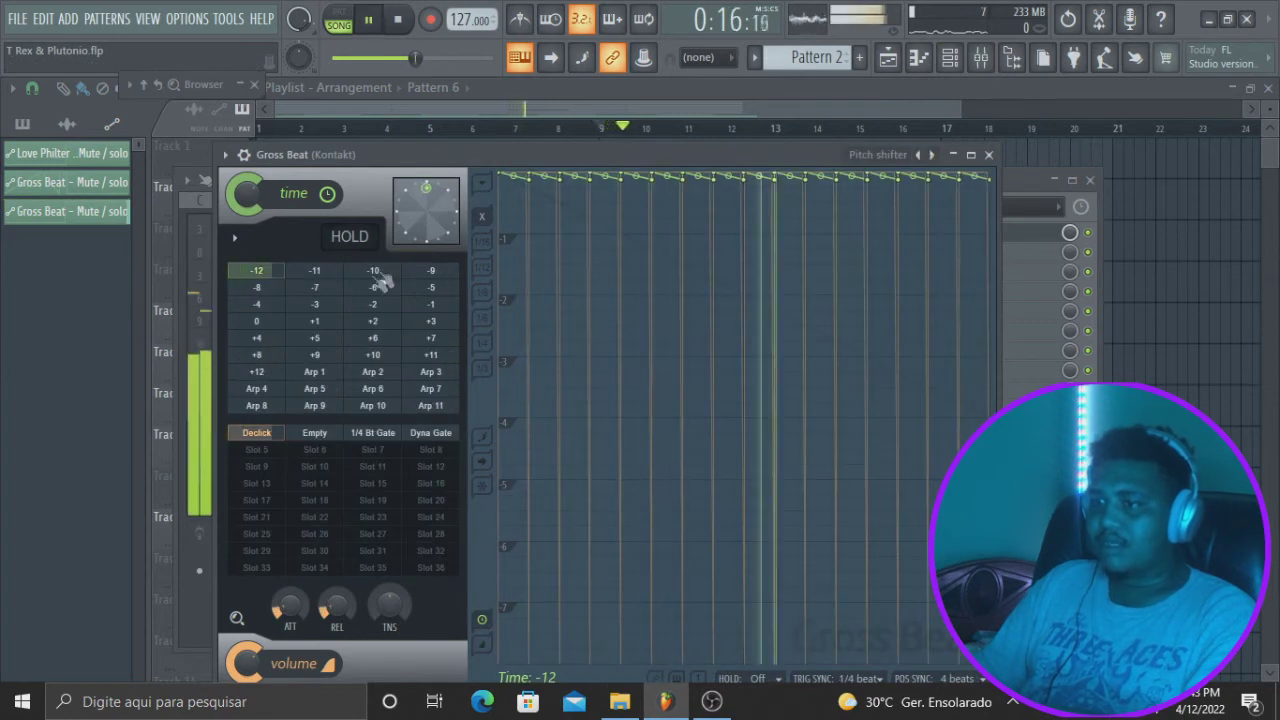
click(385, 339)
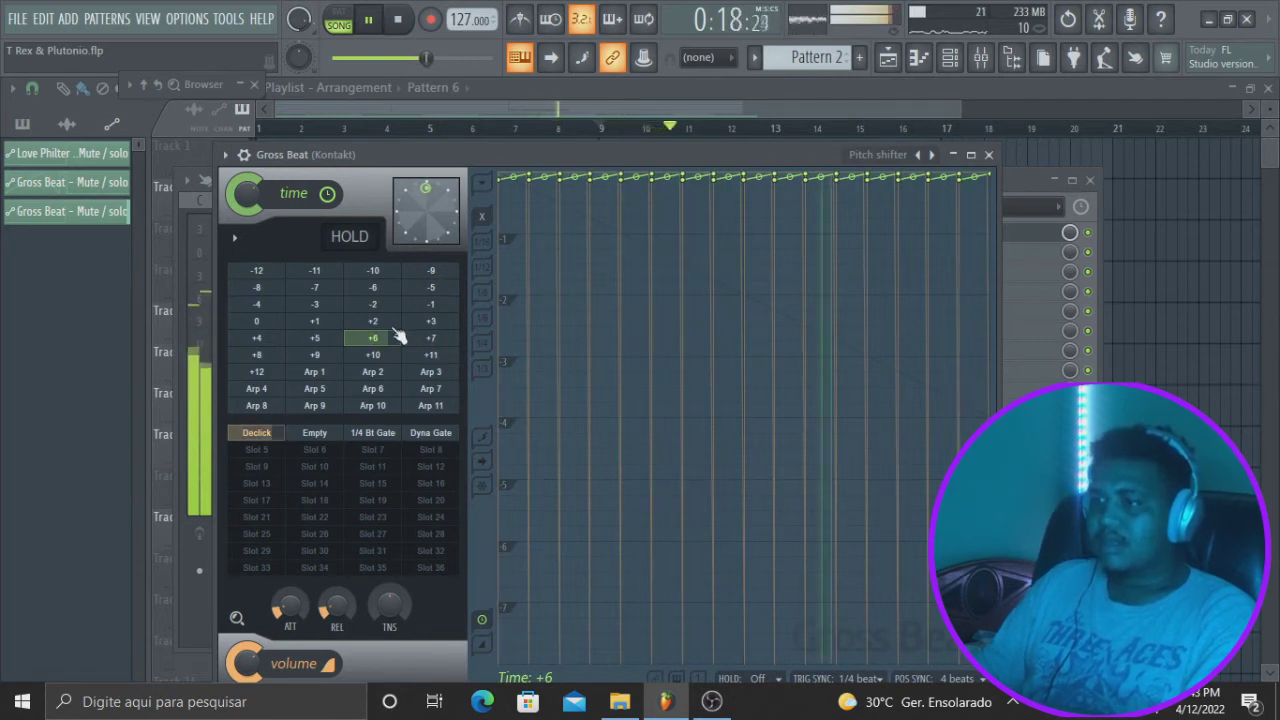
click(426, 322)
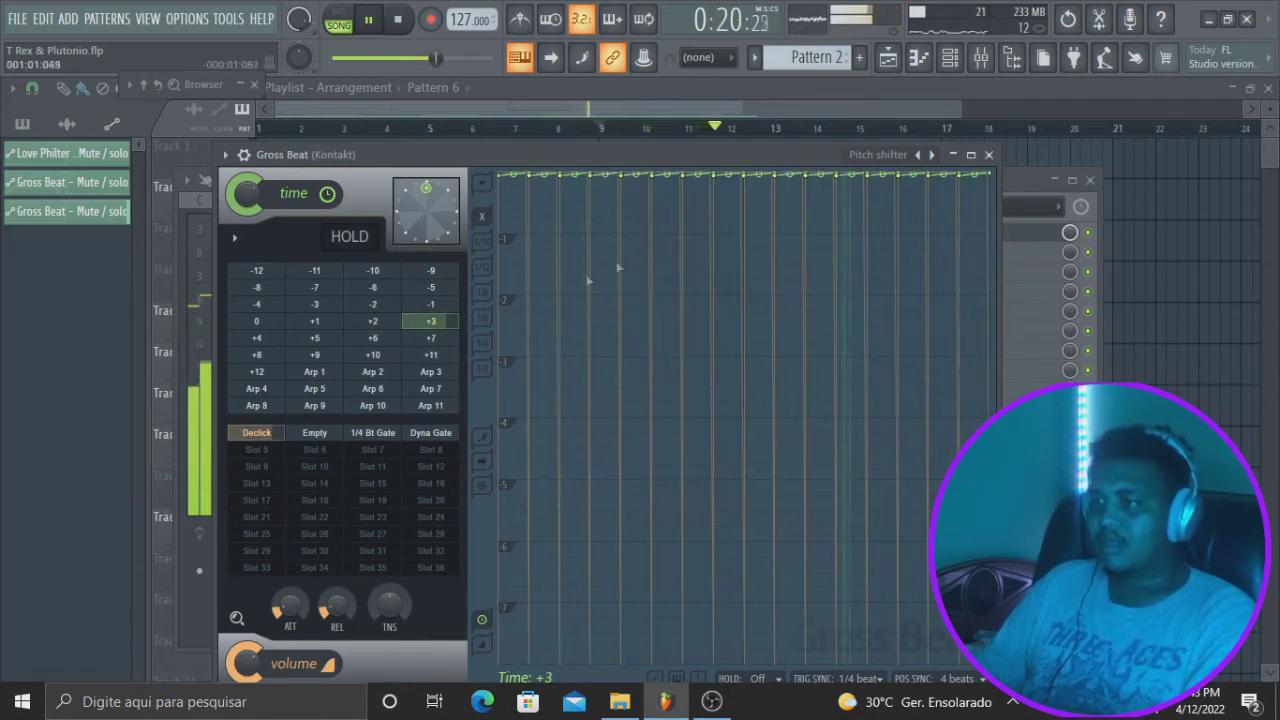
Return to the playlist, end the Gross Beat automation clip on Track 10 at bar 17 and stop playback
click(1019, 180)
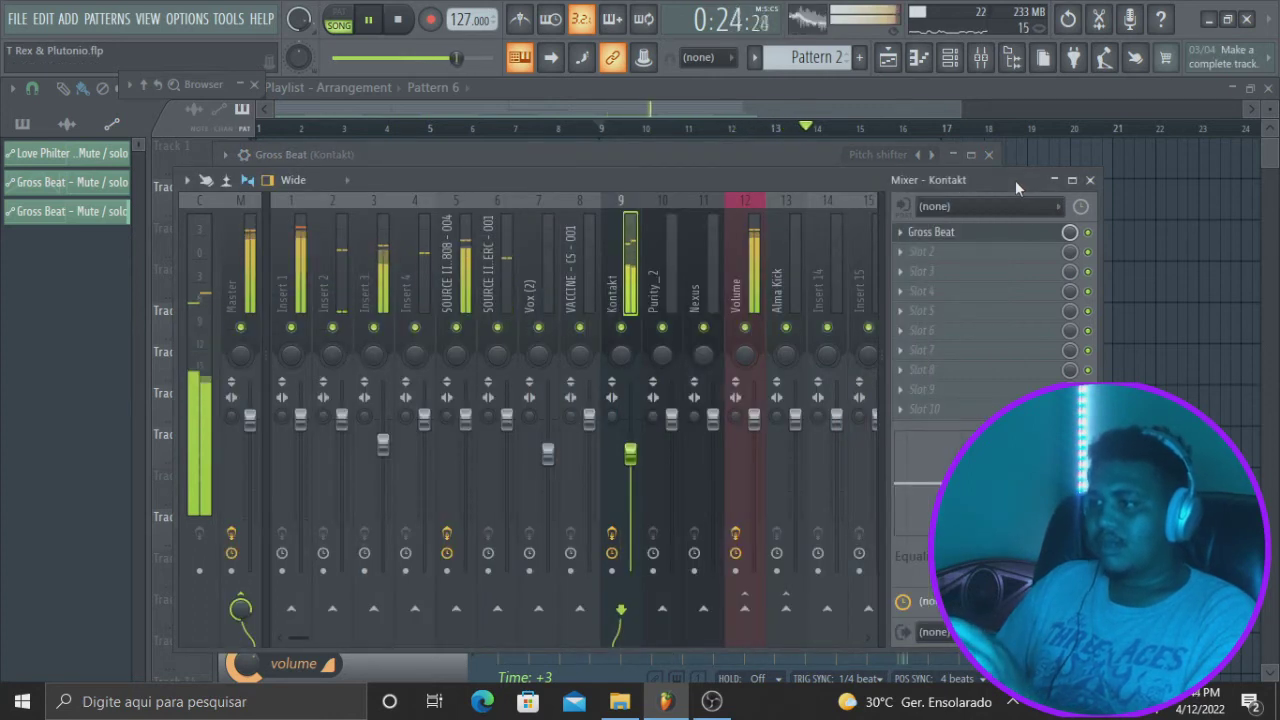
click(918, 110)
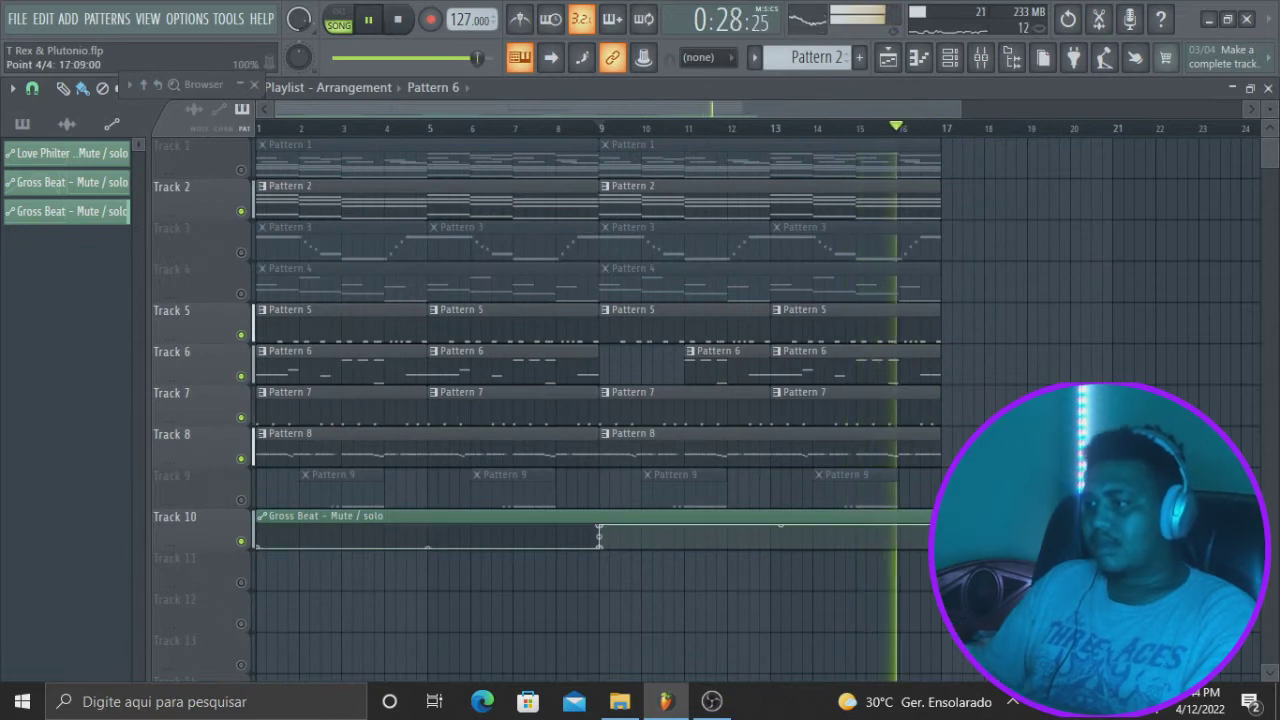
drag(962, 525, 941, 525)
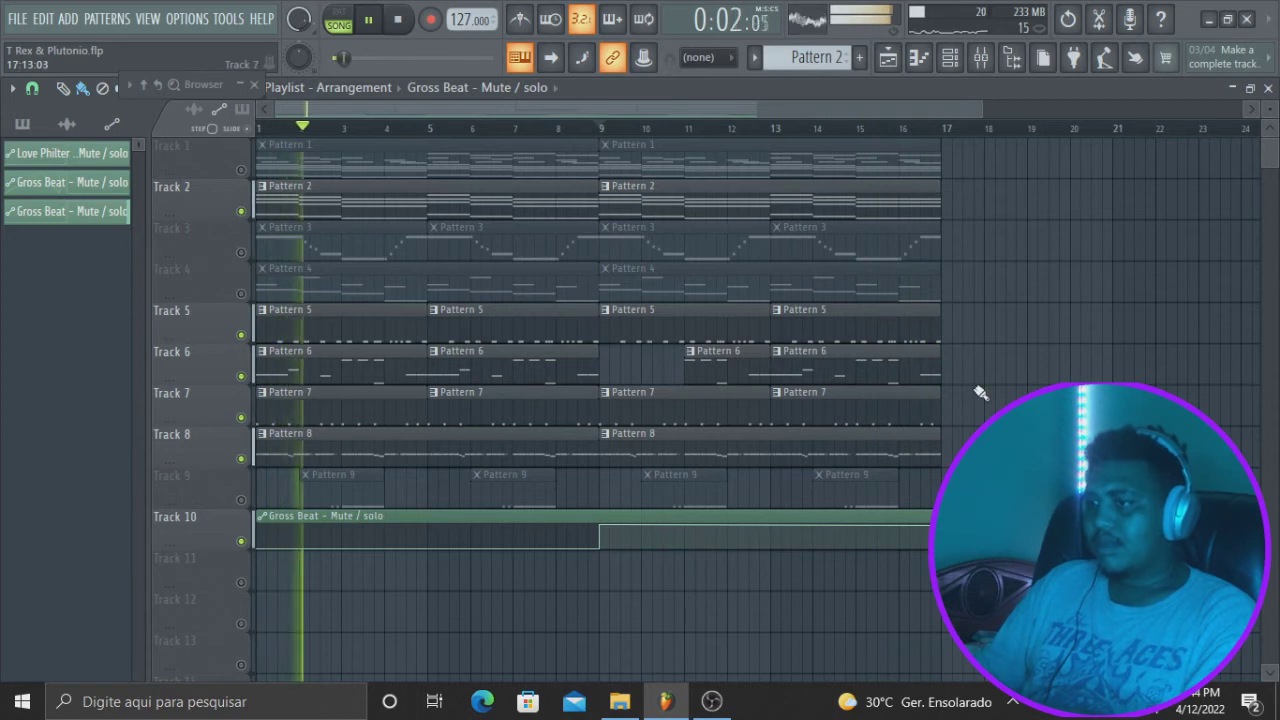
key(space)
Delete Gross Beat from the Kontakt mixer track
click(981, 57)
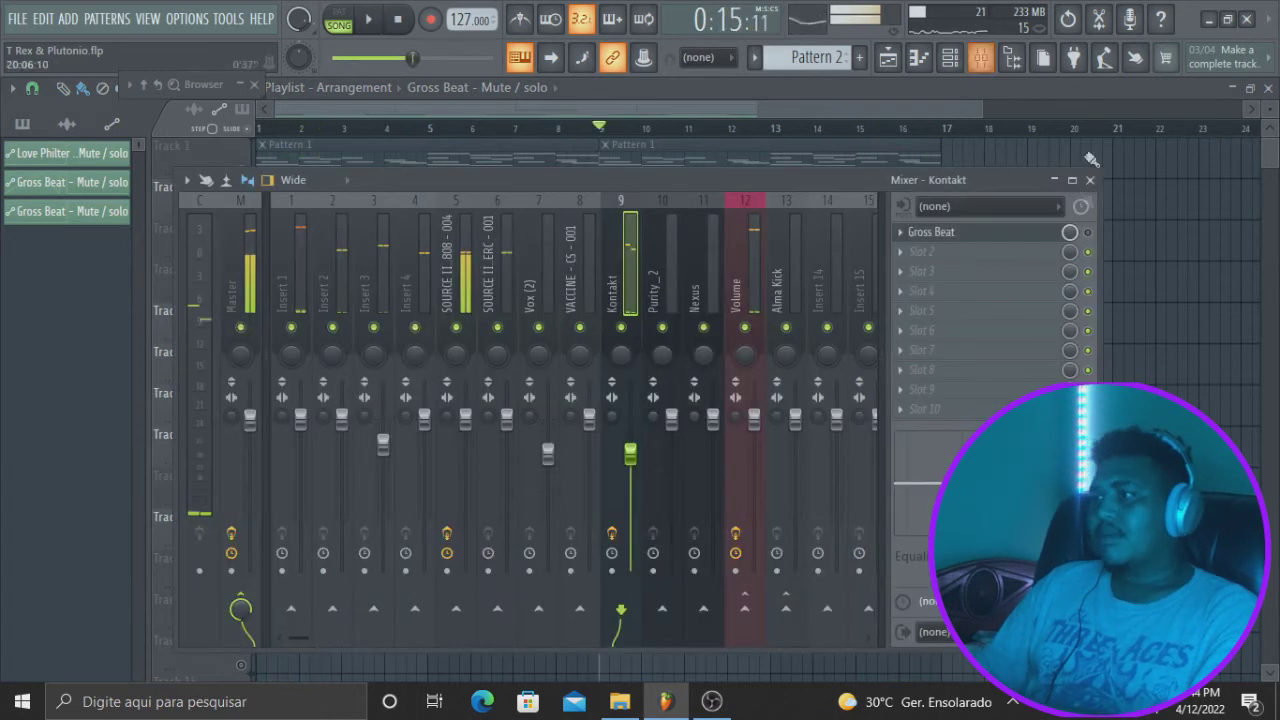
click(898, 231)
click(928, 250)
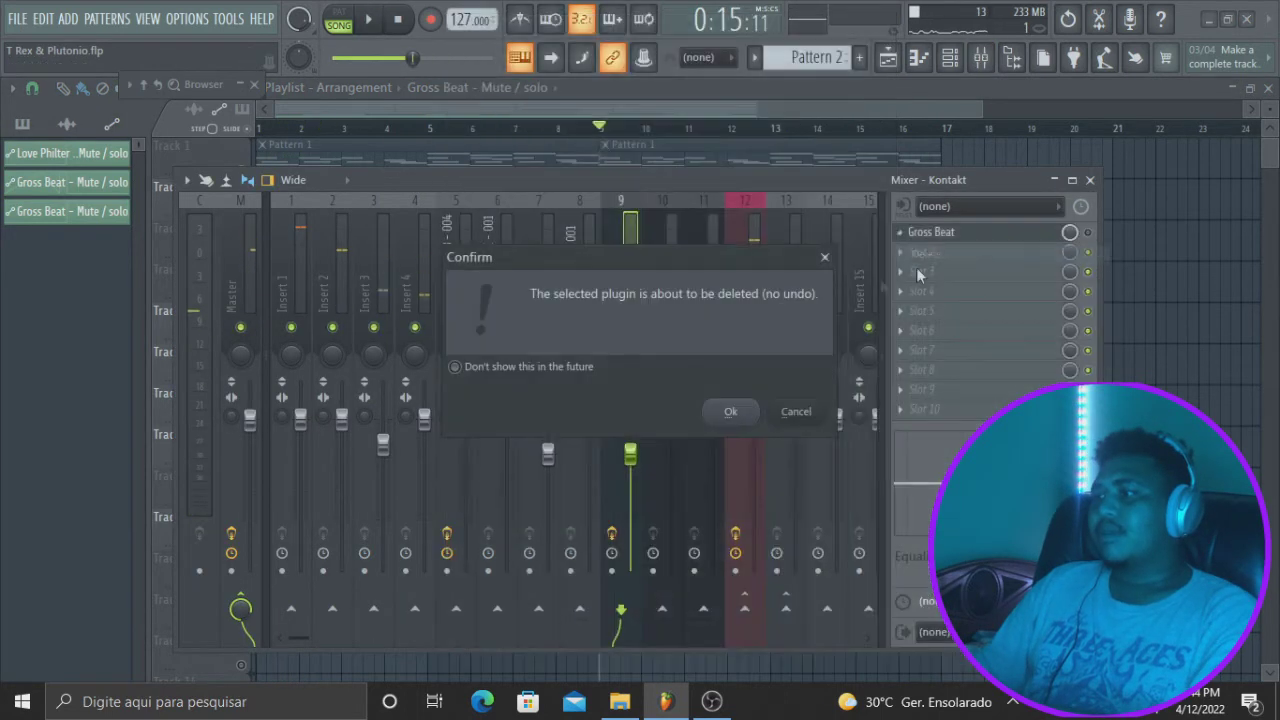
click(744, 417)
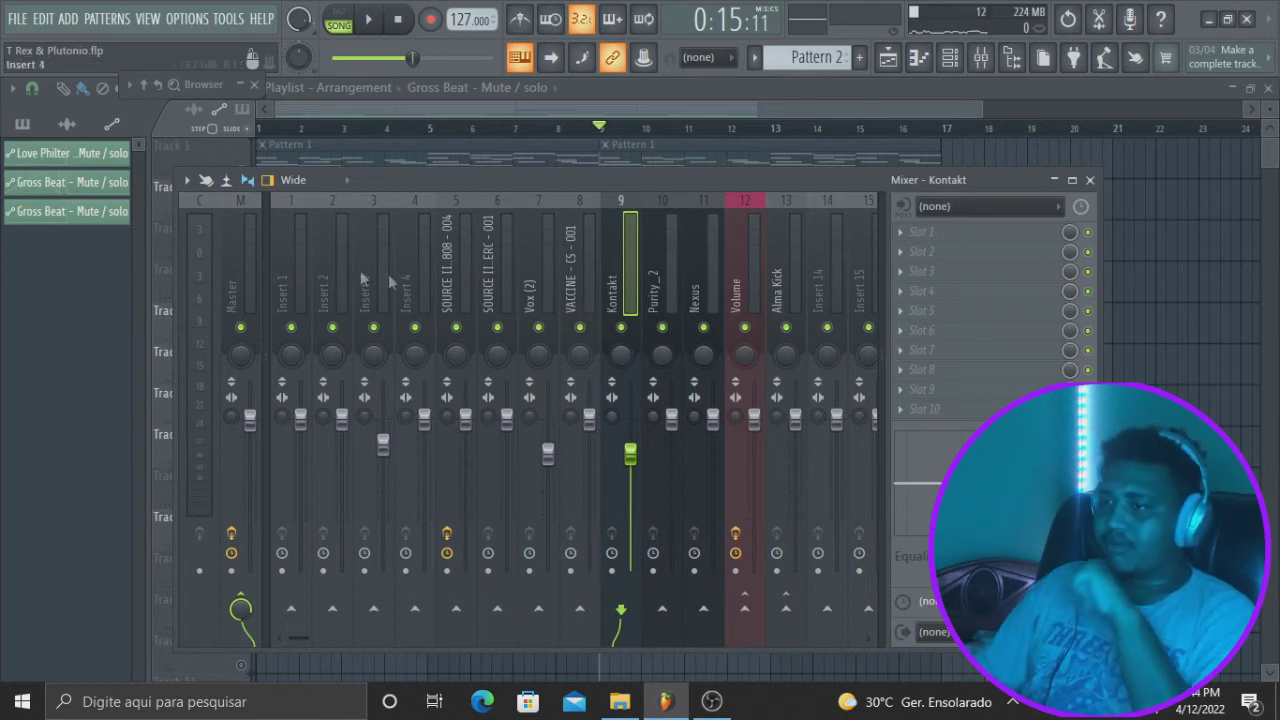
Check the Master track's effect slots, then add Fruity Reeverb 2 with the Cathedral preset to Kontakt's first slot
click(247, 281)
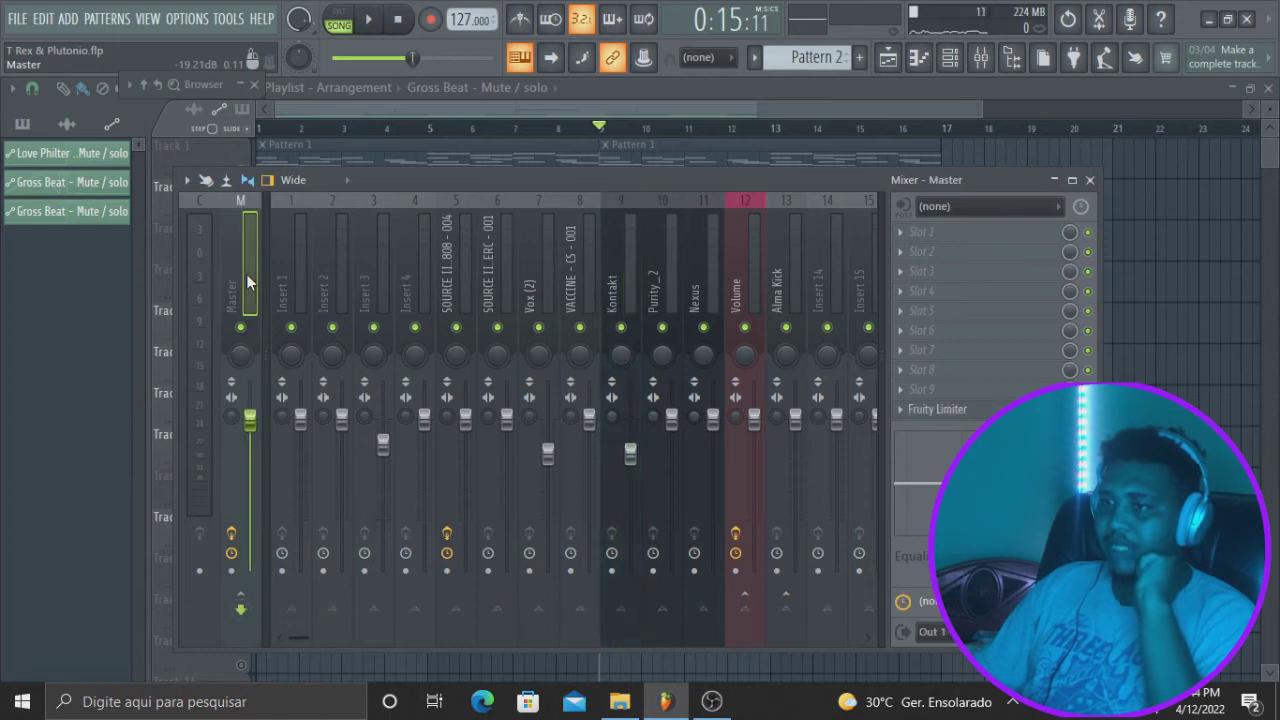
click(637, 266)
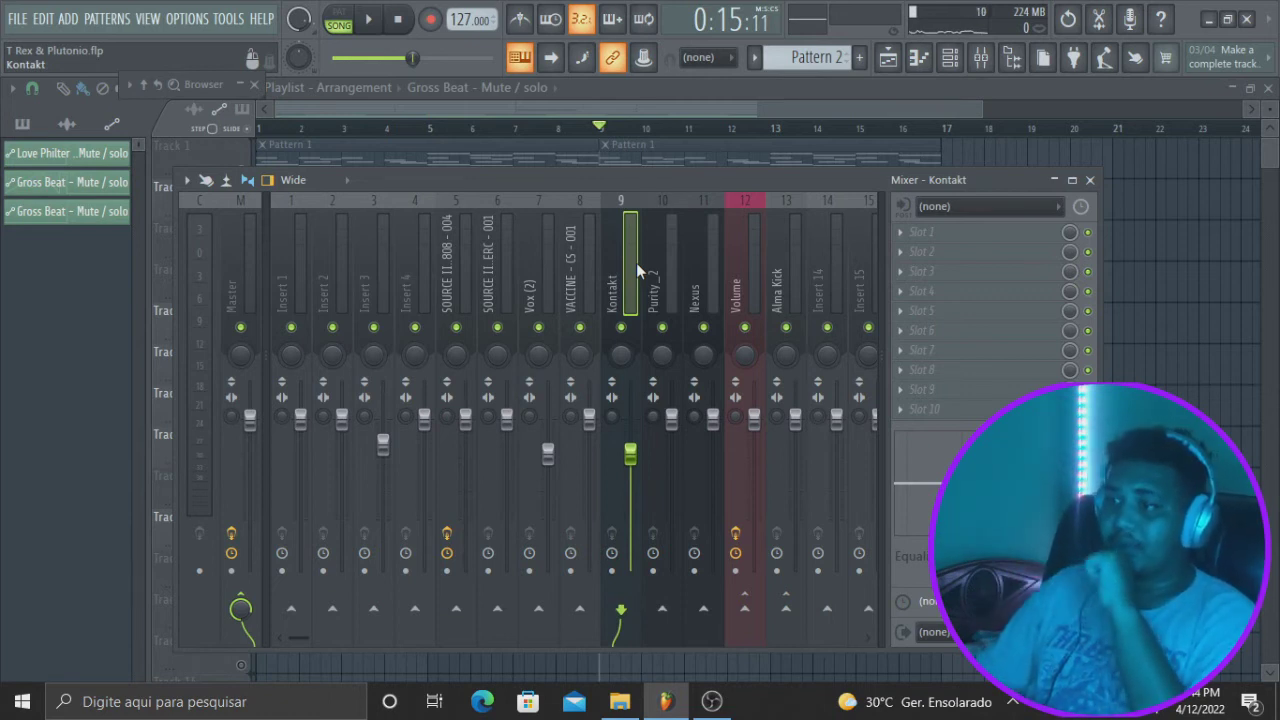
click(928, 233)
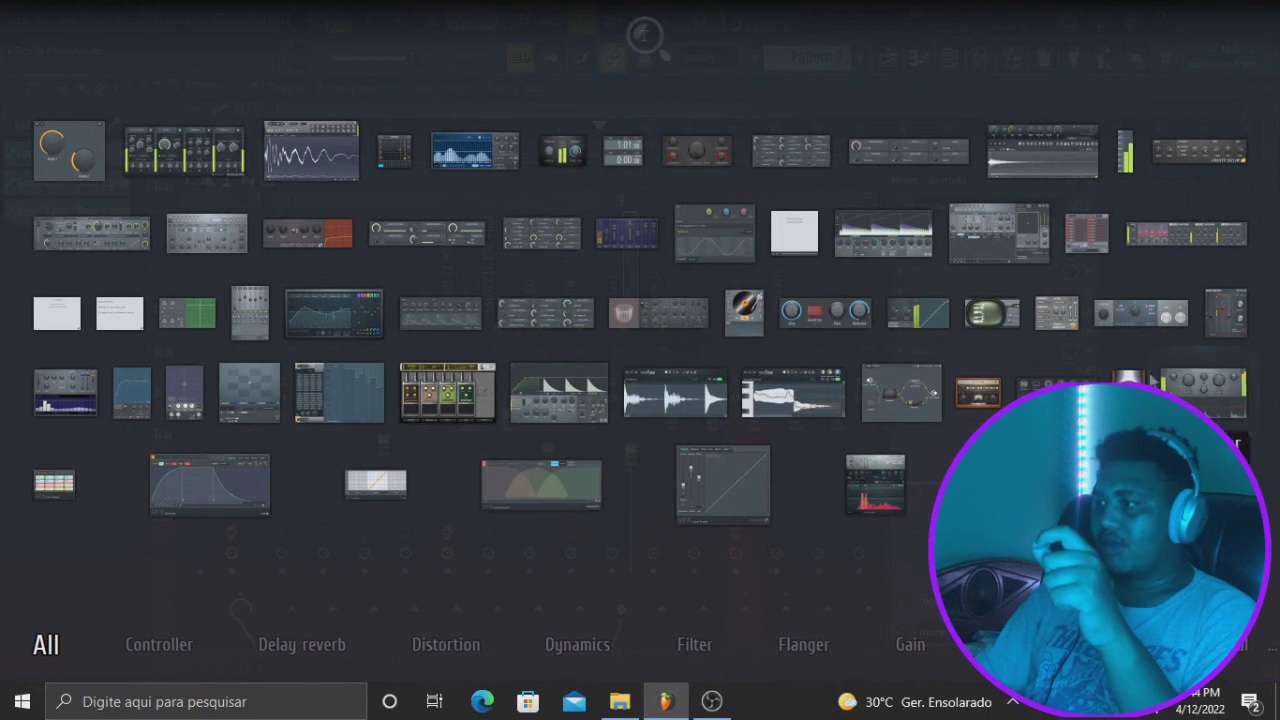
click(655, 312)
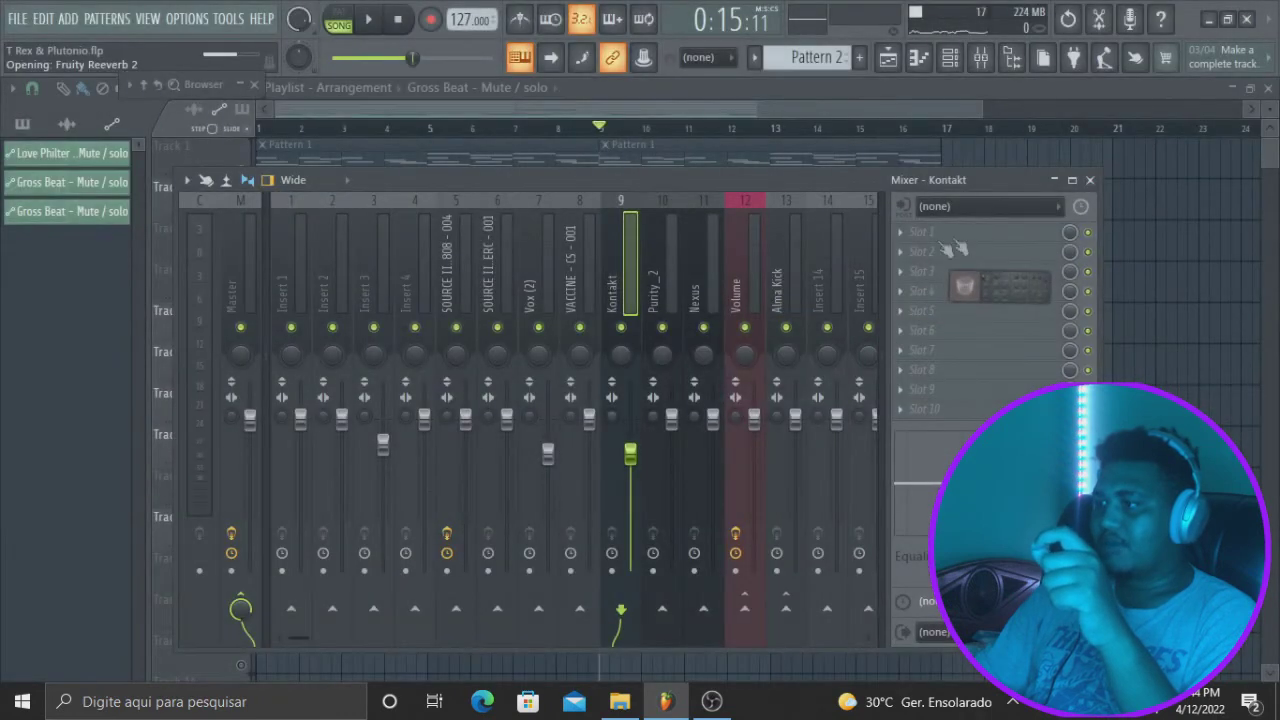
click(668, 154)
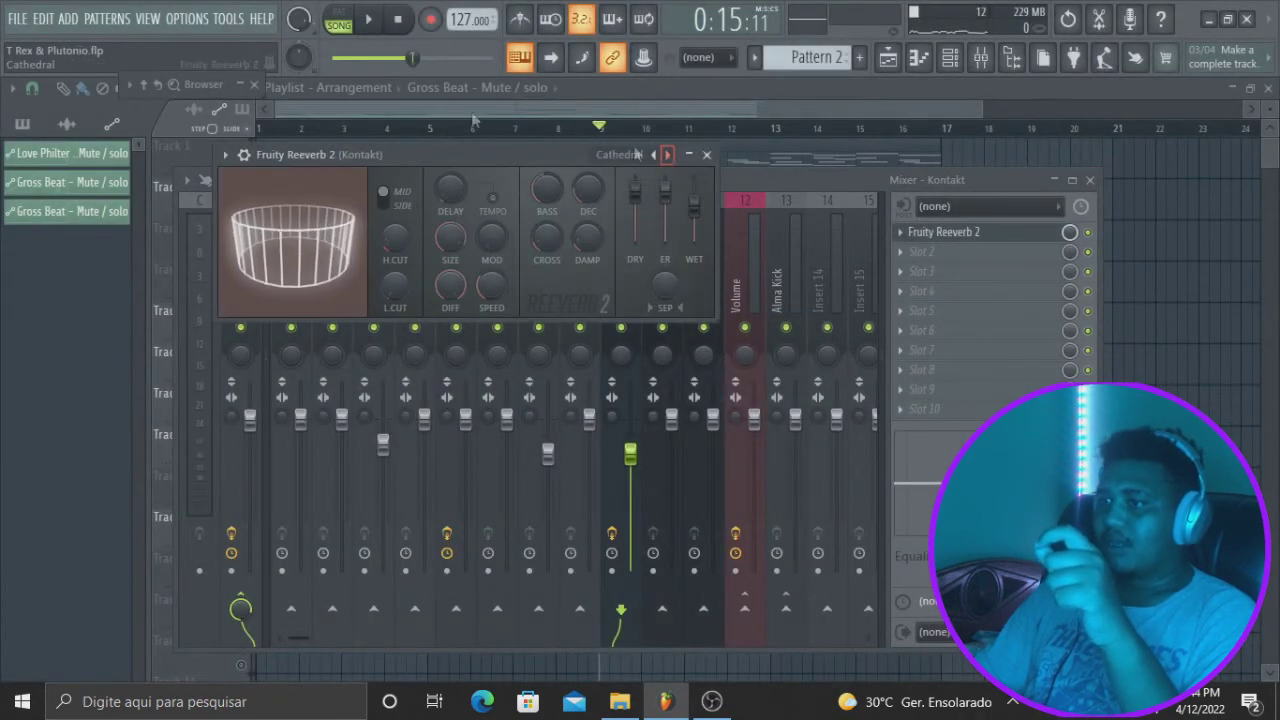
Switch to pattern mode and audition Pattern 2's Kontakt chords with the reverb
click(338, 26)
click(1091, 233)
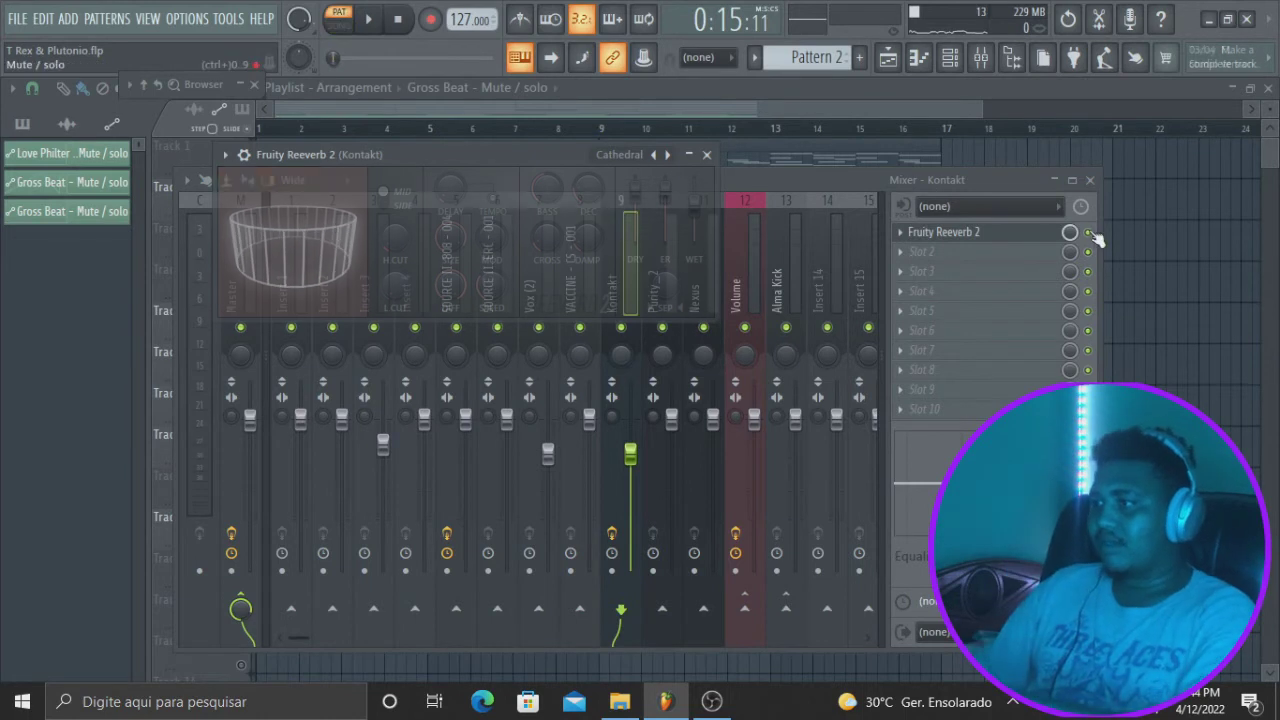
key(space)
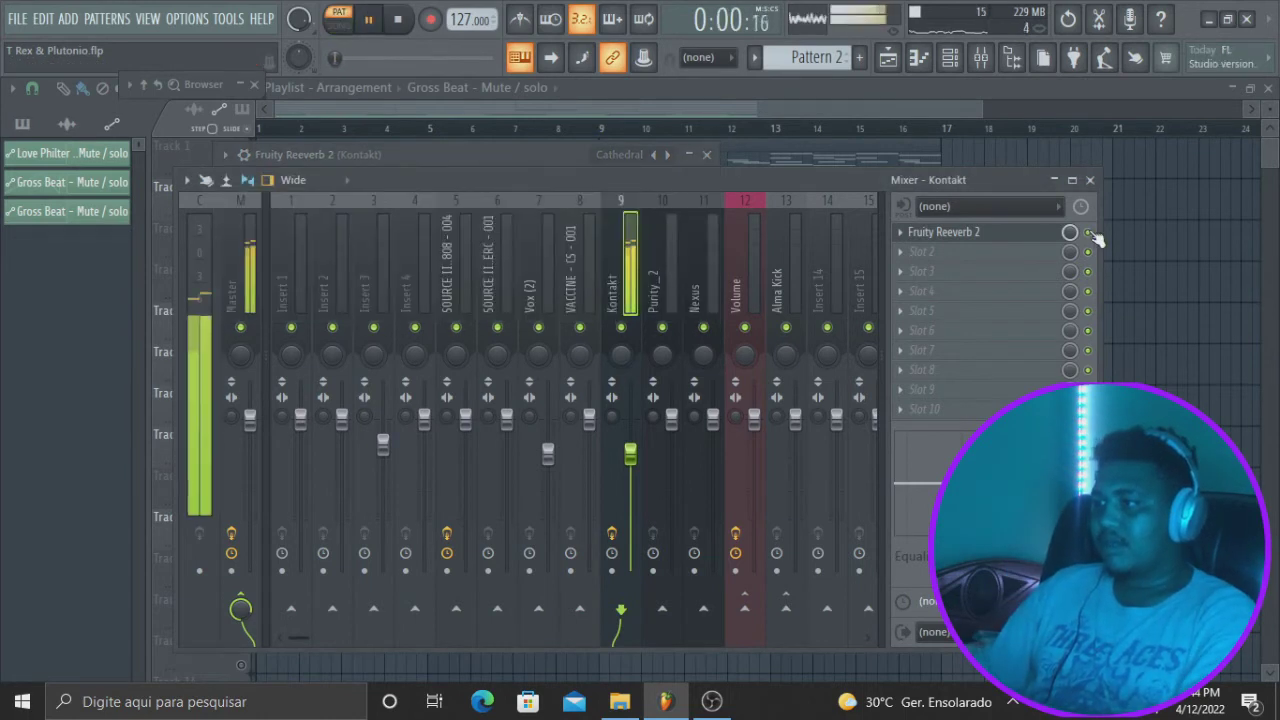
Add Fruity Delay 2 to the second effect slot of the Kontakt track and stop playback
click(940, 252)
mouse_move(287, 665)
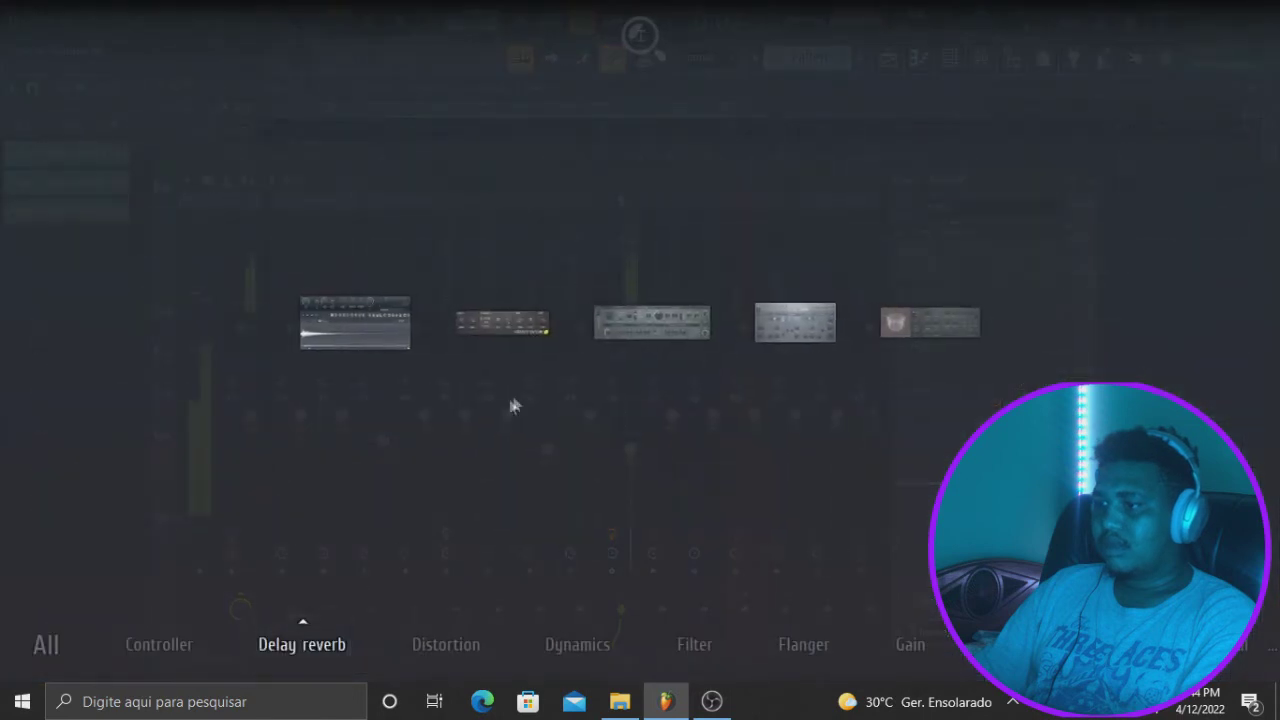
click(512, 332)
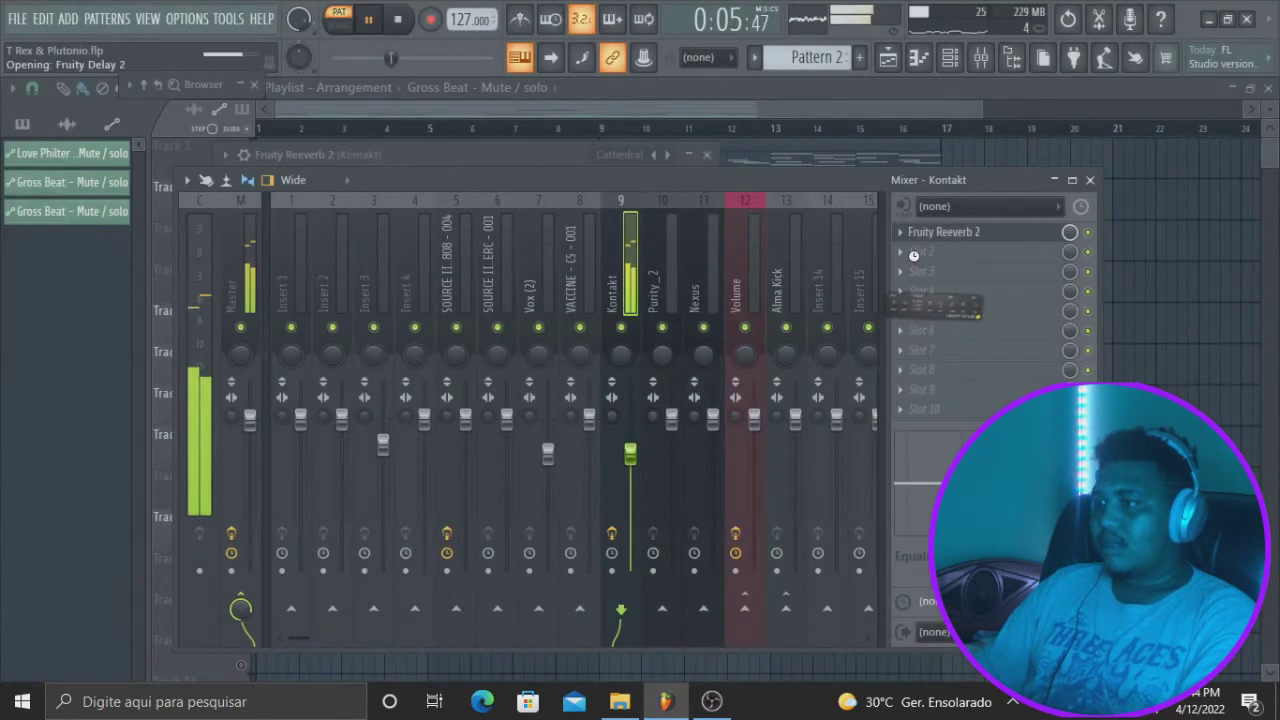
key(space)
Audition Pattern 2 with Fruity Delay 2 on the Kontakt track, then stop playback
drag(391, 360, 391, 354)
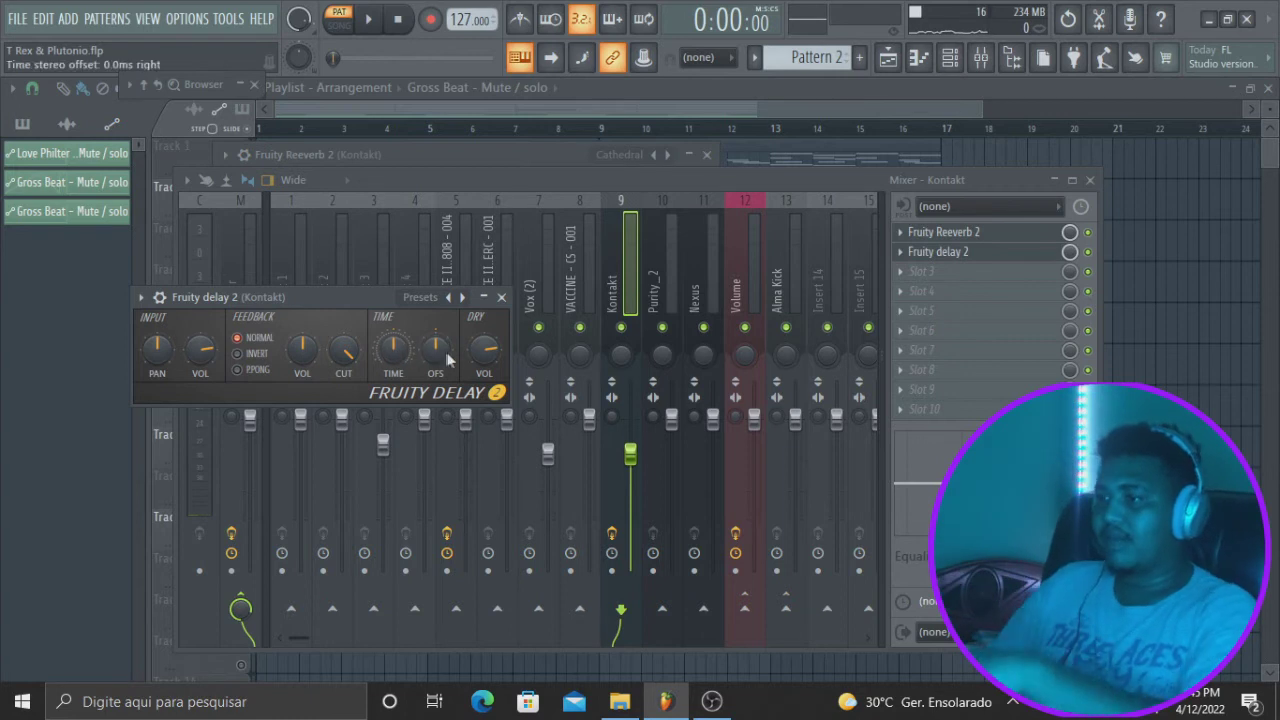
key(space)
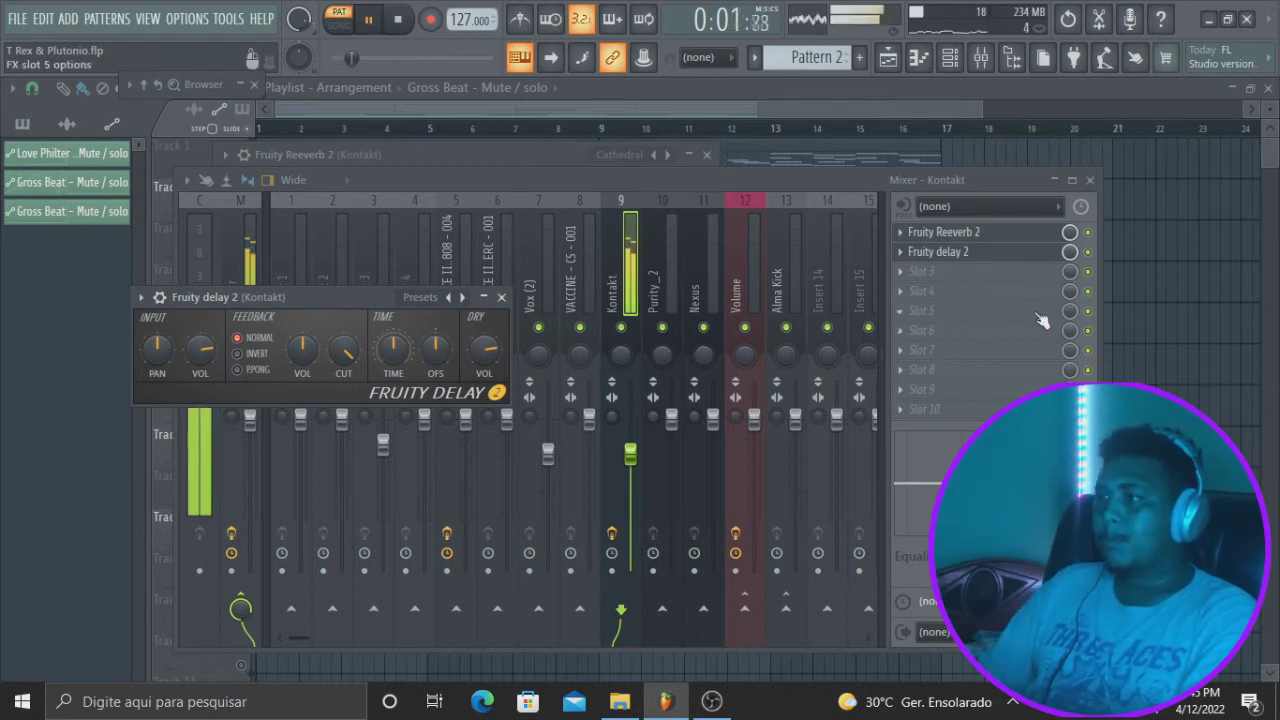
key(space)
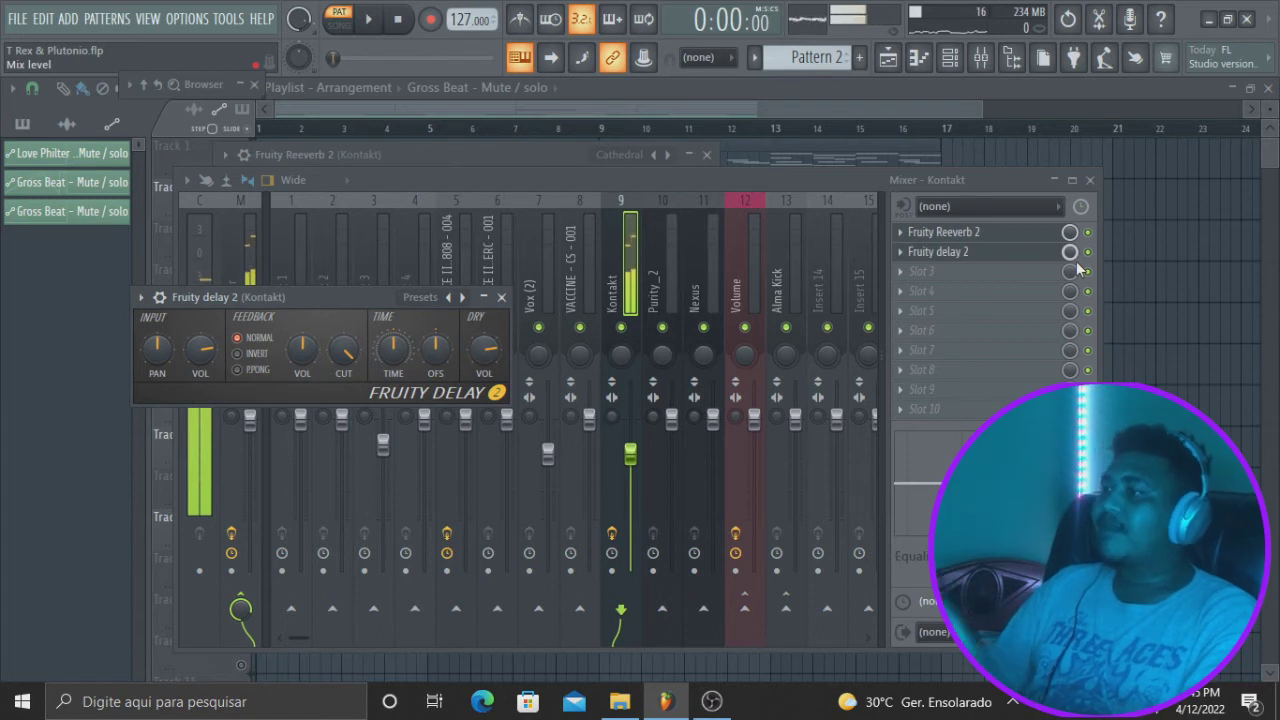
Lower the mix levels of Kontakt's delay and reverb effects and audition Pattern 2
click(1070, 254)
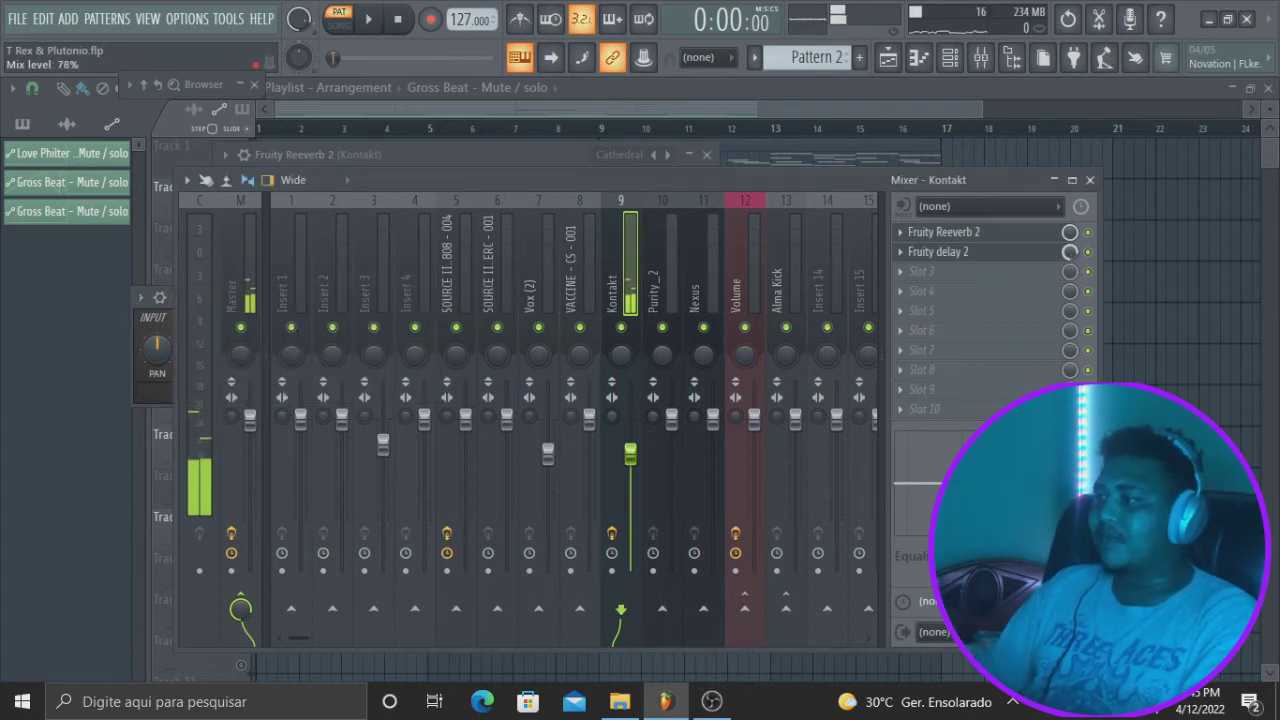
drag(1070, 253, 1070, 276)
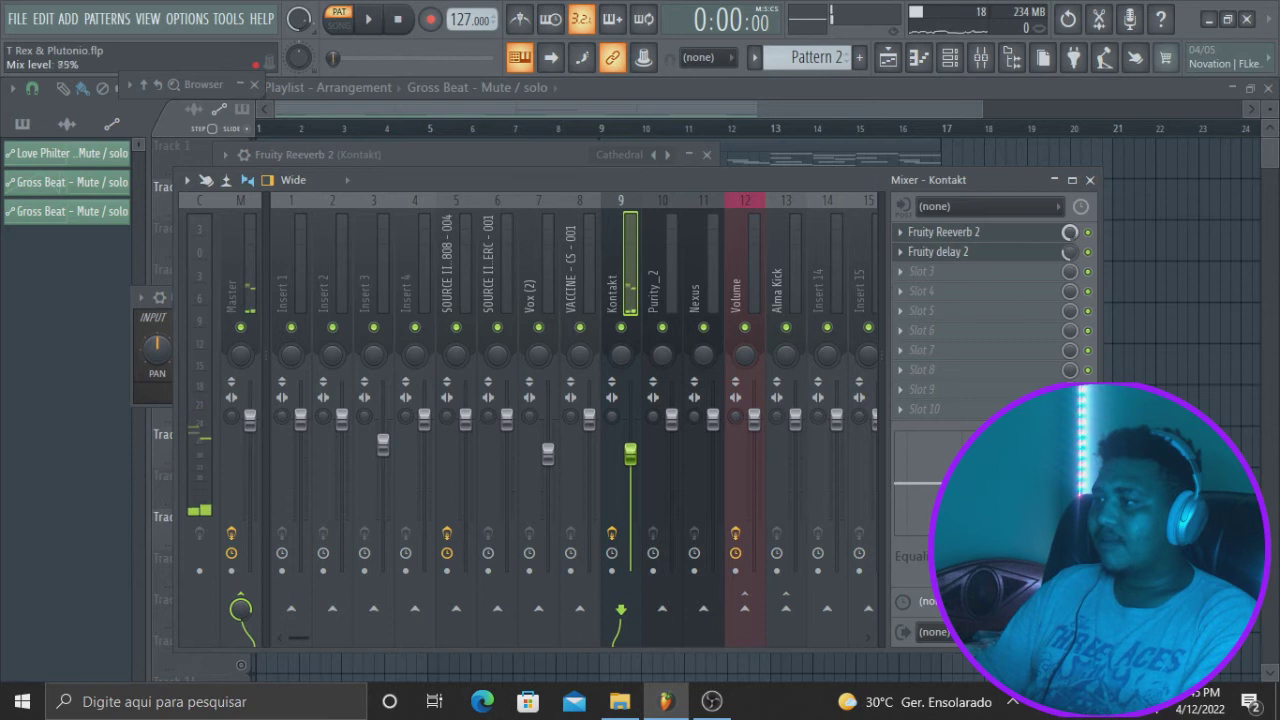
key(space)
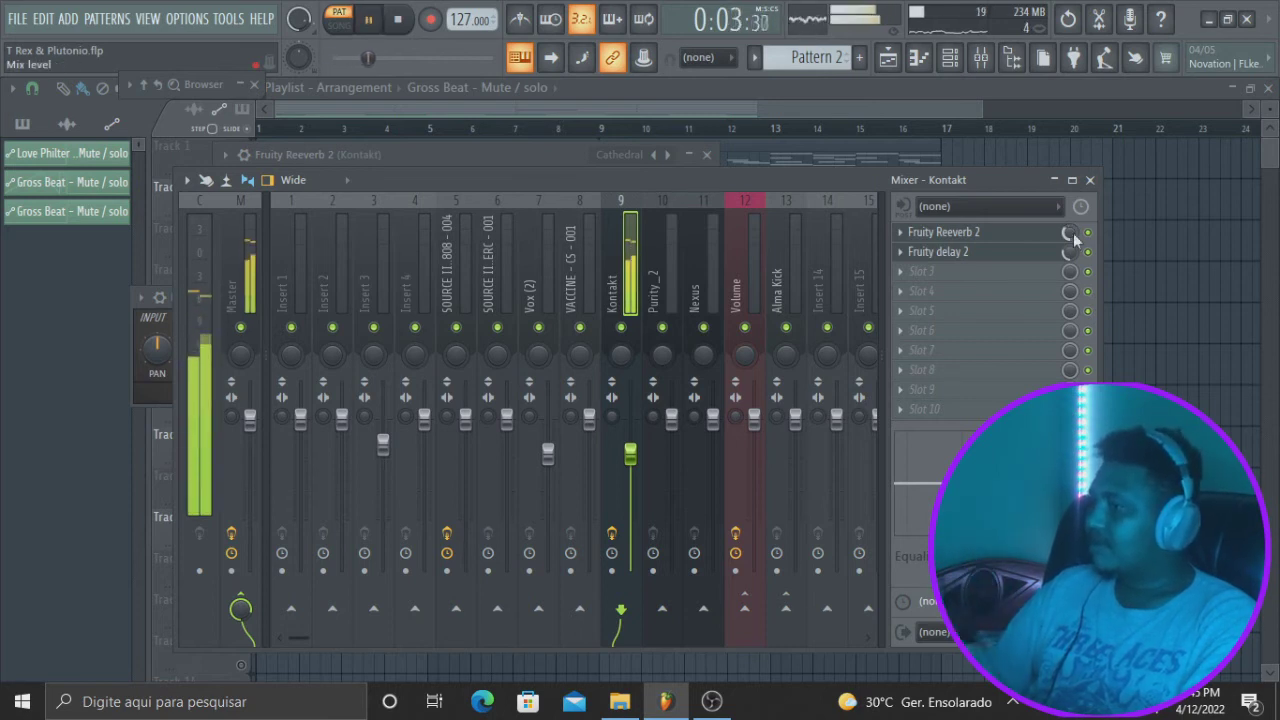
key(space)
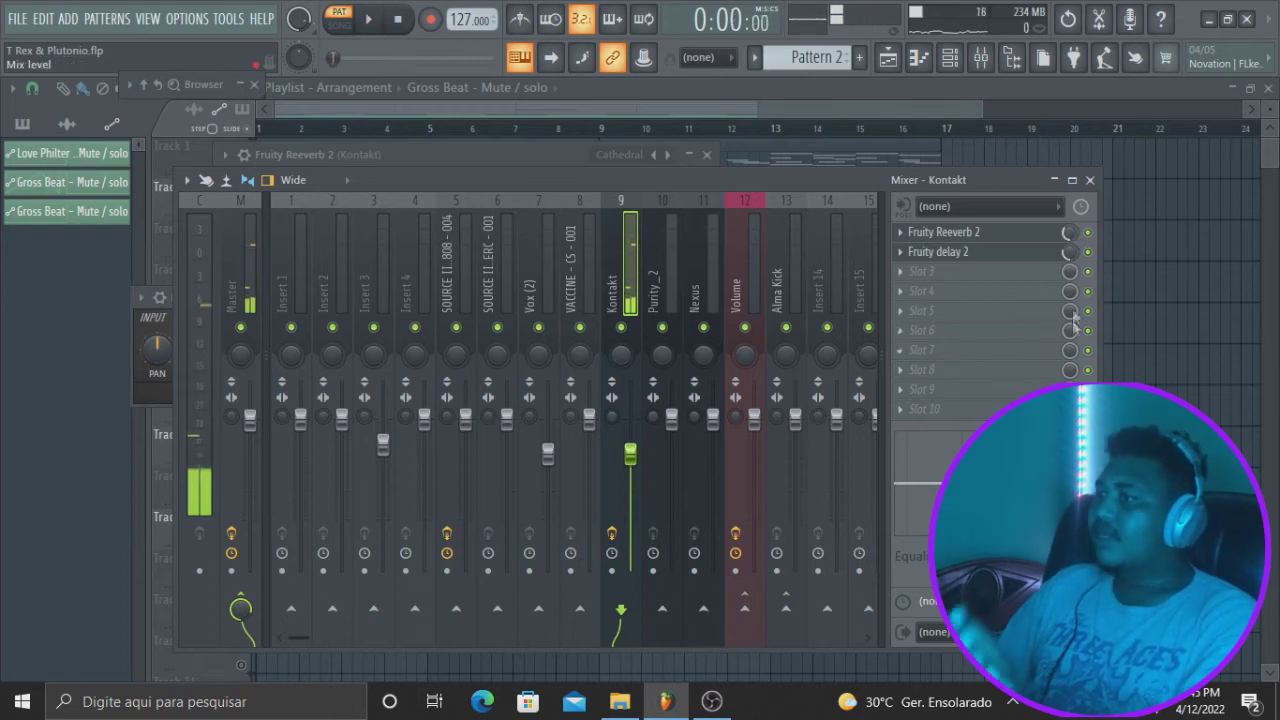
Compare Pattern 2's sound with Kontakt's reverb and delay bypassed and enabled
key(space)
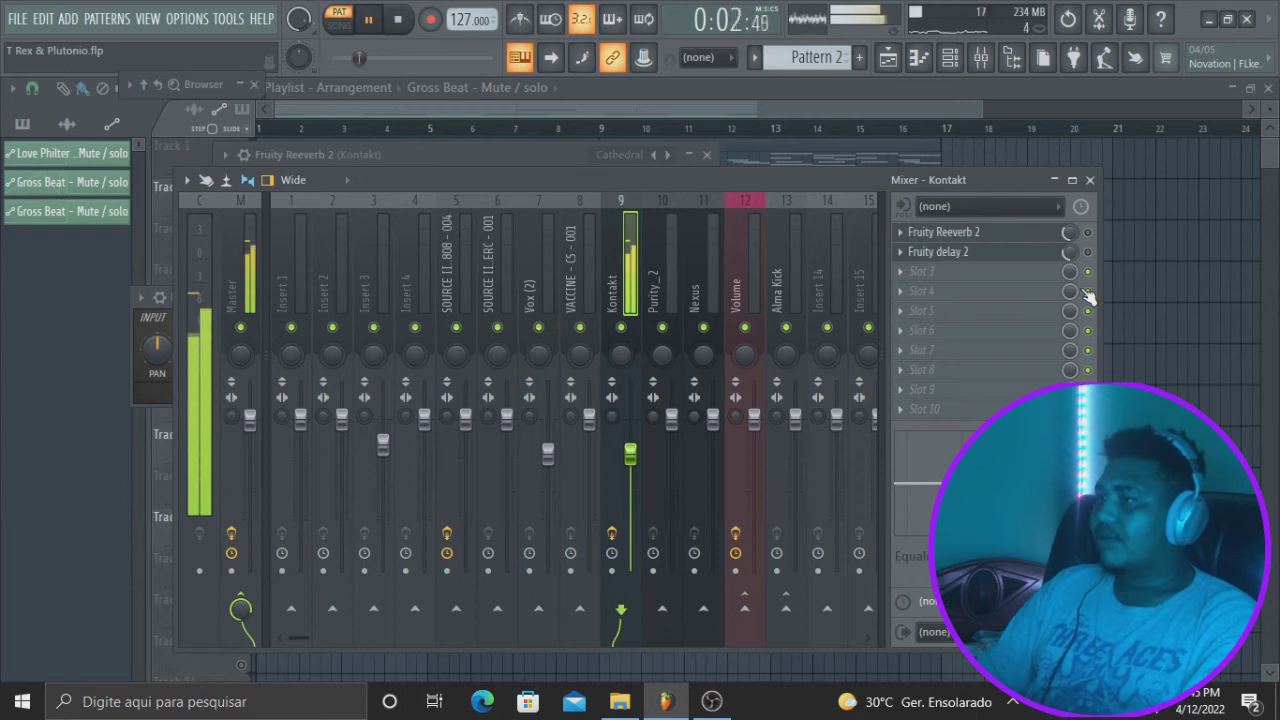
key(space)
key(space)
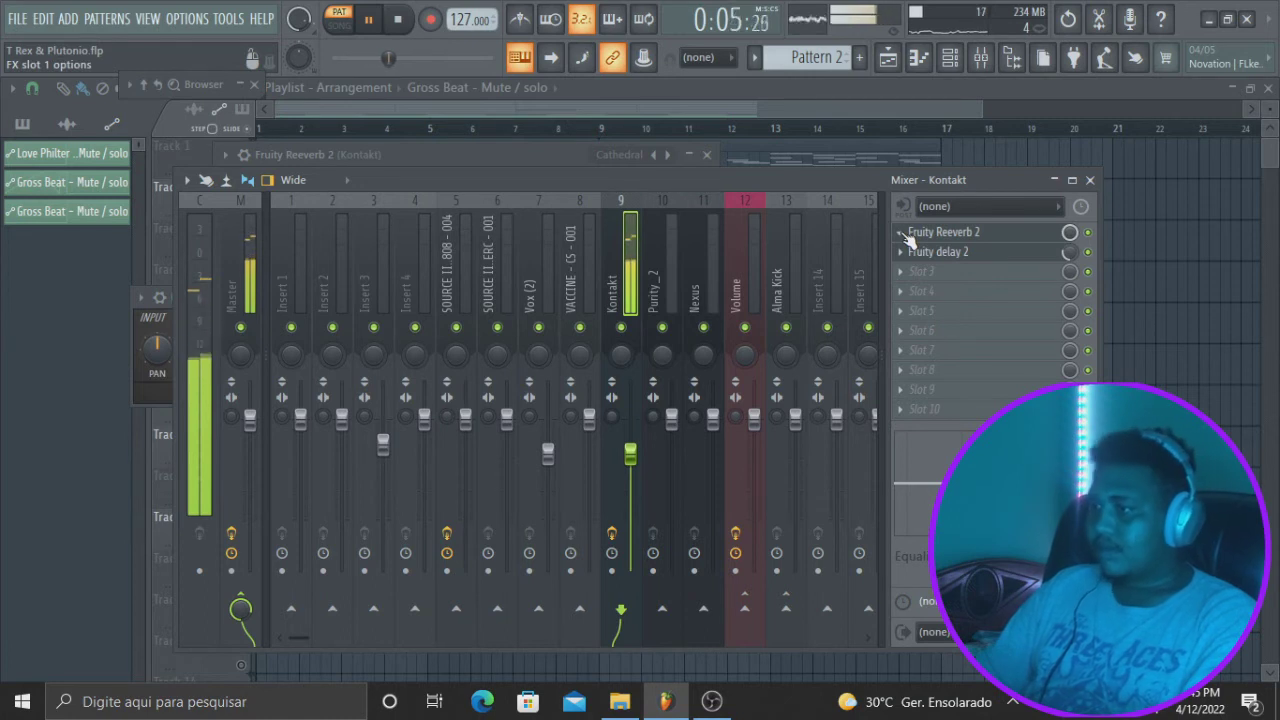
key(space)
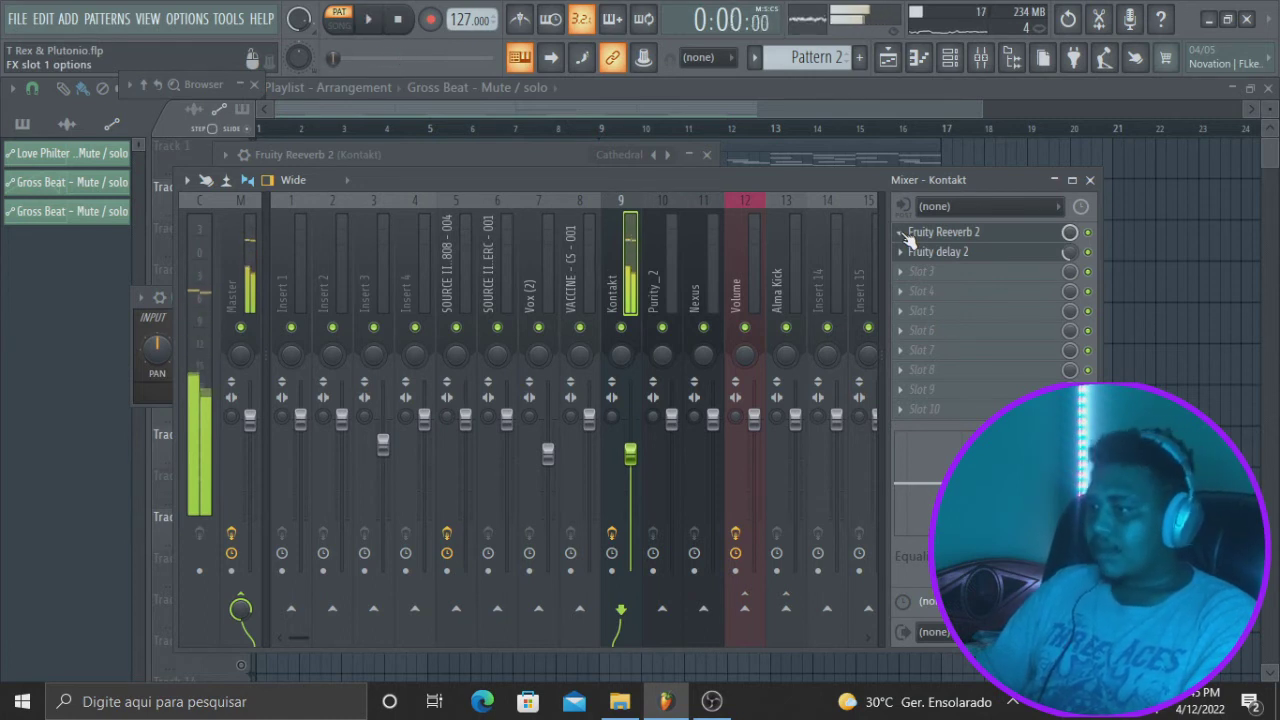
Delete Fruity Reeverb 2 and Fruity Delay 2 from the Kontakt track's effect slots
click(903, 236)
click(938, 250)
key(Return)
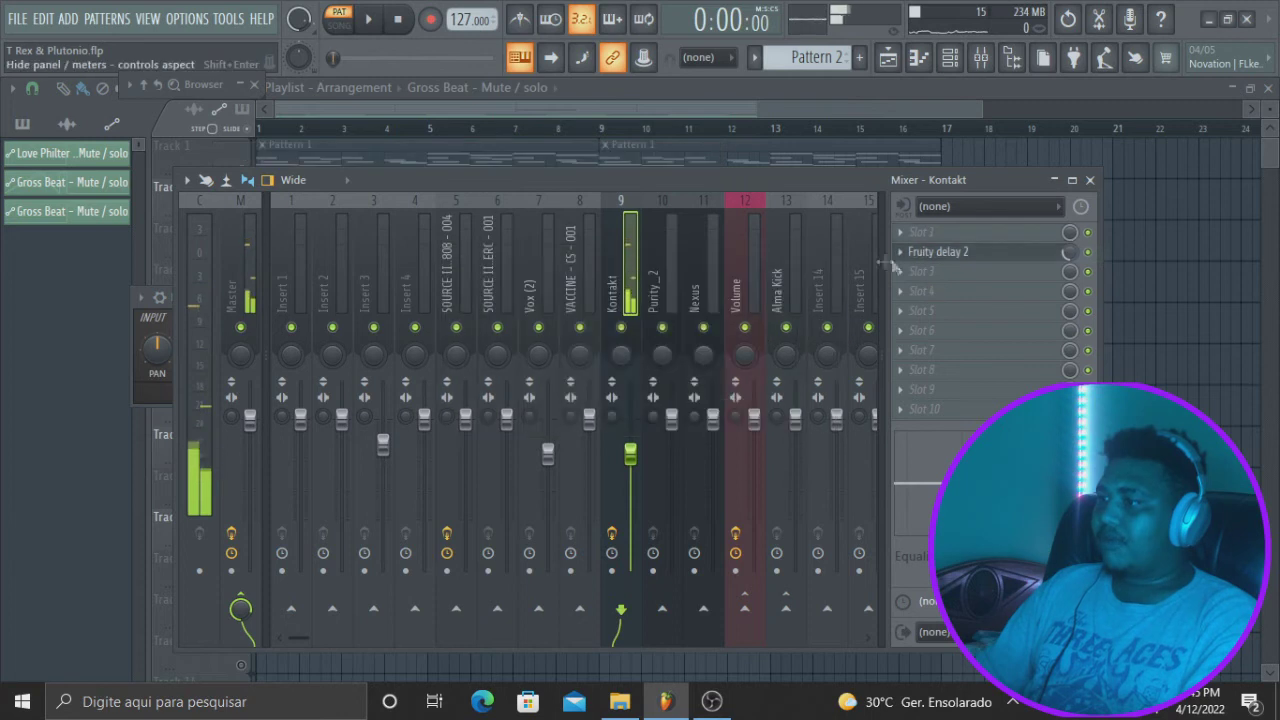
click(903, 254)
click(921, 256)
key(Return)
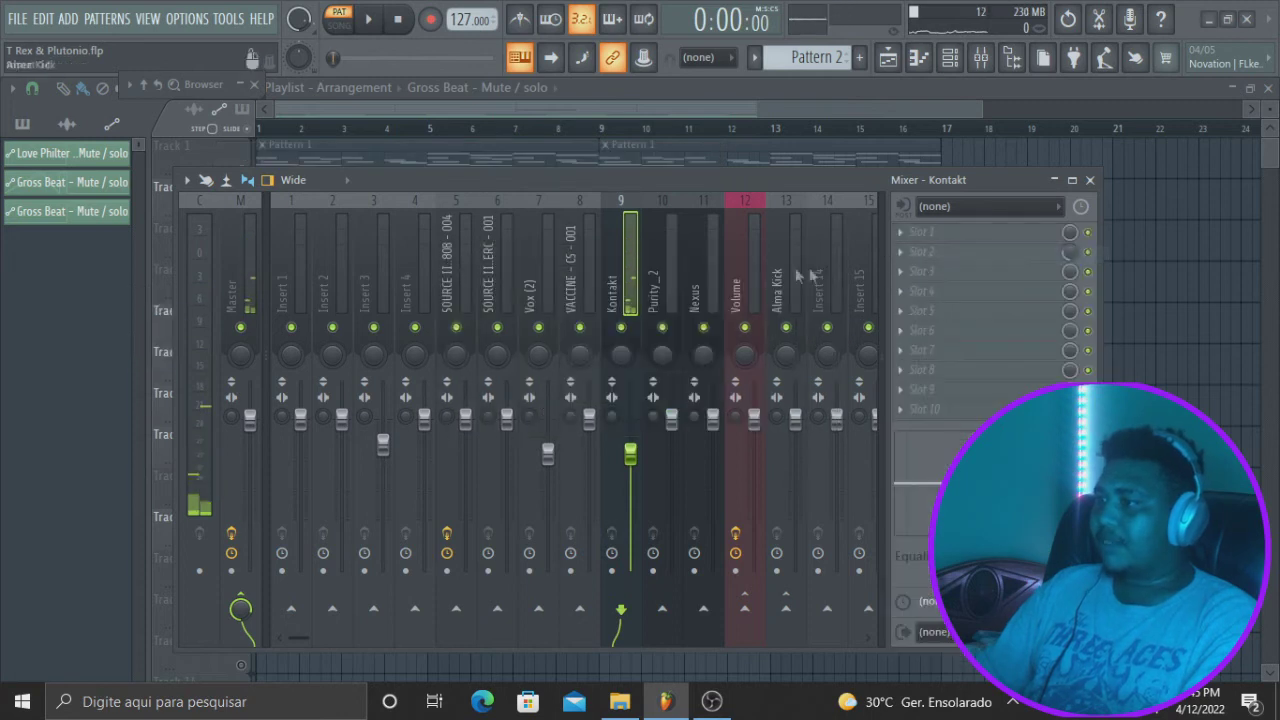
Rename mixer track Insert 14 as "Reverb & Delay"
scroll(628, 281, down, 3)
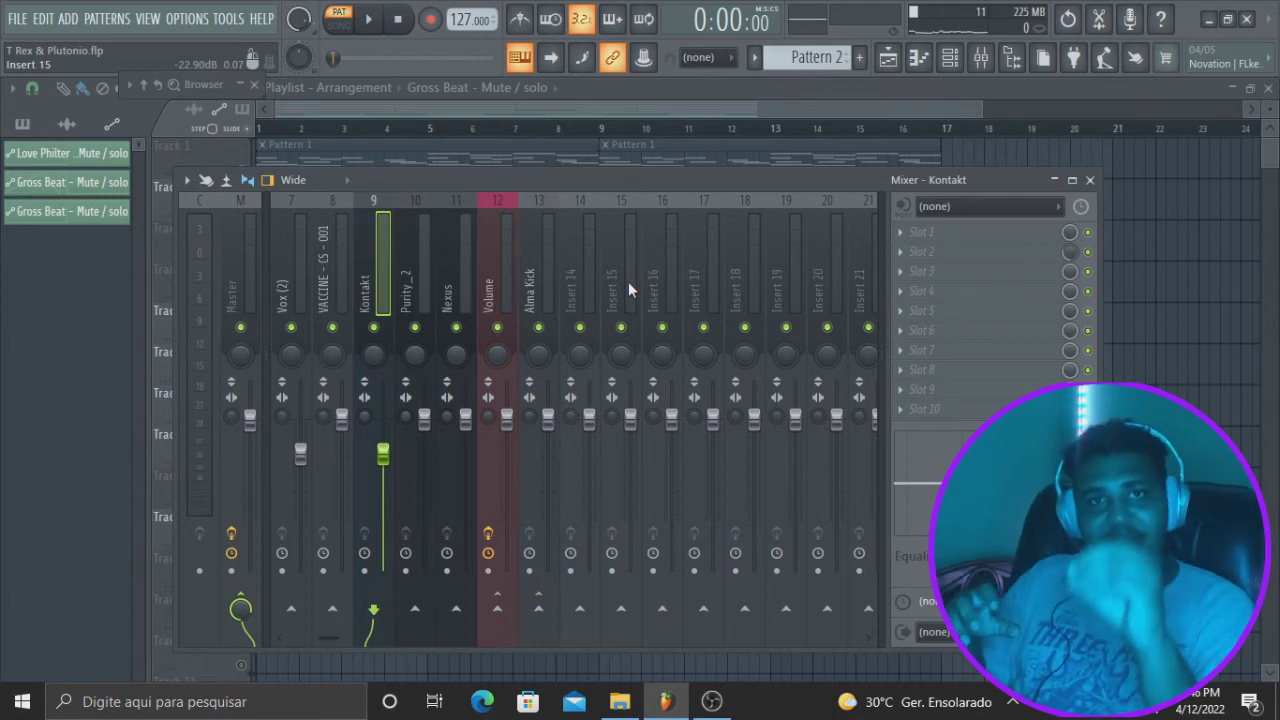
click(575, 272)
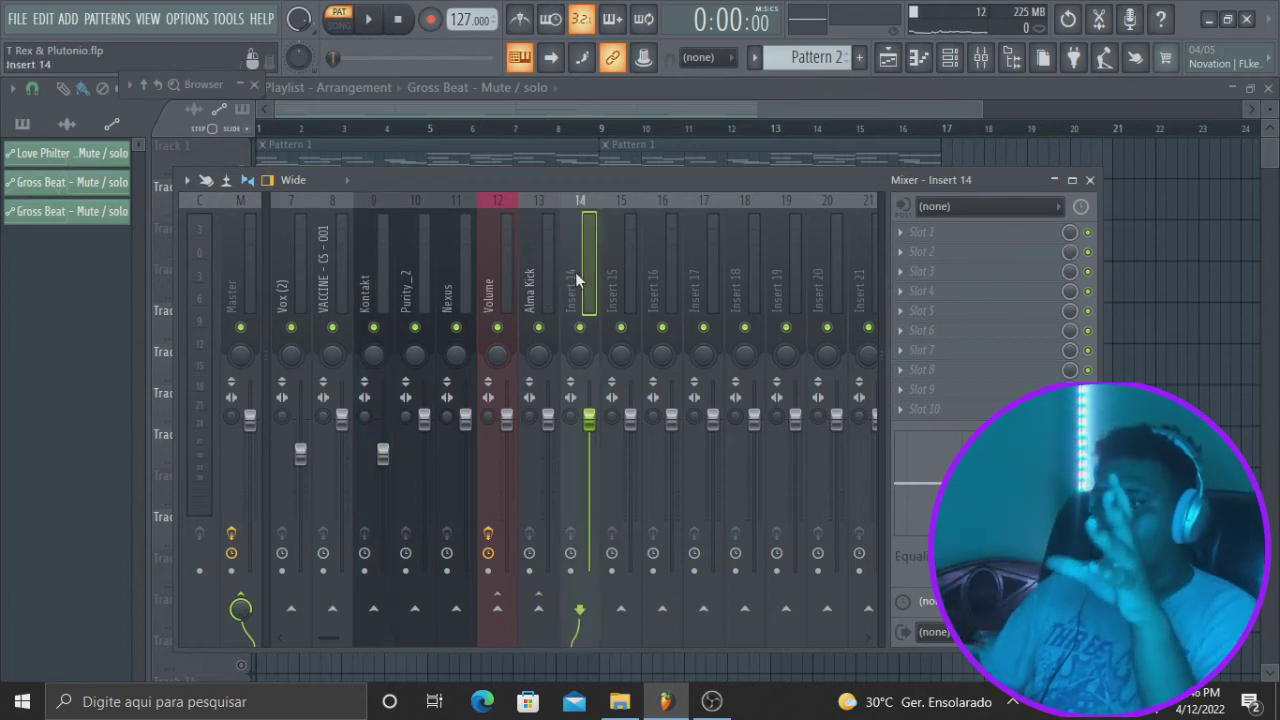
right_click(568, 289)
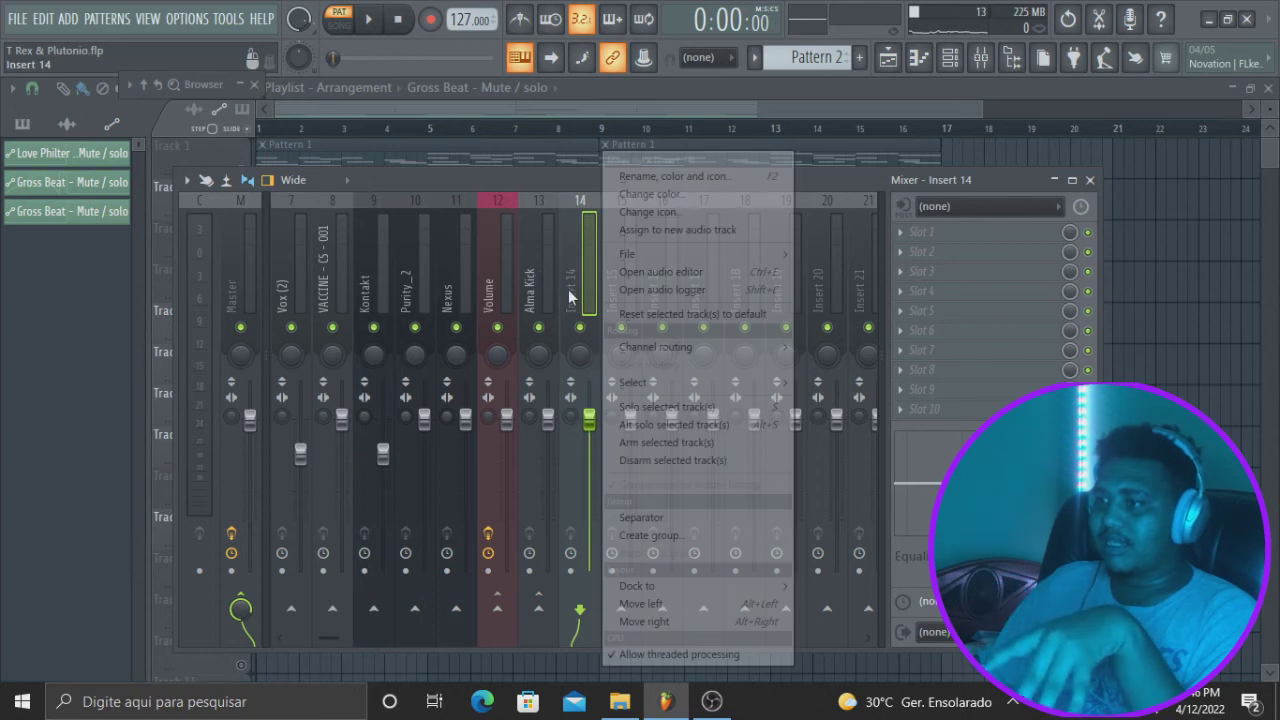
click(670, 195)
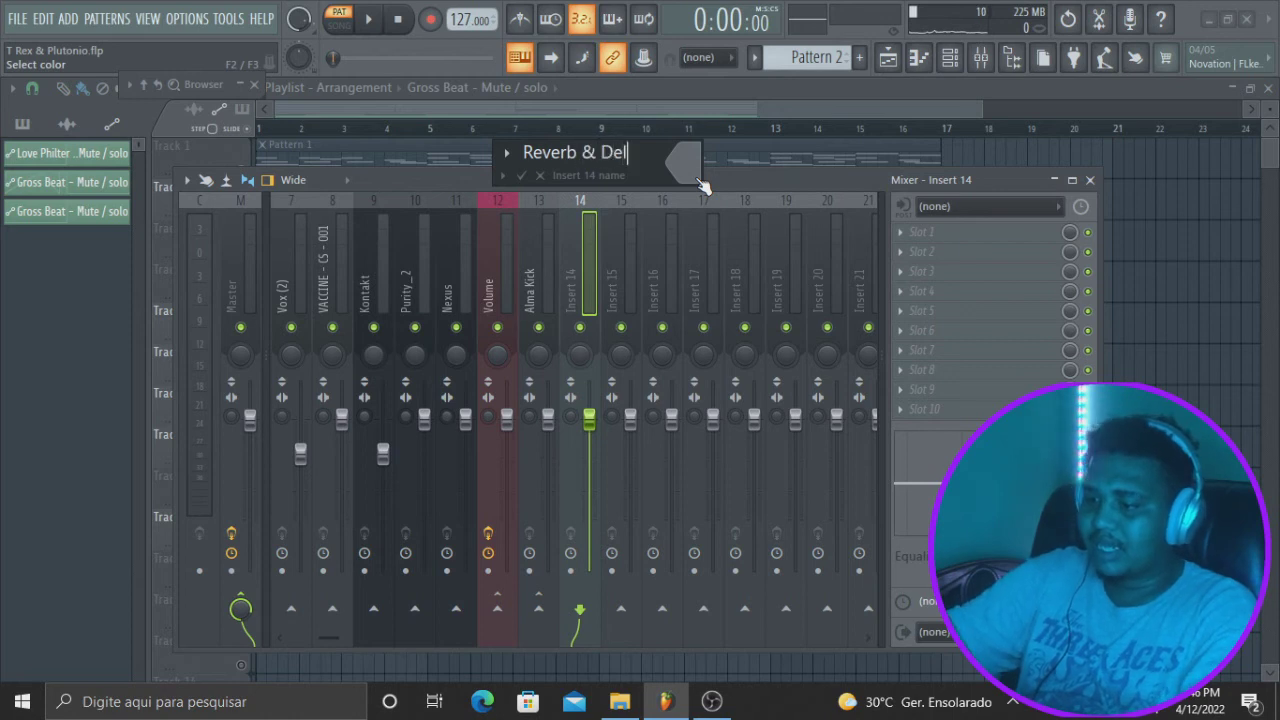
text(Reverb & Delay)
key(Return)
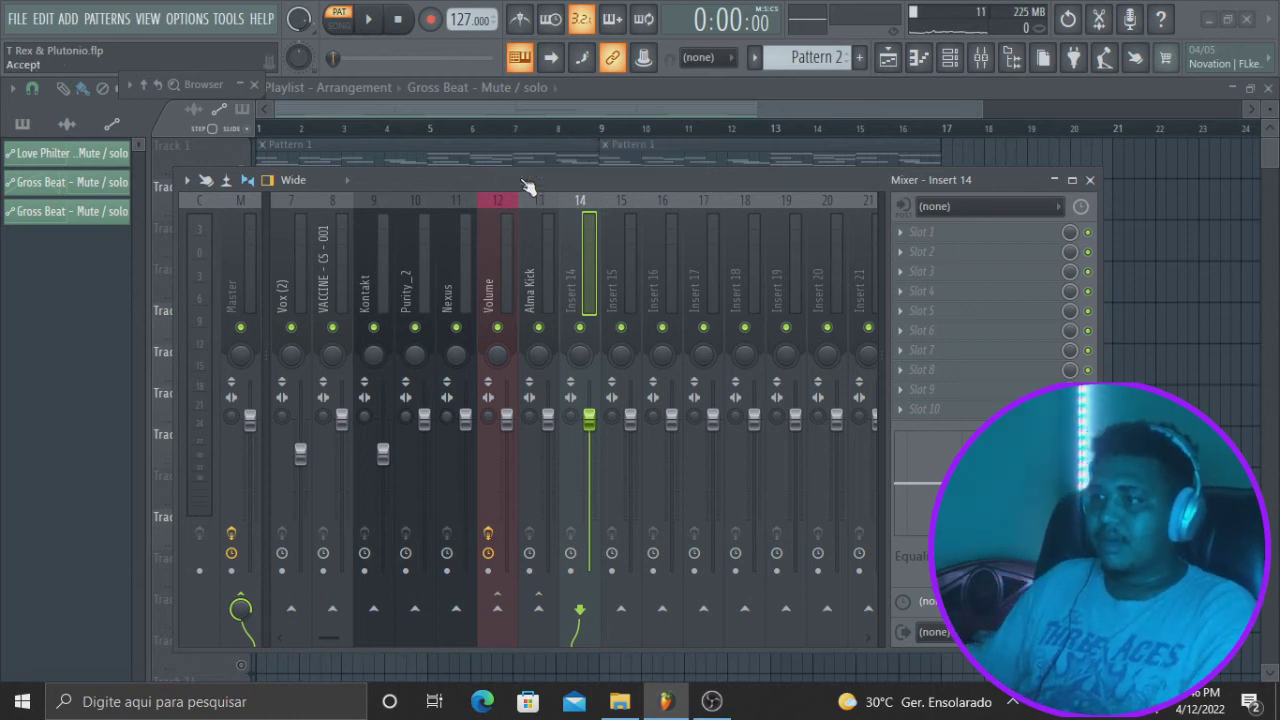
Change the Reverb & Delay mixer track's color to midnight blue (#312672)
right_click(571, 259)
click(660, 192)
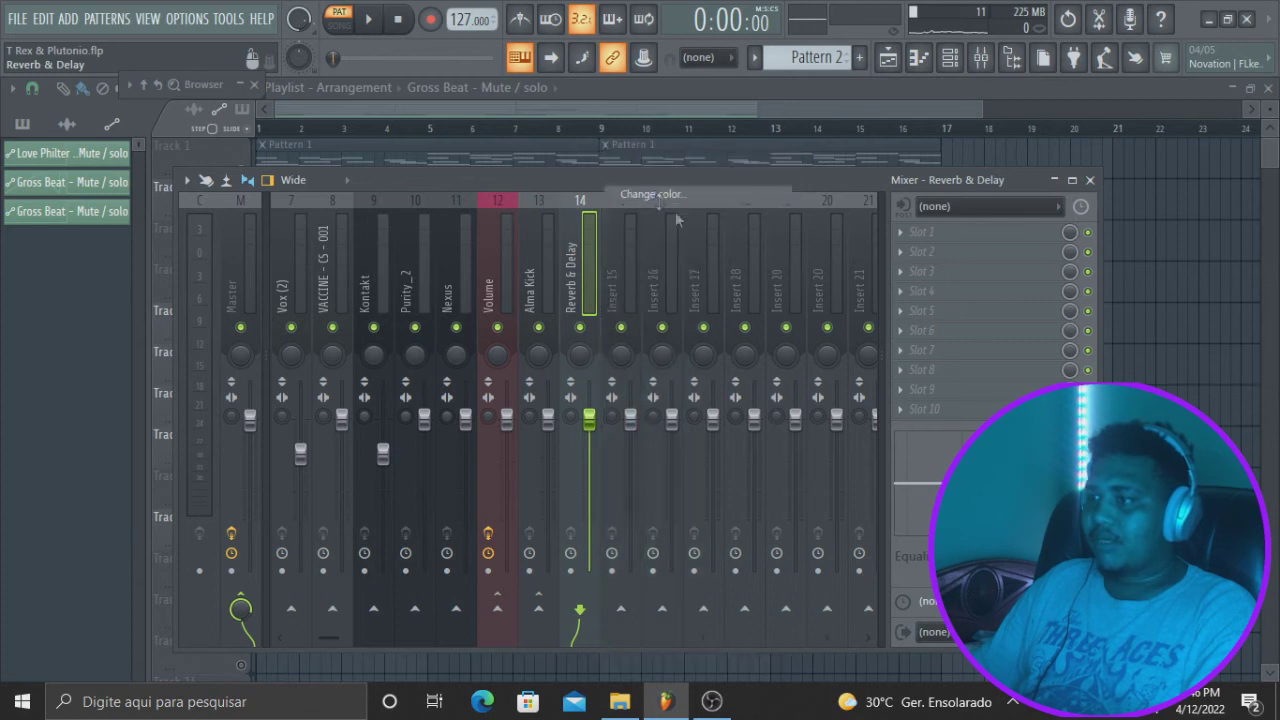
click(755, 367)
click(787, 440)
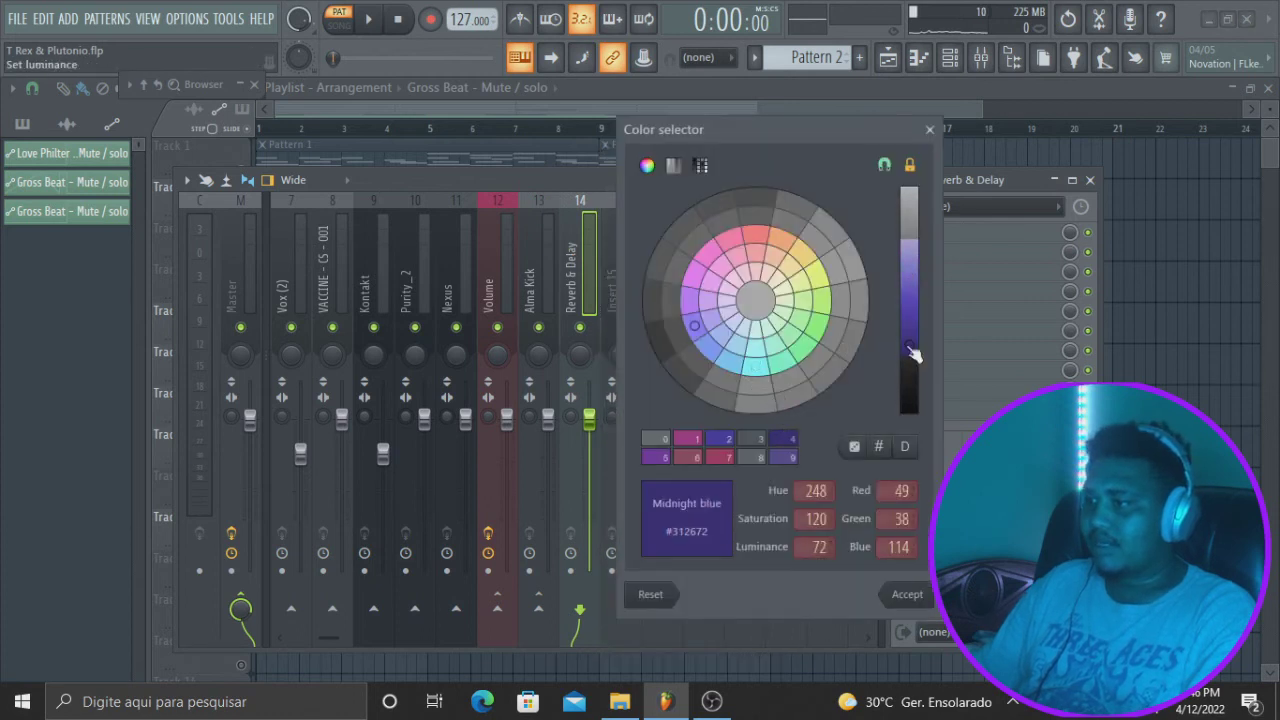
click(907, 594)
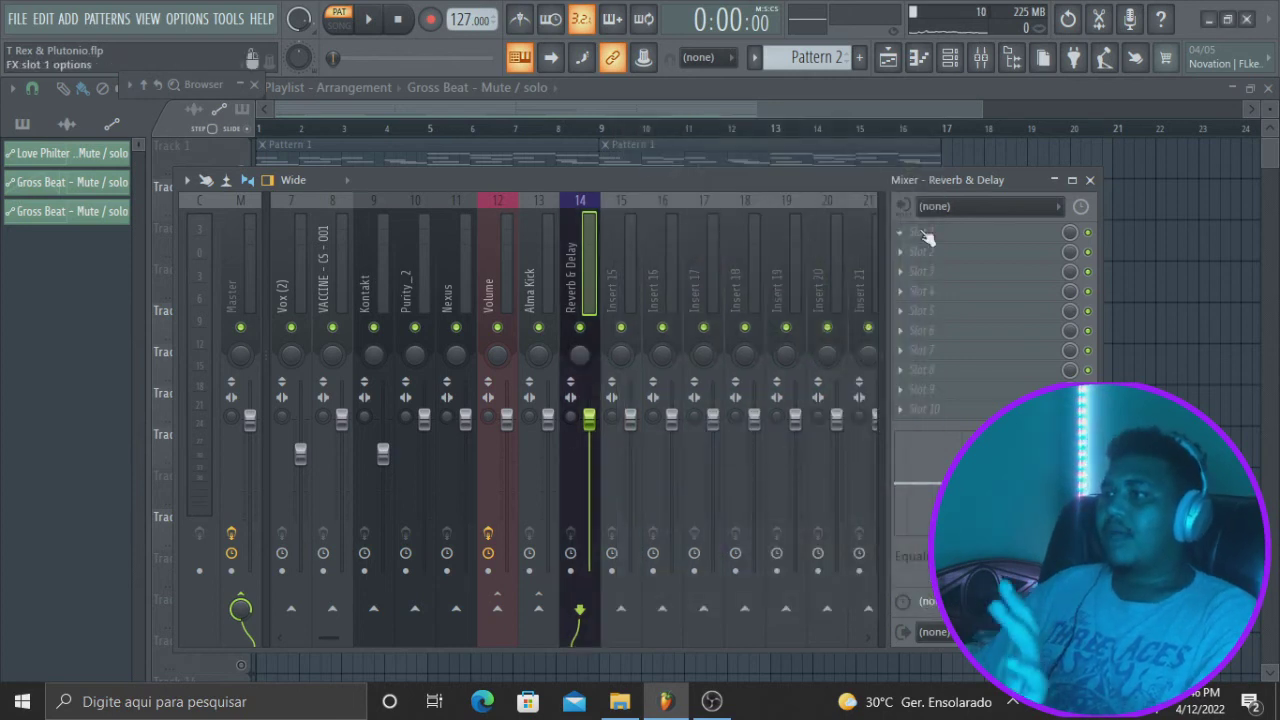
click(366, 288)
click(406, 290)
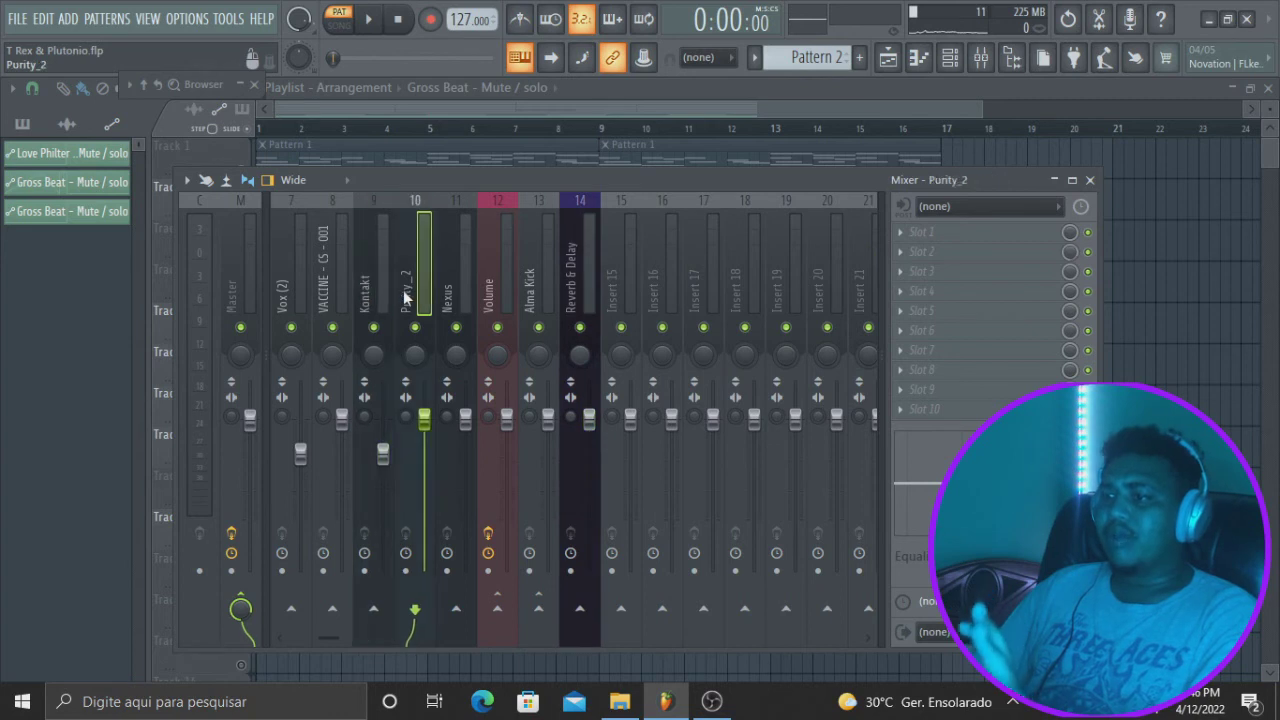
click(451, 293)
Add Fruity Reeverb 2 with the Cathedral preset to the first effect slot of the Reverb & Delay track
click(579, 280)
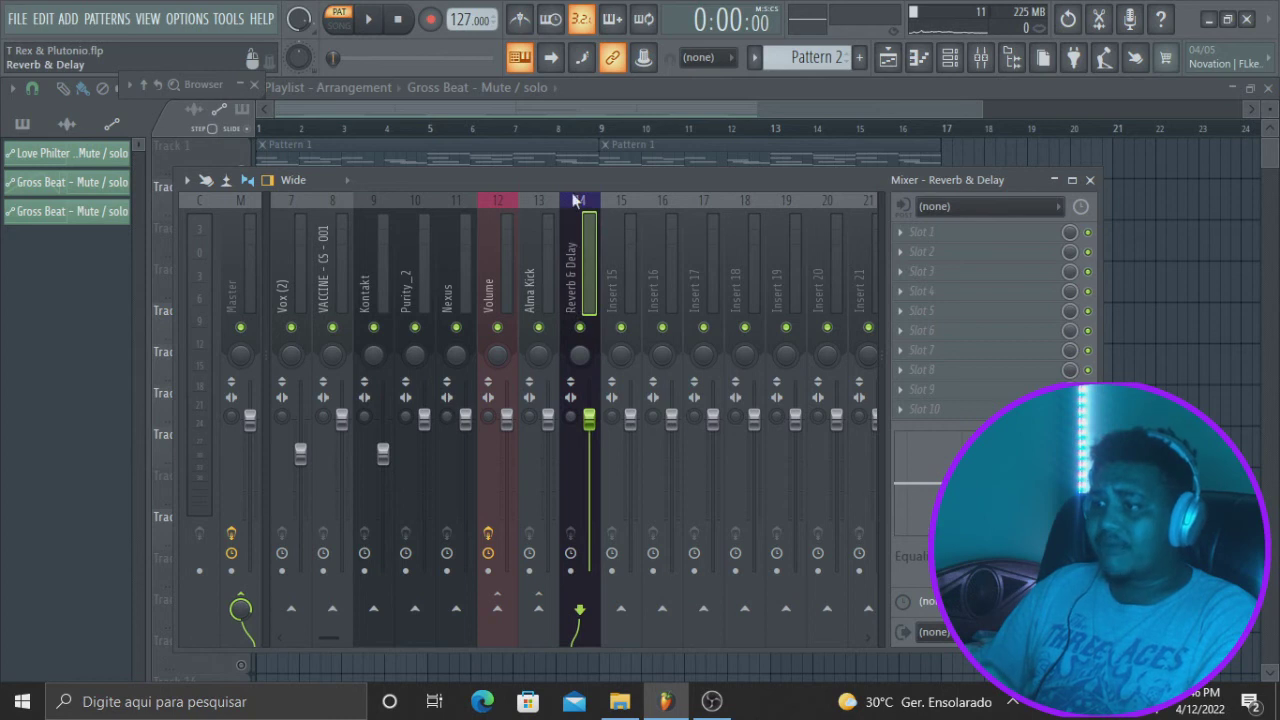
key(F8)
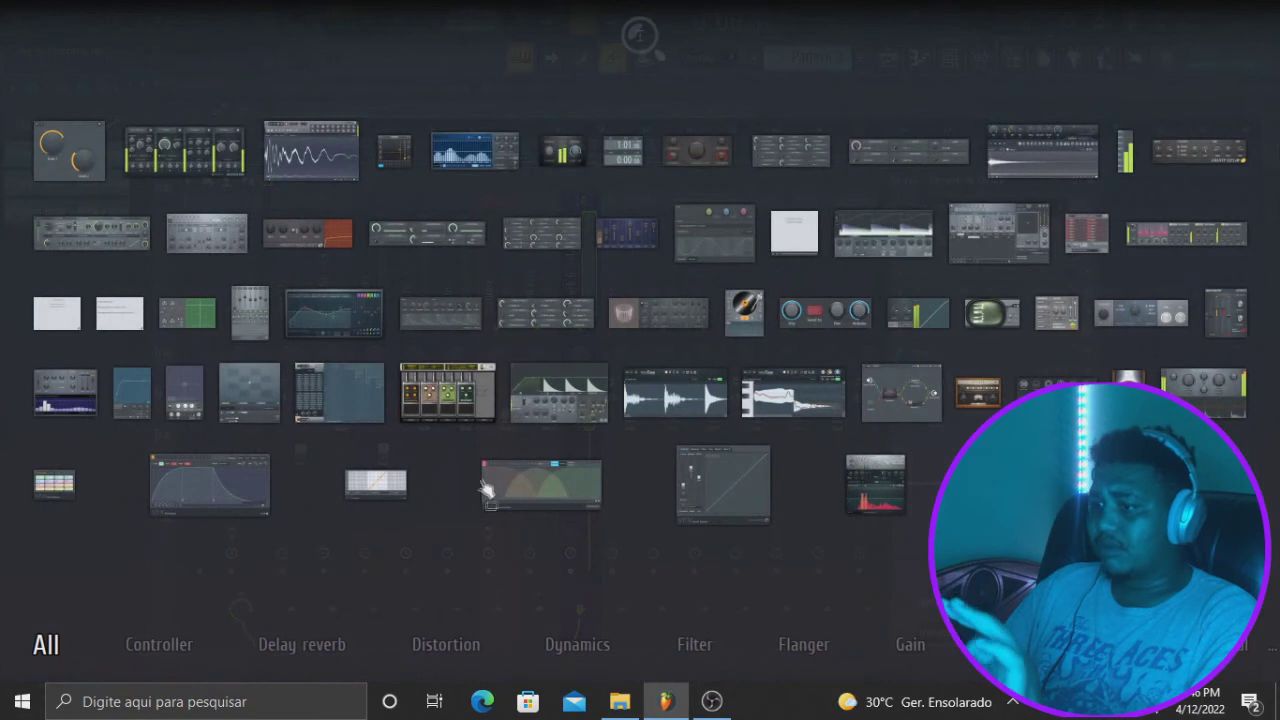
drag(650, 312, 961, 233)
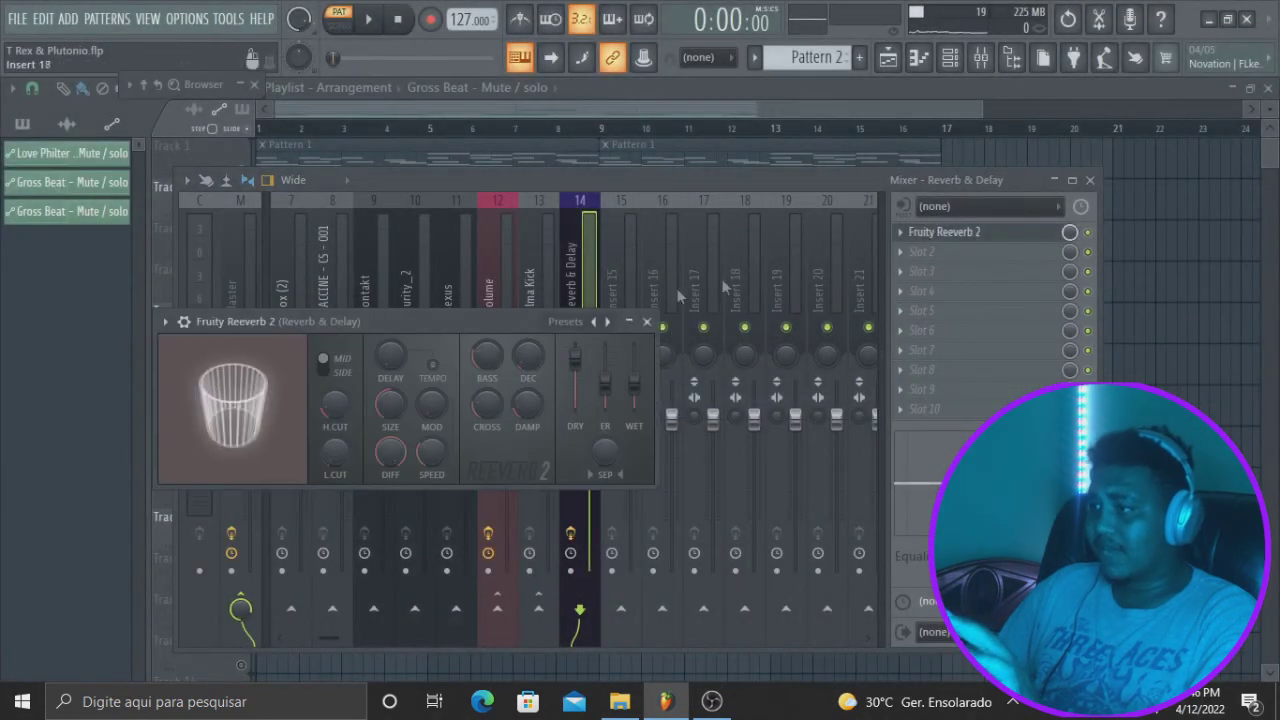
click(606, 321)
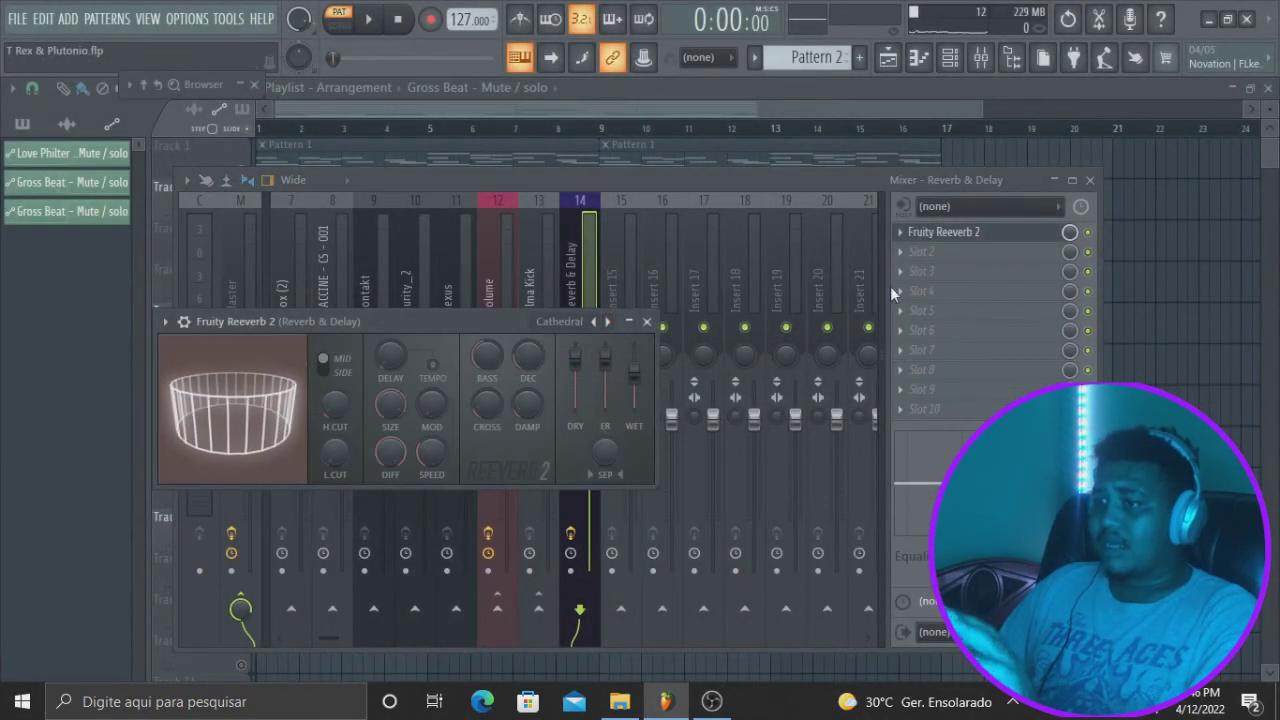
Add Fruity Delay 2 to the Reverb & Delay track's second effect slot and close its window
middle_click(915, 252)
mouse_move(295, 625)
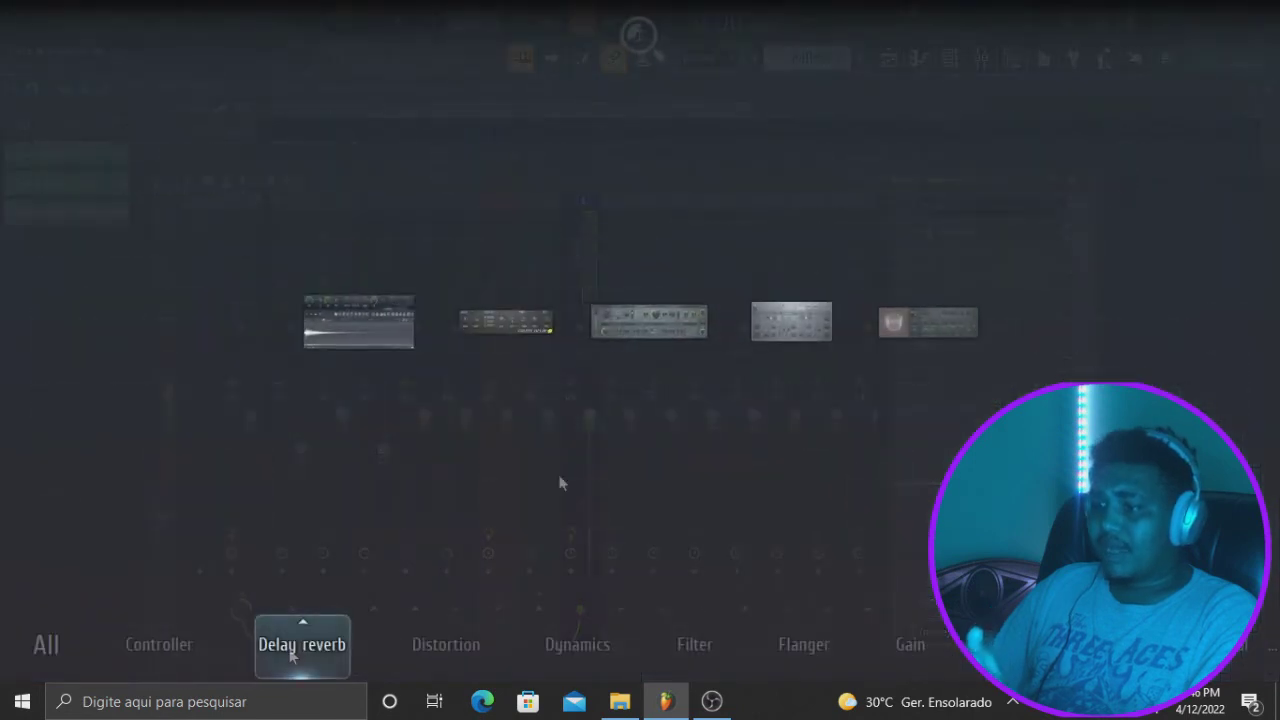
drag(505, 322, 920, 258)
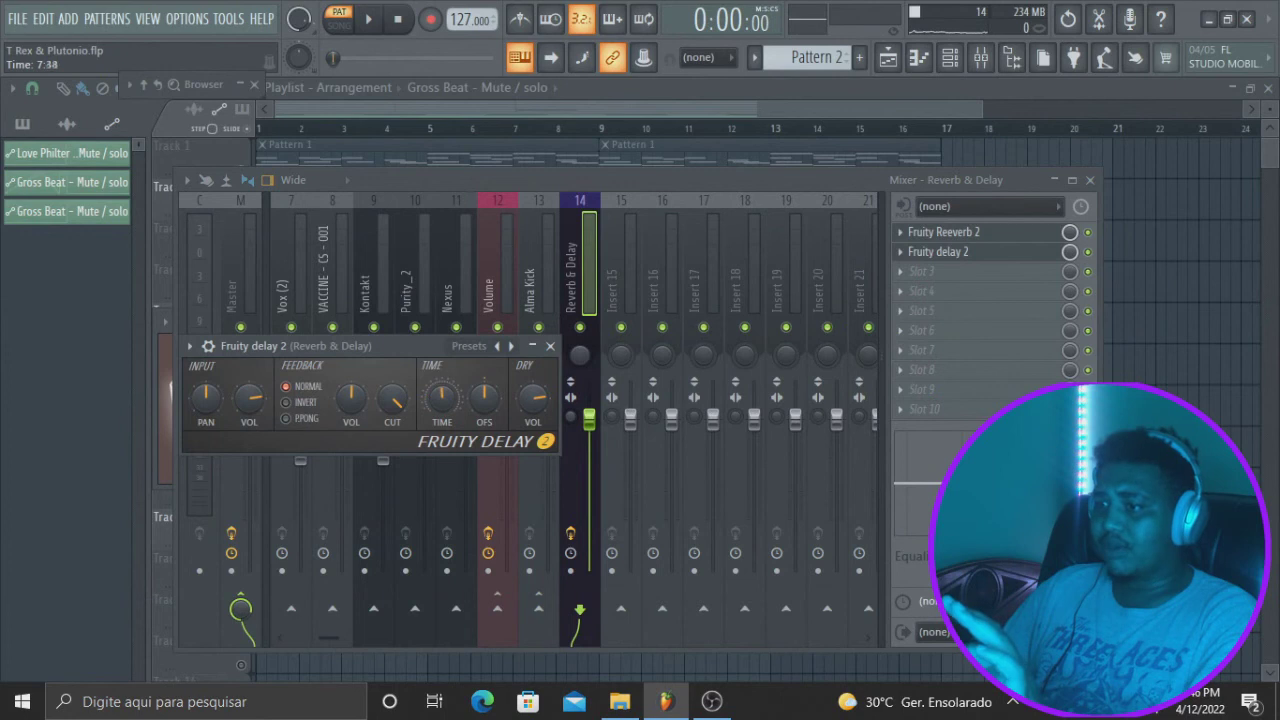
click(550, 345)
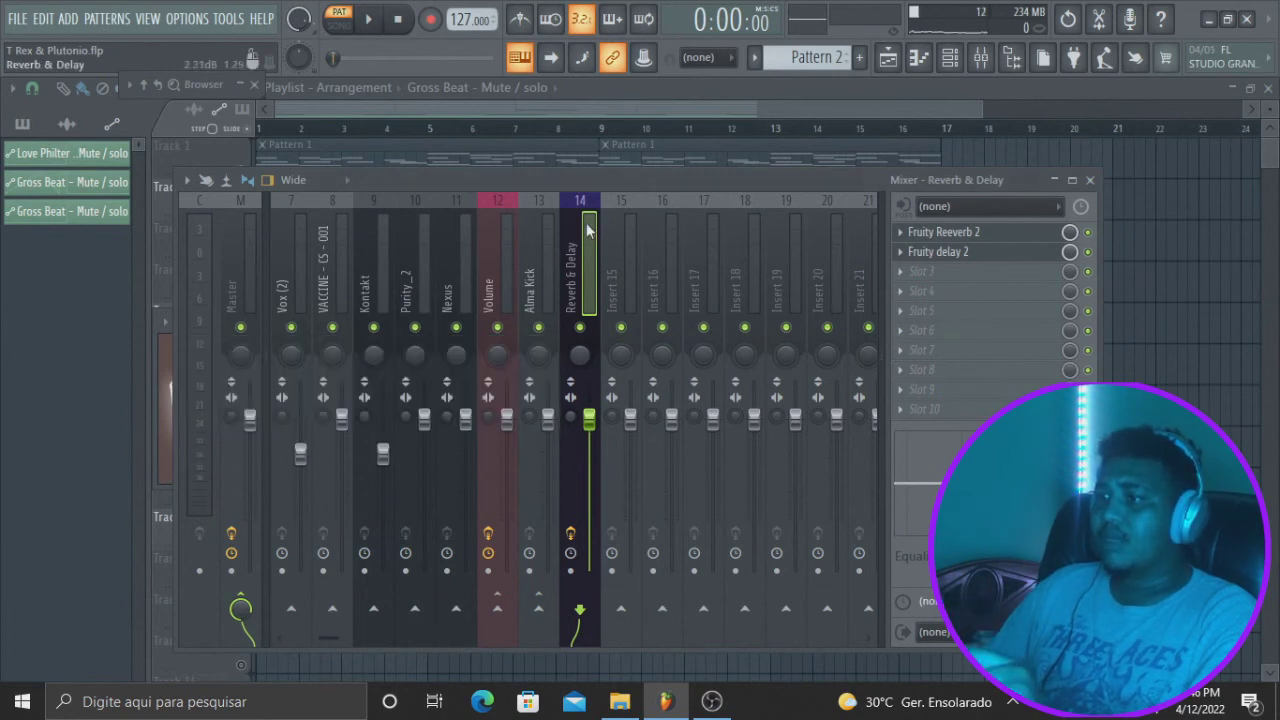
Go through the Kontakt, Purity_2 and Nexus mixer tracks, finishing with Kontakt selected
click(370, 266)
click(425, 274)
click(458, 276)
click(424, 277)
click(383, 273)
click(424, 276)
click(456, 278)
click(428, 280)
click(390, 282)
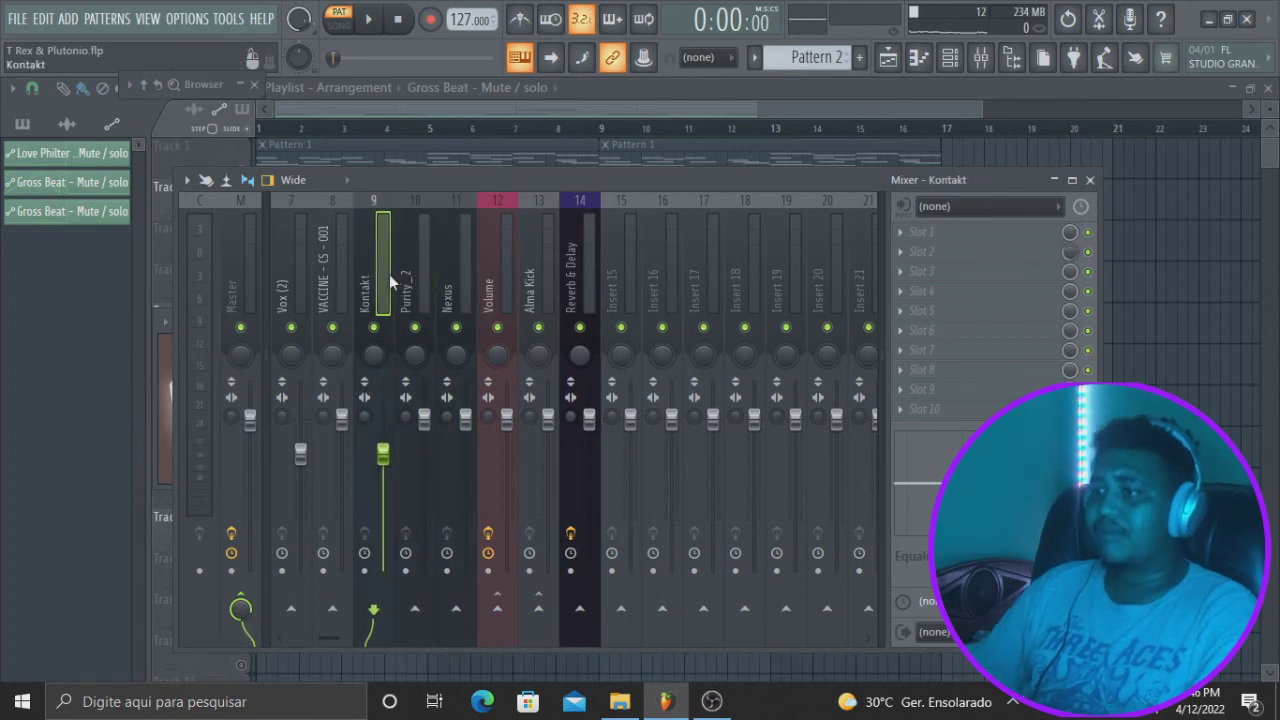
Solo Track 1 with the Pattern 1 clips in the playlist and play it in song mode
click(676, 95)
scroll(797, 50, up, 1)
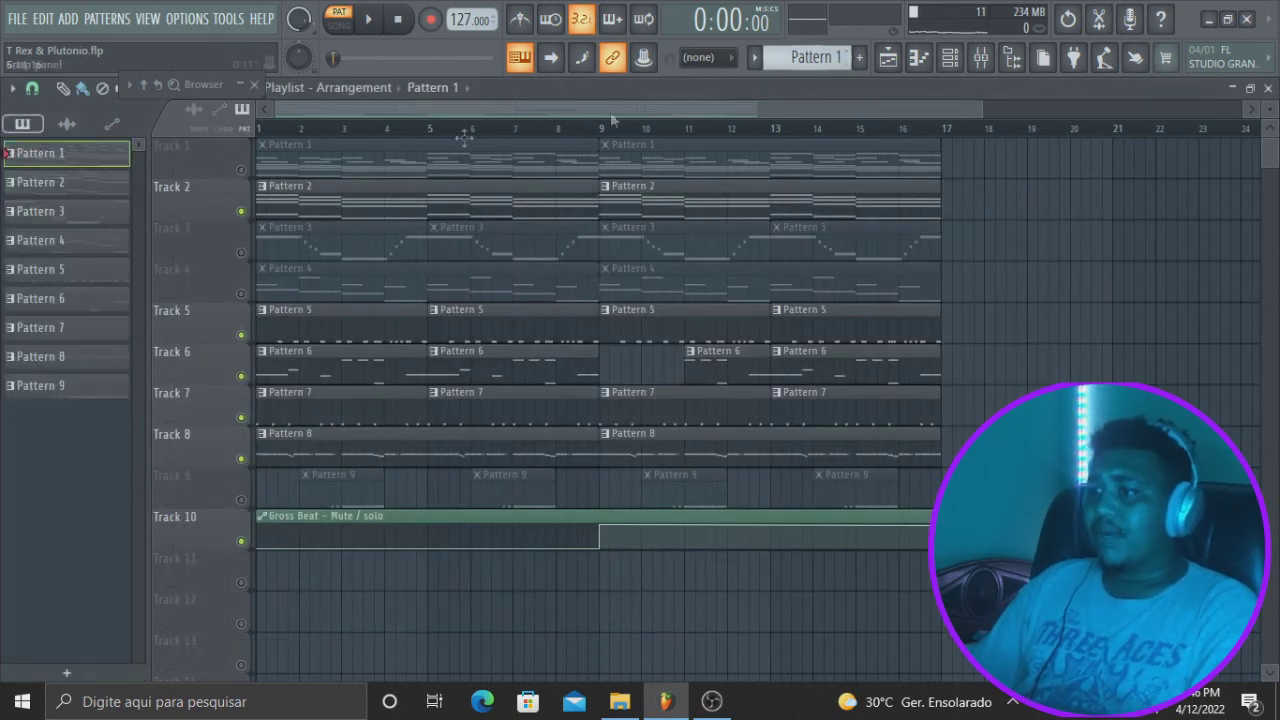
right_click(243, 173)
key(space)
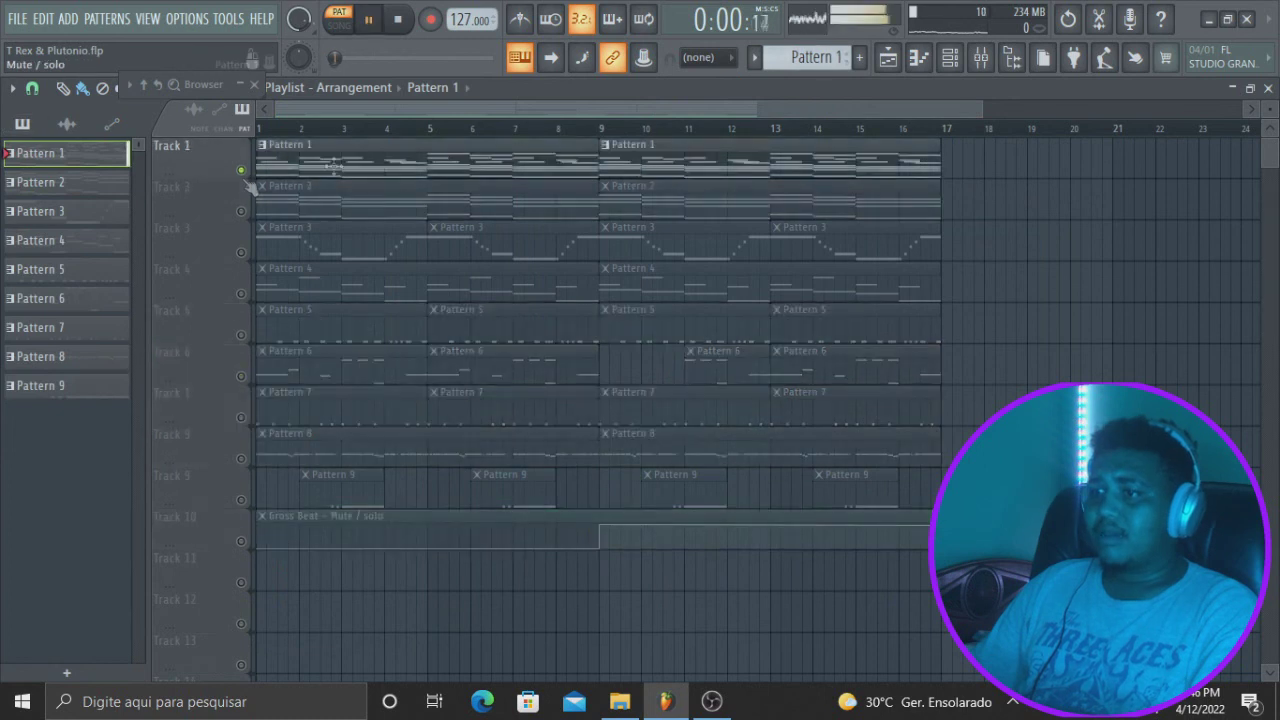
click(338, 28)
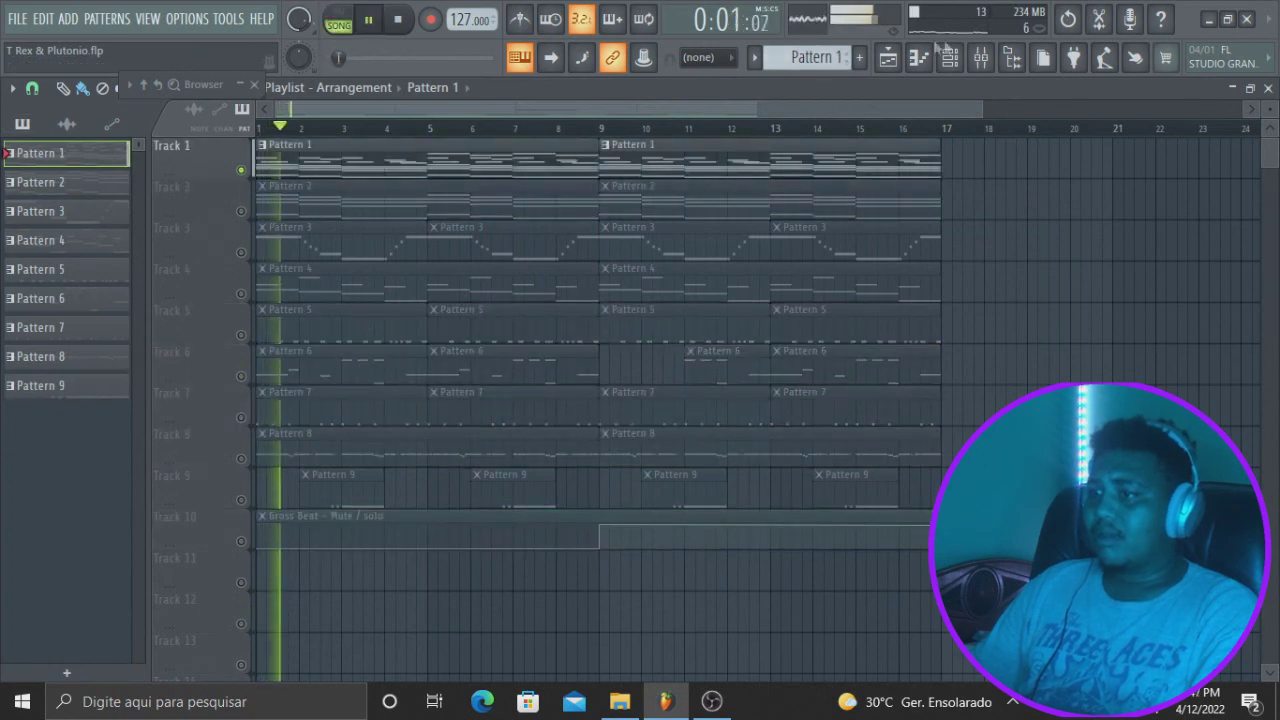
Audition the soloed part with the mixer open, then route the Kontakt track to the Reverb & Delay track
click(981, 57)
key(space)
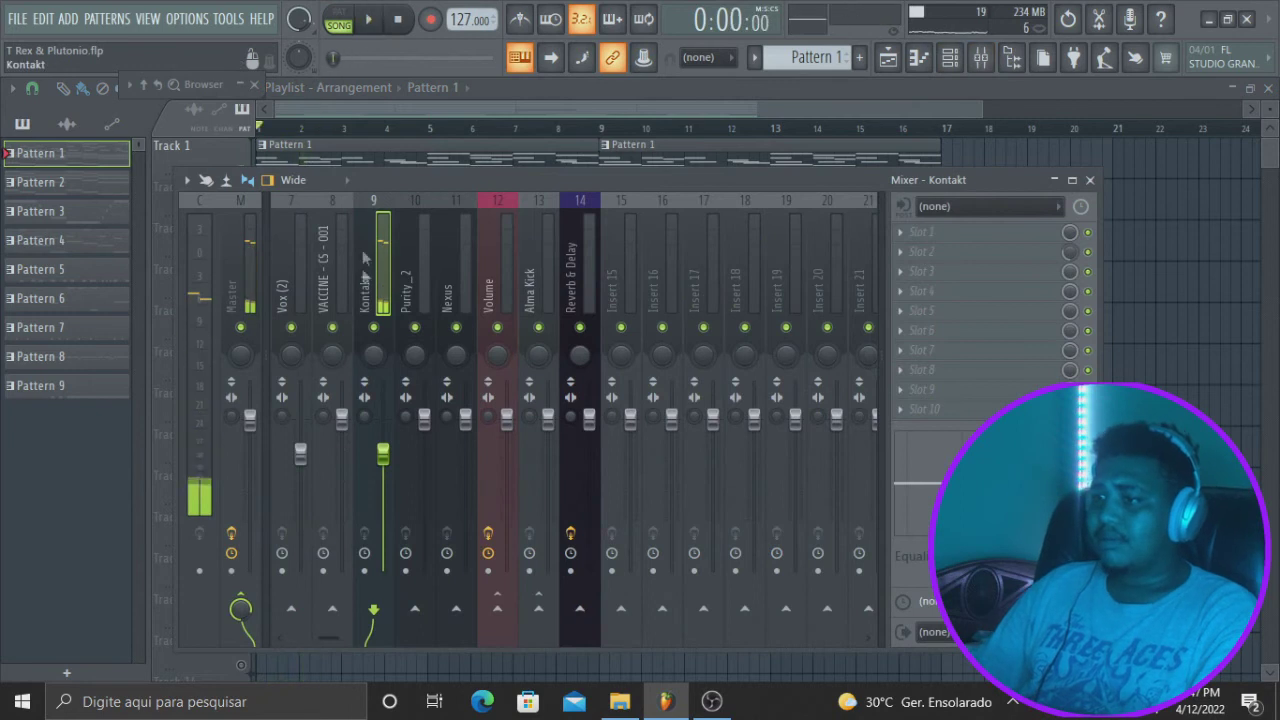
key(space)
key(space)
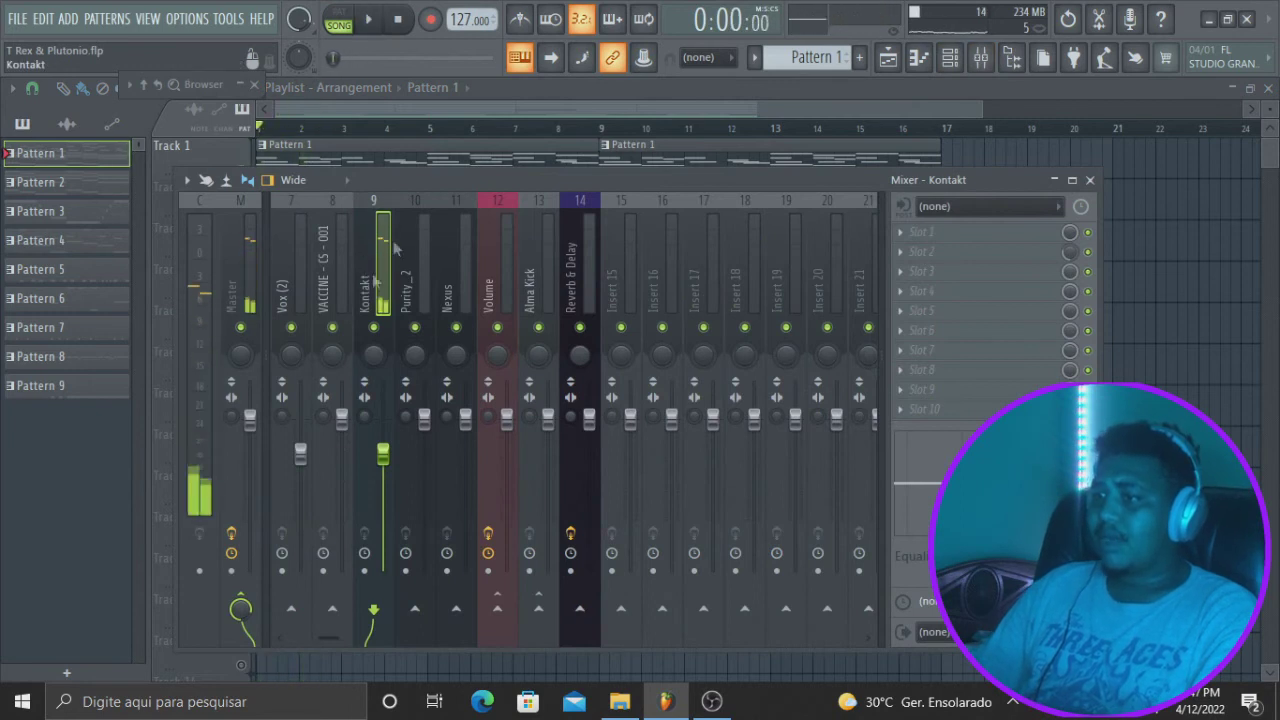
click(580, 610)
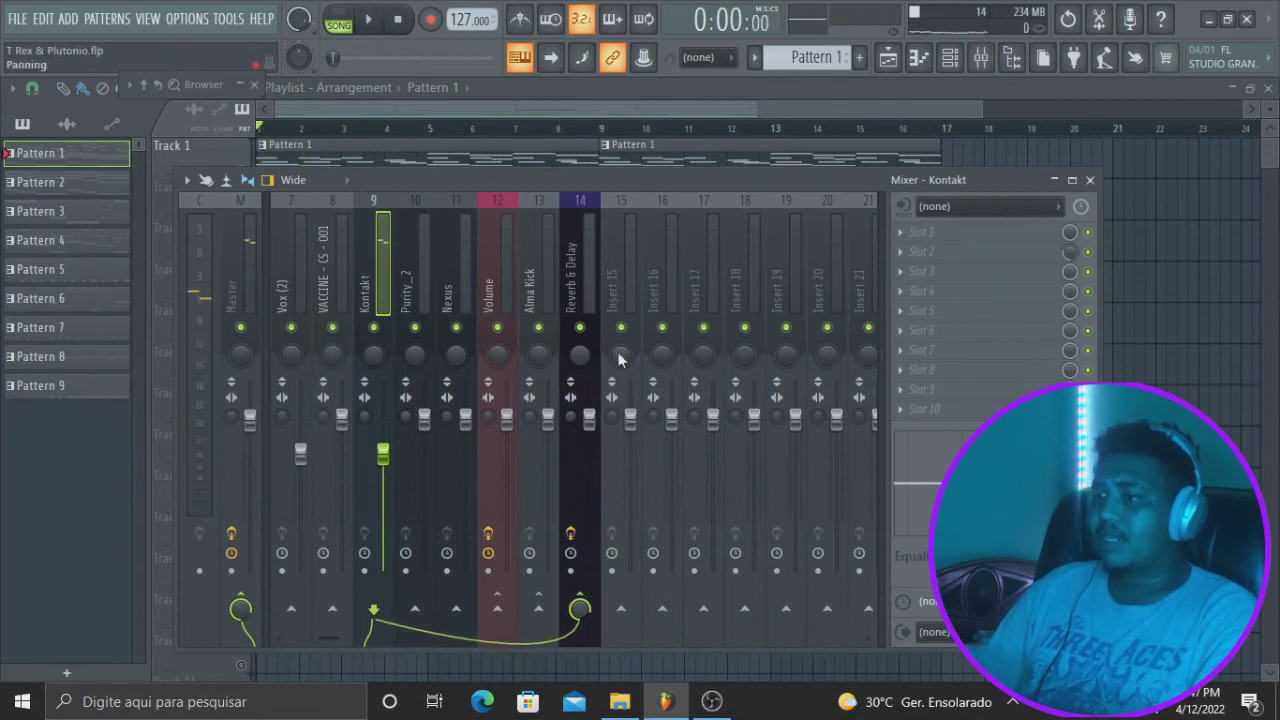
Audition the soloed part, then lower the mix levels of Fruity Reeverb 2 and Fruity Delay 2 on the Reverb & Delay track
key(space)
click(590, 262)
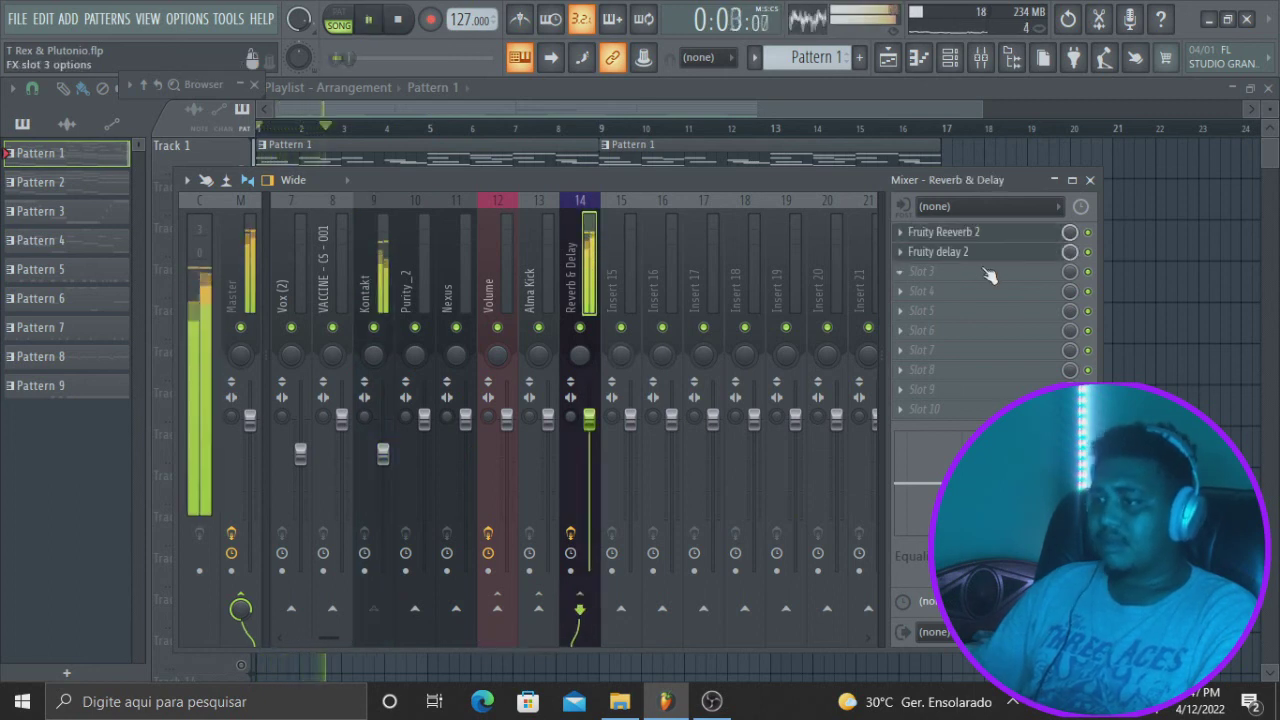
key(space)
drag(1069, 252, 1069, 282)
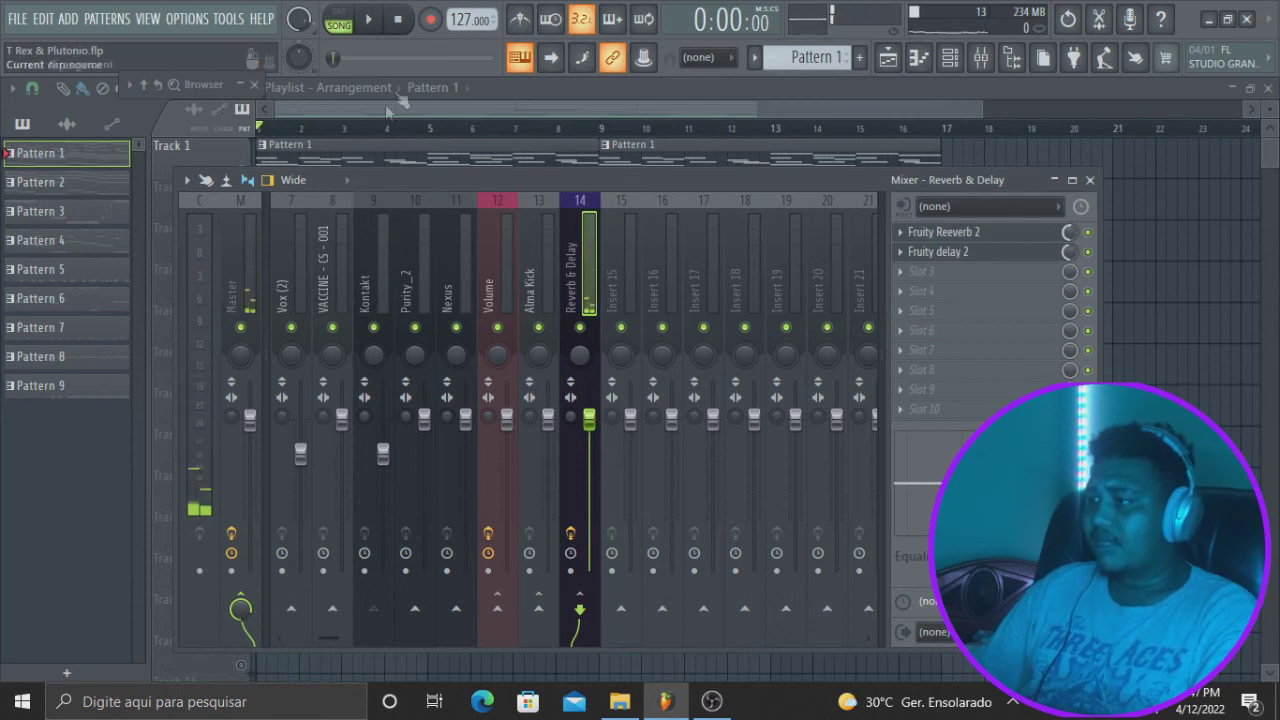
Set the Kontakt track's send level to Reverb & Delay to 56% and audition the part with it
click(370, 250)
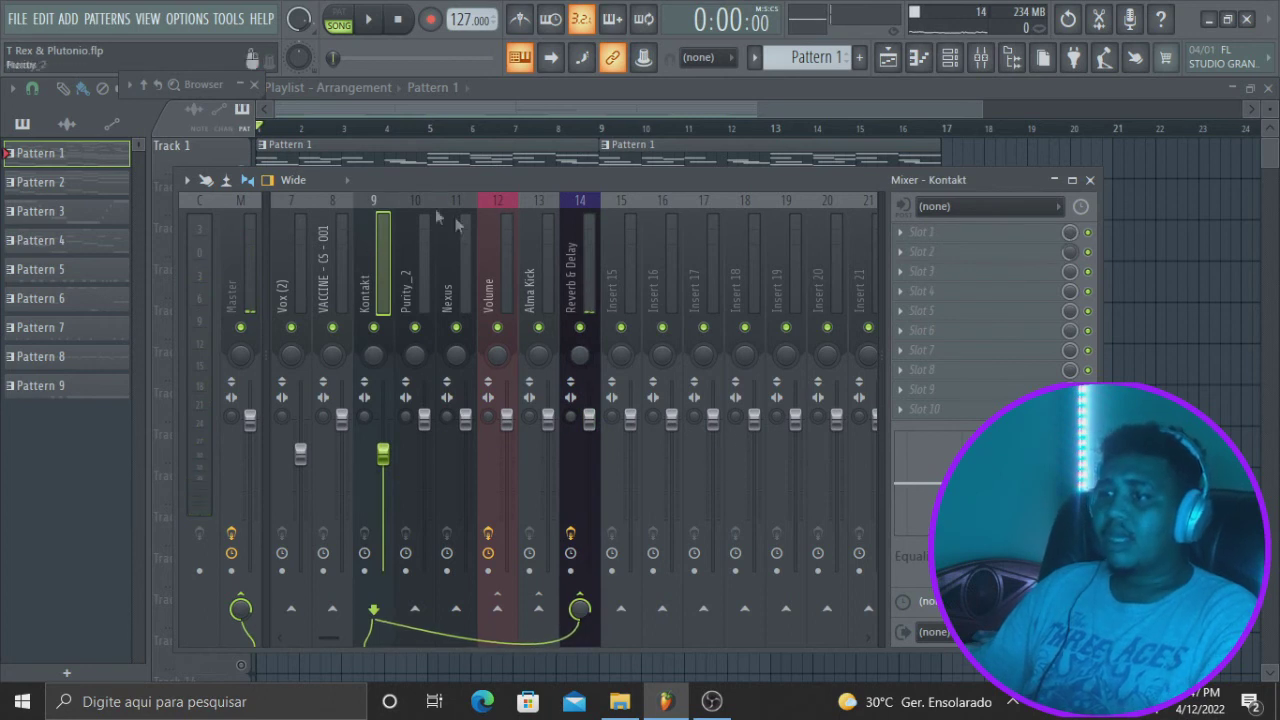
key(space)
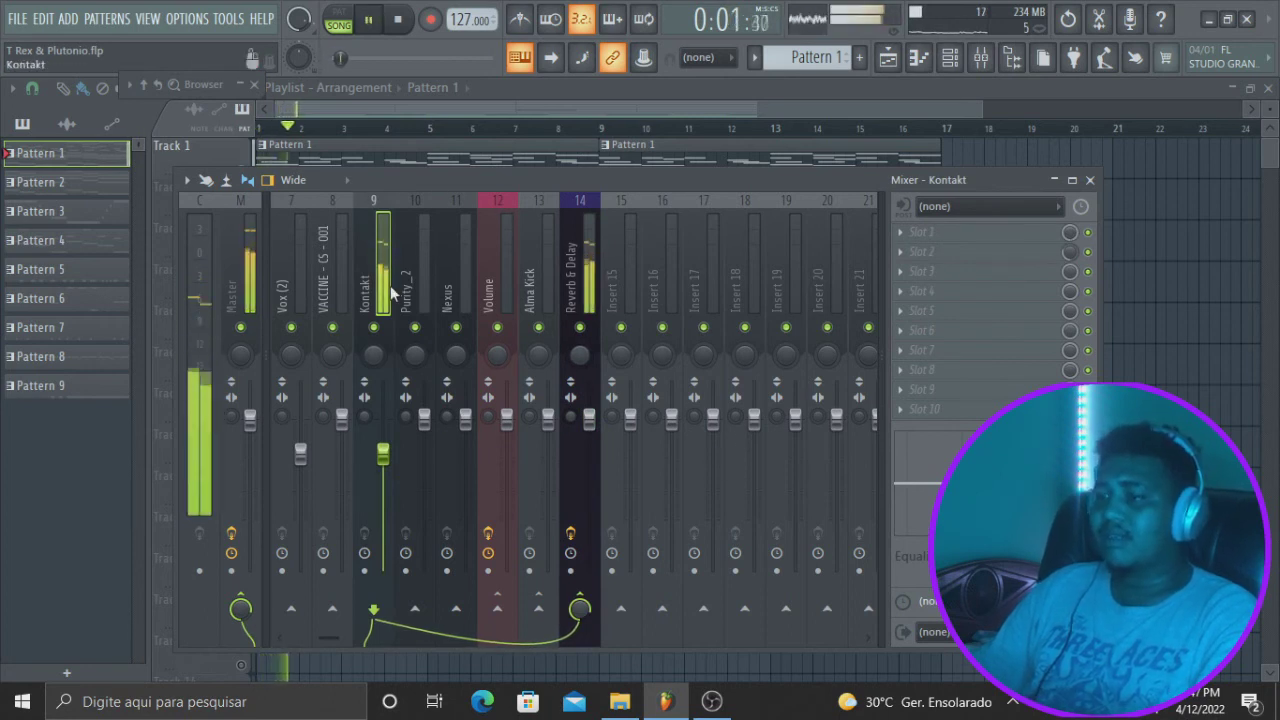
key(space)
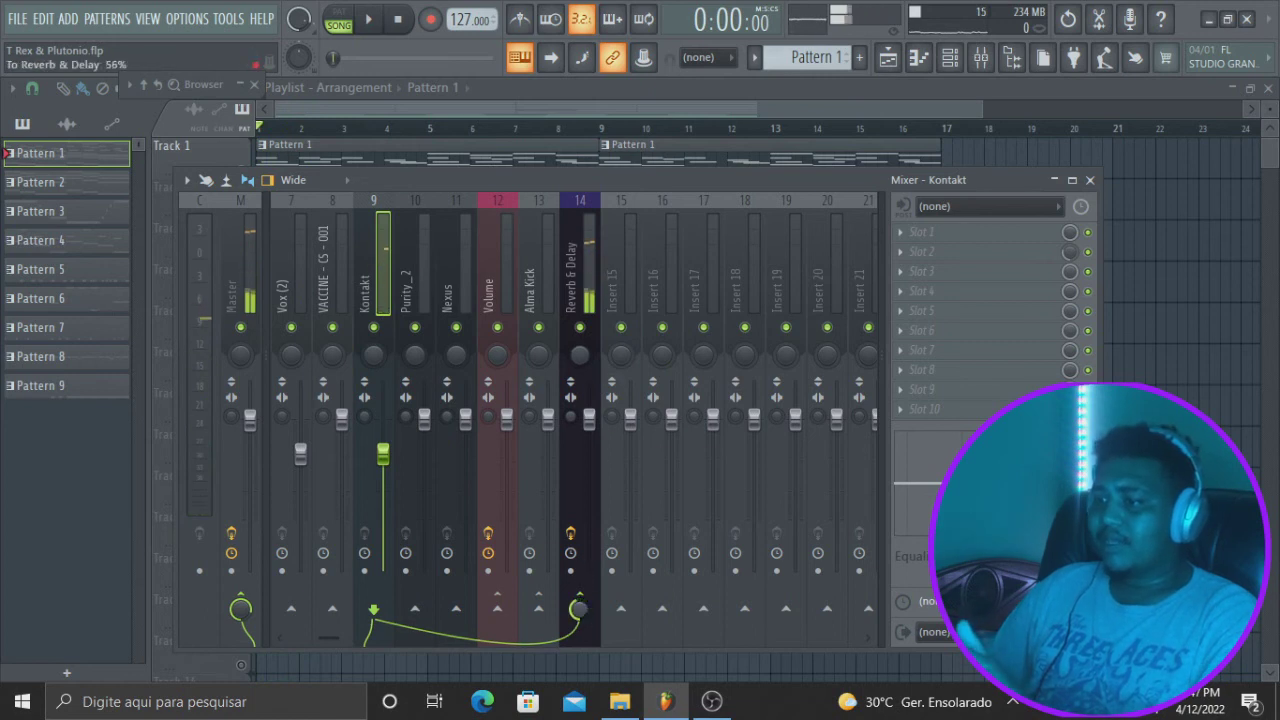
key(space)
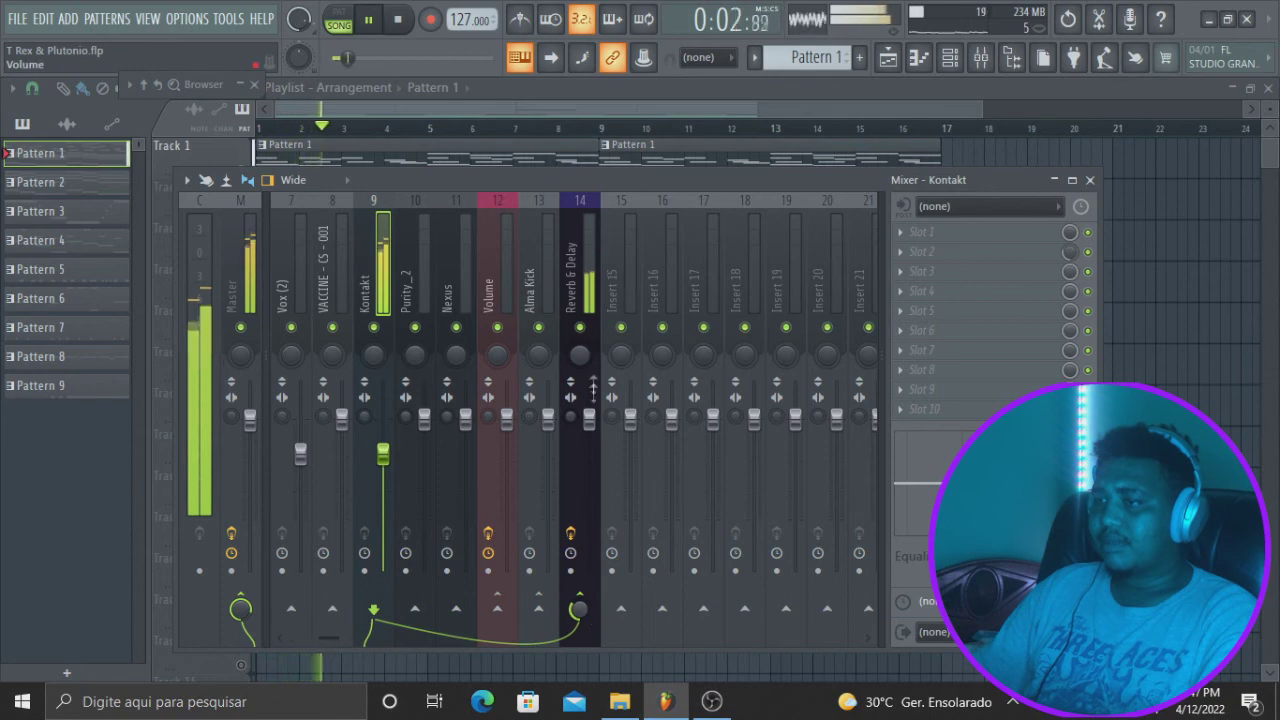
key(space)
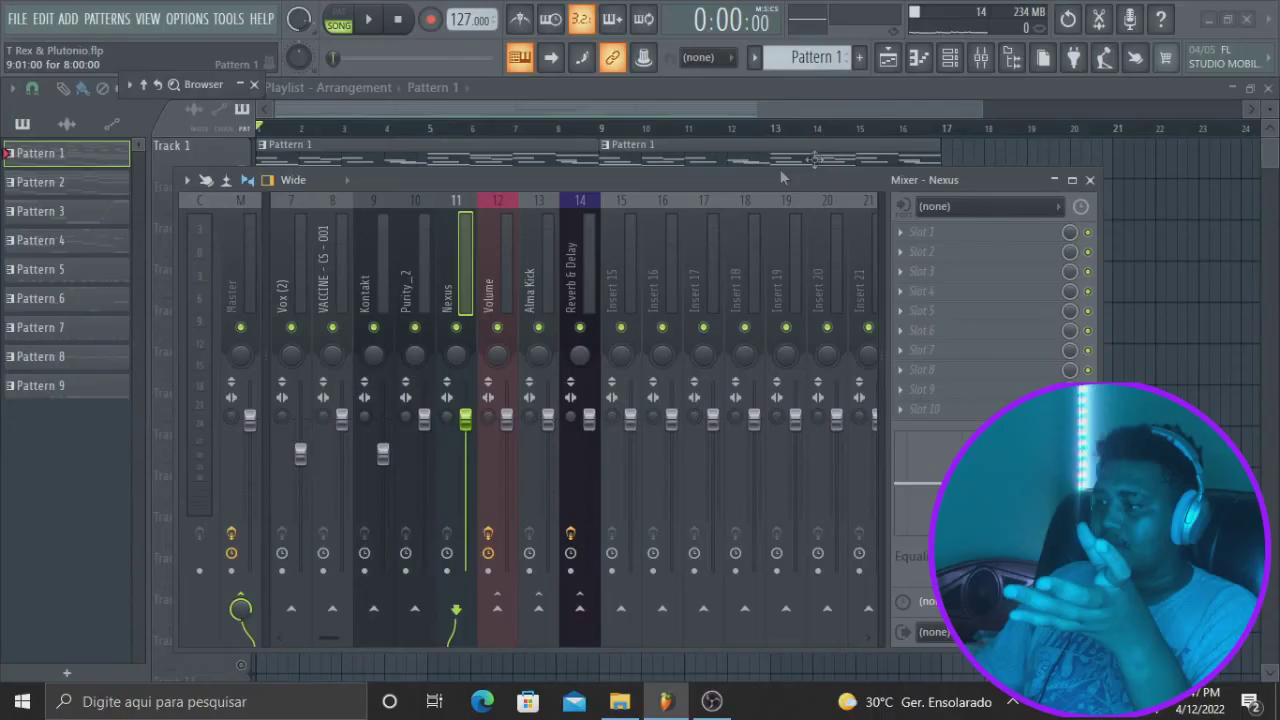
Unmute Track 3 with the Pattern 3 clips and play it together with Track 1, checking the mixer meters
key(F9)
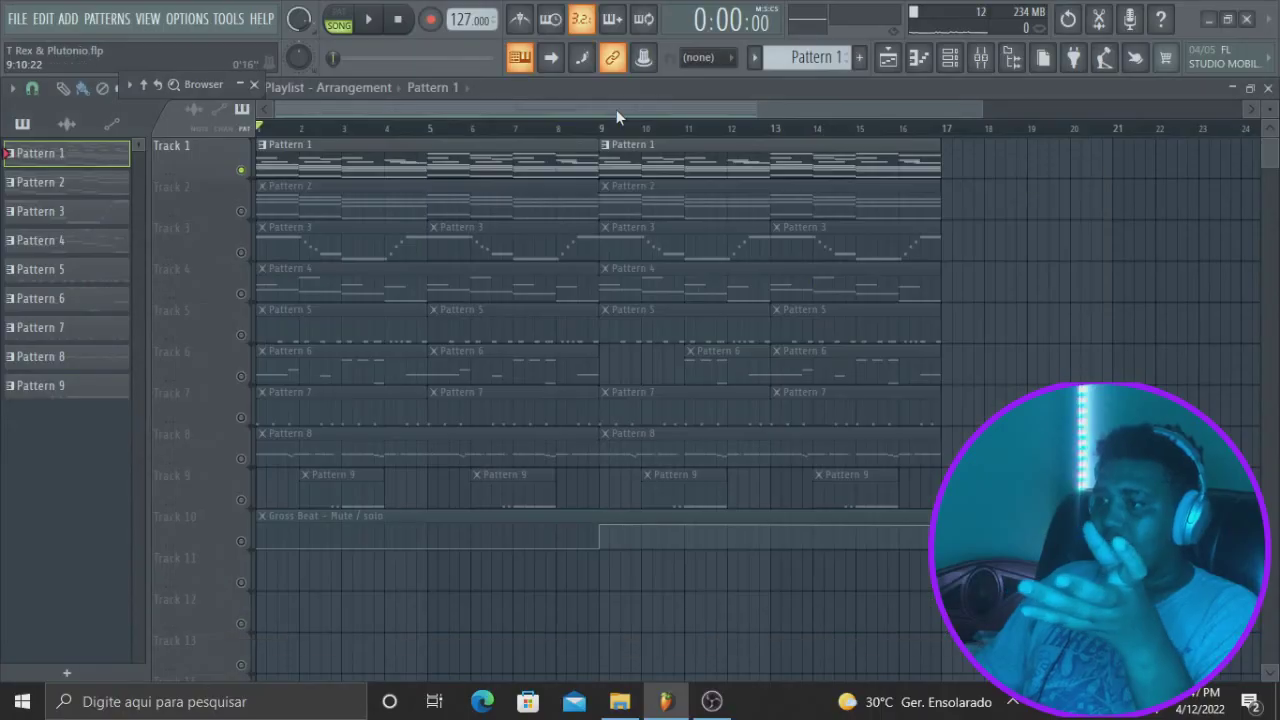
click(241, 252)
click(368, 19)
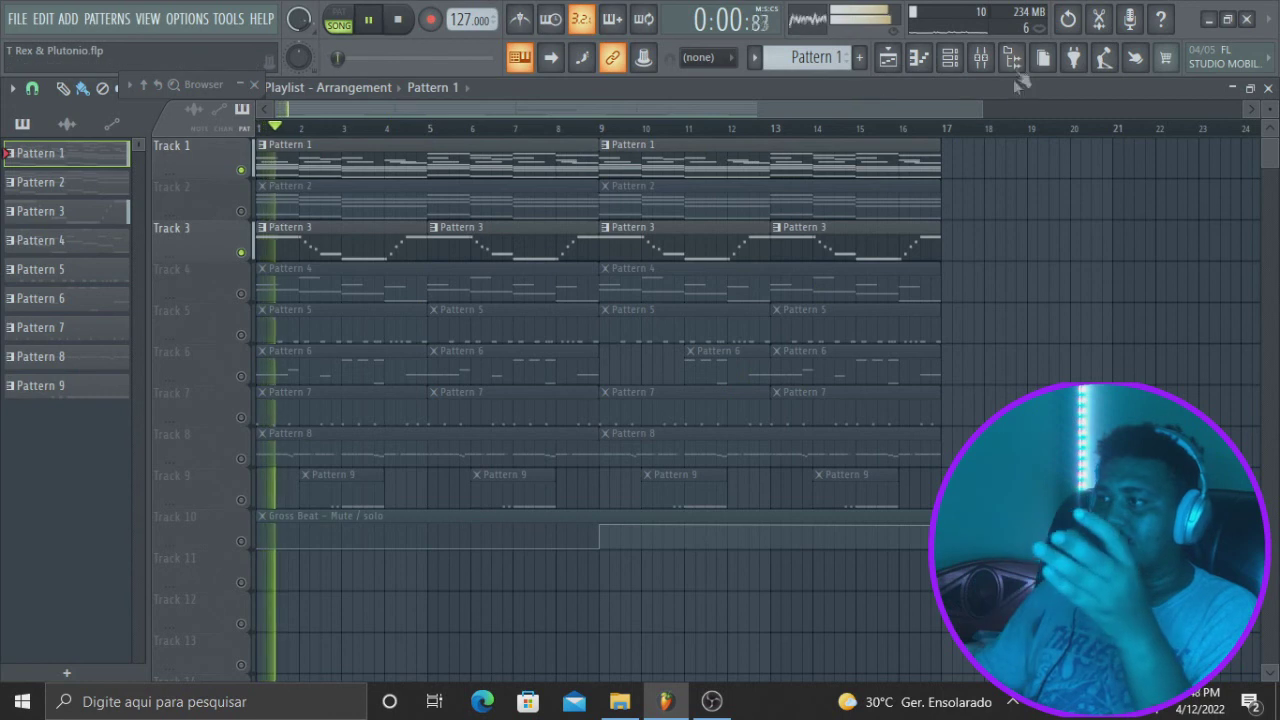
key(F9)
key(space)
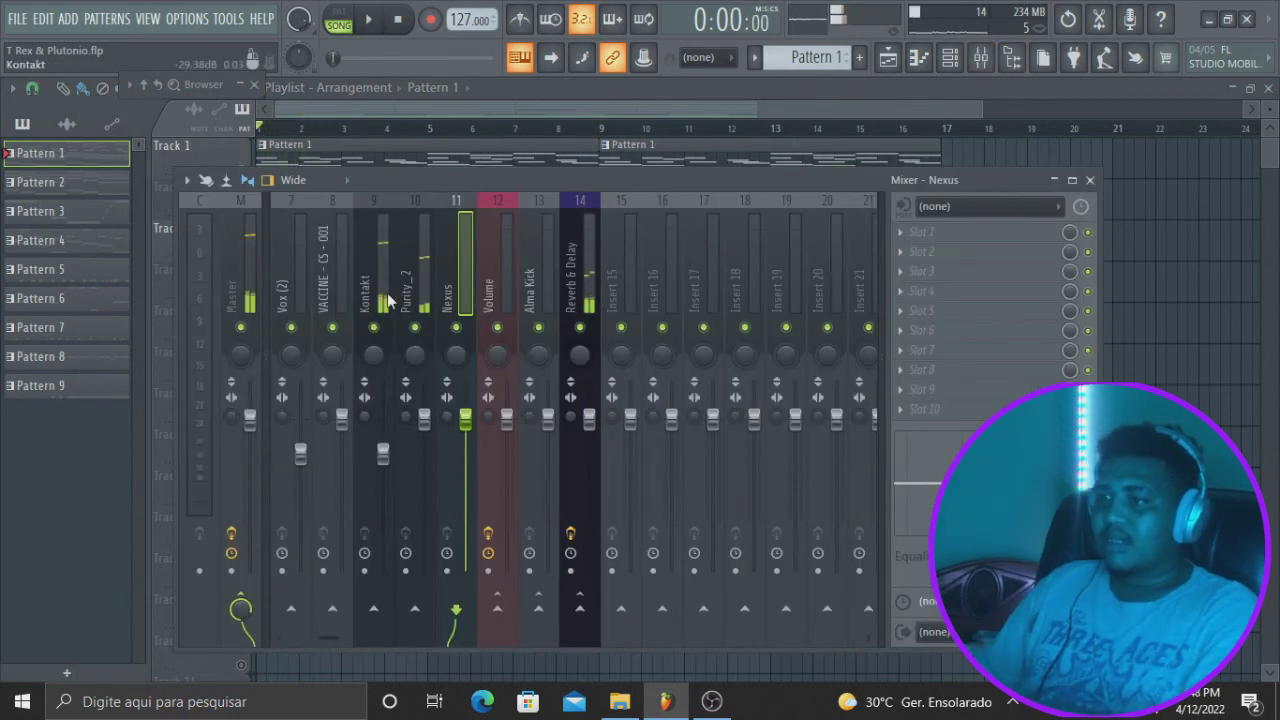
Route the Purity_2 mixer track to Reverb & Delay, then mute playlist Track 1 and play Track 3 alone
click(424, 287)
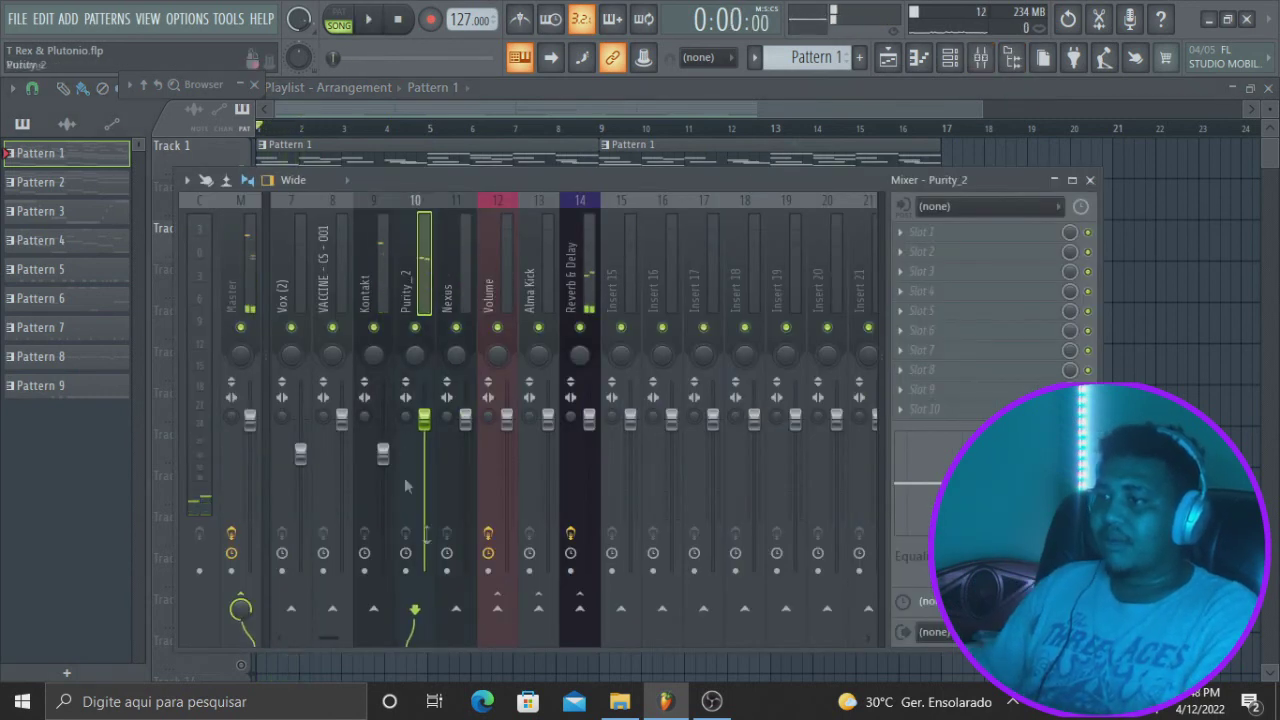
click(581, 609)
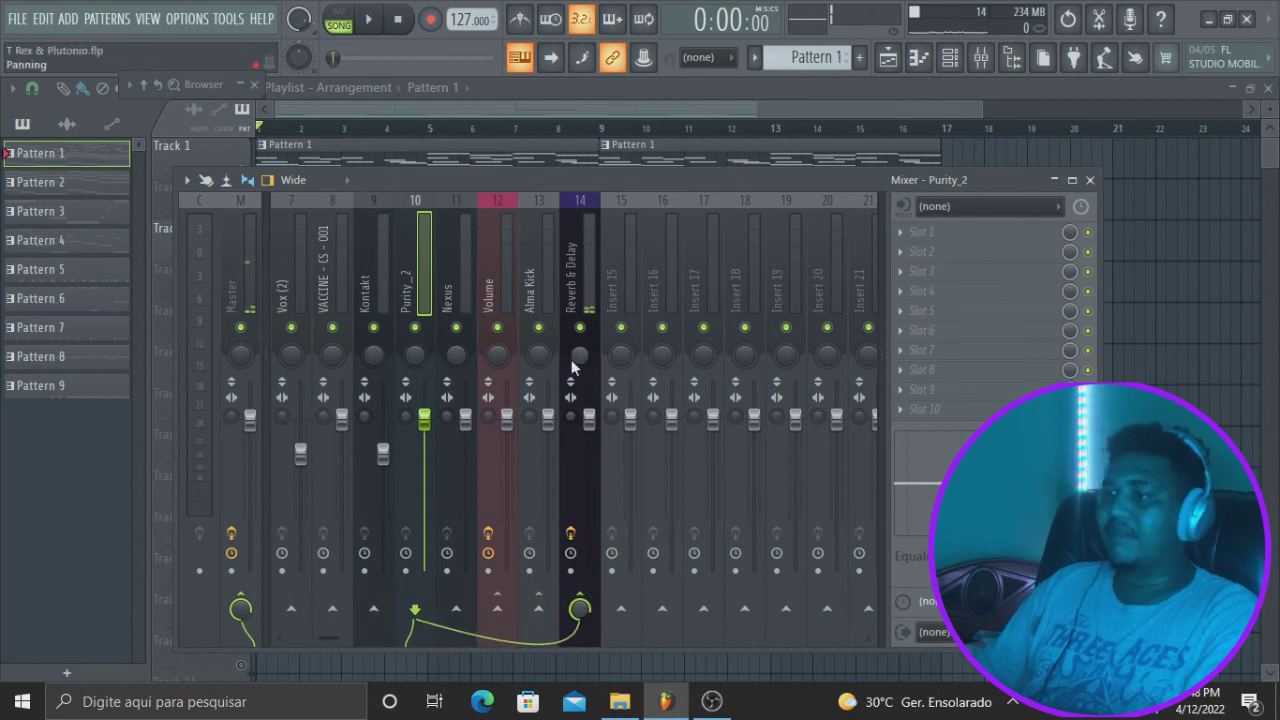
key(F9)
click(240, 170)
key(space)
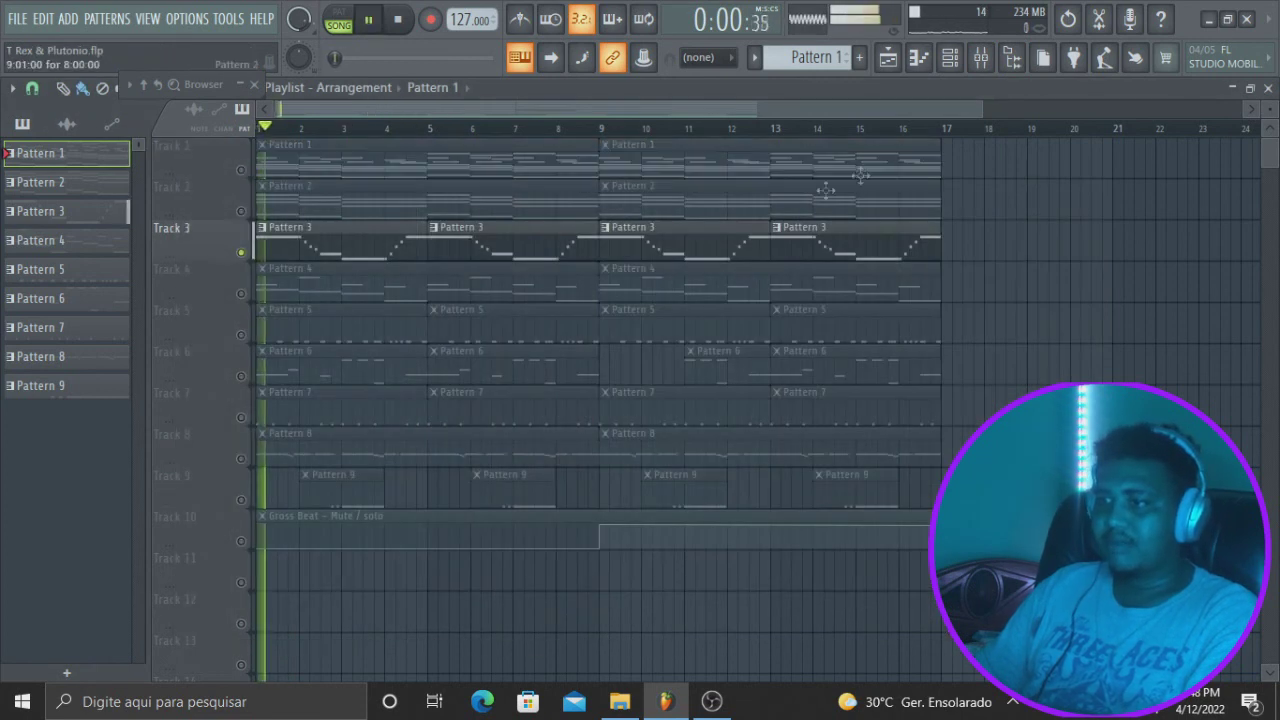
click(980, 58)
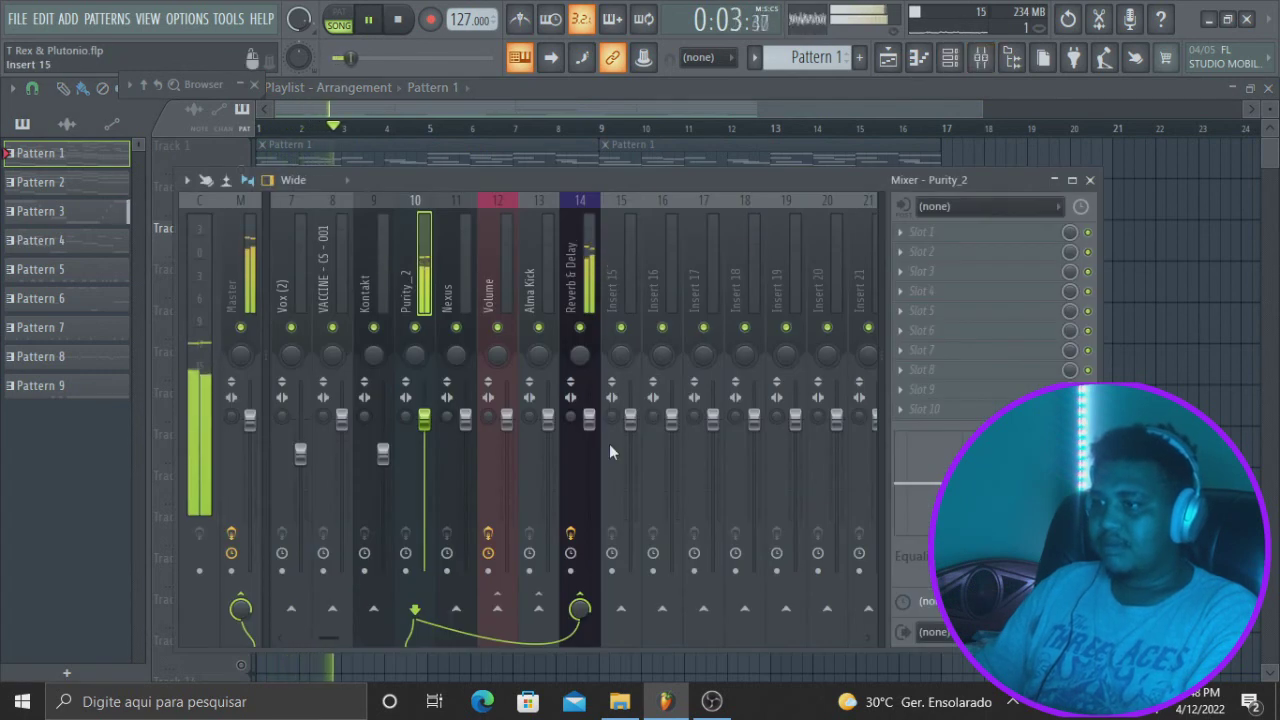
Set the Purity_2 track's send level to Reverb & Delay to 27% and audition Track 3
key(space)
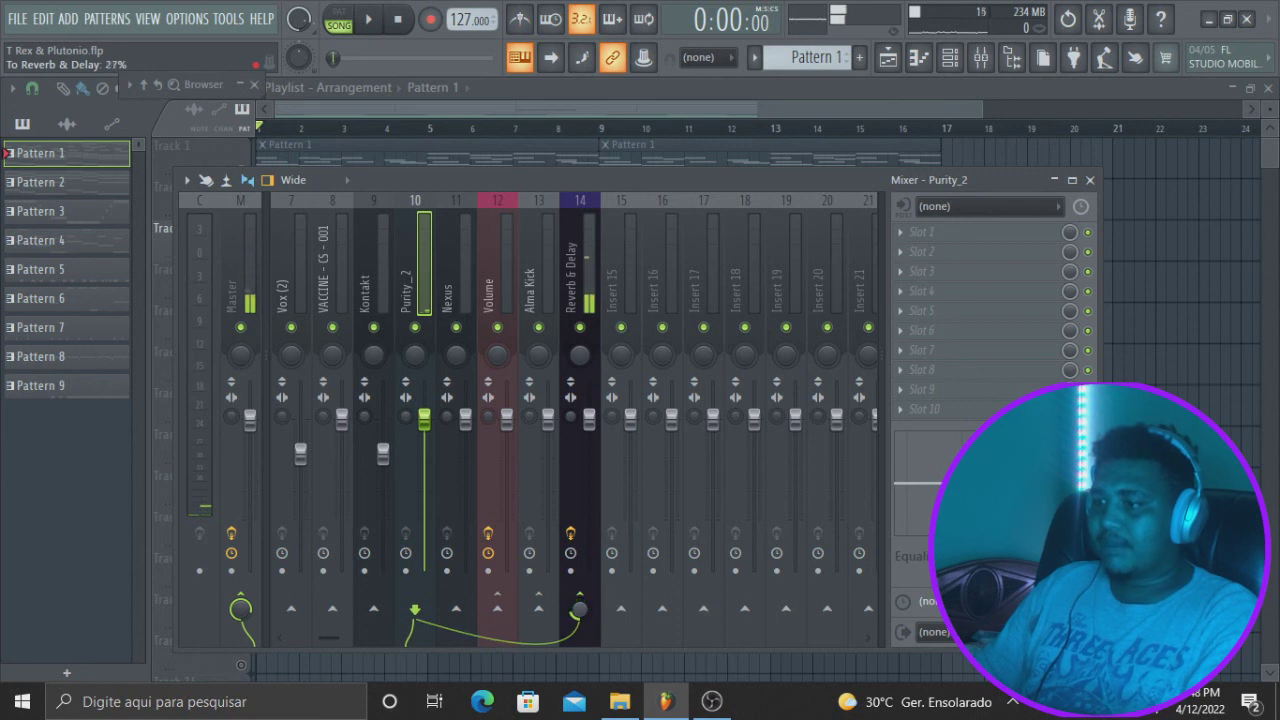
key(space)
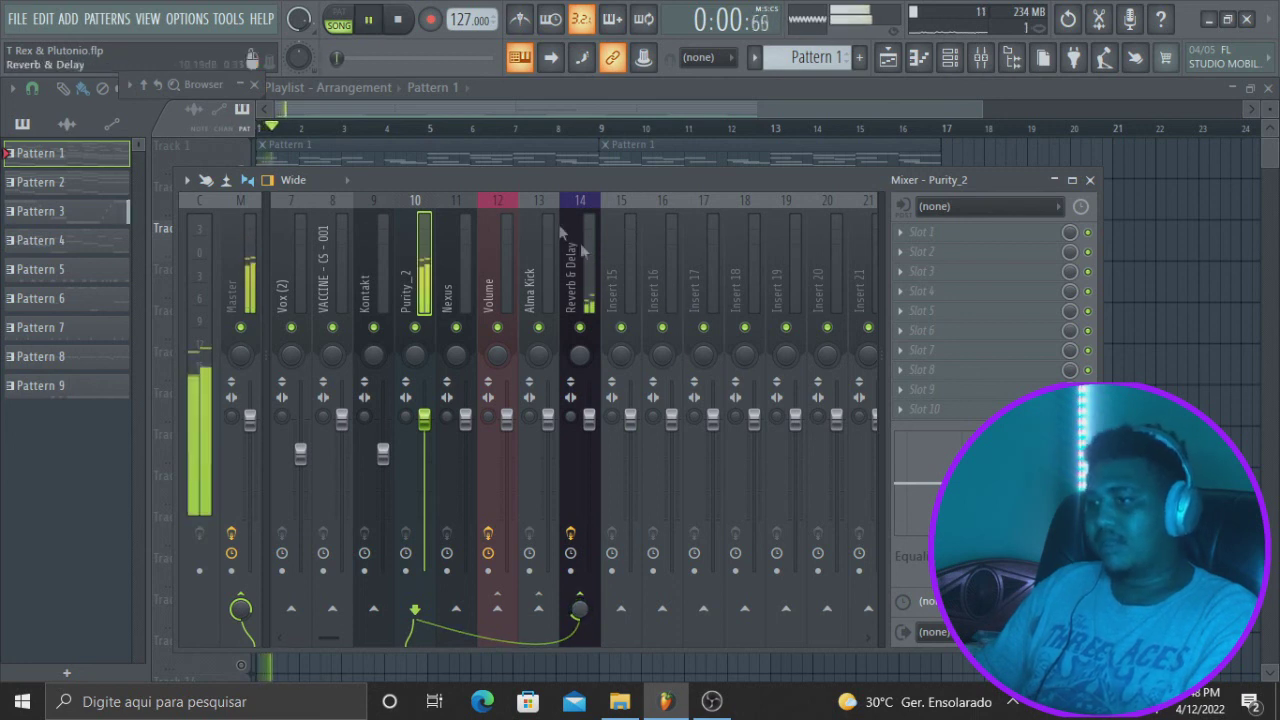
click(511, 110)
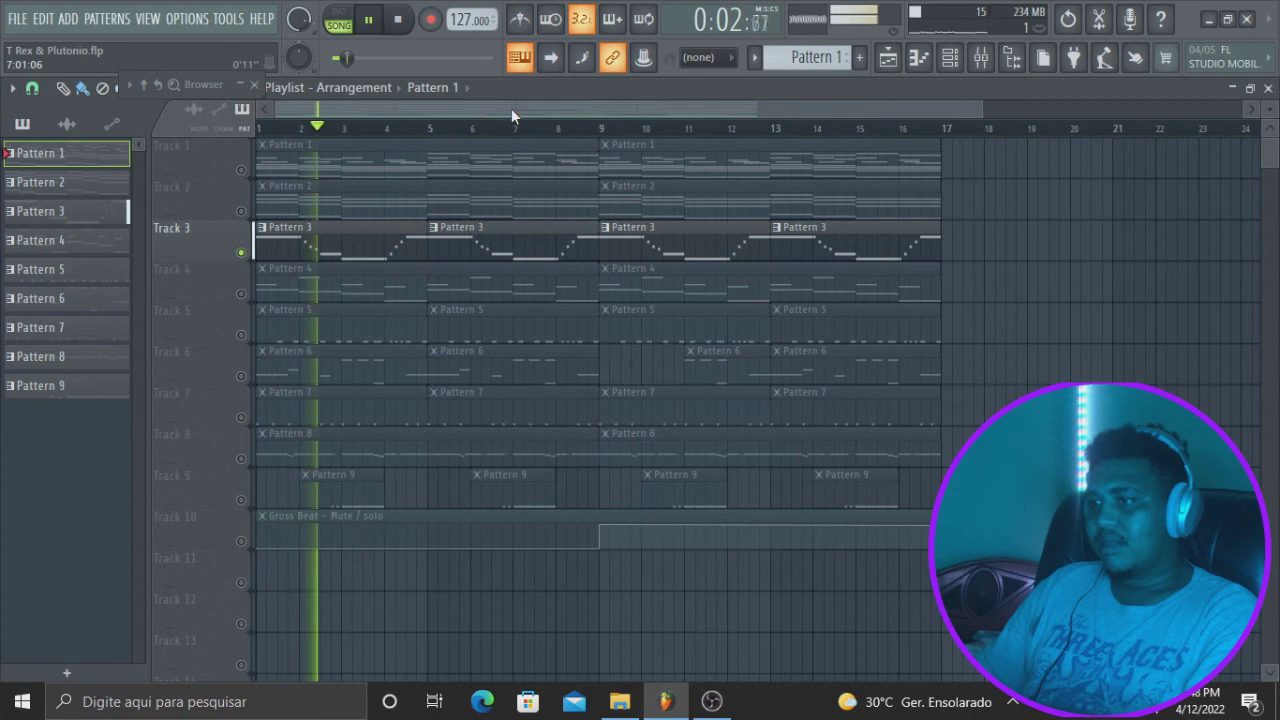
key(space)
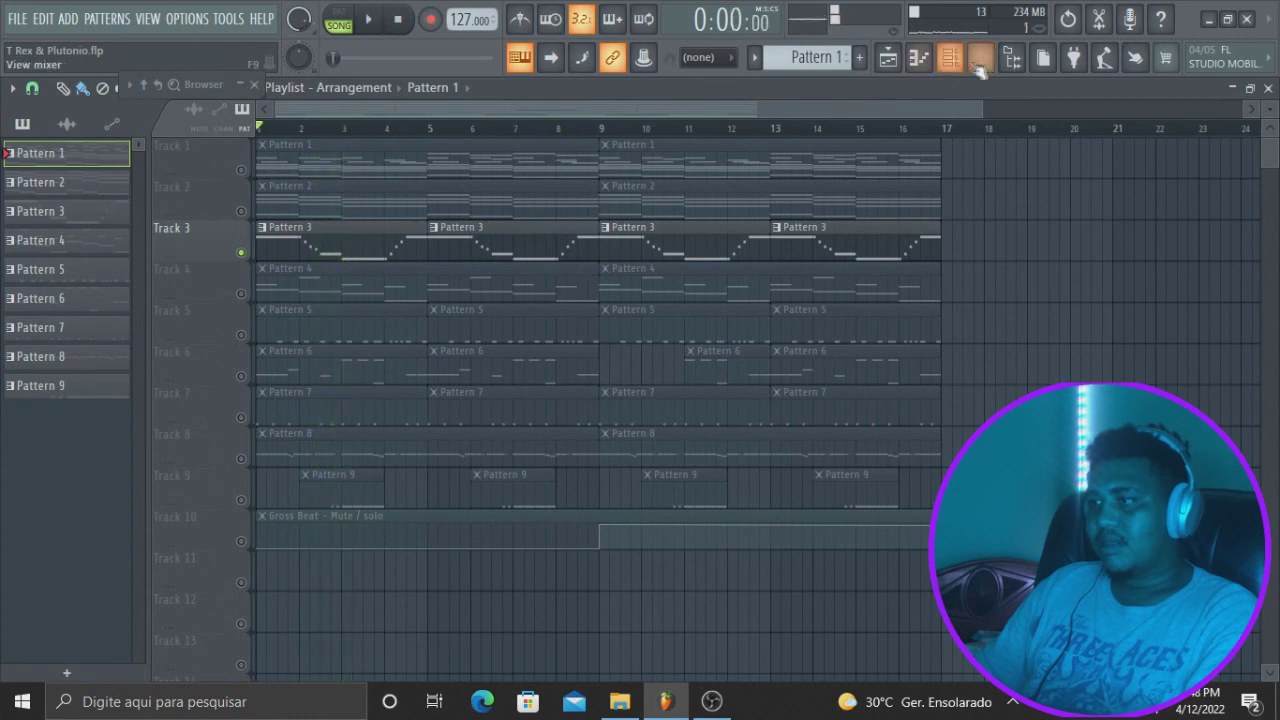
Set the Purity_2 track's send level to Reverb & Delay to 53% and audition it briefly
click(981, 58)
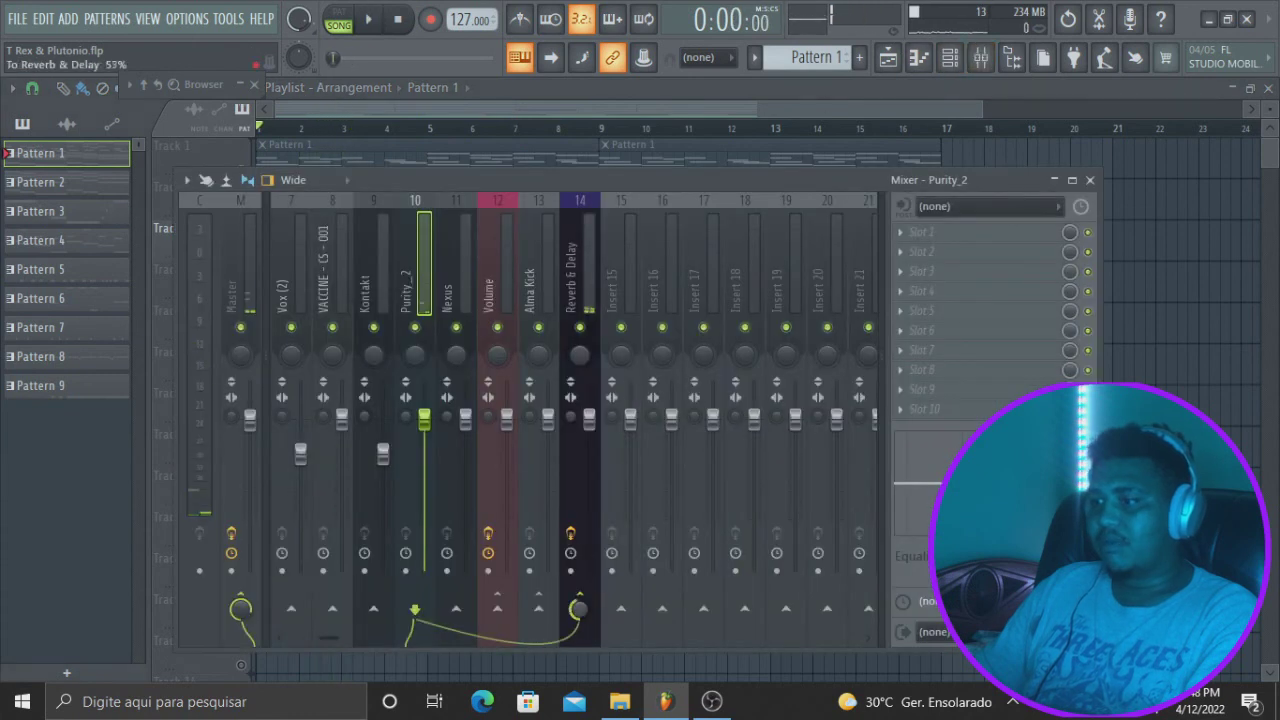
key(space)
click(484, 114)
key(space)
Unmute Track 2 with the Pattern 2 clips and play it together with Track 3, checking the mixer levels
click(241, 211)
key(space)
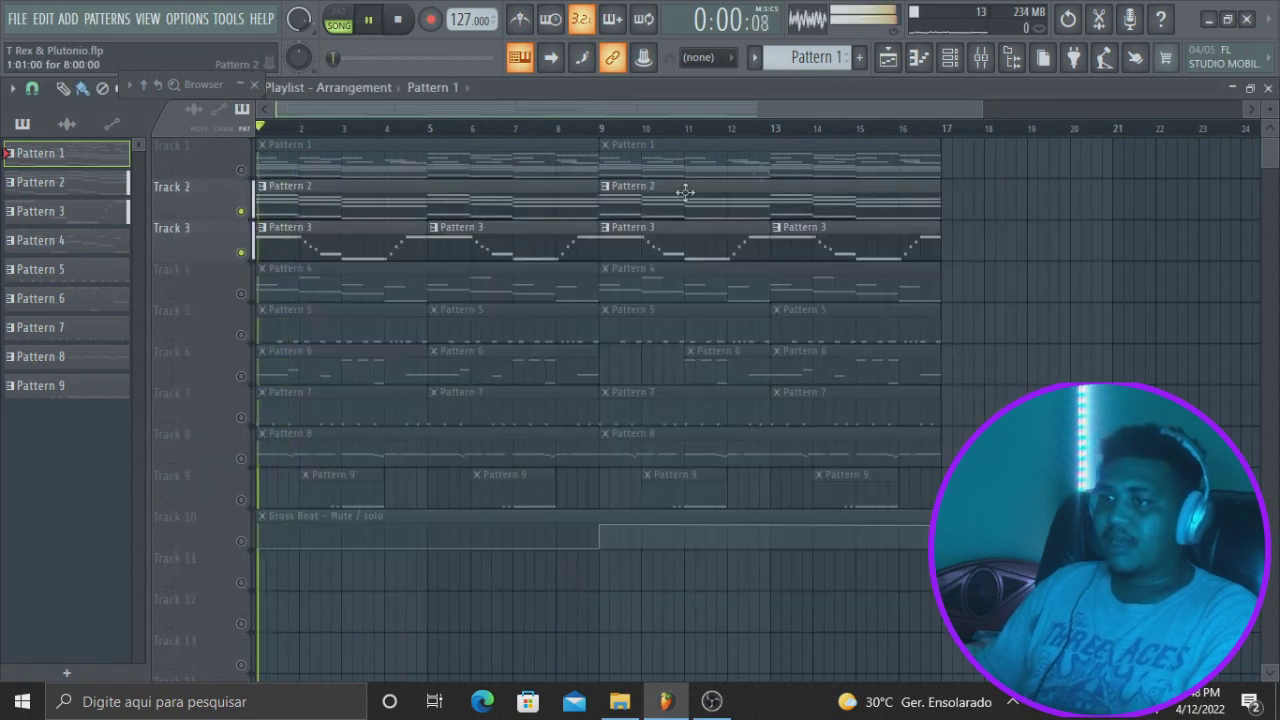
click(981, 58)
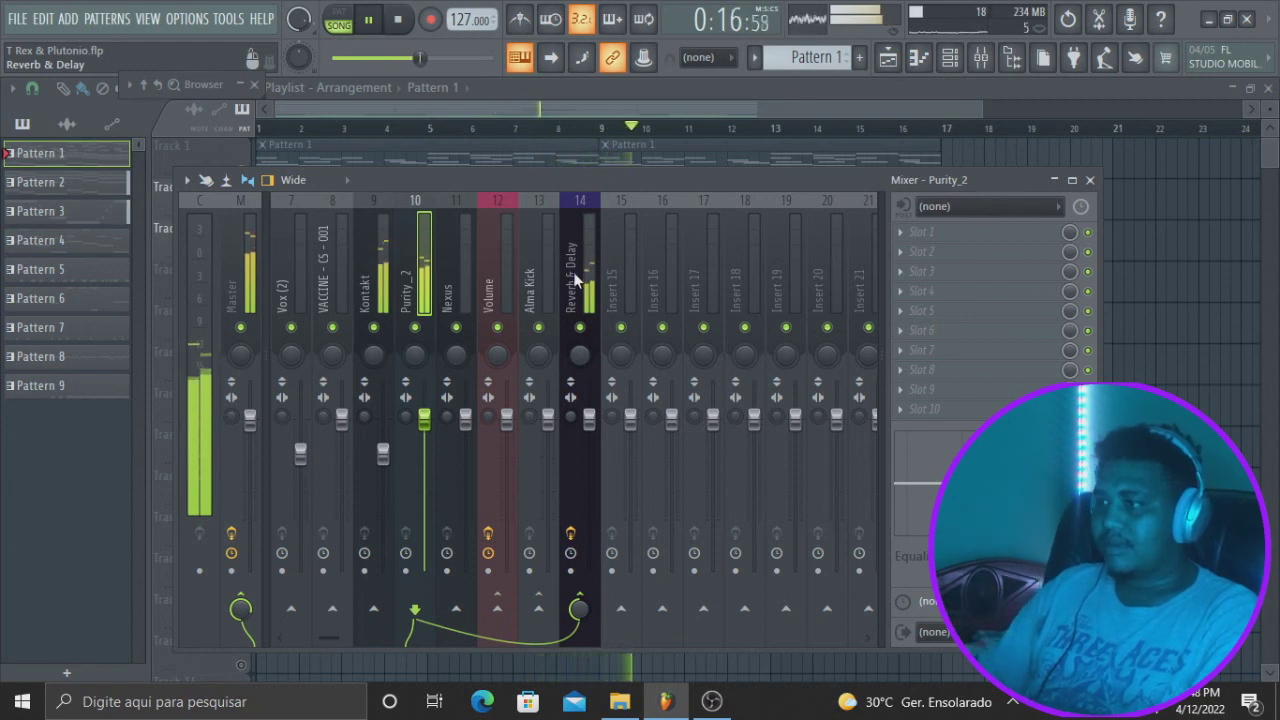
key(space)
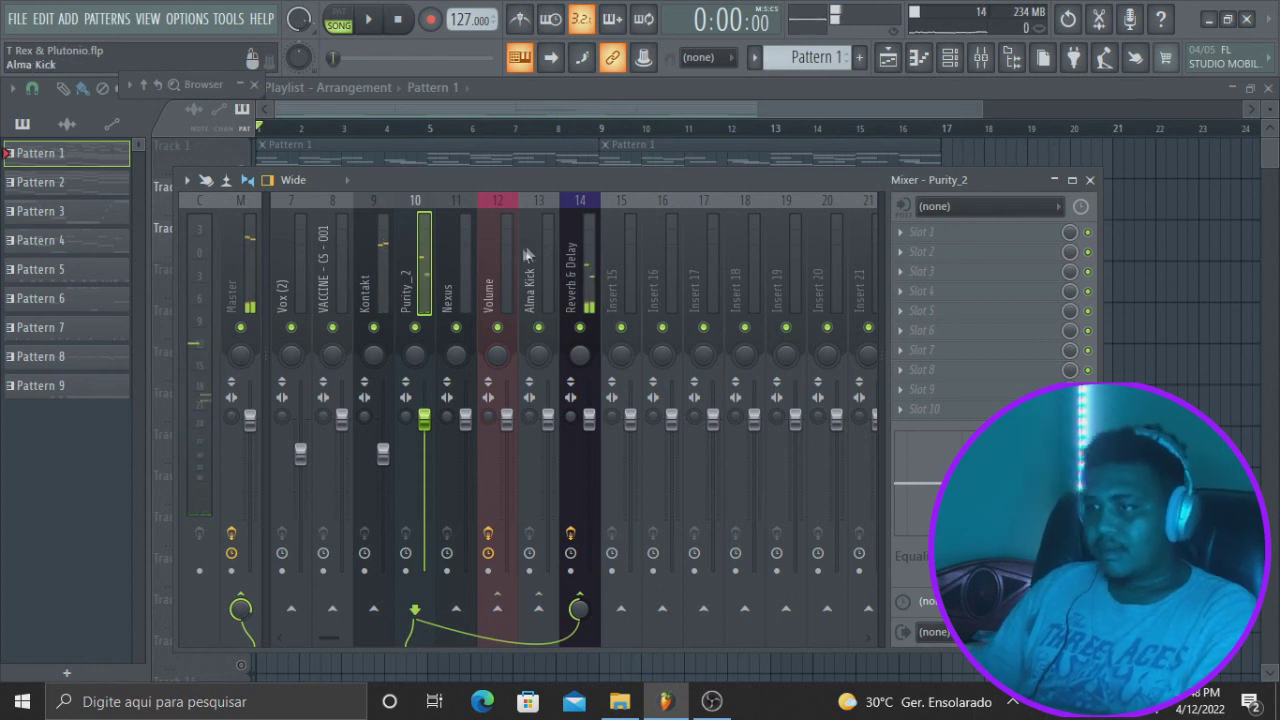
Look through the mixer tracks, then disable the send from Purity_2 to Reverb & Delay and audition the result
scroll(524, 247, up, 3)
scroll(524, 247, down, 5)
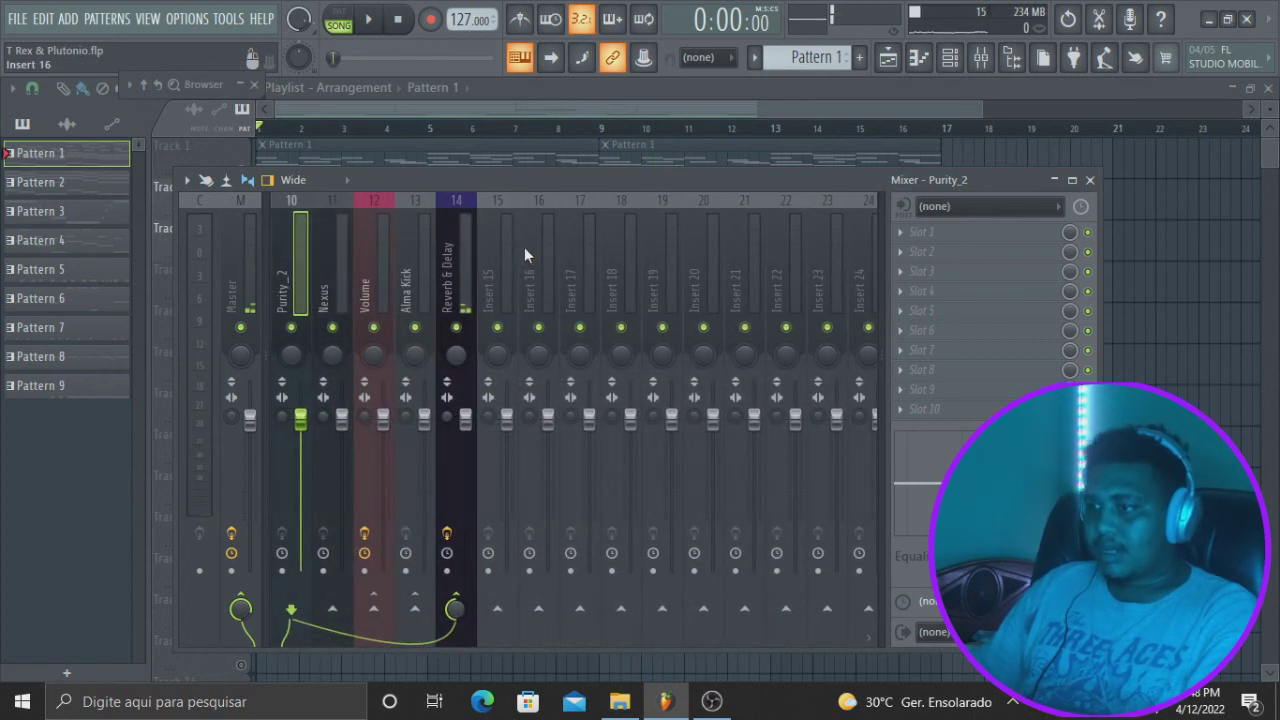
scroll(524, 247, up, 5)
scroll(524, 247, down, 6)
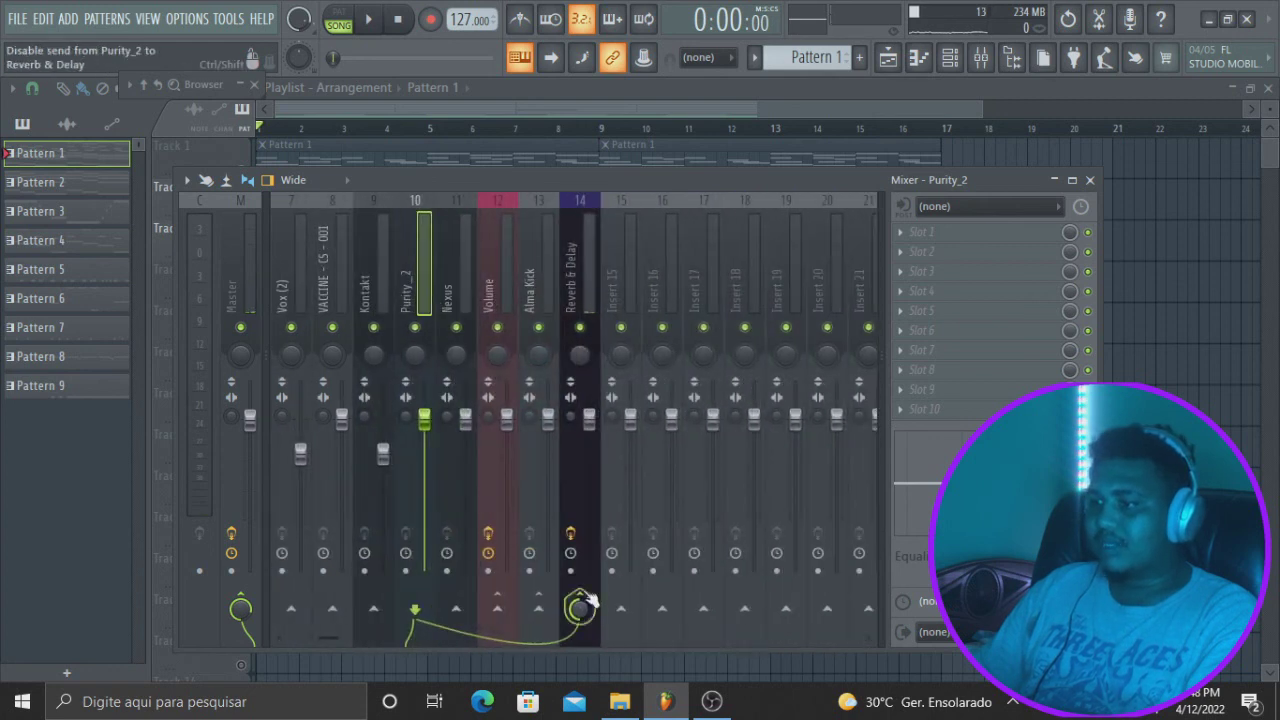
key(space)
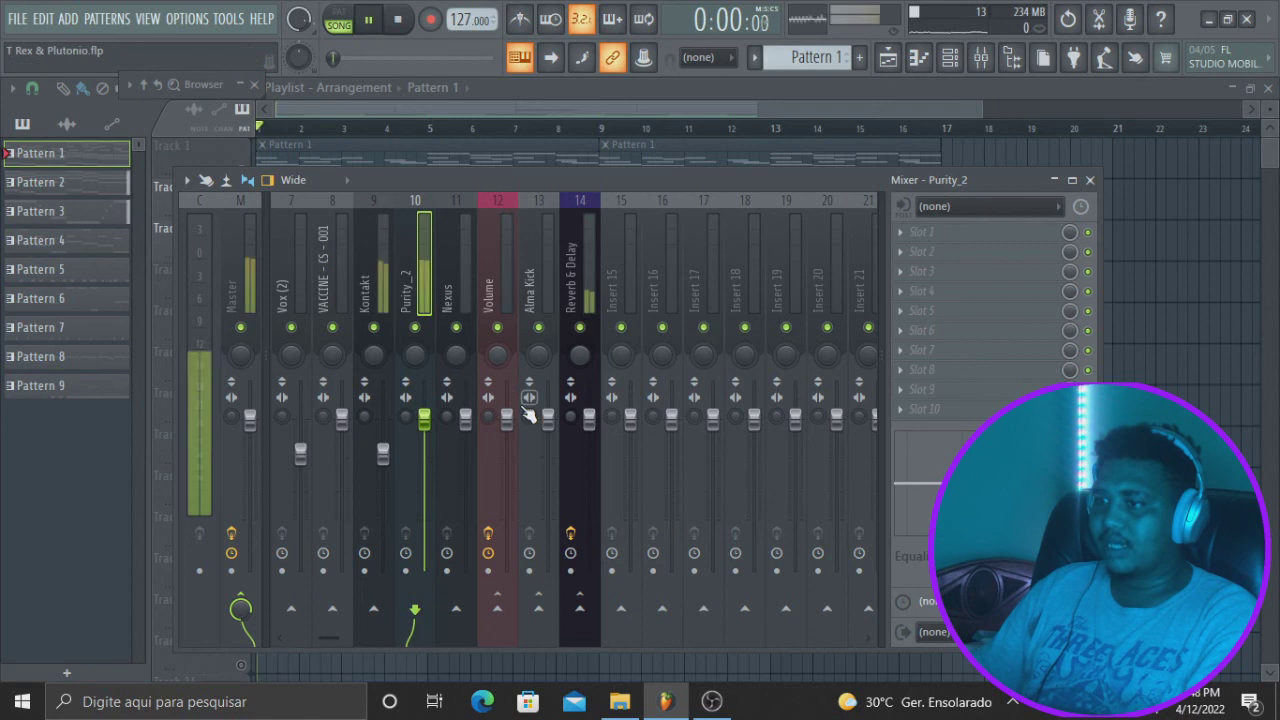
key(space)
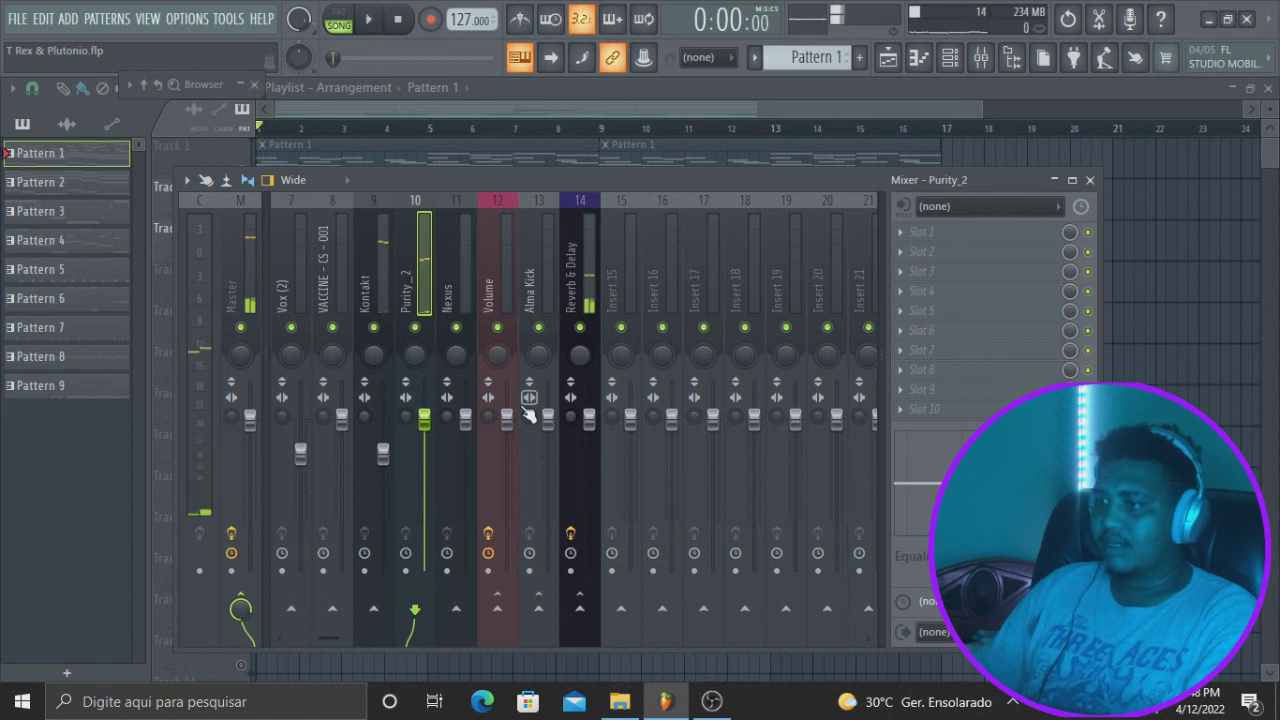
Disable the send from Kontakt to Reverb & Delay and play Tracks 2 and 3 without the effect
click(369, 283)
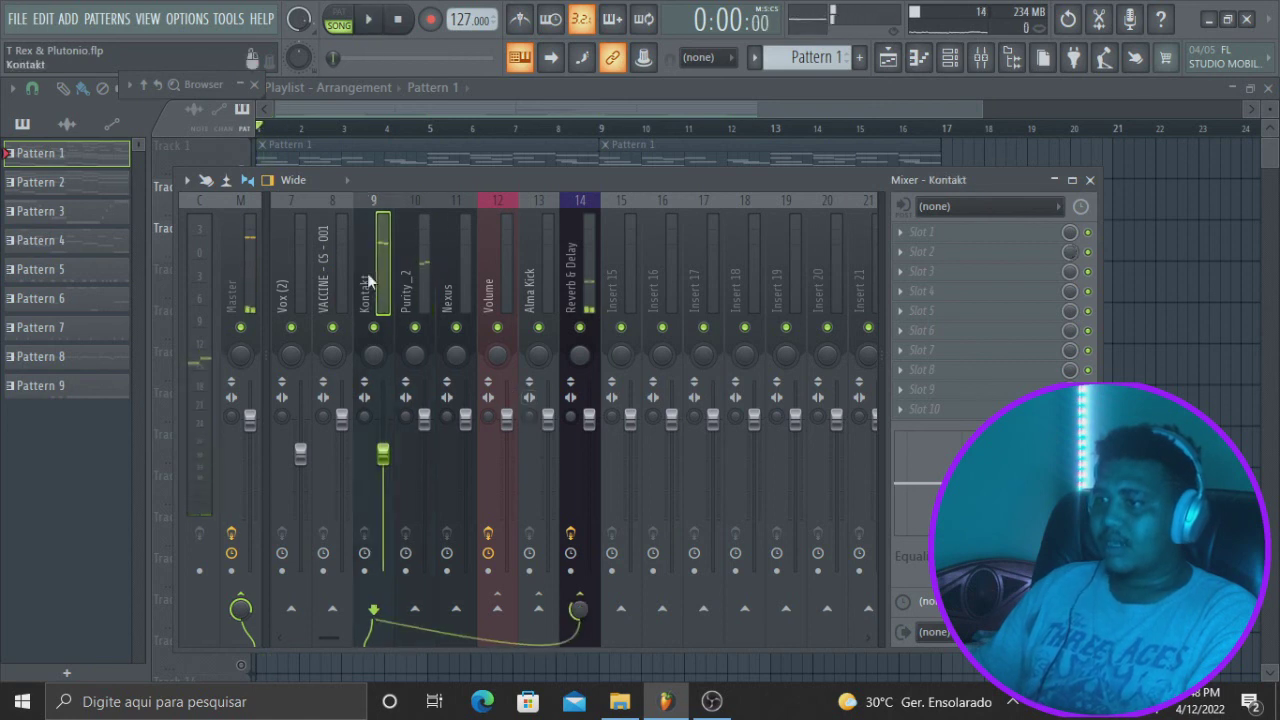
click(585, 605)
key(space)
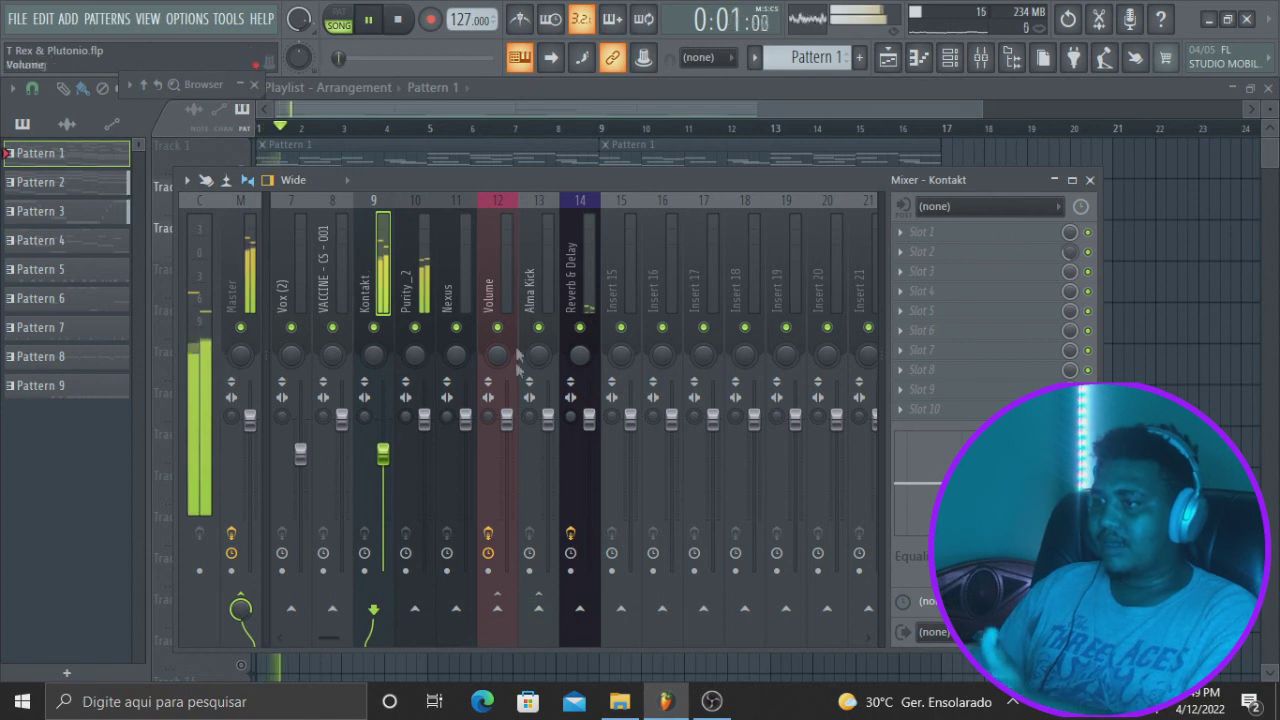